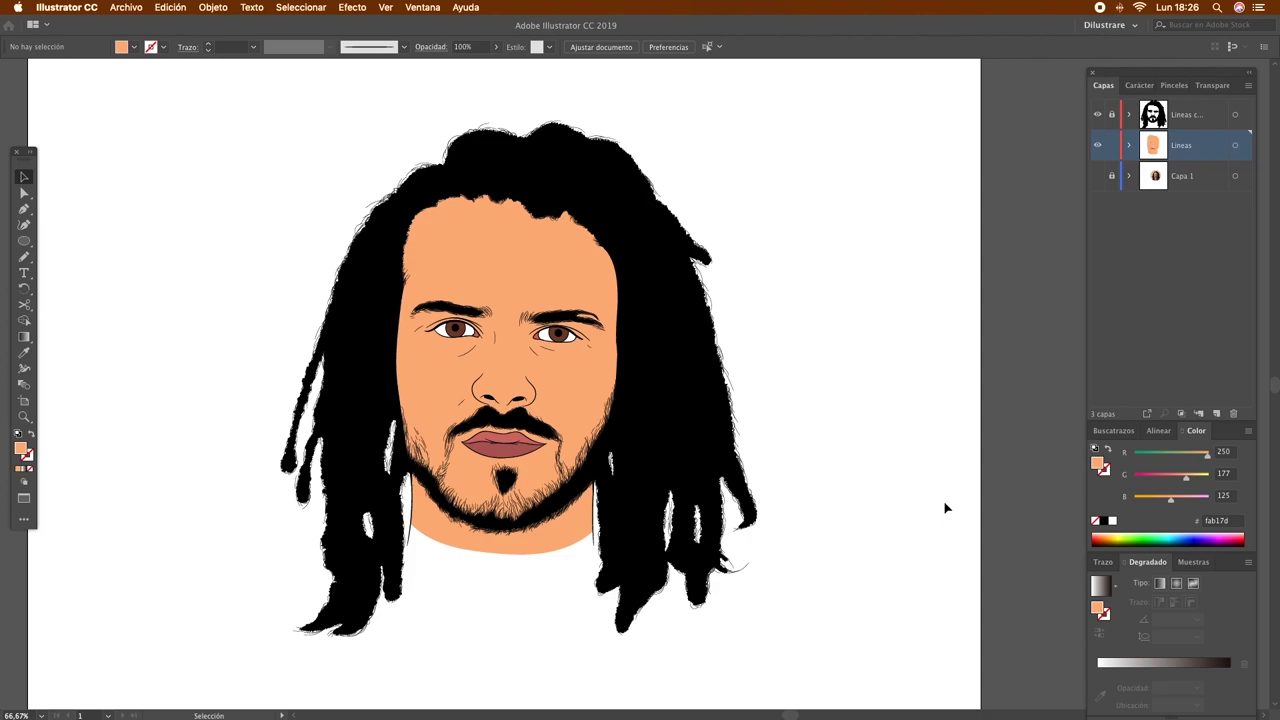
Turn Capa 1's visibility back on so the reference photo shows beside the portrait
left_click_drag(945, 508, 980, 508)
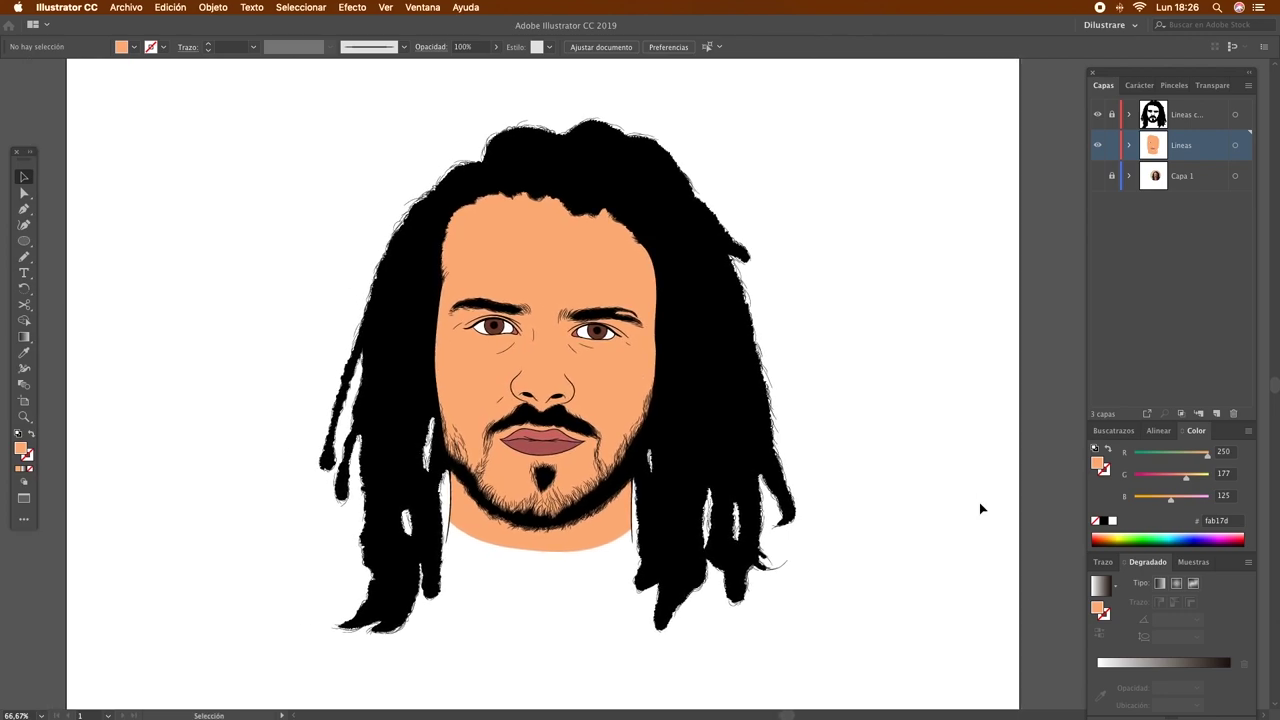
left_click(1099, 179)
mouse_move(896, 232)
left_mouse_down()
mouse_move(760, 285)
mouse_move(722, 265)
left_mouse_up()
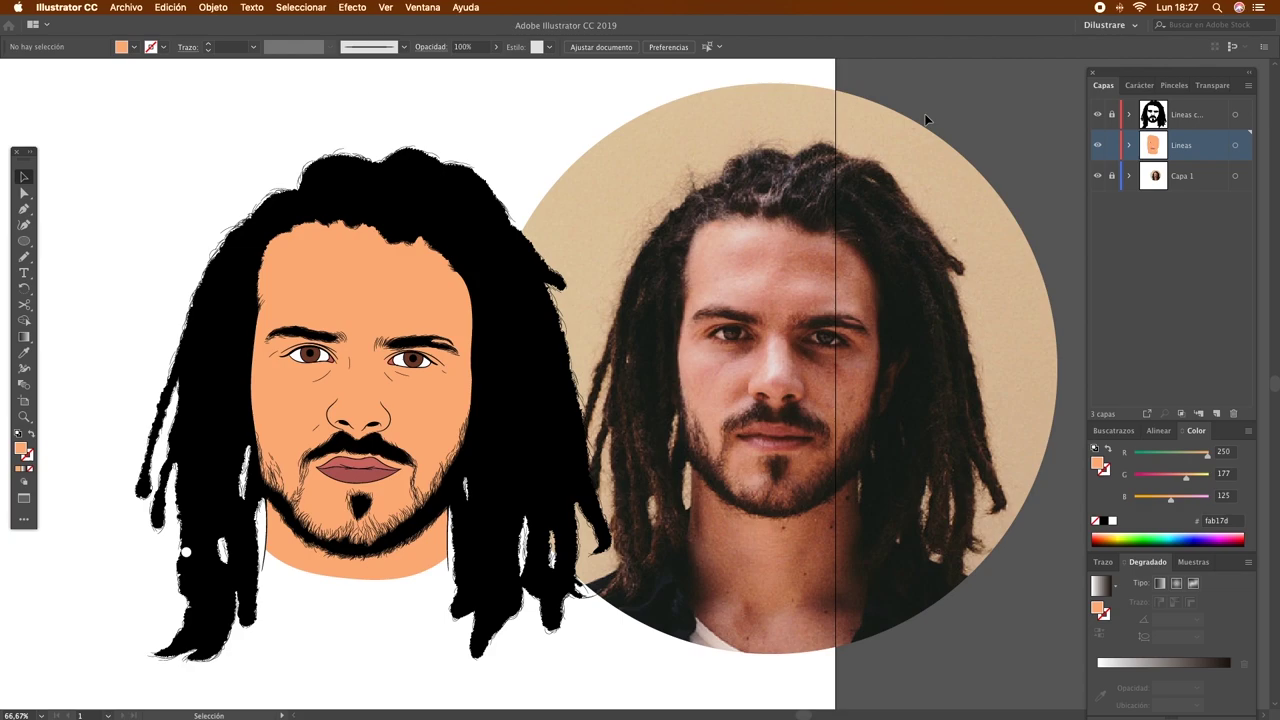
mouse_move(675, 301)
left_mouse_down()
mouse_move(860, 299)
mouse_move(909, 251)
left_mouse_up()
key("i")
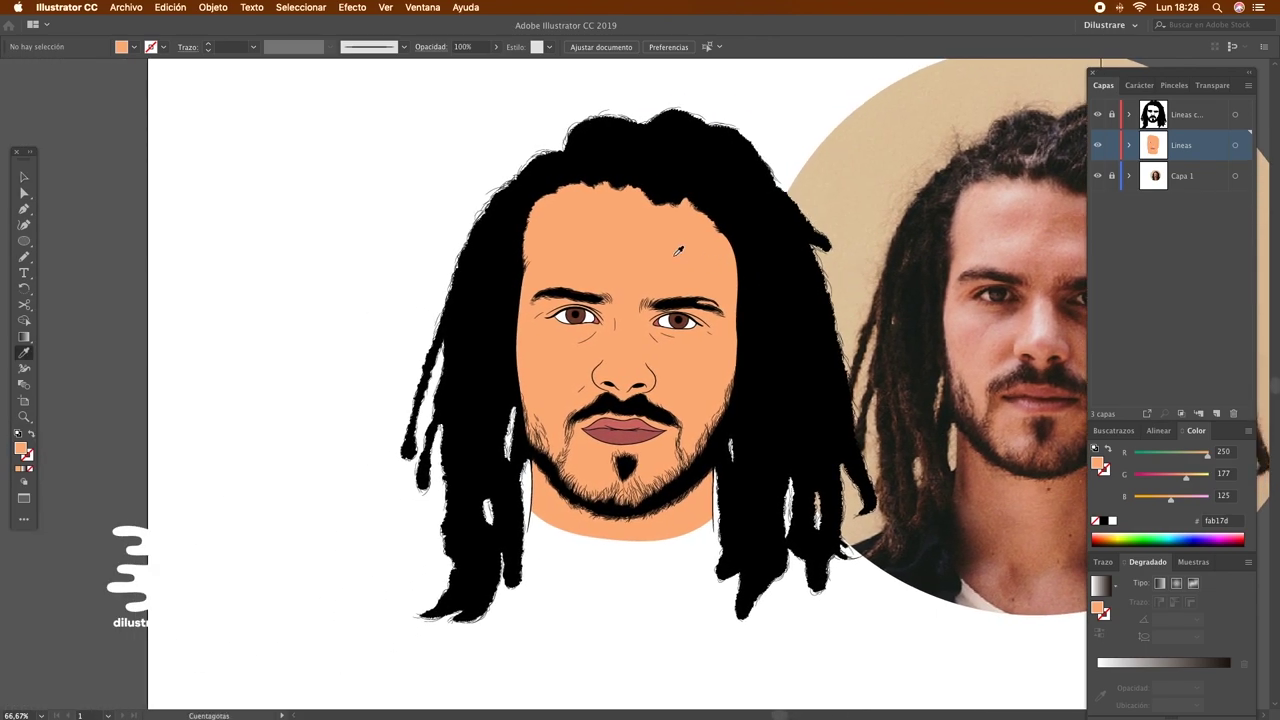
Draw a small medium-brown (#c48051) swatch circle left of the portrait
key("n")
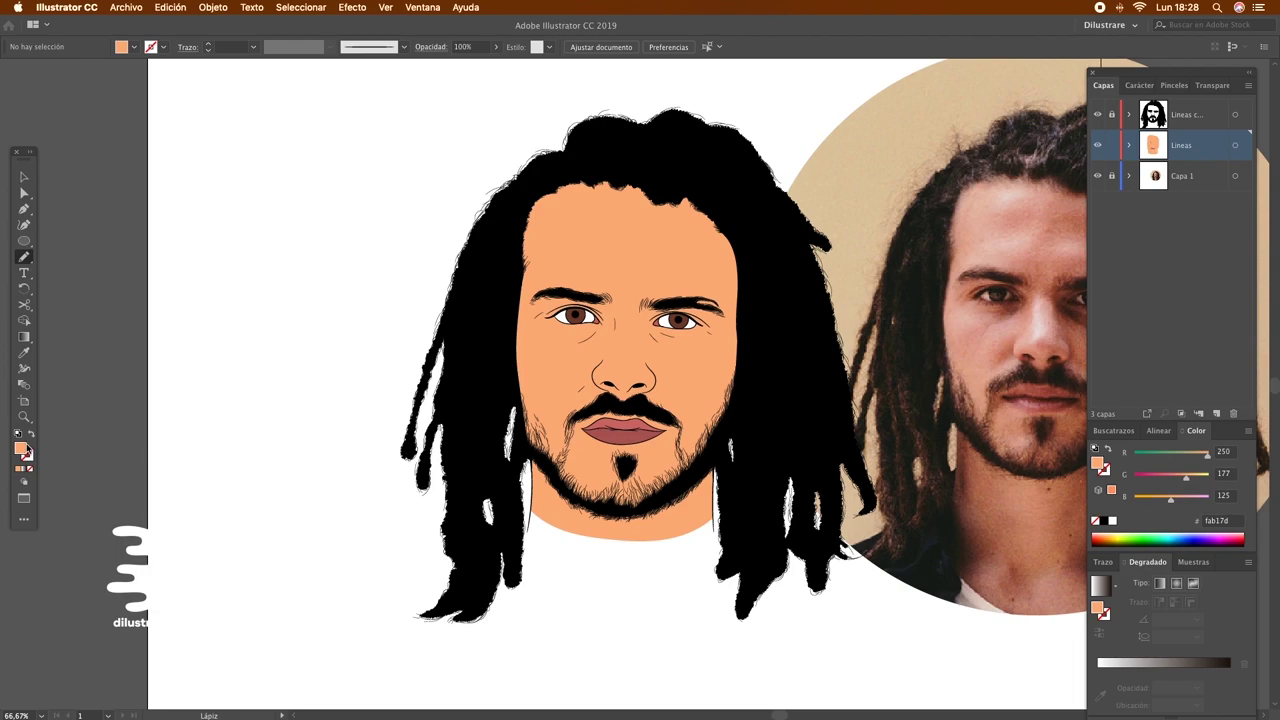
key("l")
double_click(22, 449)
left_click(864, 219)
left_click_drag(864, 219, 873, 224)
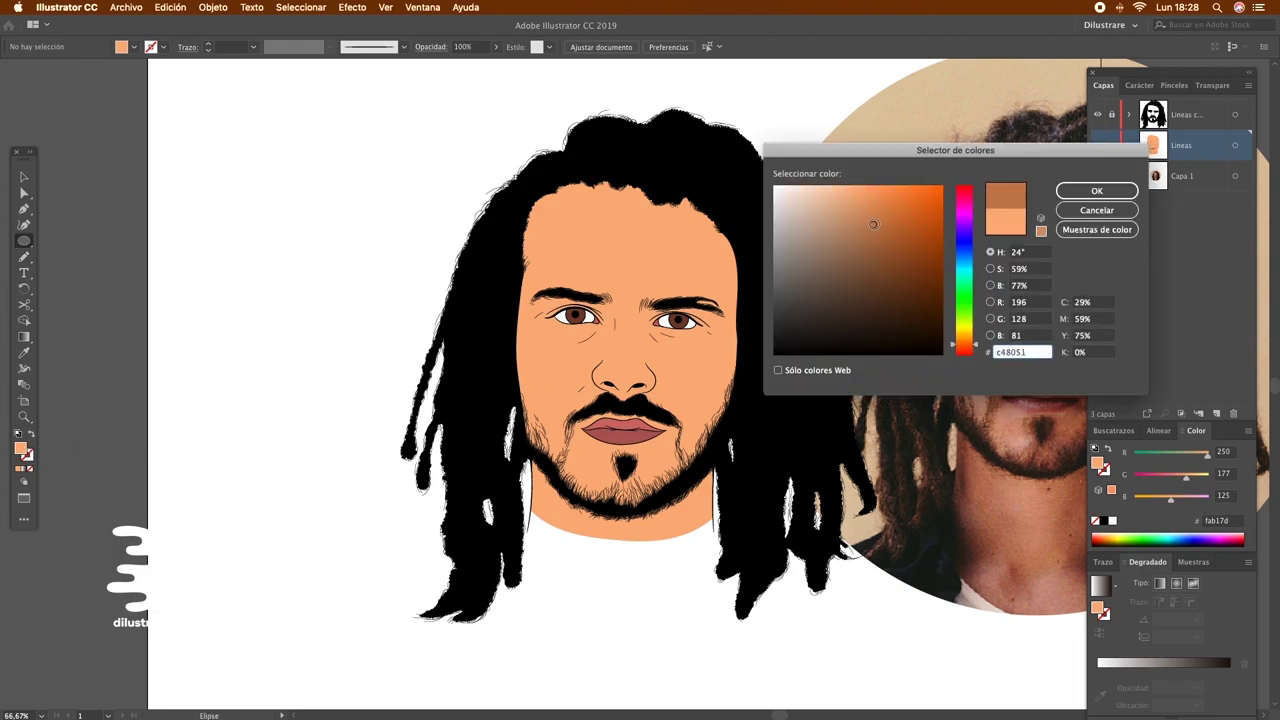
left_click(1096, 190)
left_click_drag(279, 356, 302, 377)
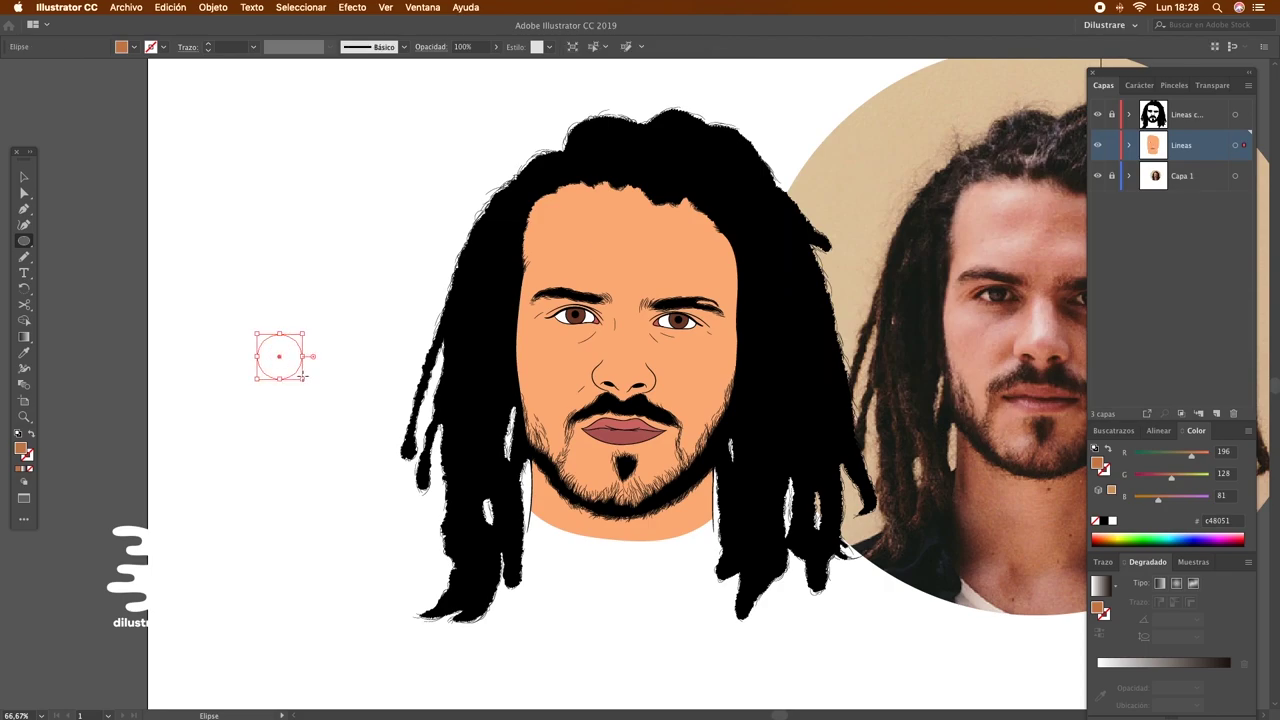
left_click(329, 331, "super")
Sample the face's peach skin, deepen it slightly, and draw a peach circle above the brown one
key("i")
left_click(568, 267)
key("n")
double_click(21, 449)
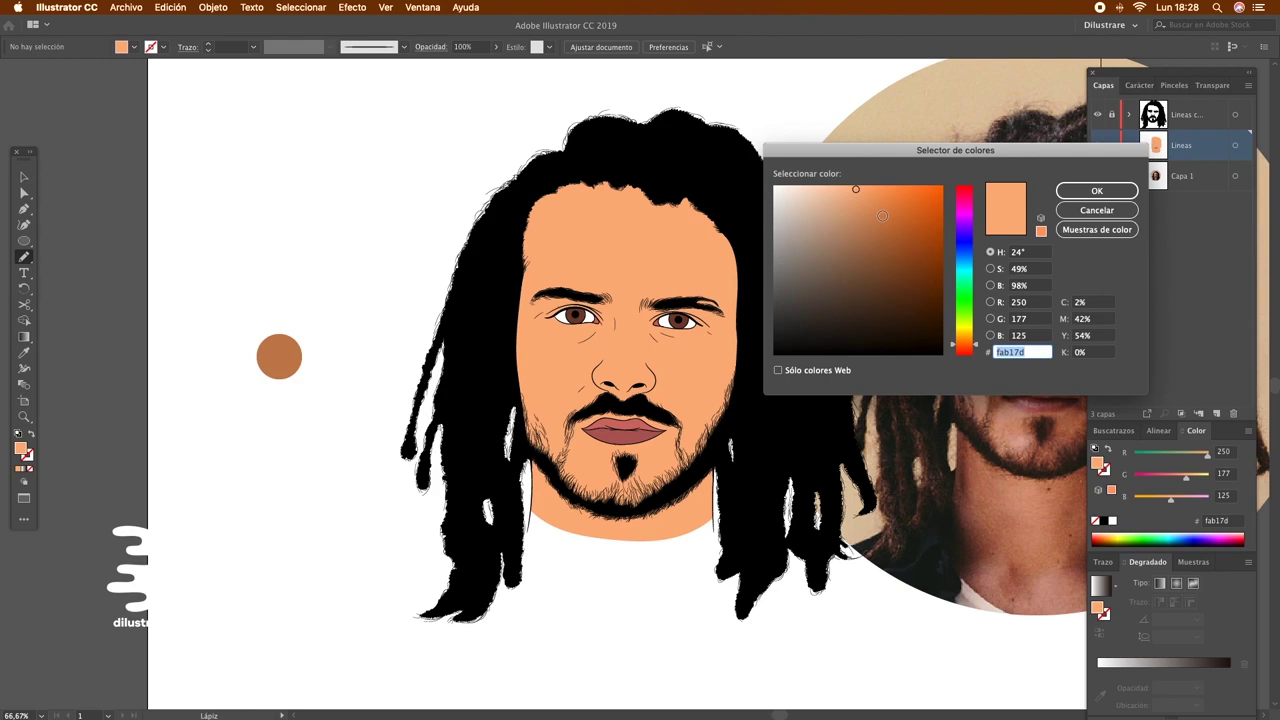
left_click(858, 195)
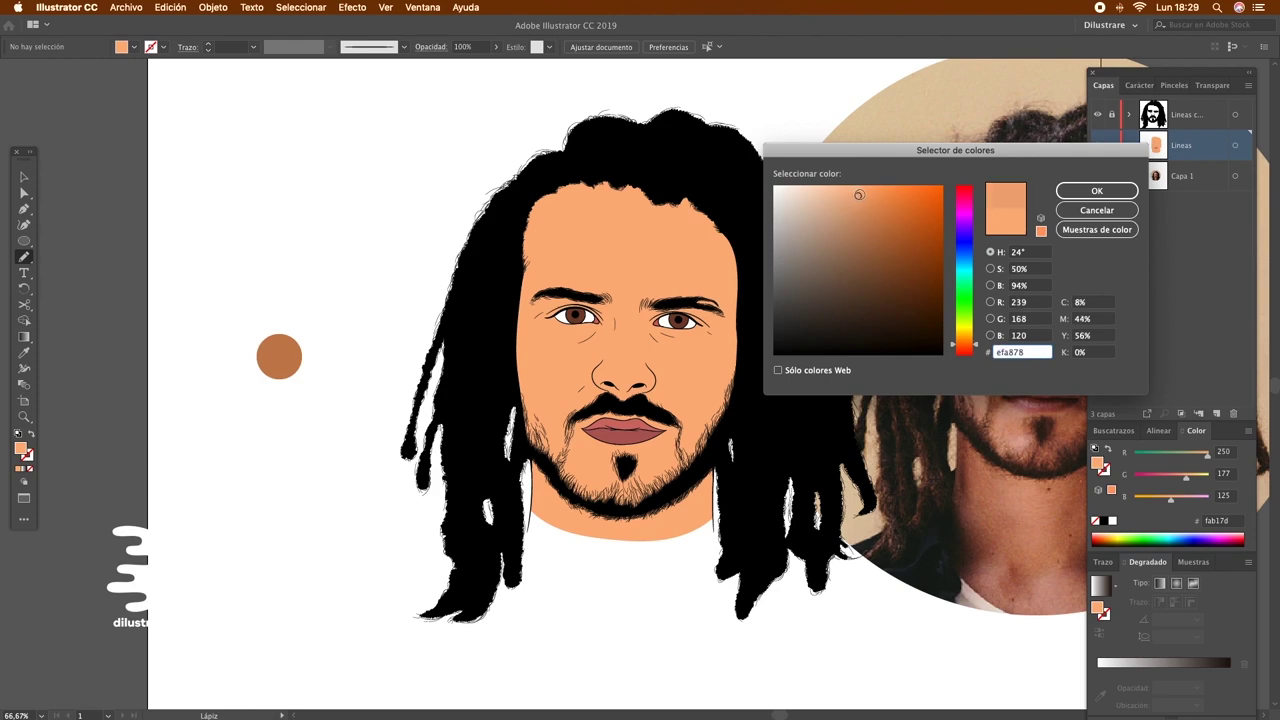
left_click(1096, 190)
key("l")
left_click_drag(278, 290, 293, 302)
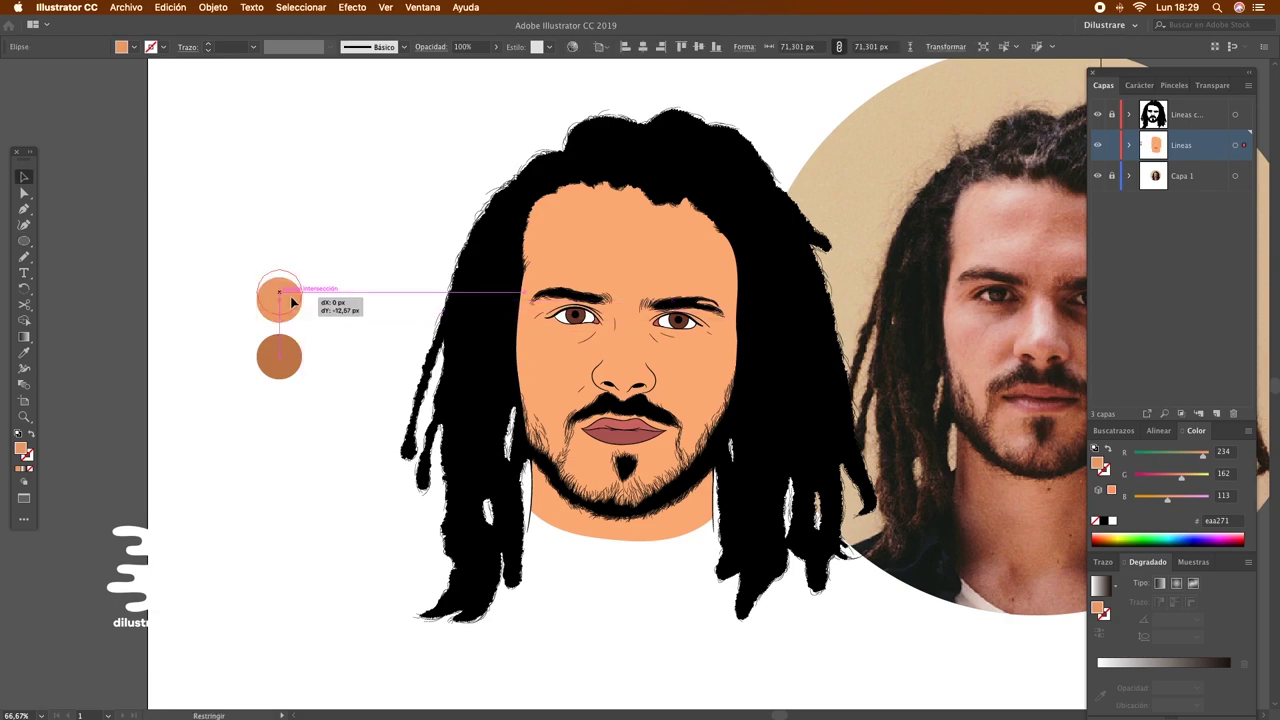
key("i")
Draw a dark brown (#72482b) swatch circle below the other two
key("n")
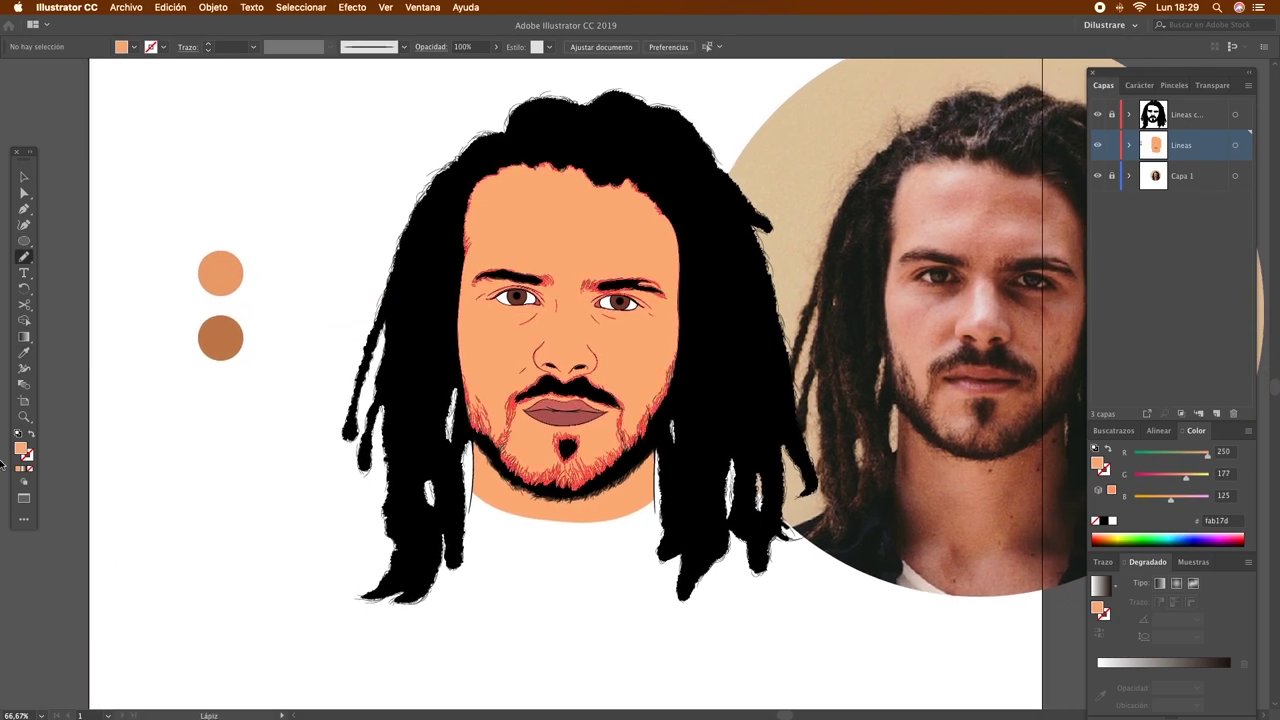
double_click(19, 451)
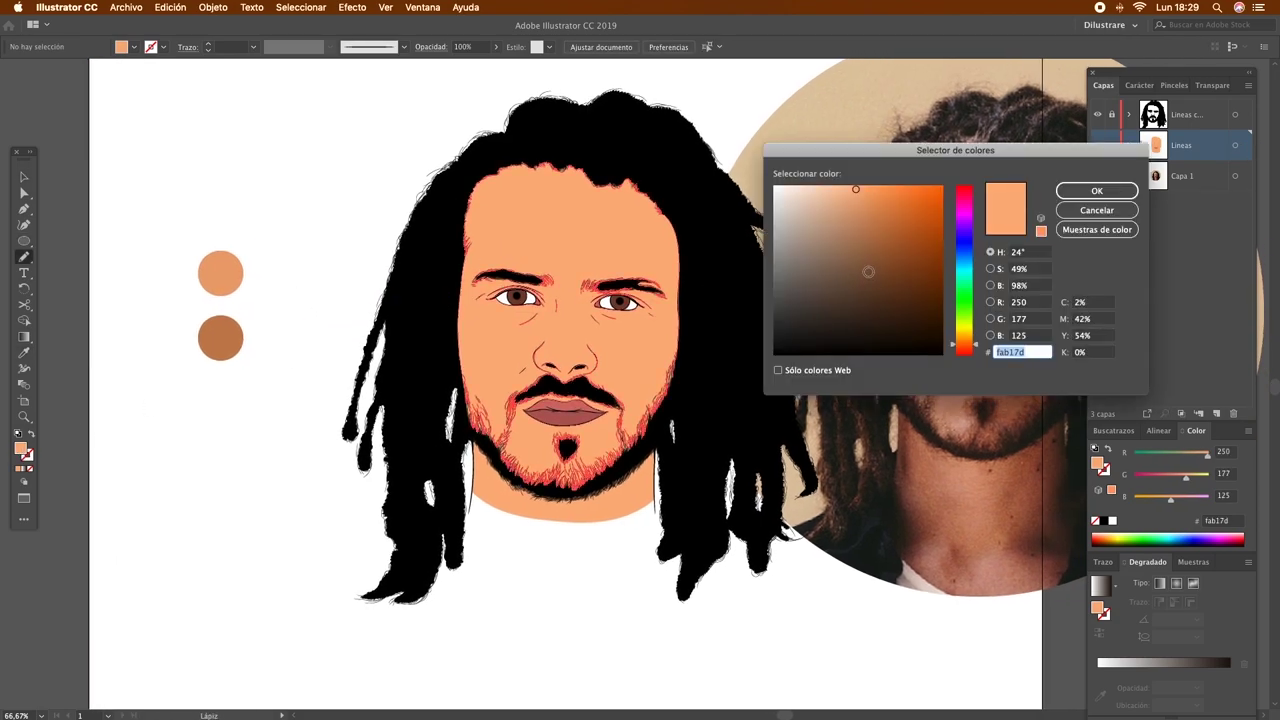
left_click_drag(868, 271, 879, 280)
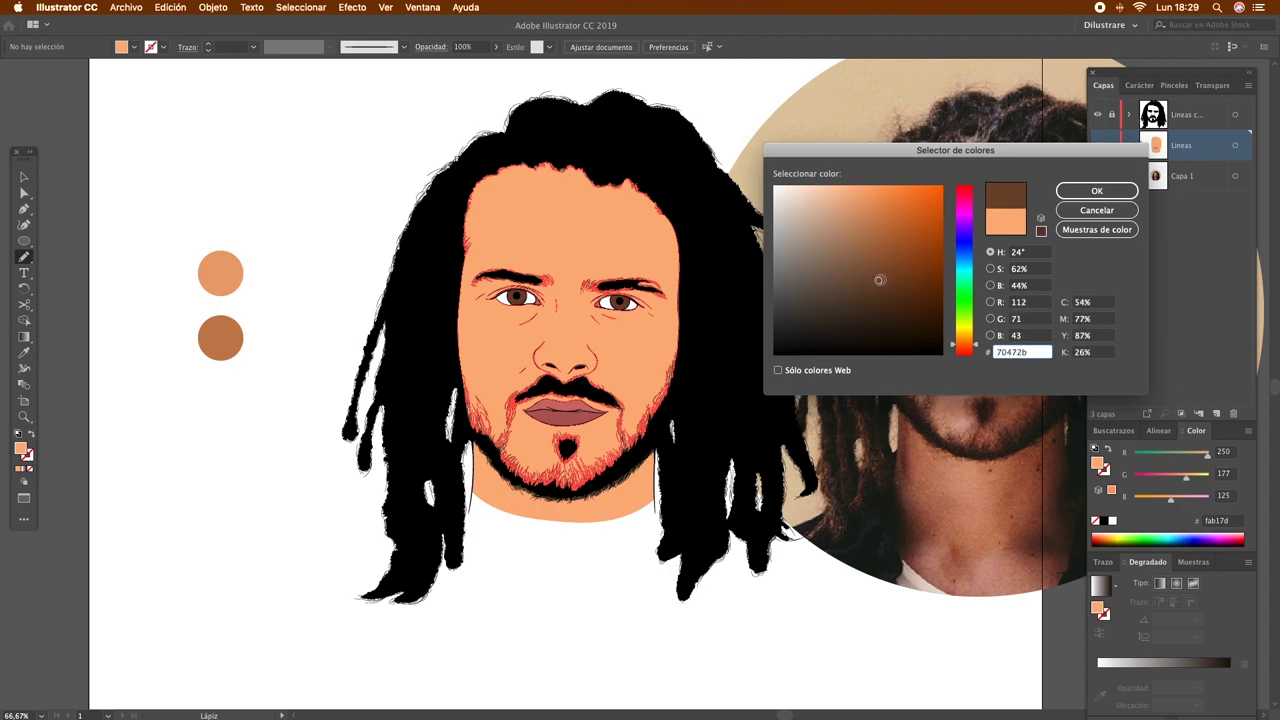
left_click(1096, 190)
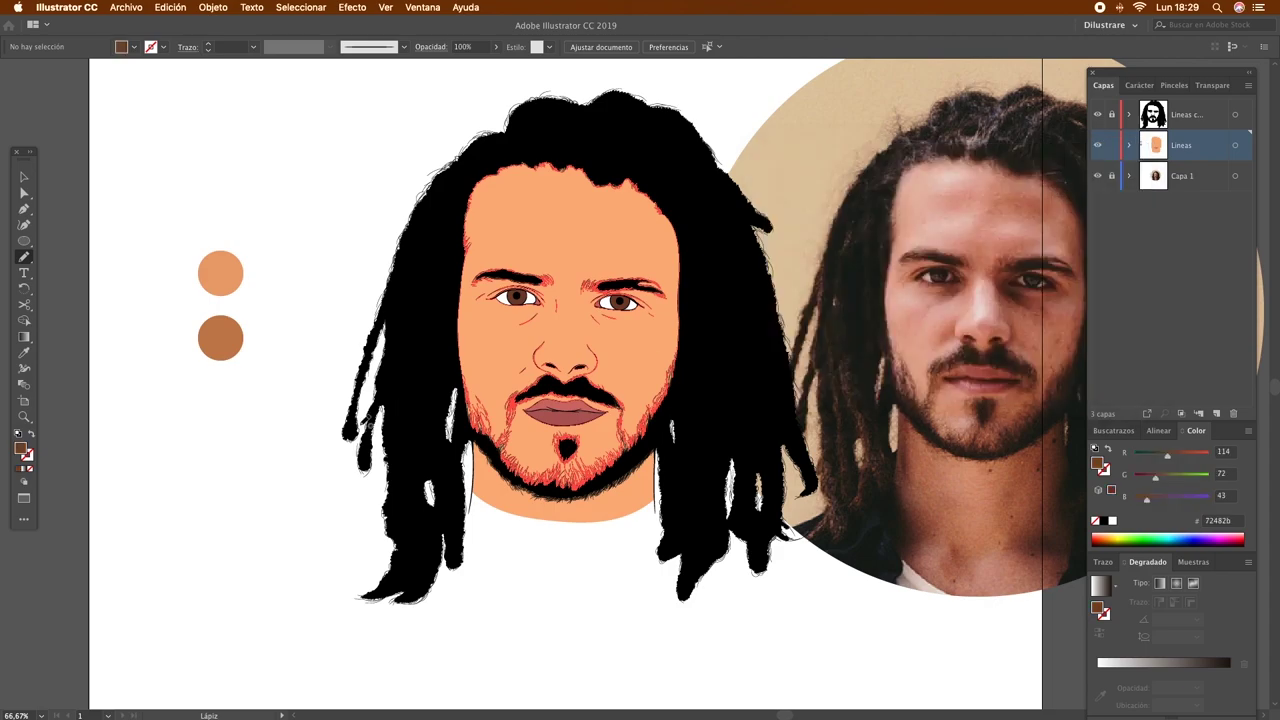
key("l")
left_click_drag(220, 405, 231, 427)
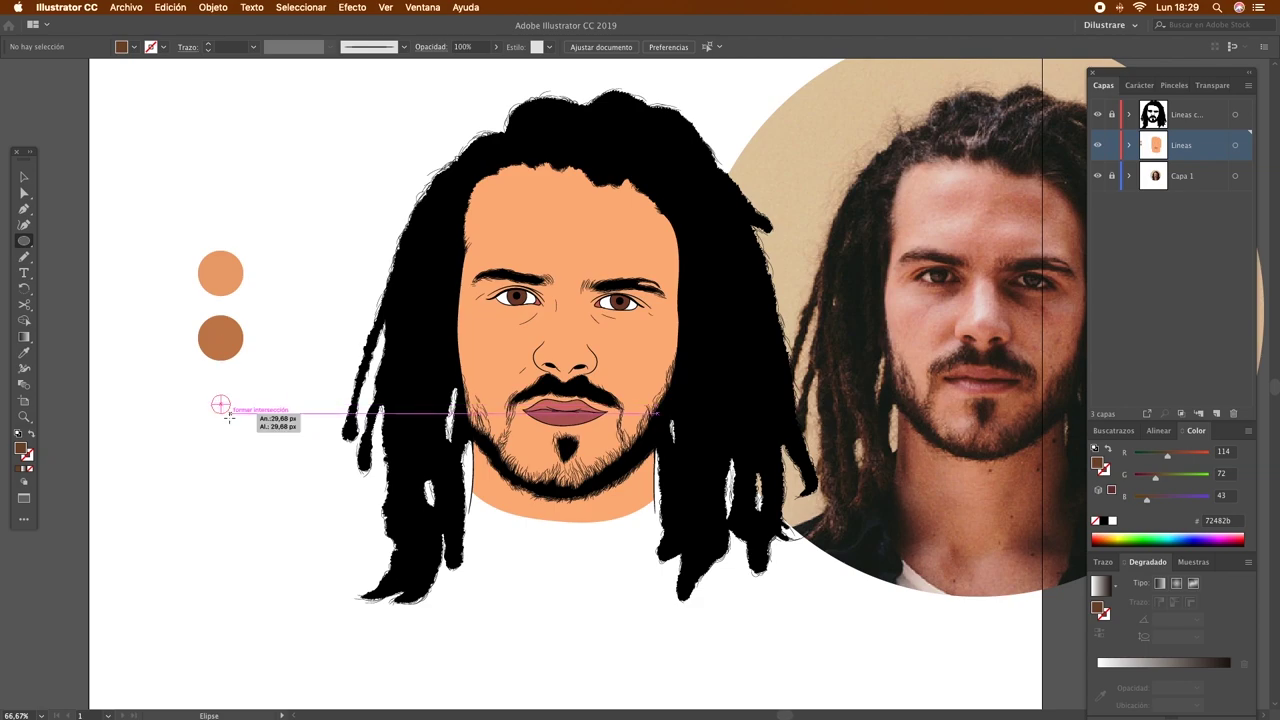
left_click_drag(231, 427, 155, 425)
key("v")
left_click(257, 437)
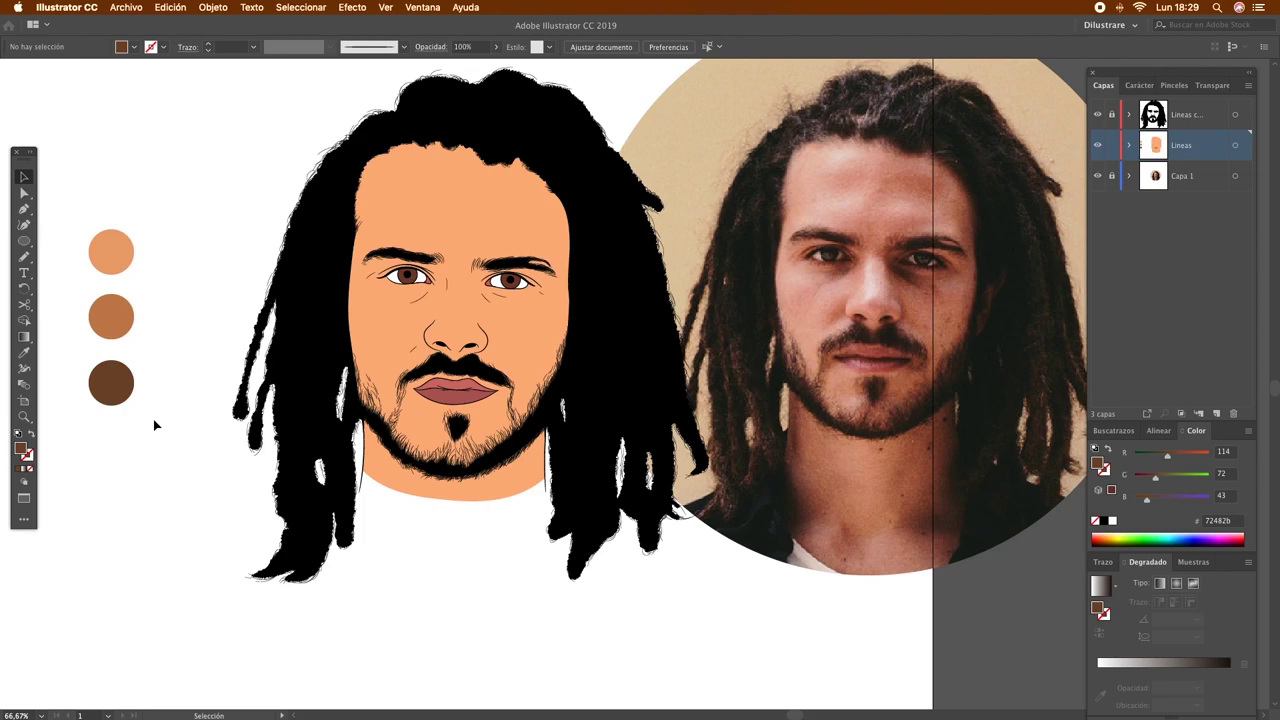
Sample the medium brown swatch and pencil shadow shapes on the photo's cheek, eye, forehead and mouth
key("i")
left_click(113, 319)
key("n")
scroll(860, 360, "down", 1)
scroll(760, 480, "up", 5)
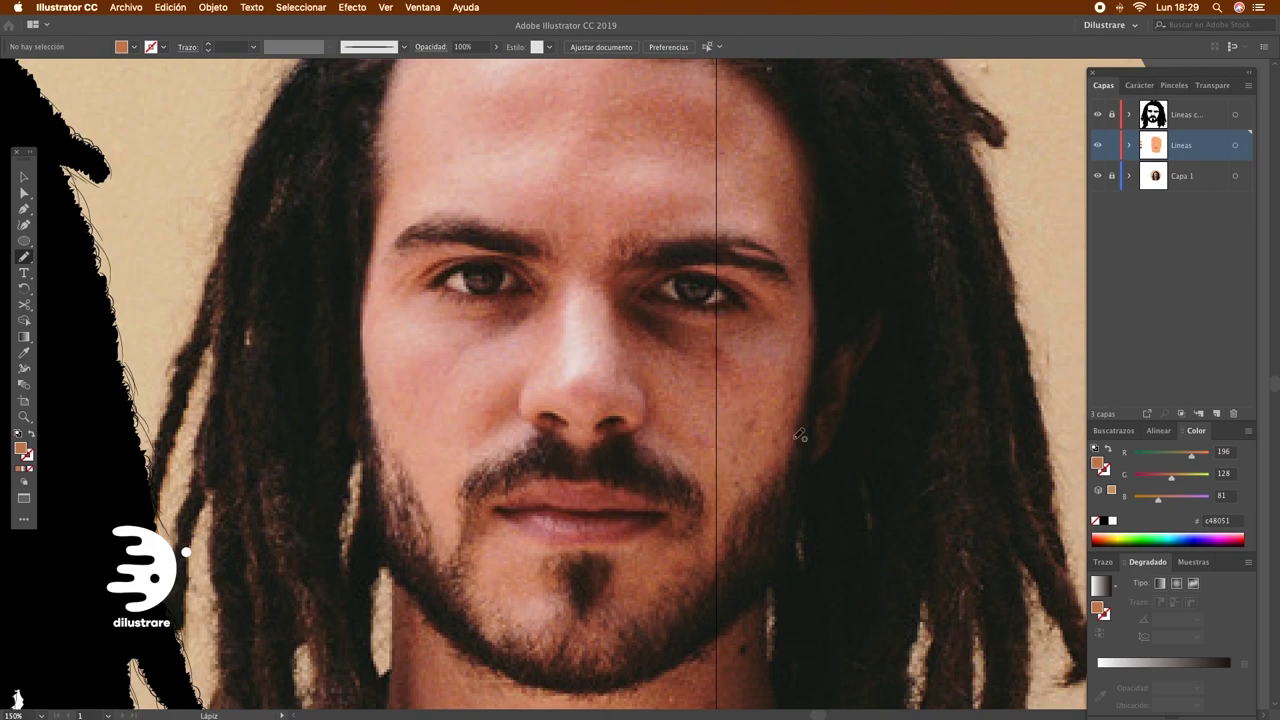
mouse_move(800, 435)
left_mouse_down()
mouse_move(806, 474)
mouse_move(790, 440)
left_mouse_up()
scroll(700, 400, "up", 2)
left_click_drag(630, 395, 615, 312)
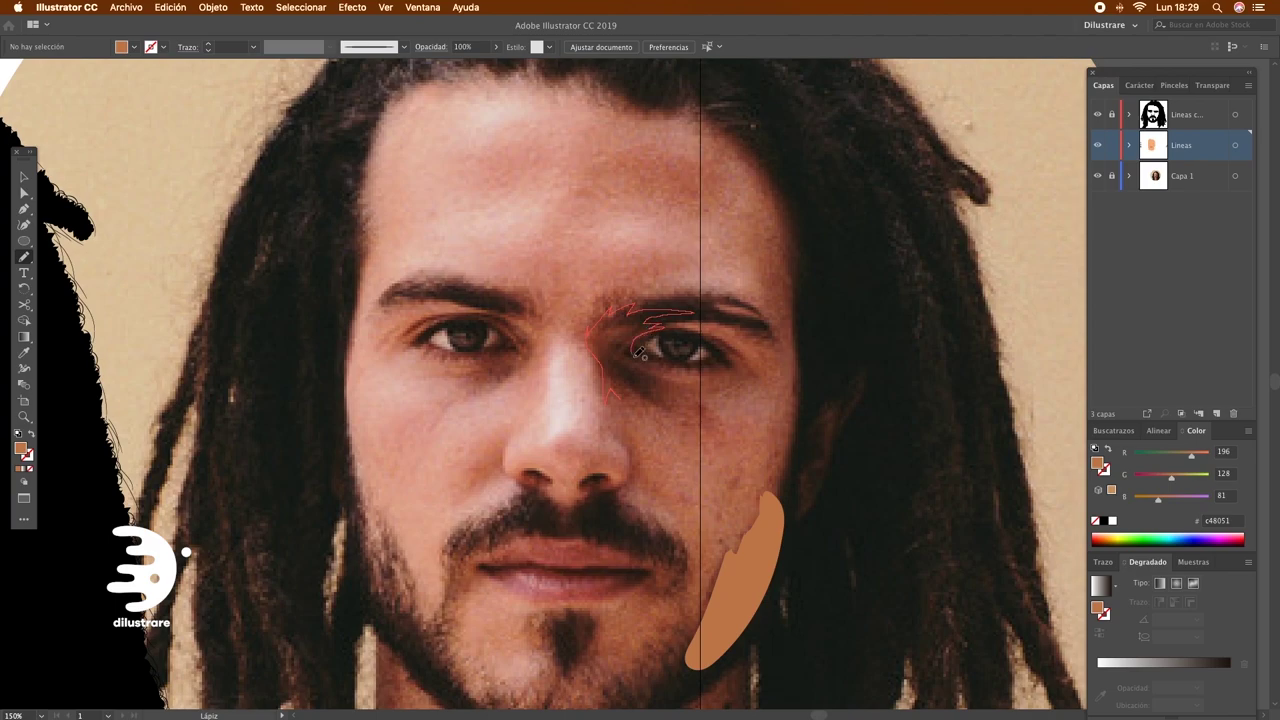
mouse_move(615, 312)
left_mouse_down()
mouse_move(596, 403)
mouse_move(616, 463)
left_mouse_up()
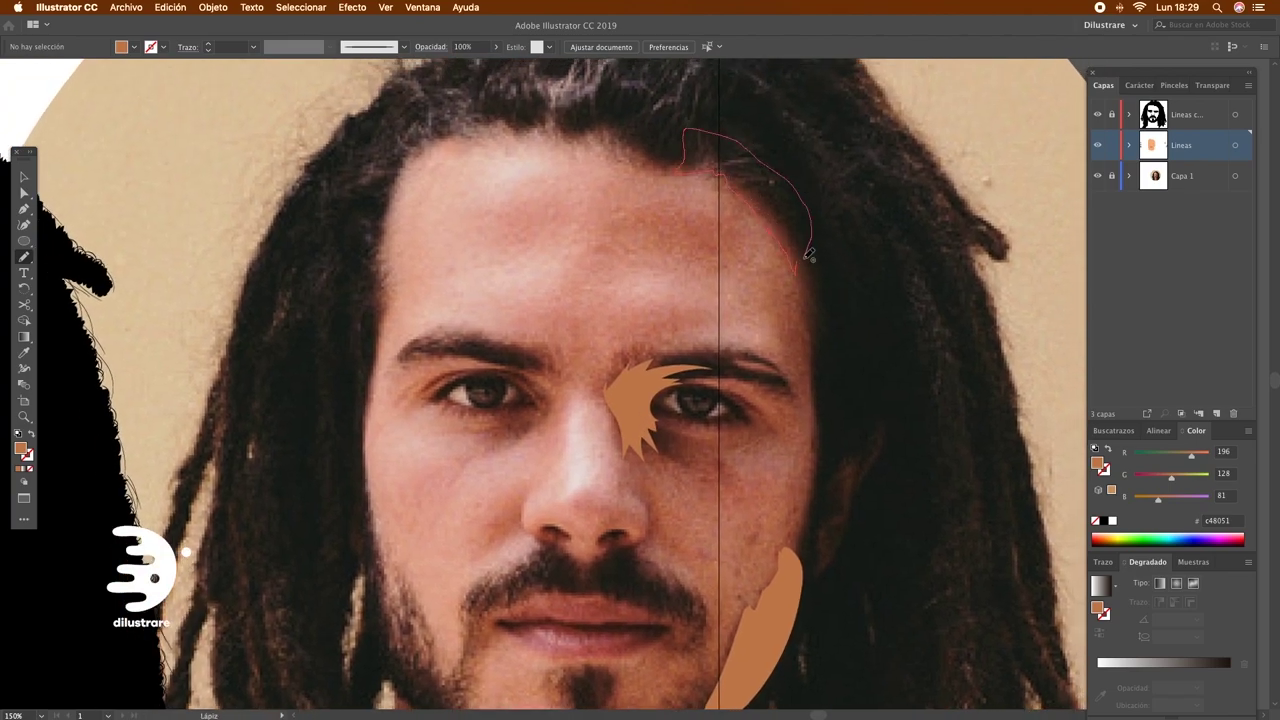
left_click_drag(733, 182, 812, 255)
left_click_drag(783, 420, 823, 225)
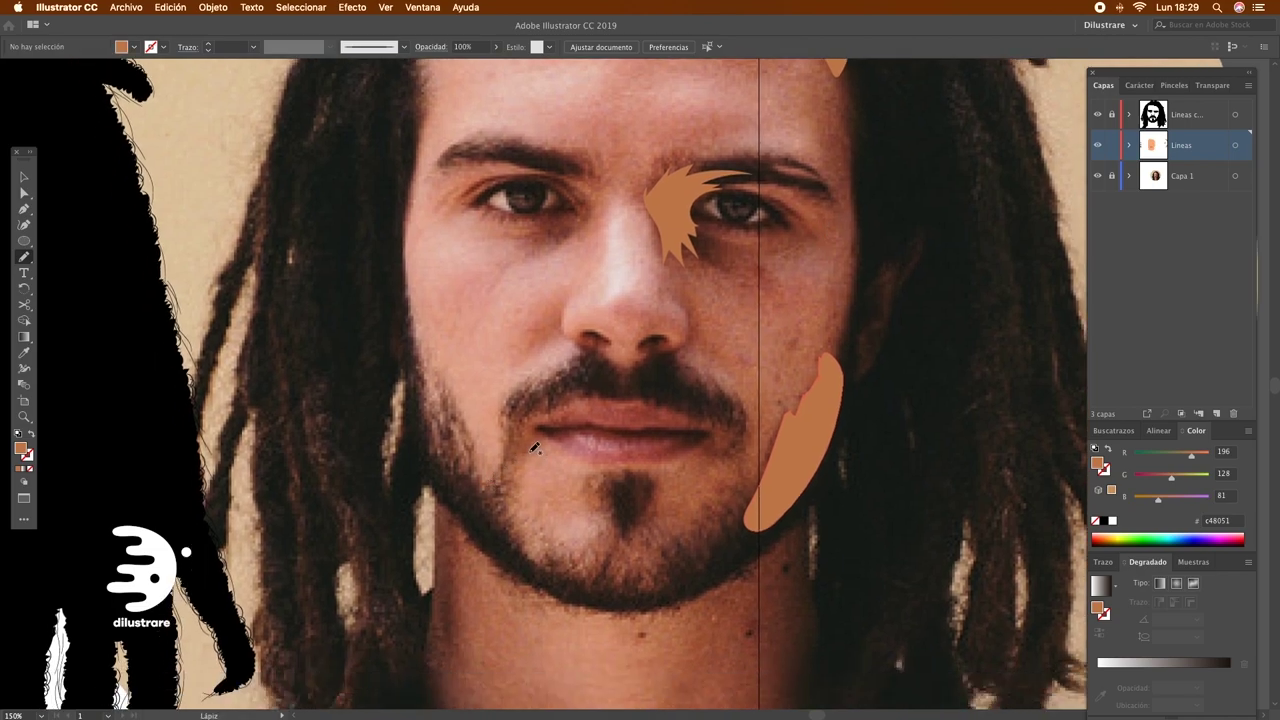
mouse_move(553, 403)
left_mouse_down()
mouse_move(514, 430)
mouse_move(504, 505)
mouse_move(540, 452)
mouse_move(477, 510)
left_mouse_up()
key("super+minus")
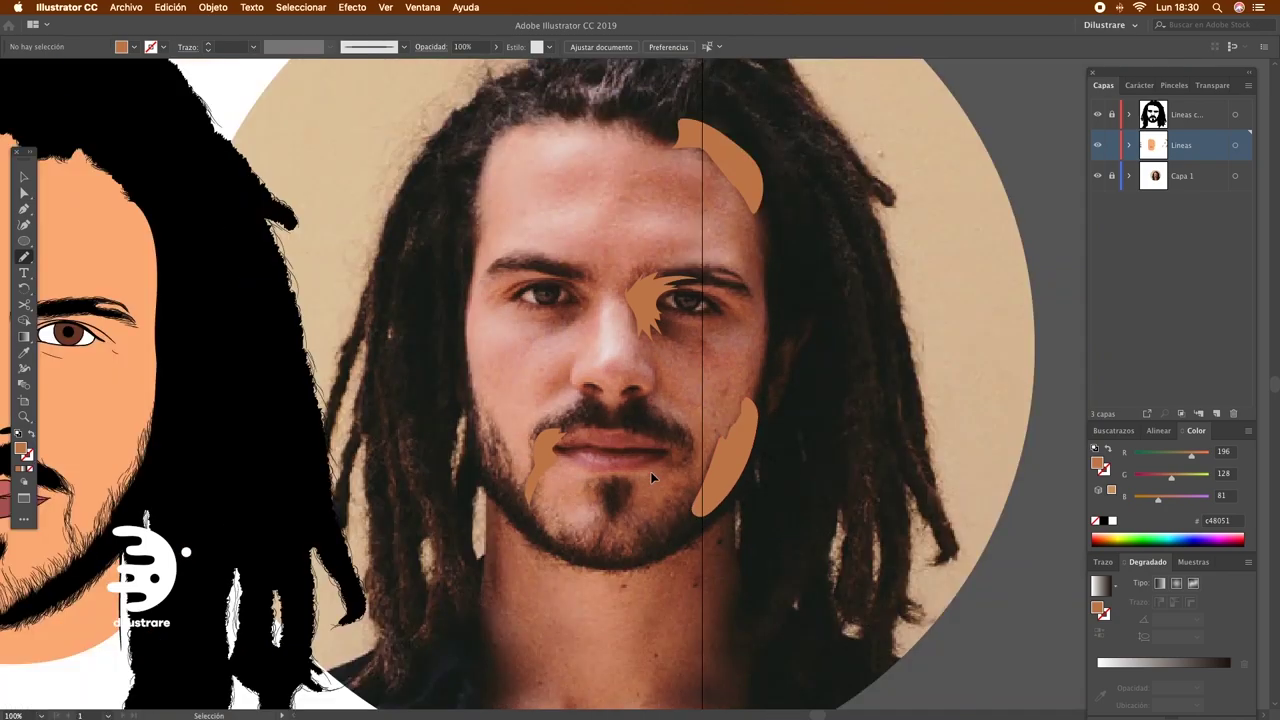
key("super+minus")
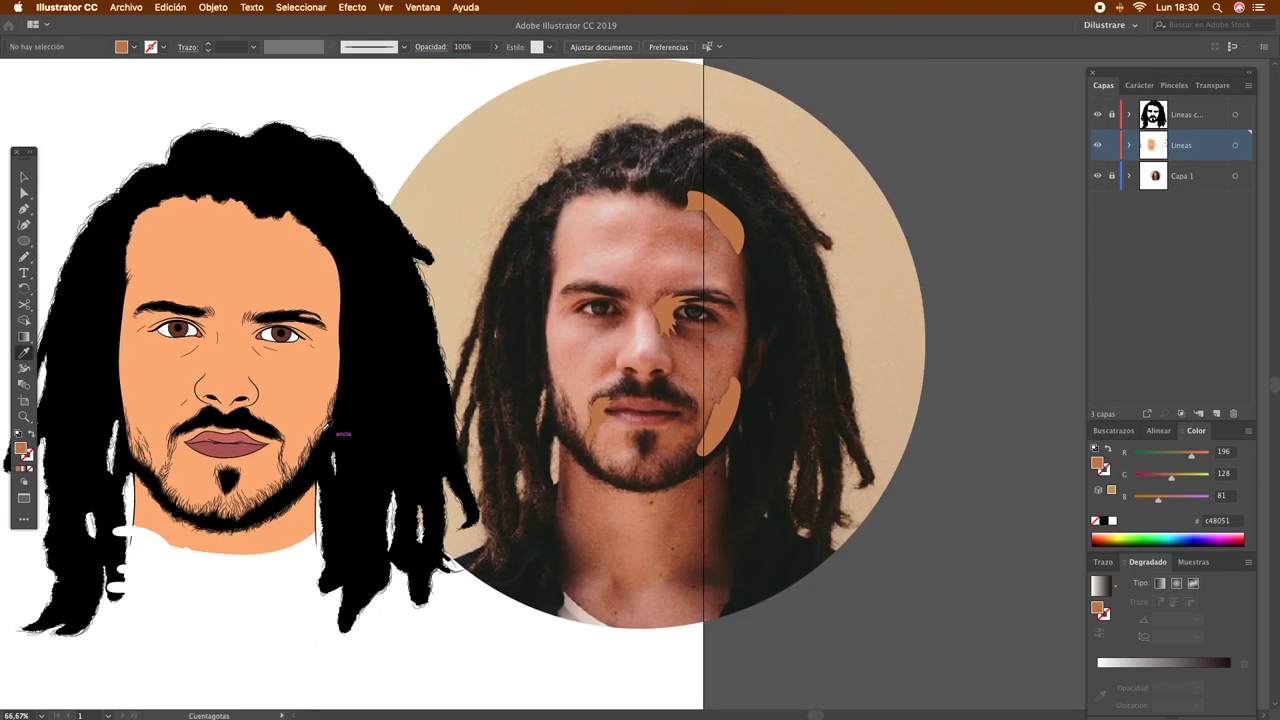
Sample the light peach swatch and draw light shapes beside the nose, around the left eye and along the chin
left_click_drag(650, 471, 700, 466)
left_click(120, 293)
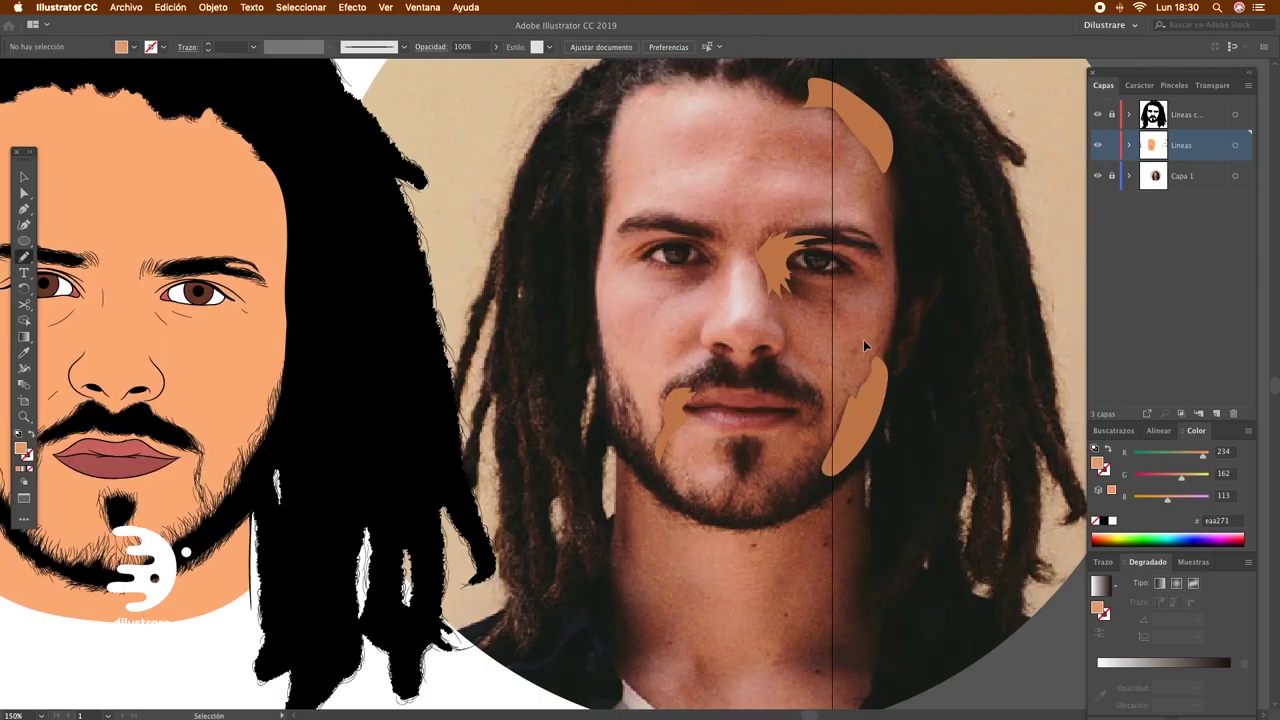
left_click_drag(865, 345, 605, 432)
scroll(590, 432, "up", 2)
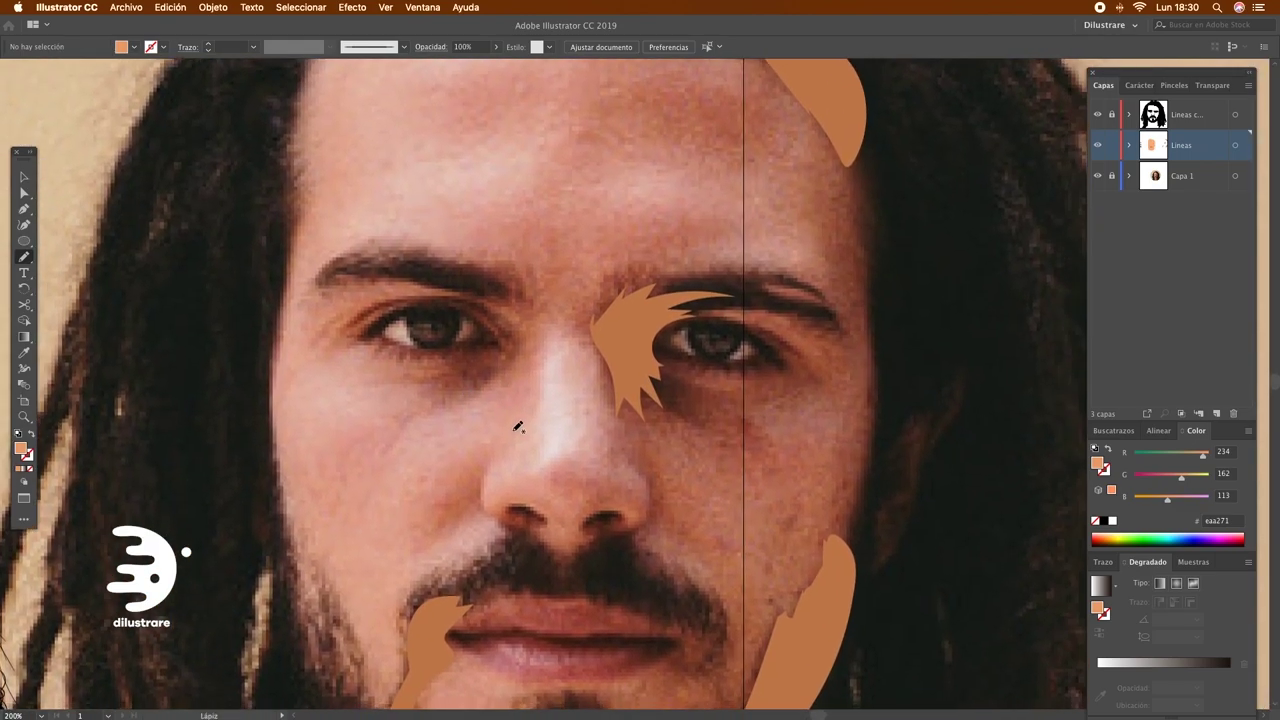
mouse_move(499, 449)
left_mouse_down()
mouse_move(542, 358)
mouse_move(447, 373)
mouse_move(508, 386)
left_mouse_up()
left_click_drag(669, 467, 579, 425)
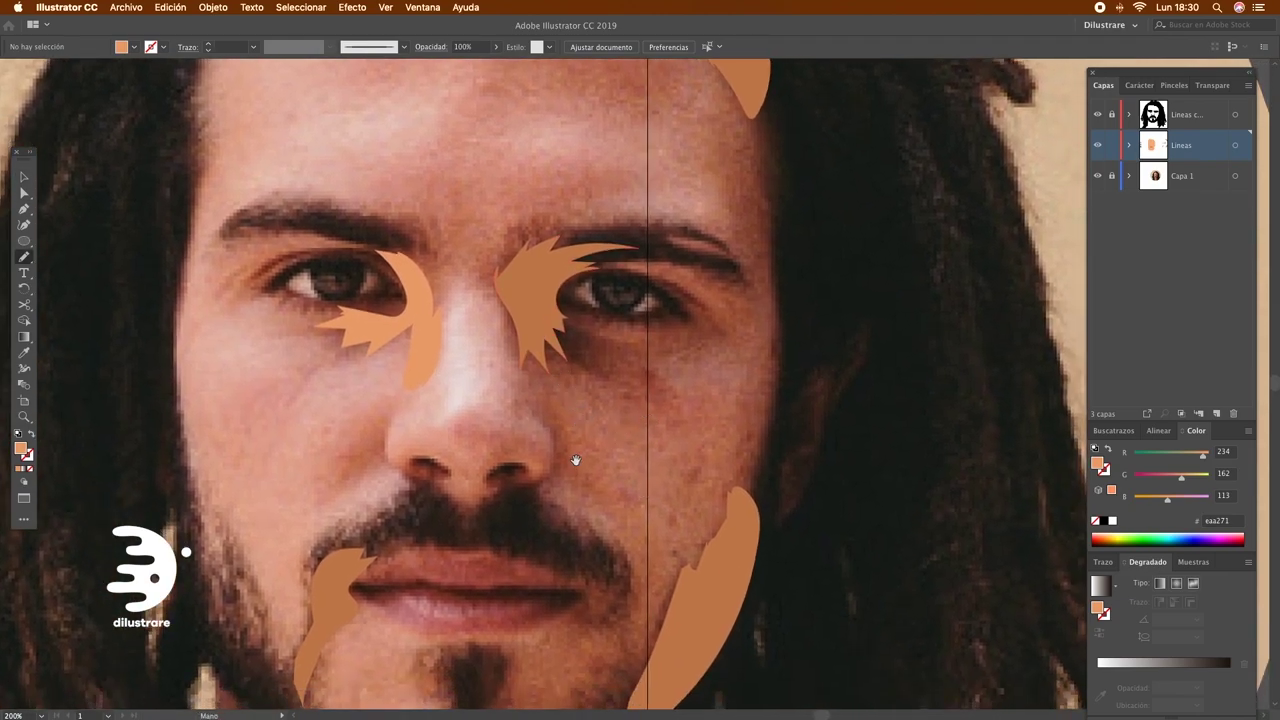
scroll(620, 440, "up", 2)
scroll(620, 440, "right", 2)
scroll(672, 410, "down", 3)
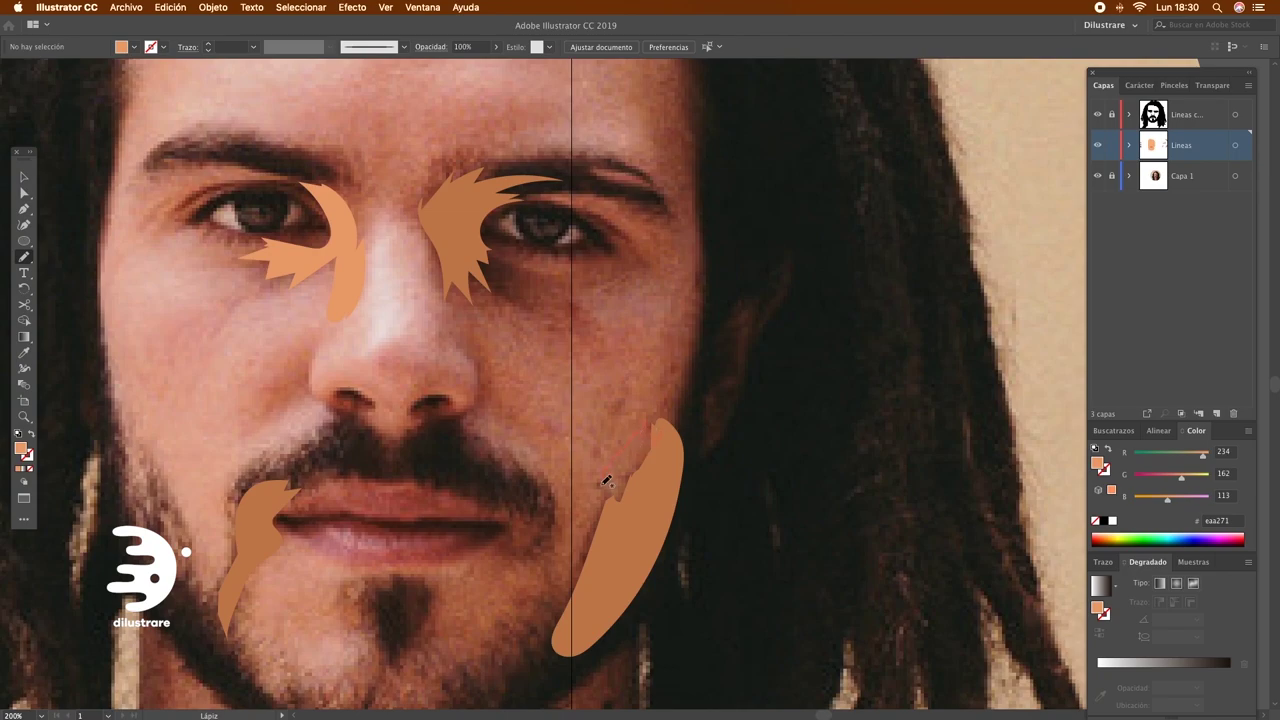
left_click_drag(546, 502, 533, 560)
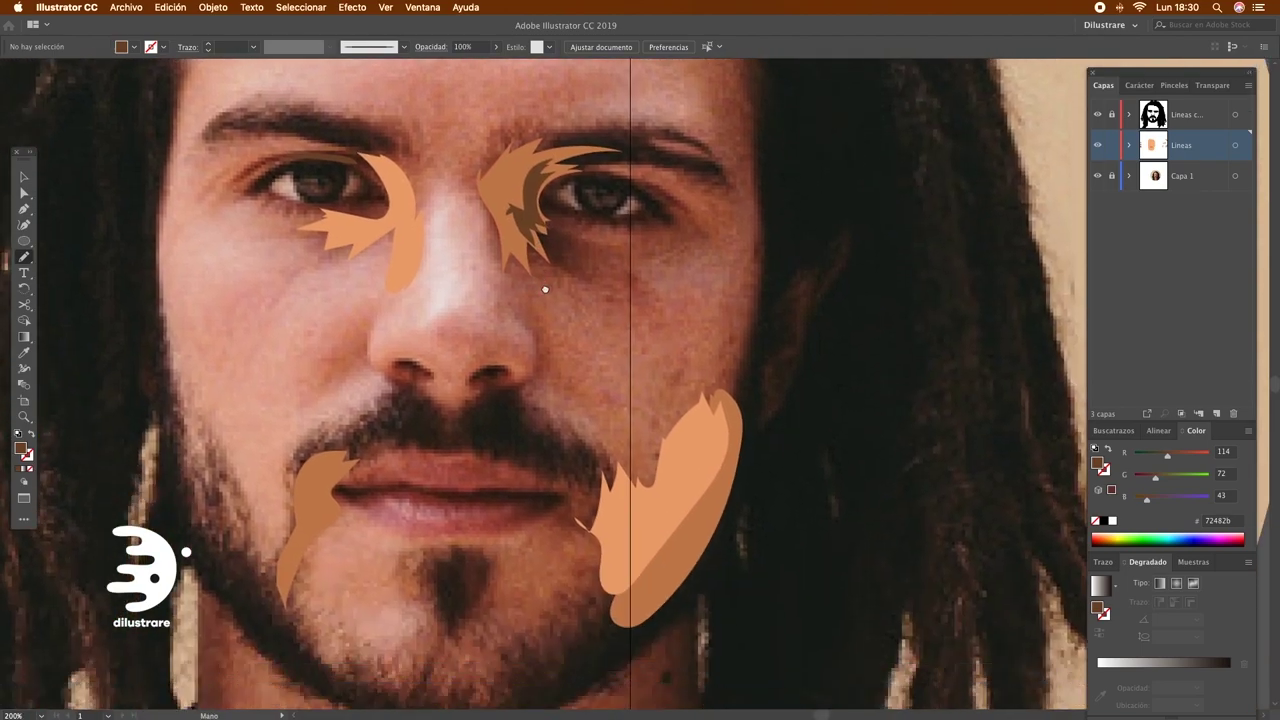
mouse_move(566, 334)
left_mouse_down()
mouse_move(746, 453)
mouse_move(620, 396)
left_mouse_up()
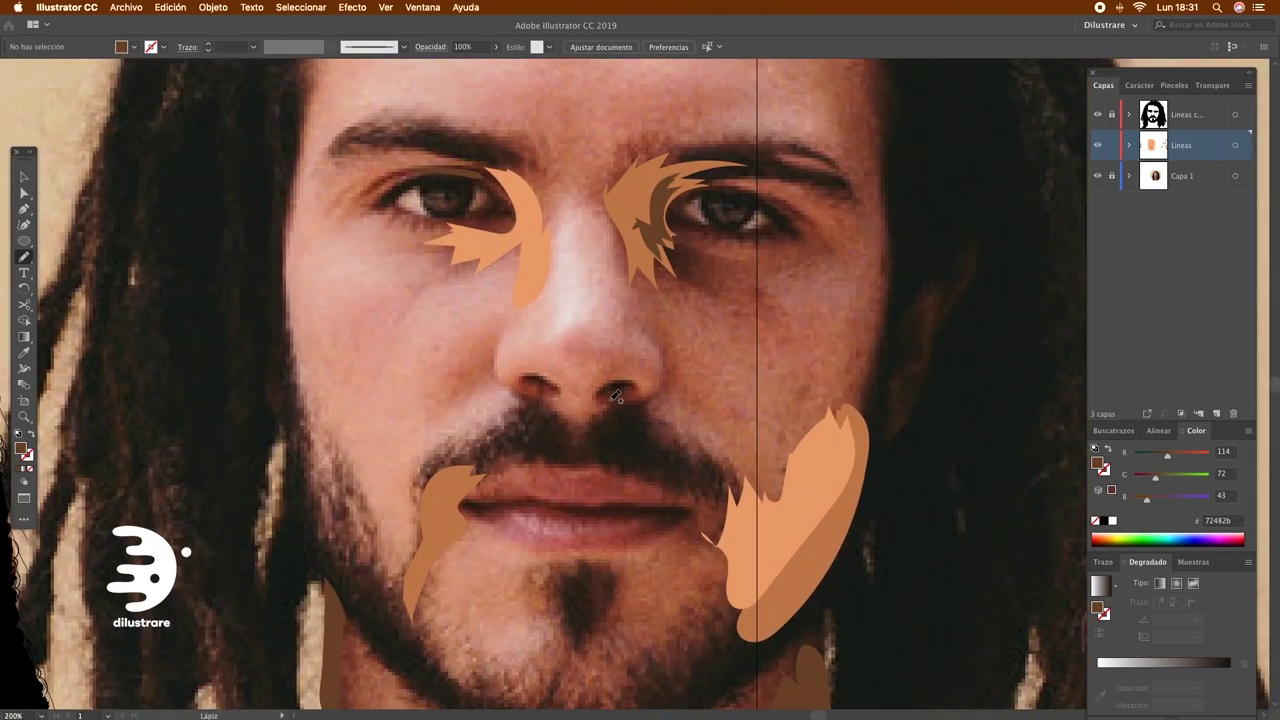
key("ctrl+minus")
key("ctrl+minus")
key("ctrl+minus")
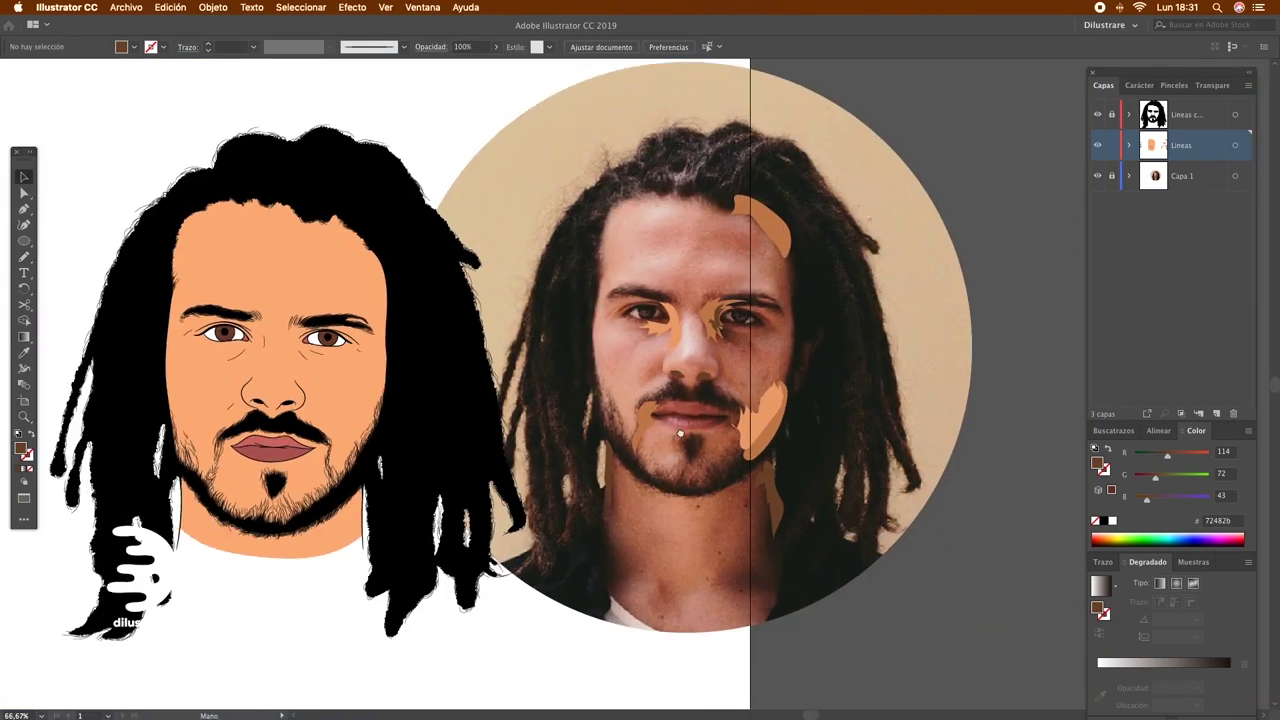
Select and delete the three skin-tone swatch circles, then restore the full panel workspace
left_click_drag(680, 433, 694, 435)
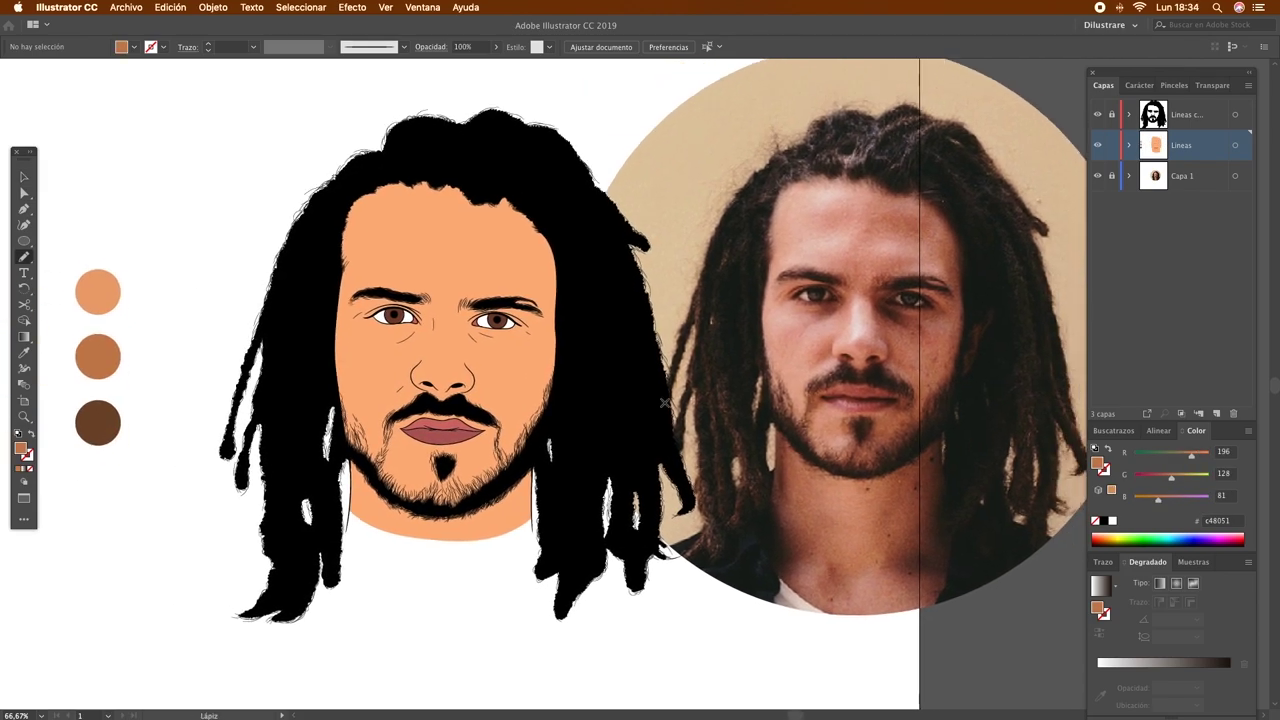
key("f")
key("v")
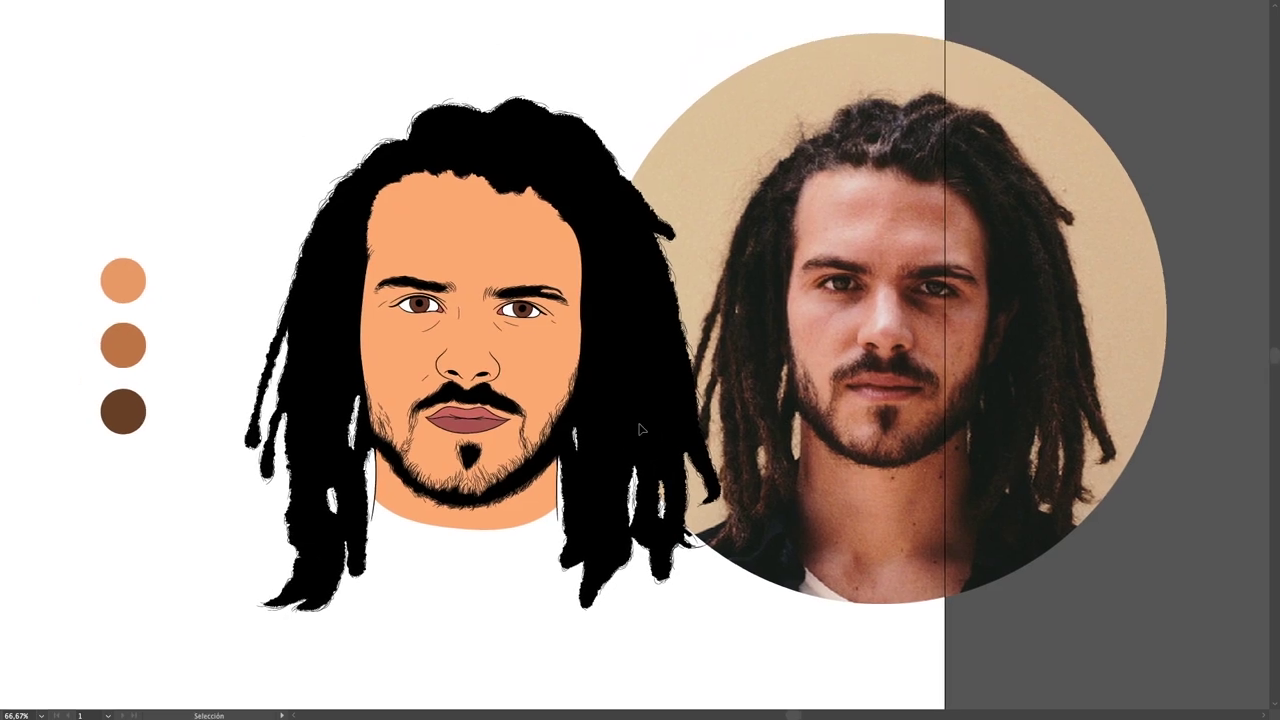
left_click(120, 402)
key("Delete")
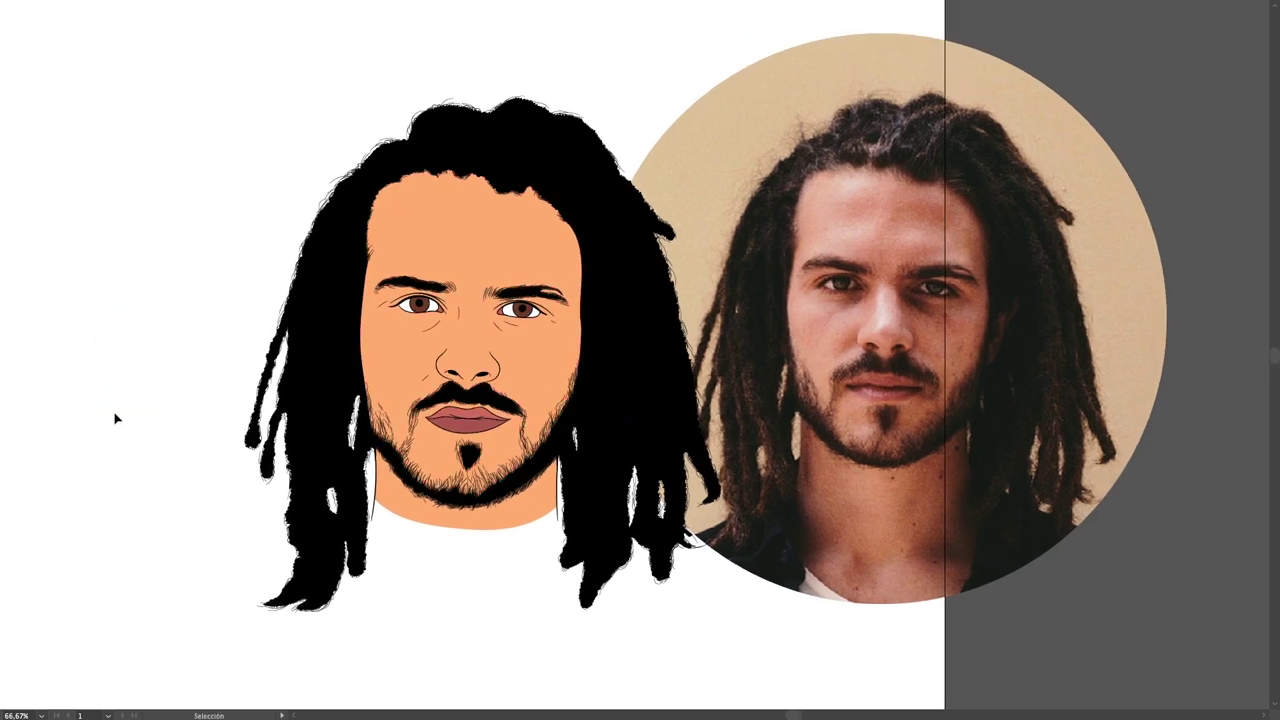
key("f")
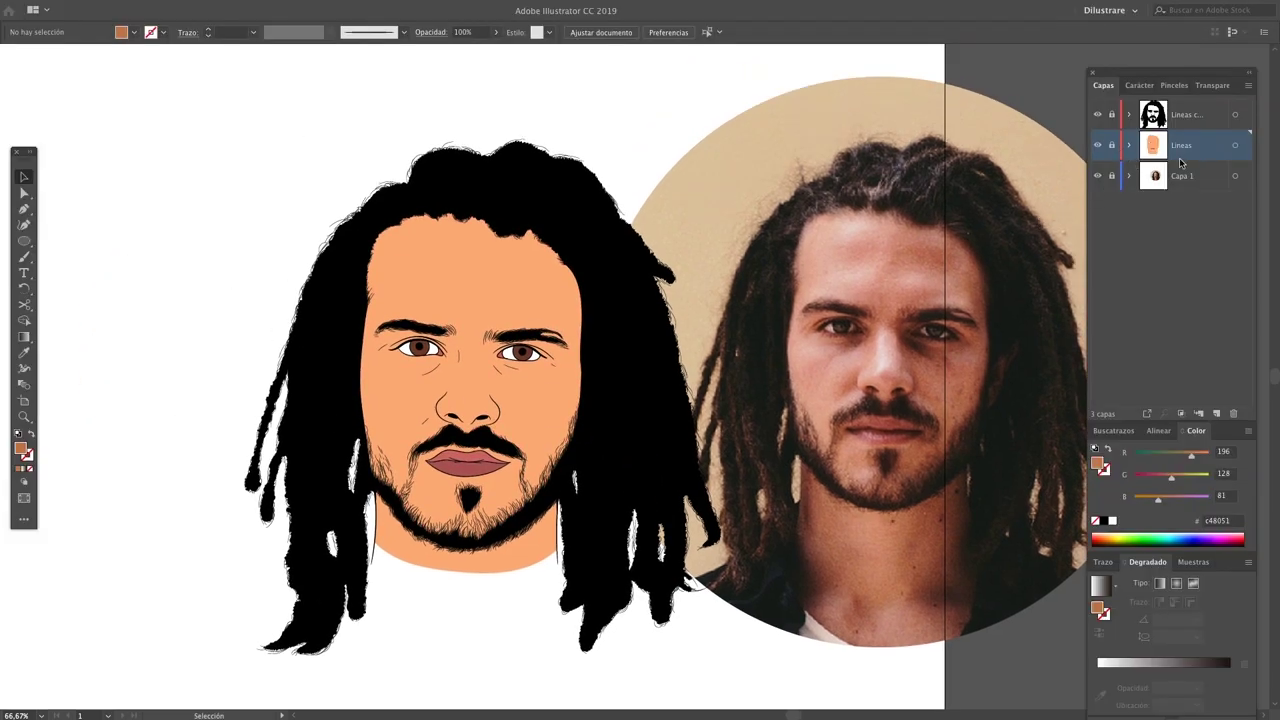
Add layer Capa 4 above Lineas and set the fill to a darker skin brown, #b57448
left_click(1217, 414)
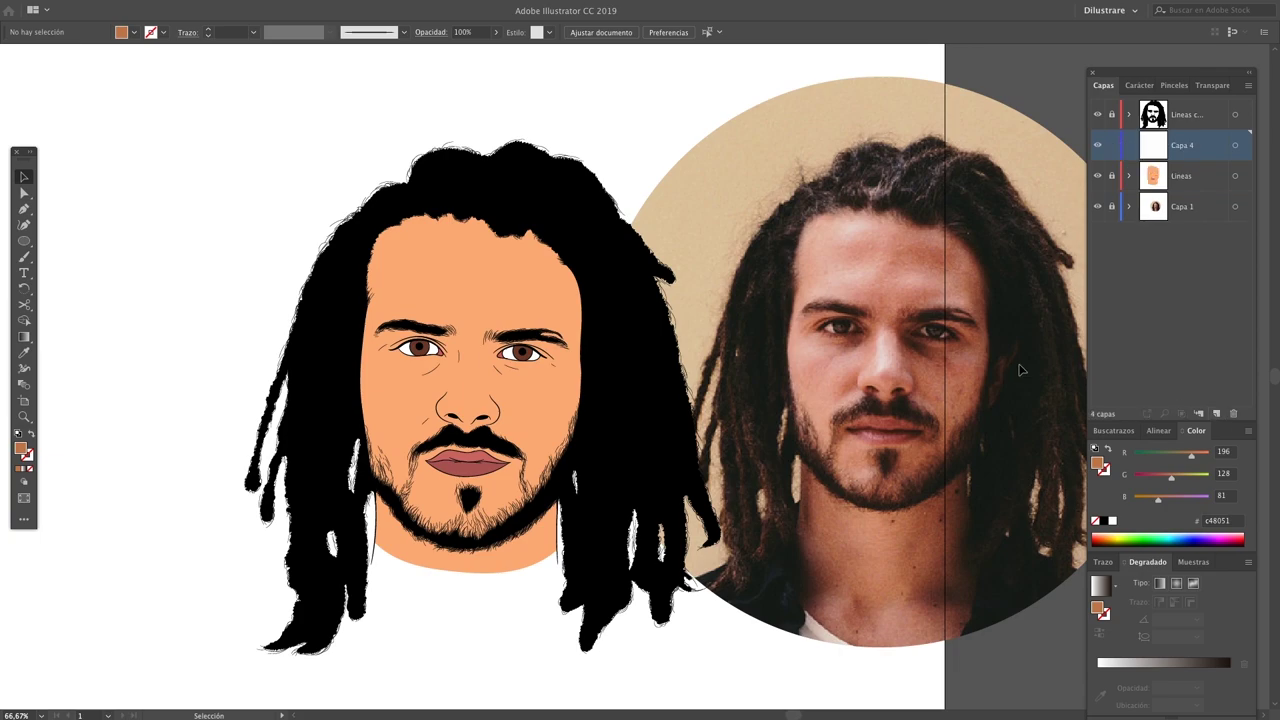
key("n")
key("i")
left_click(452, 302)
key("n")
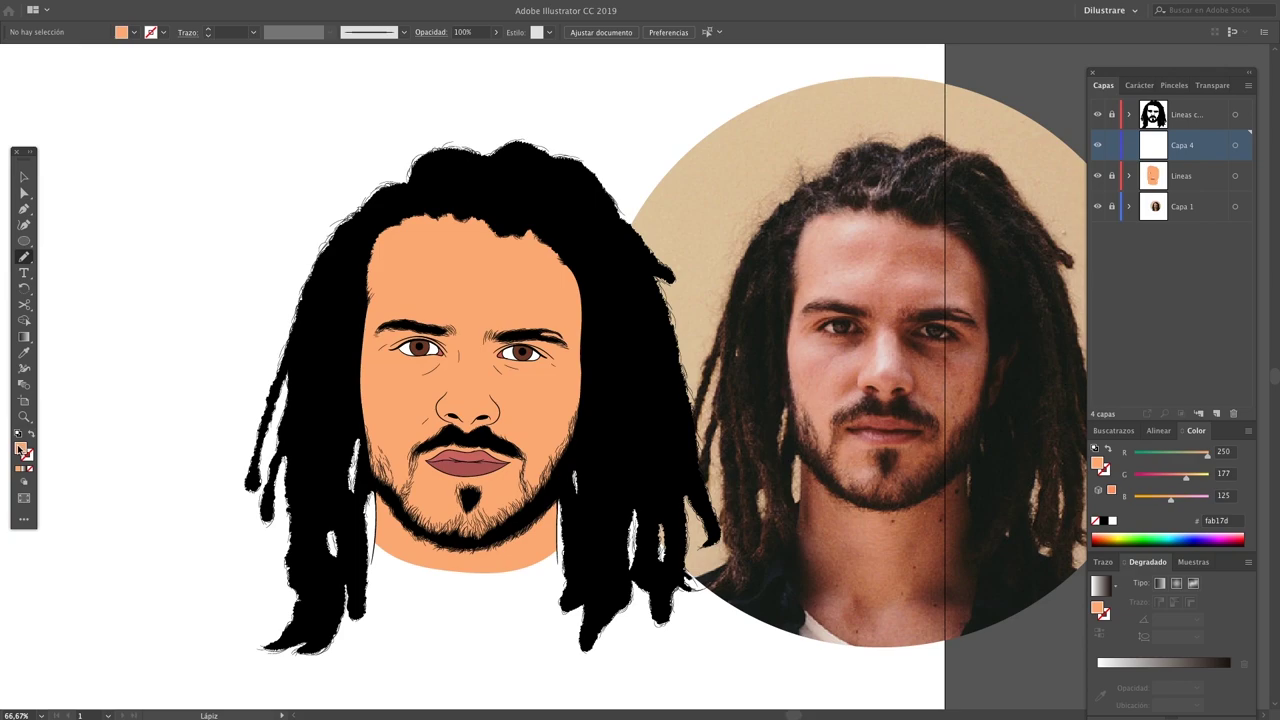
double_click(20, 449)
mouse_move(858, 189)
left_mouse_down()
mouse_move(885, 240)
mouse_move(874, 238)
left_mouse_up()
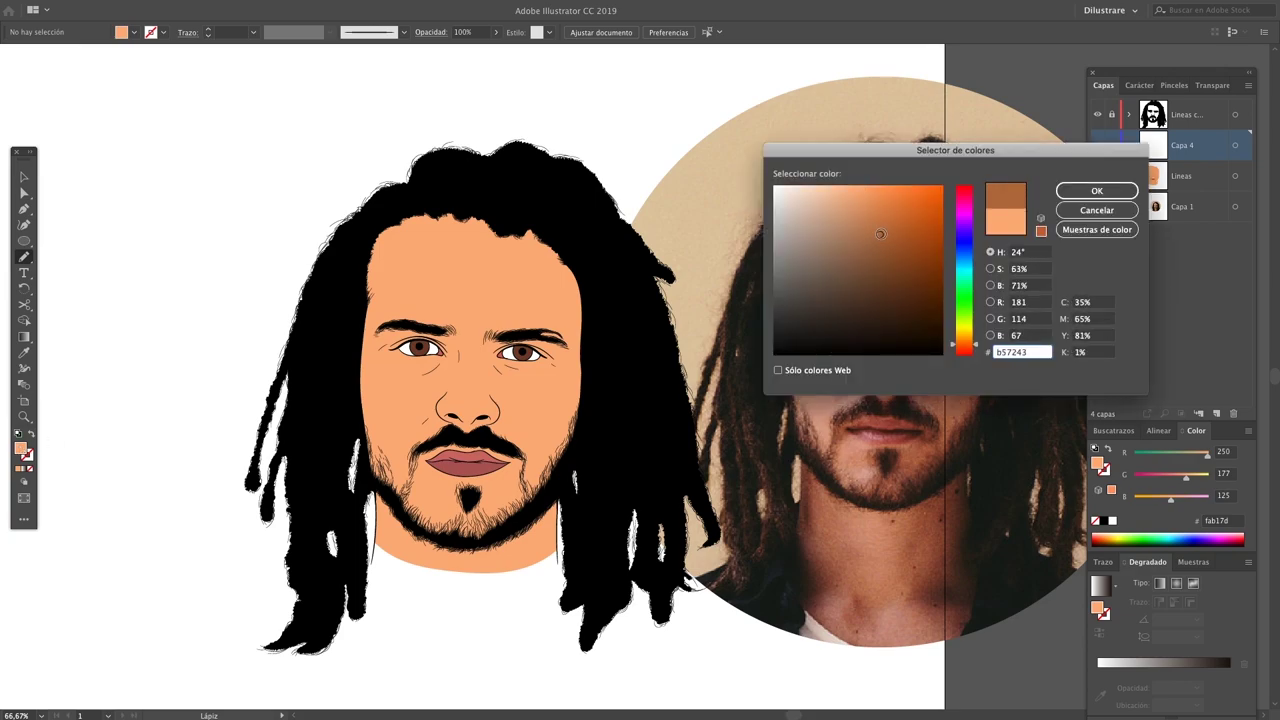
left_click(1096, 190)
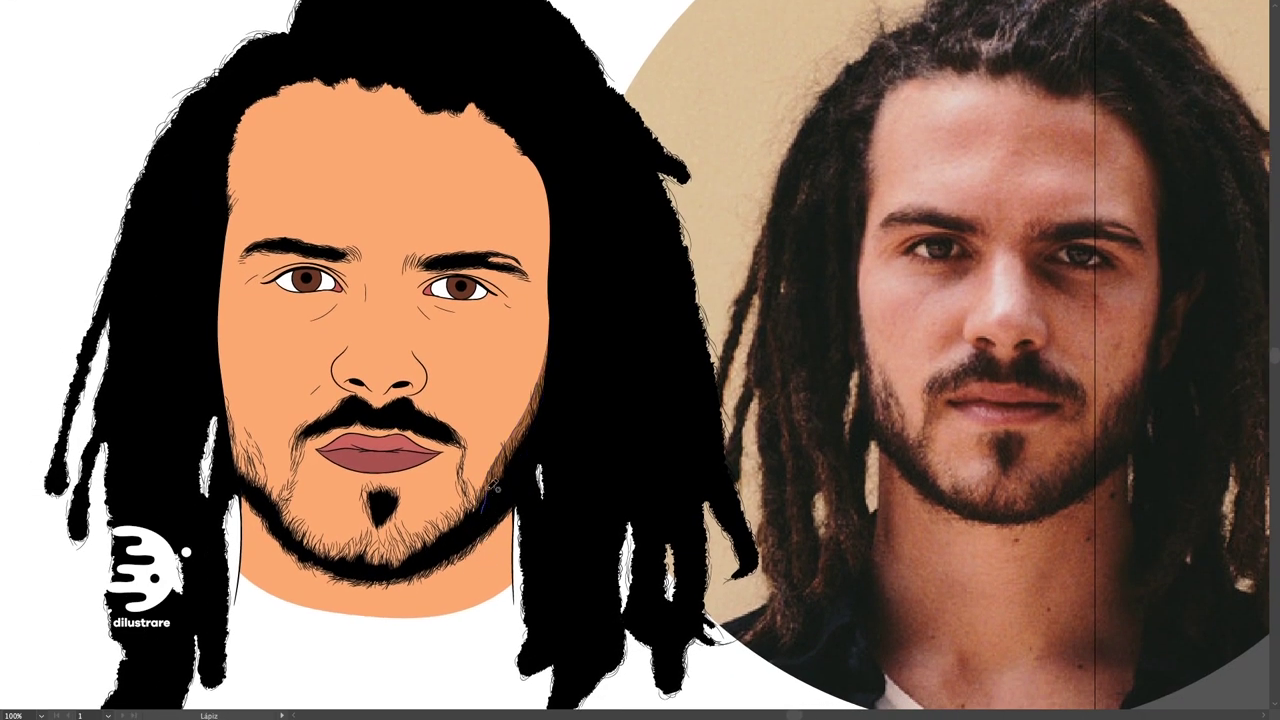
Pencil brown shadow shapes along the portrait's right jawline
left_click_drag(552, 312, 468, 516)
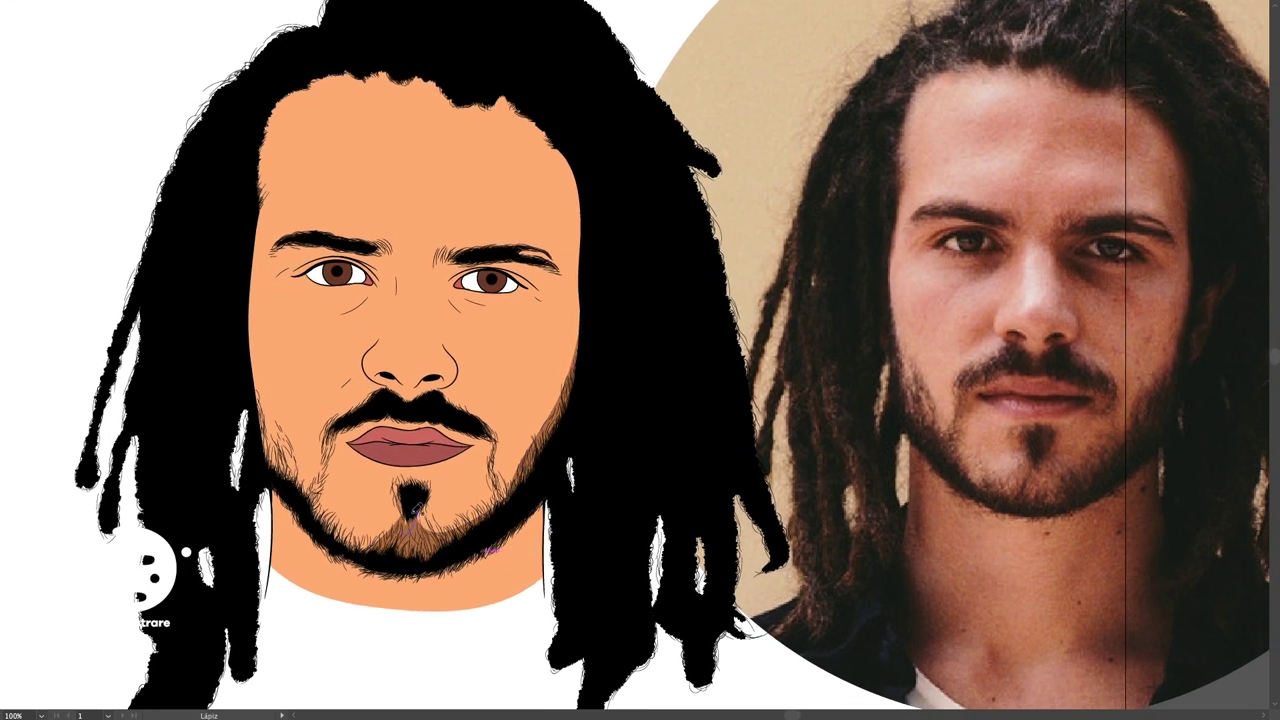
left_click_drag(458, 560, 493, 595)
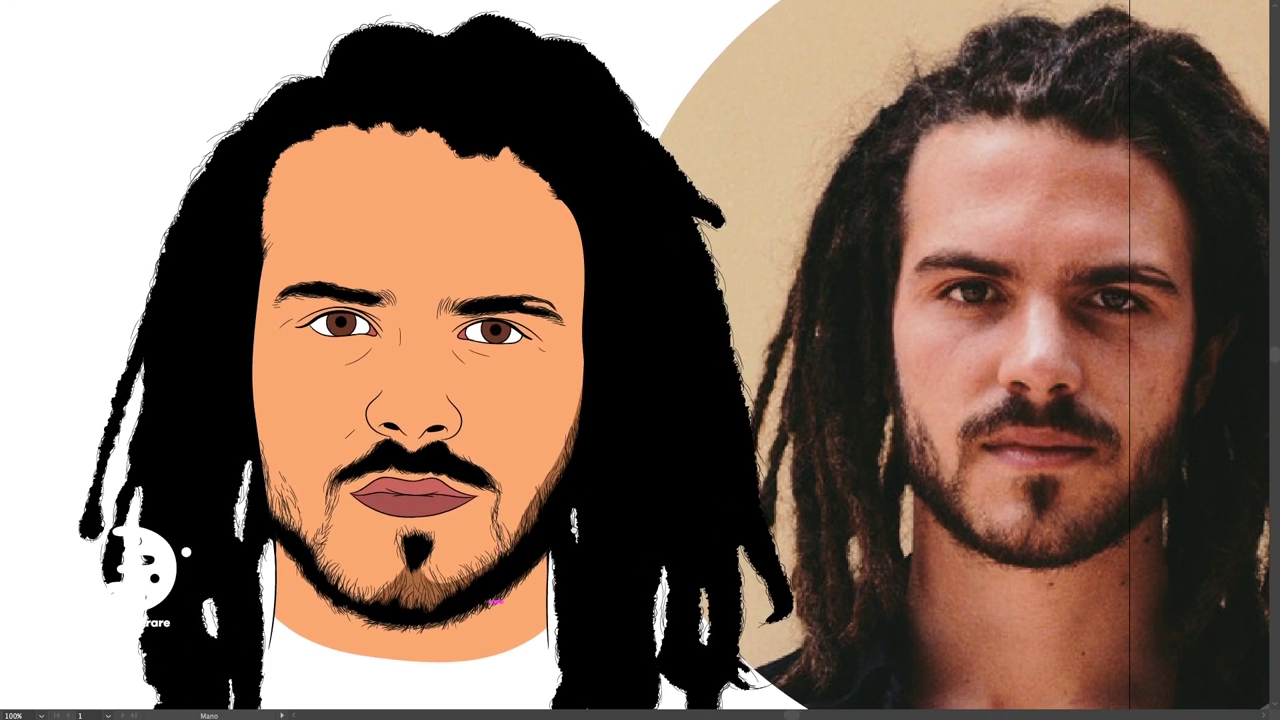
left_click_drag(586, 460, 561, 516)
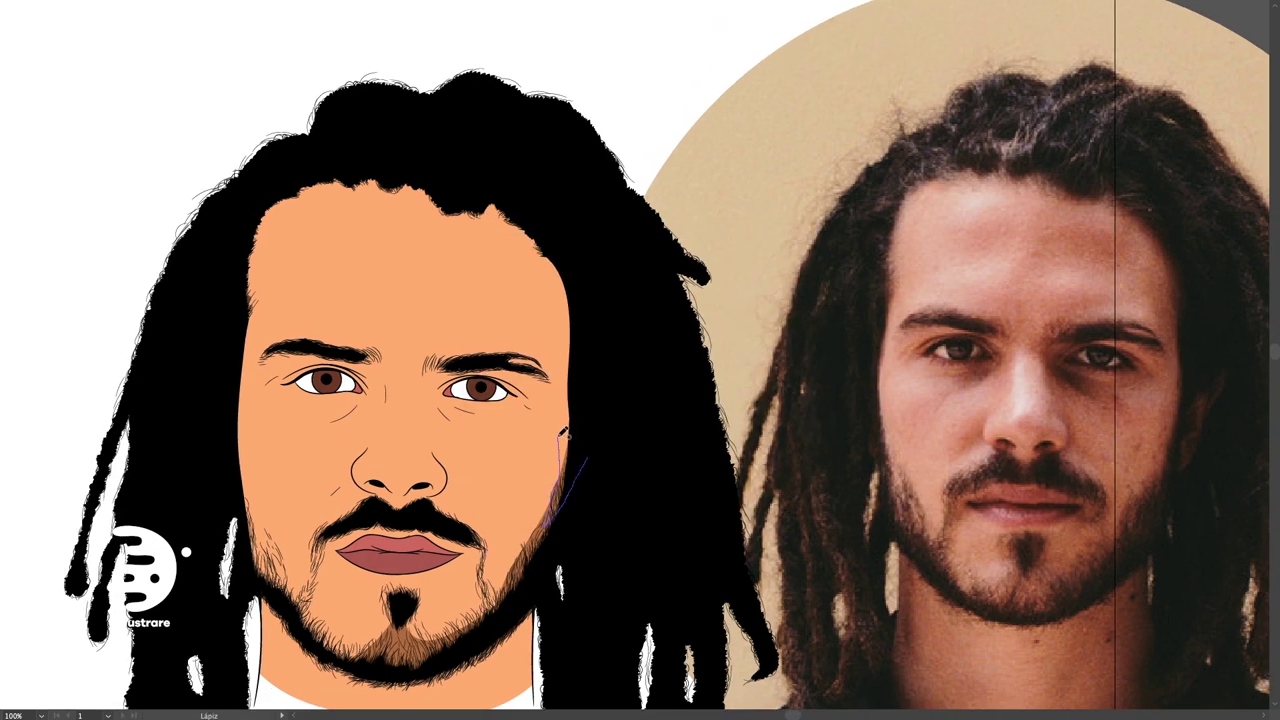
left_click_drag(584, 470, 520, 582)
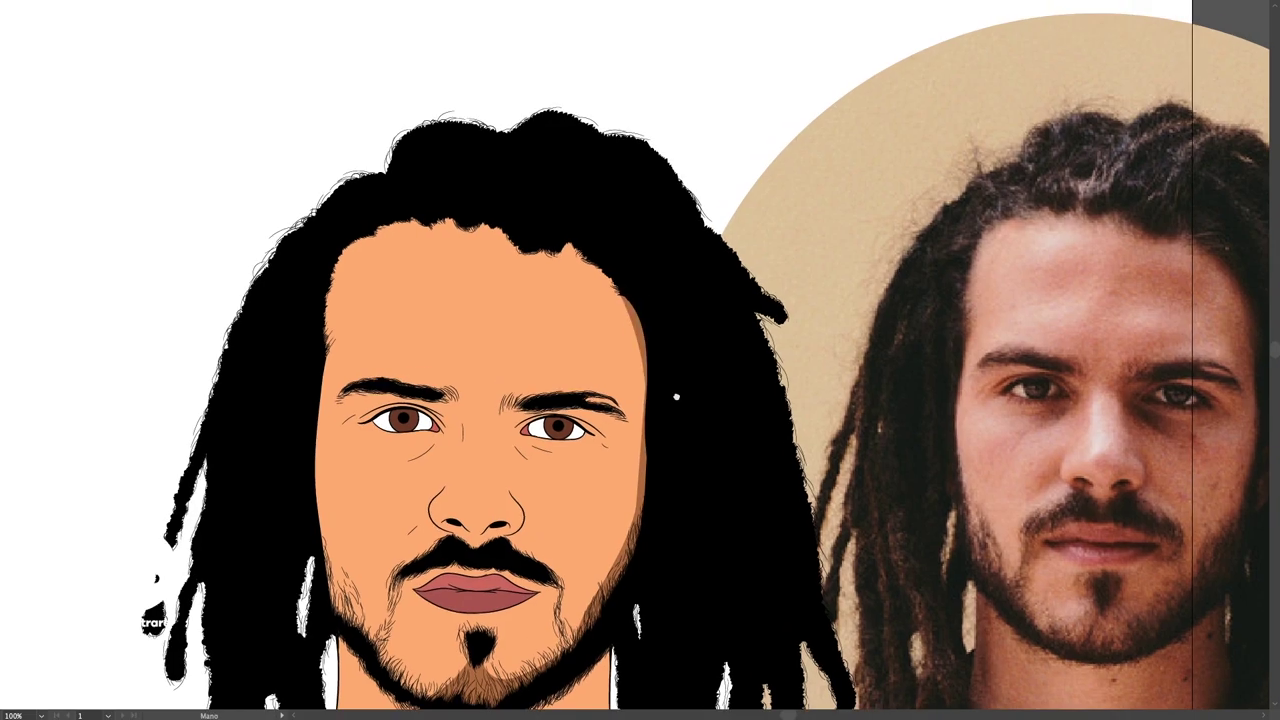
left_click_drag(634, 305, 612, 345)
Add brown shadows along the hairline and beside the drawing's right eye
mouse_move(504, 278)
left_mouse_down()
mouse_move(566, 328)
mouse_move(615, 338)
mouse_move(502, 250)
left_mouse_up()
left_click_drag(622, 322, 620, 284)
mouse_move(548, 200)
left_mouse_down()
mouse_move(620, 240)
mouse_move(614, 157)
mouse_move(630, 280)
left_mouse_up()
left_click_drag(612, 170, 599, 180)
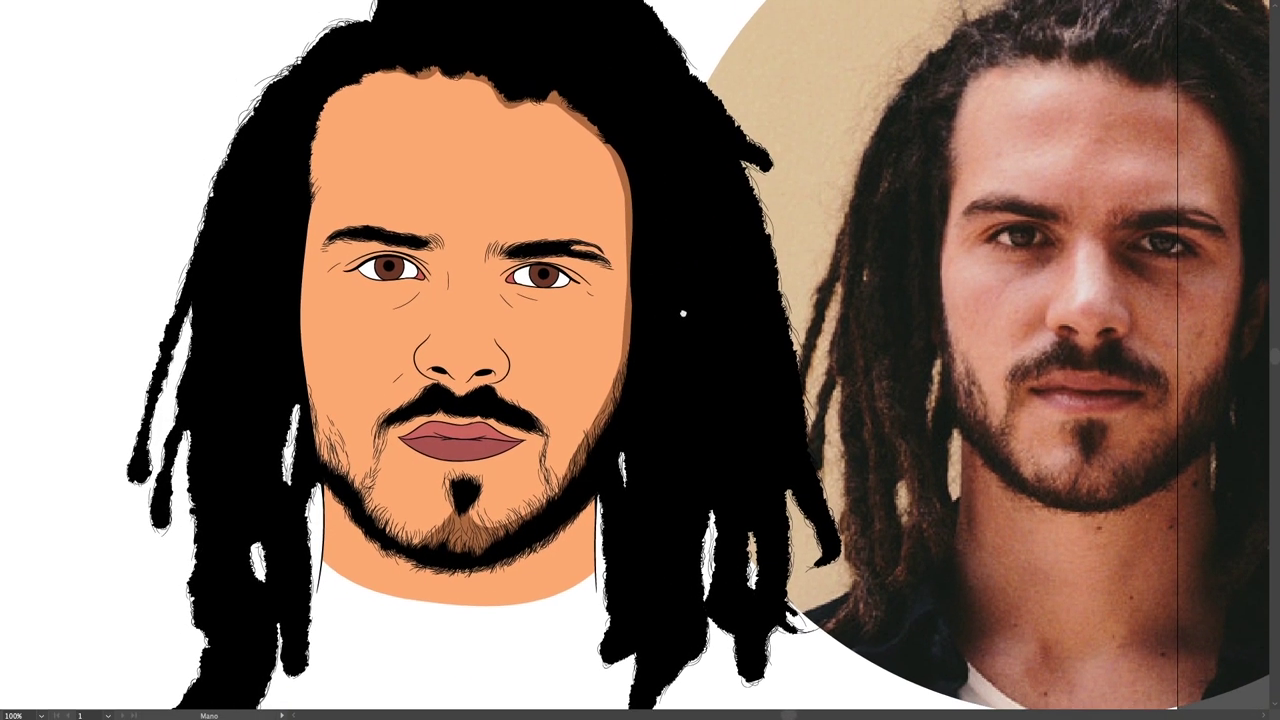
left_click_drag(478, 290, 488, 300)
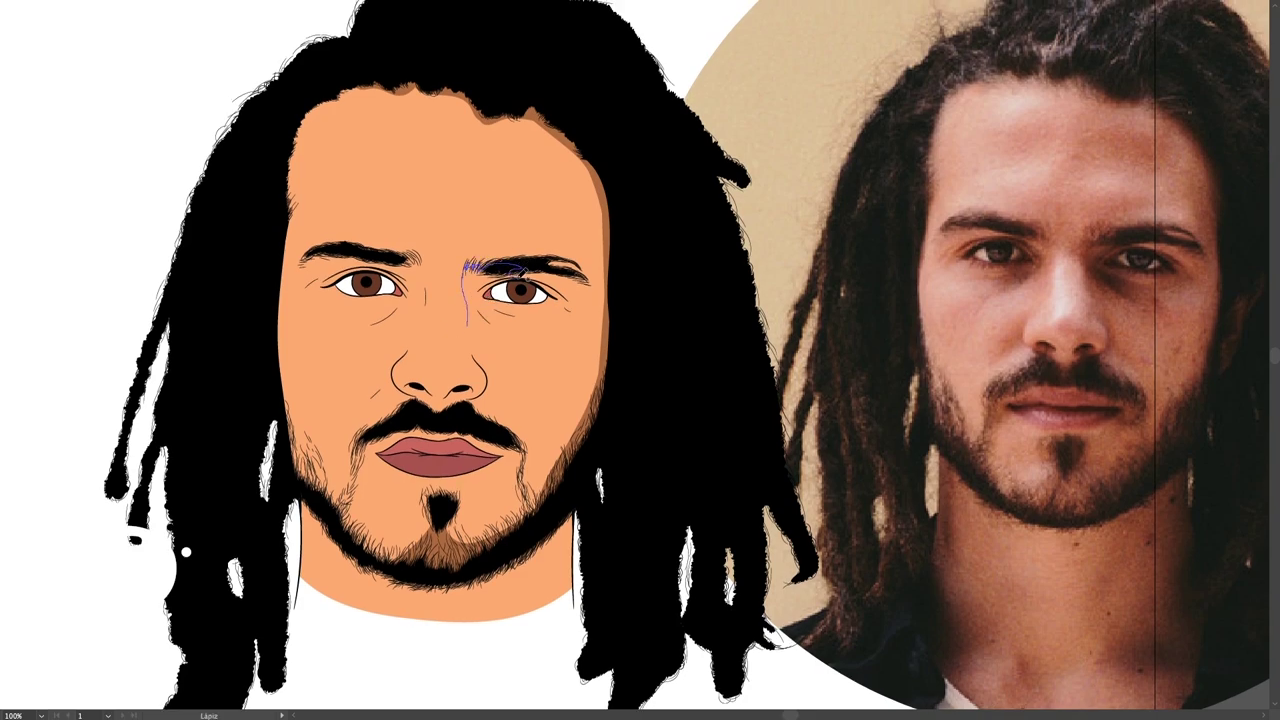
mouse_move(493, 318)
left_mouse_down()
mouse_move(532, 288)
mouse_move(514, 328)
left_mouse_up()
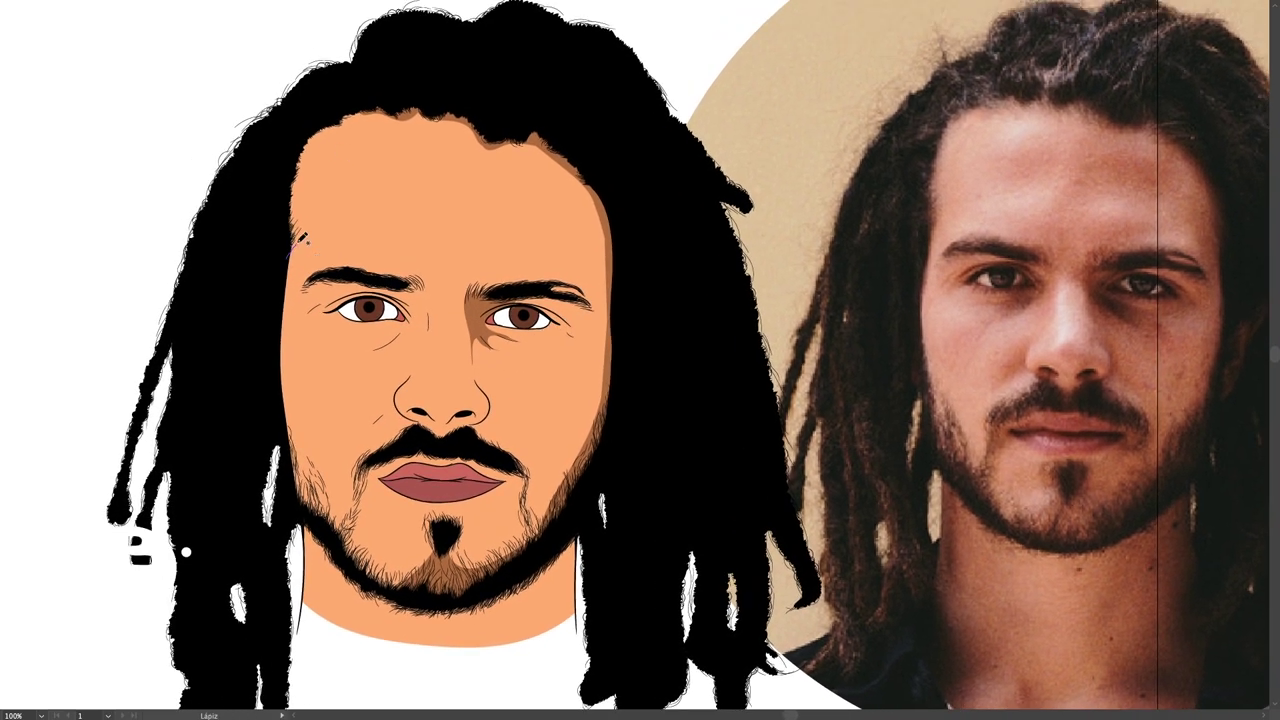
Draw a brown shadow along the left jawline and view the whole artboard
left_click_drag(280, 385, 355, 507)
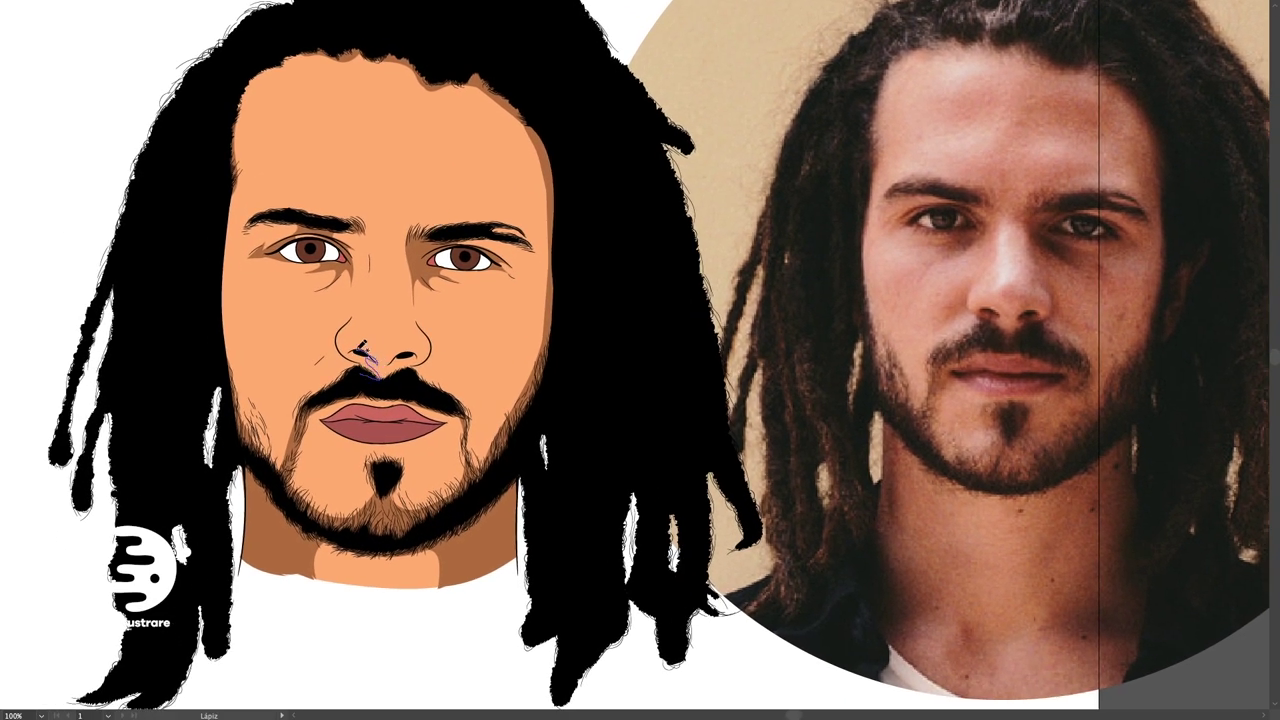
scroll(452, 357, "up", 3)
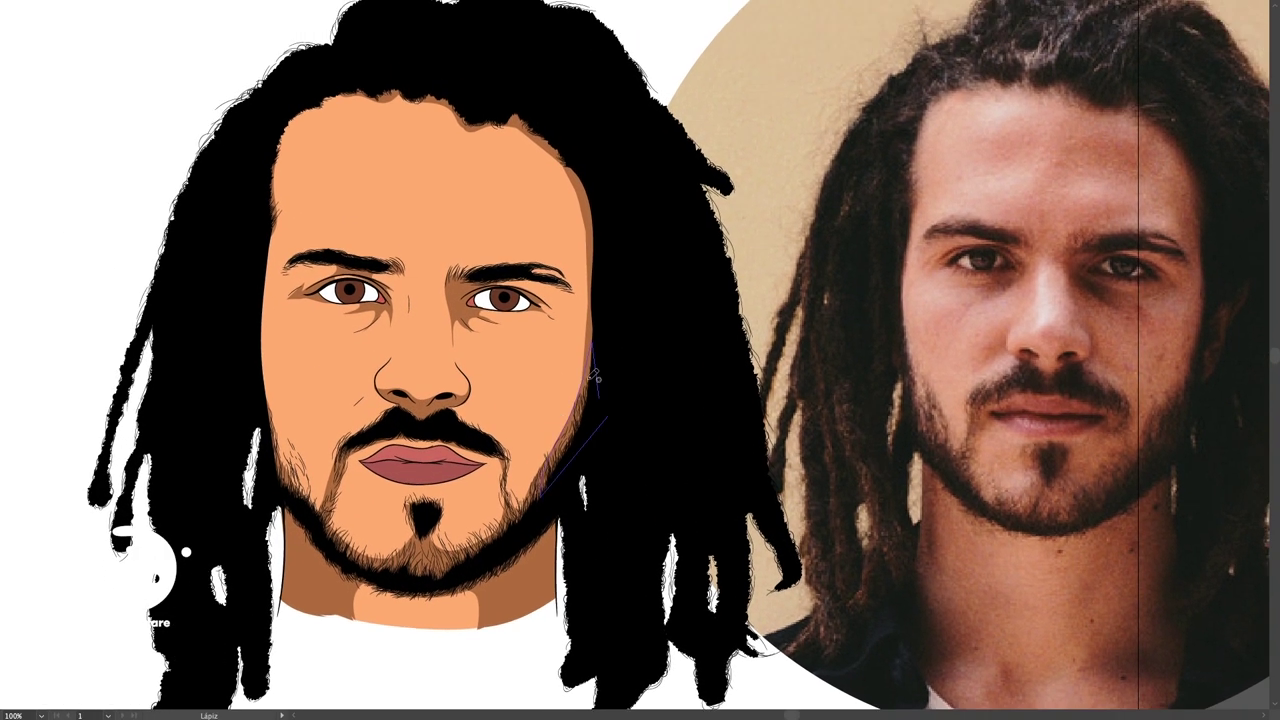
key("ctrl+0")
scroll(458, 338, "up", 5)
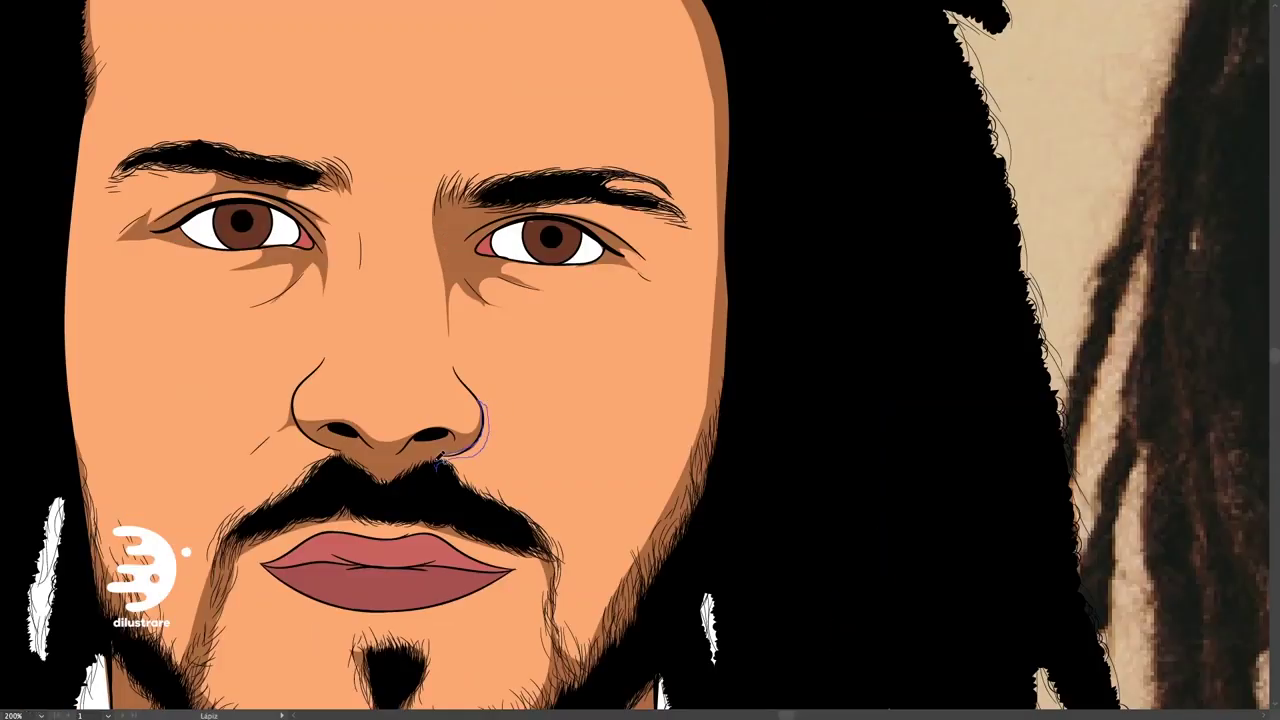
scroll(394, 422, "left", 2)
key("ctrl+0")
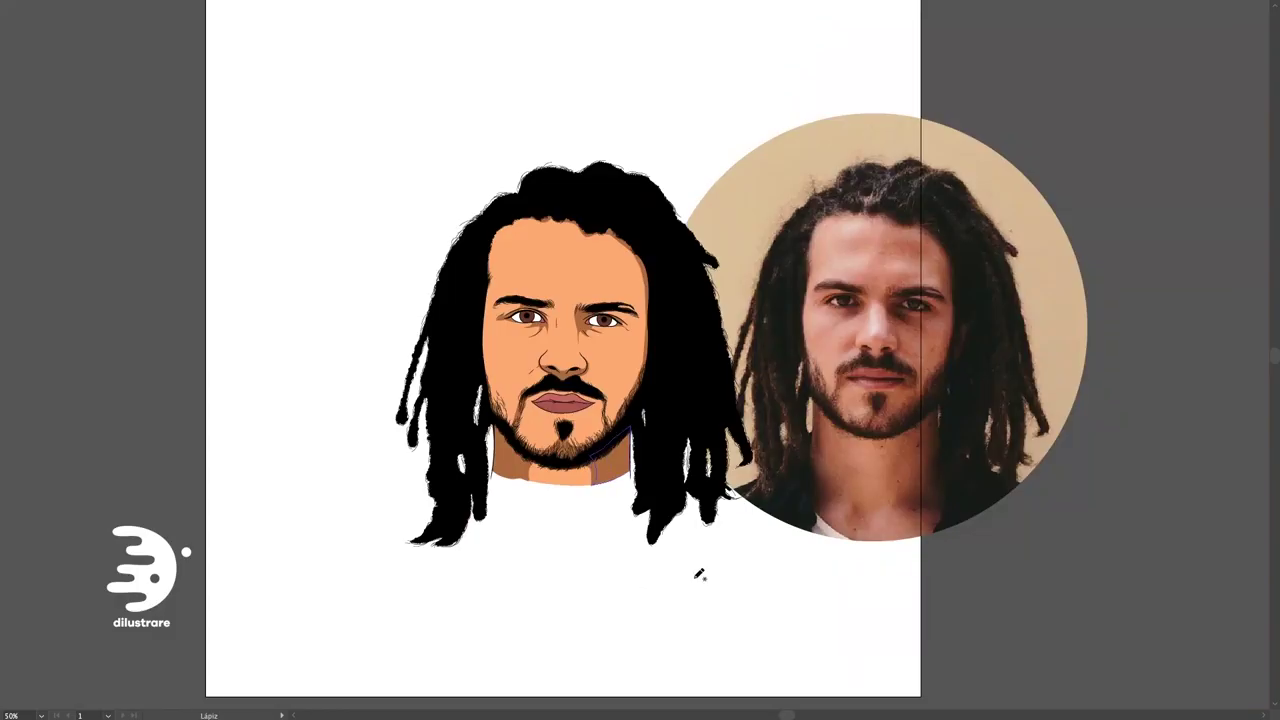
scroll(568, 538, "up", 3)
scroll(566, 363, "up", 3)
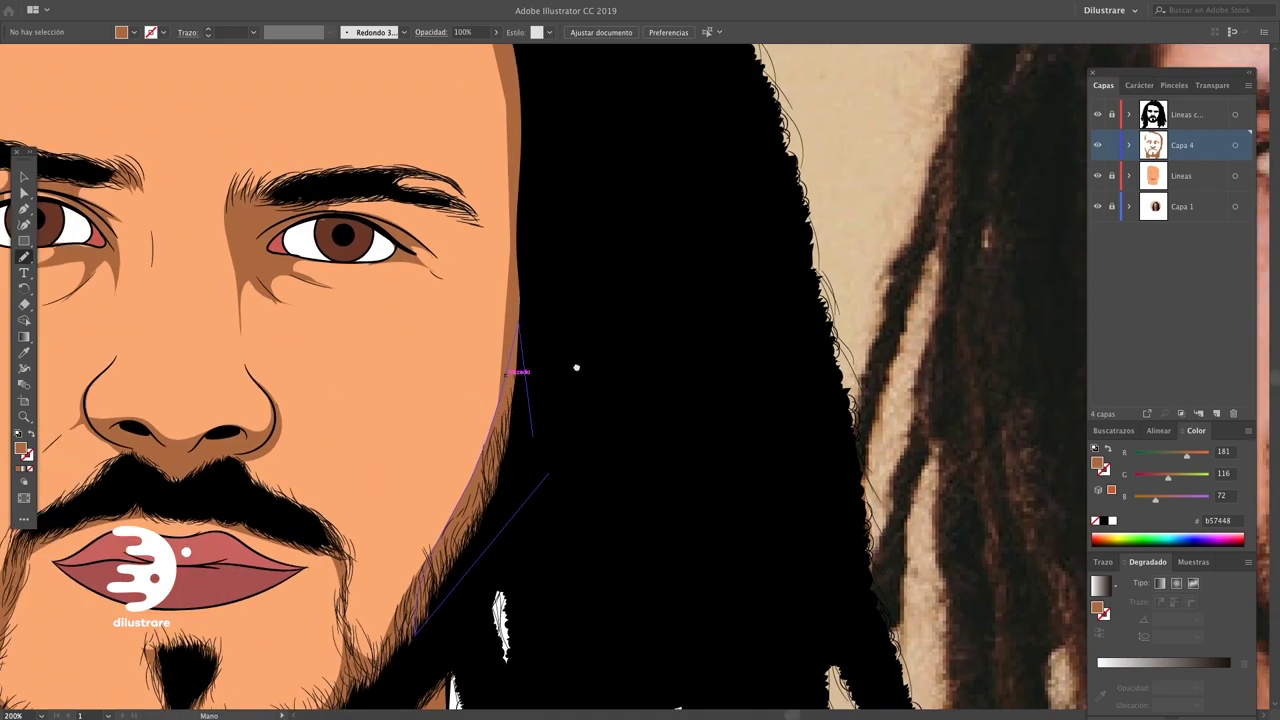
Set the fill to a muted greyish purple starting from the eye's white
key("i")
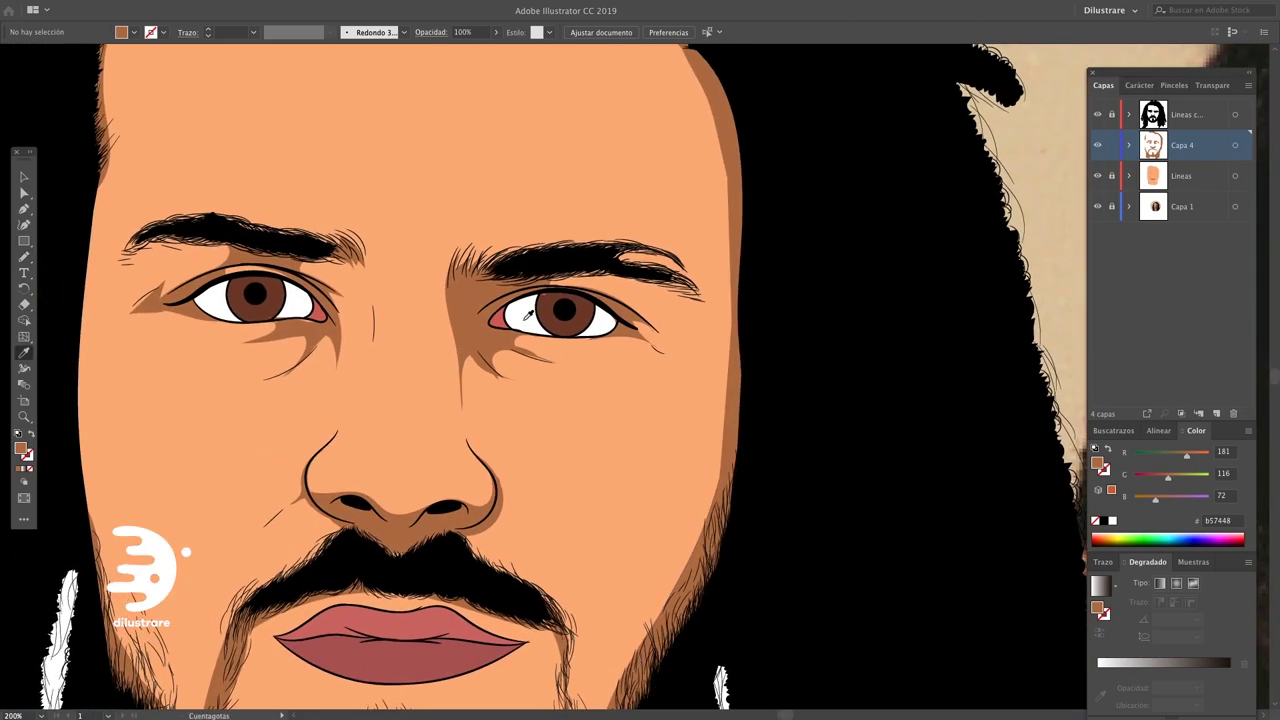
left_click(527, 317)
key("n")
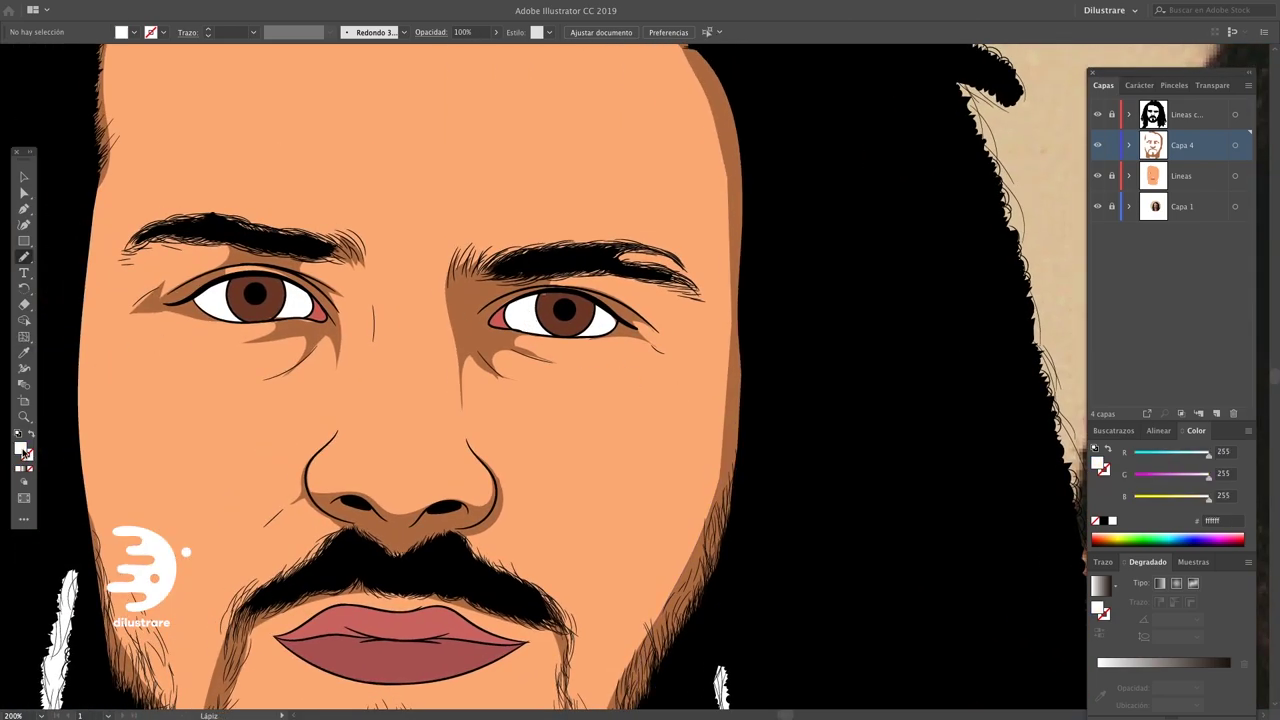
double_click(22, 449)
left_click(791, 254)
left_click(963, 231)
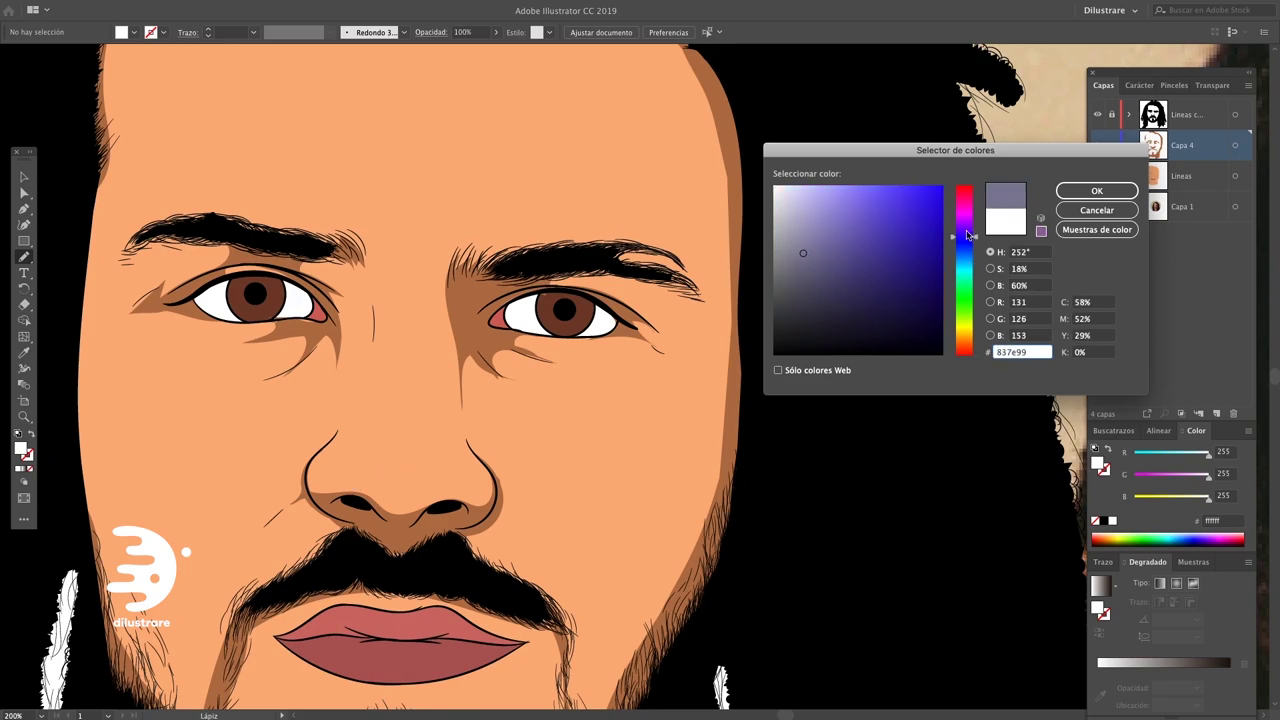
left_click(817, 252)
left_click(1096, 191)
Draw purple shadow shapes over both of the portrait's eye whites
left_click_drag(563, 326, 720, 352)
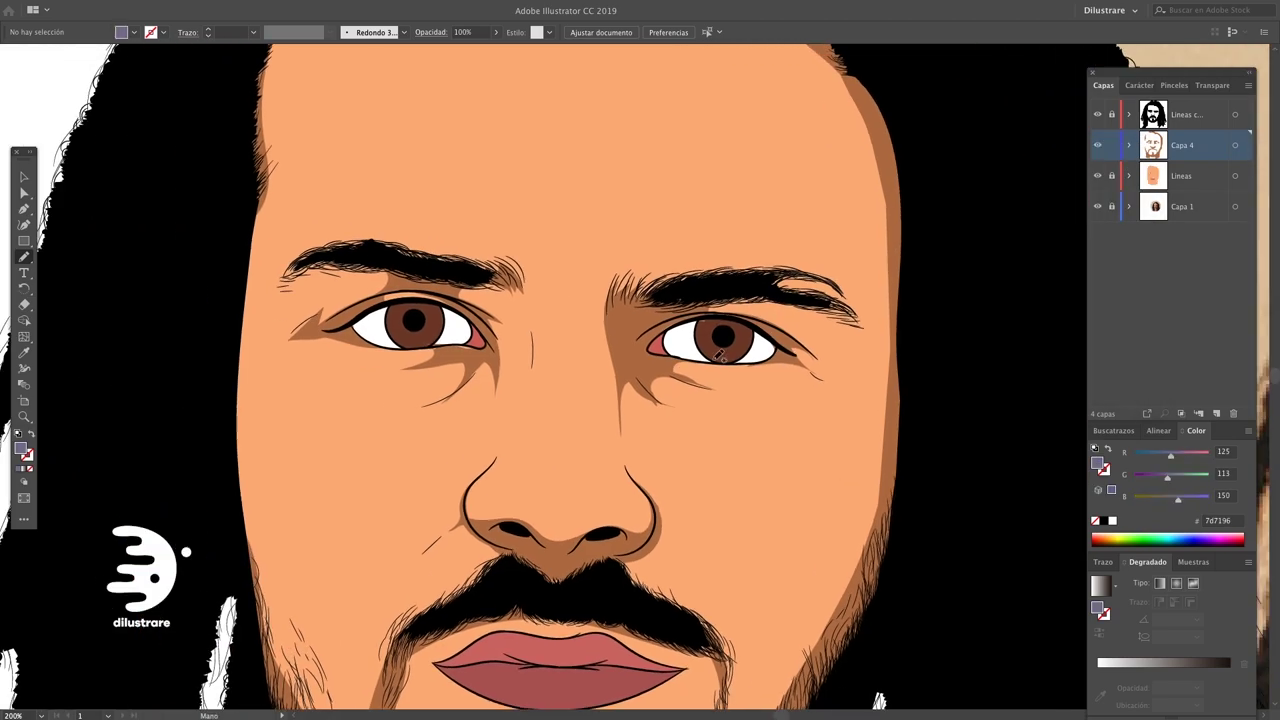
key("ctrl+minus")
key("ctrl+minus")
left_click_drag(845, 337, 1010, 340)
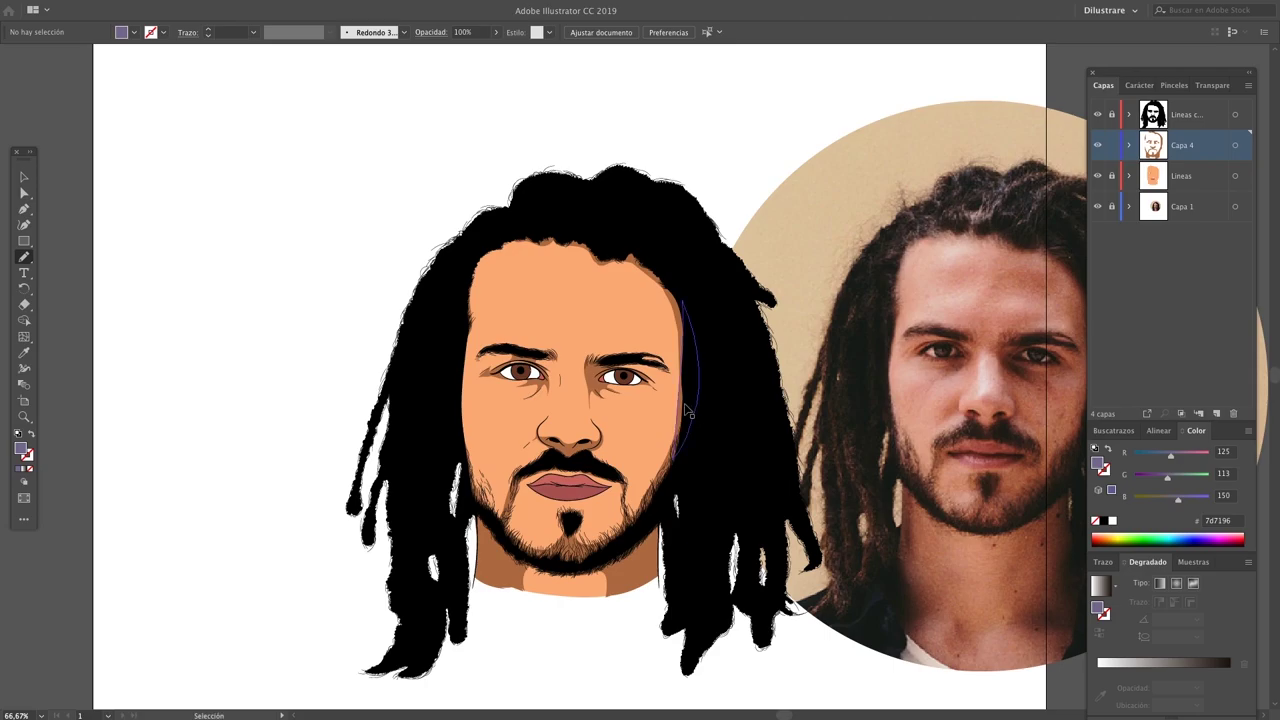
scroll(636, 242, "up", 5)
scroll(636, 242, "up", 4)
left_click_drag(531, 310, 520, 335)
scroll(600, 330, "down", 2)
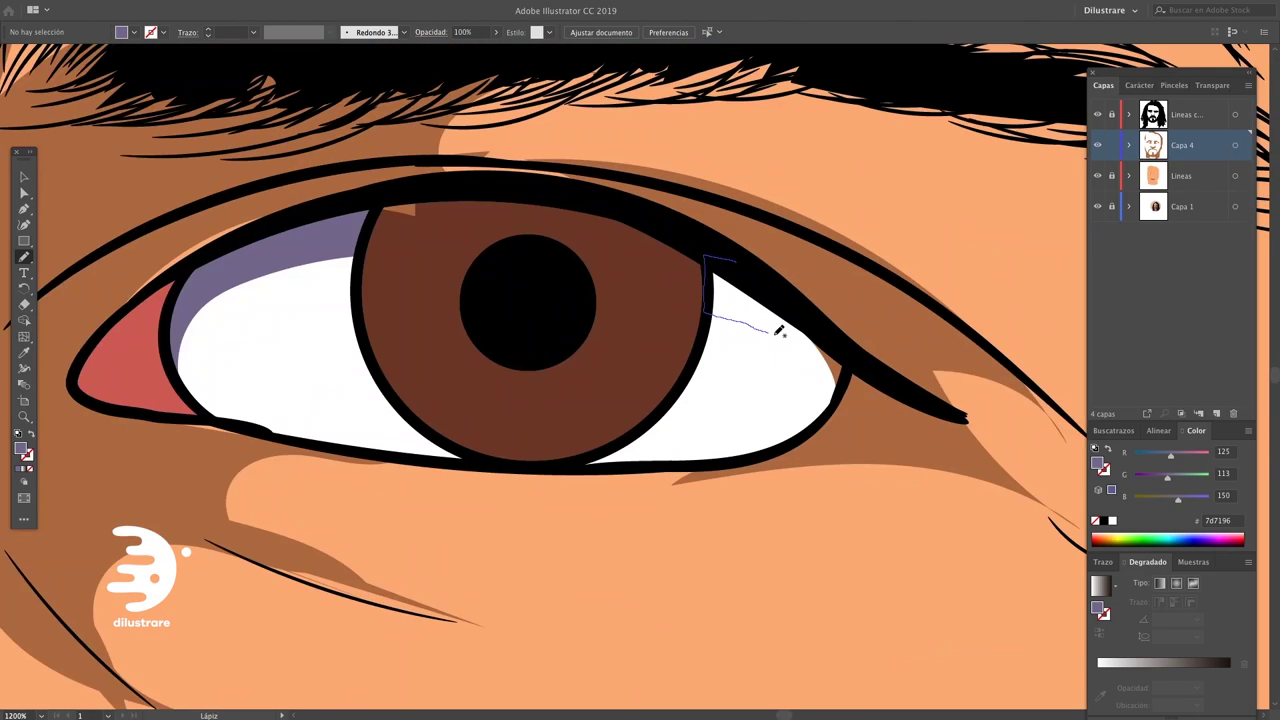
scroll(600, 330, "down", 1)
scroll(600, 330, "down", 4)
scroll(557, 343, "up", 8)
left_click_drag(450, 295, 513, 345)
scroll(386, 357, "down", 2)
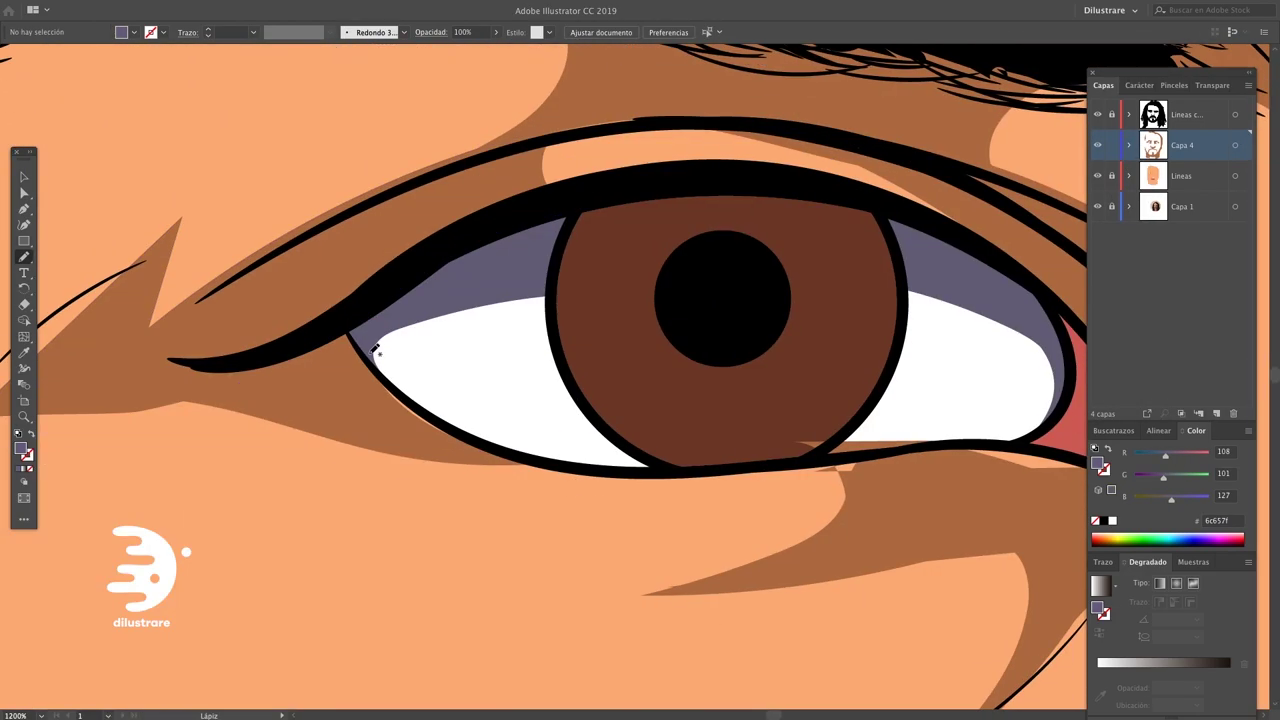
scroll(534, 423, "down", 6)
scroll(586, 509, "down", 3)
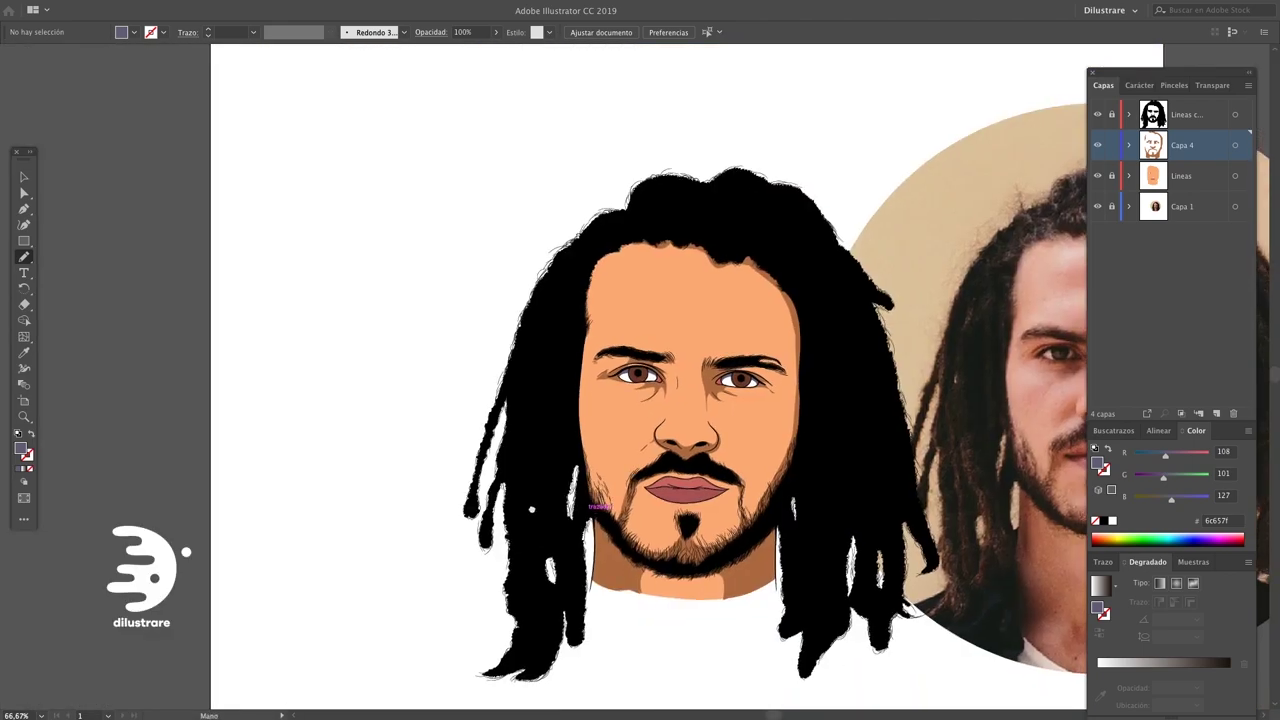
scroll(586, 509, "down", 2)
Zoom in on the left eye and redo its purple eye-white shading, deleting the first attempt
key("z")
left_click_drag(519, 402, 580, 414)
key("n")
left_click_drag(815, 349, 724, 427)
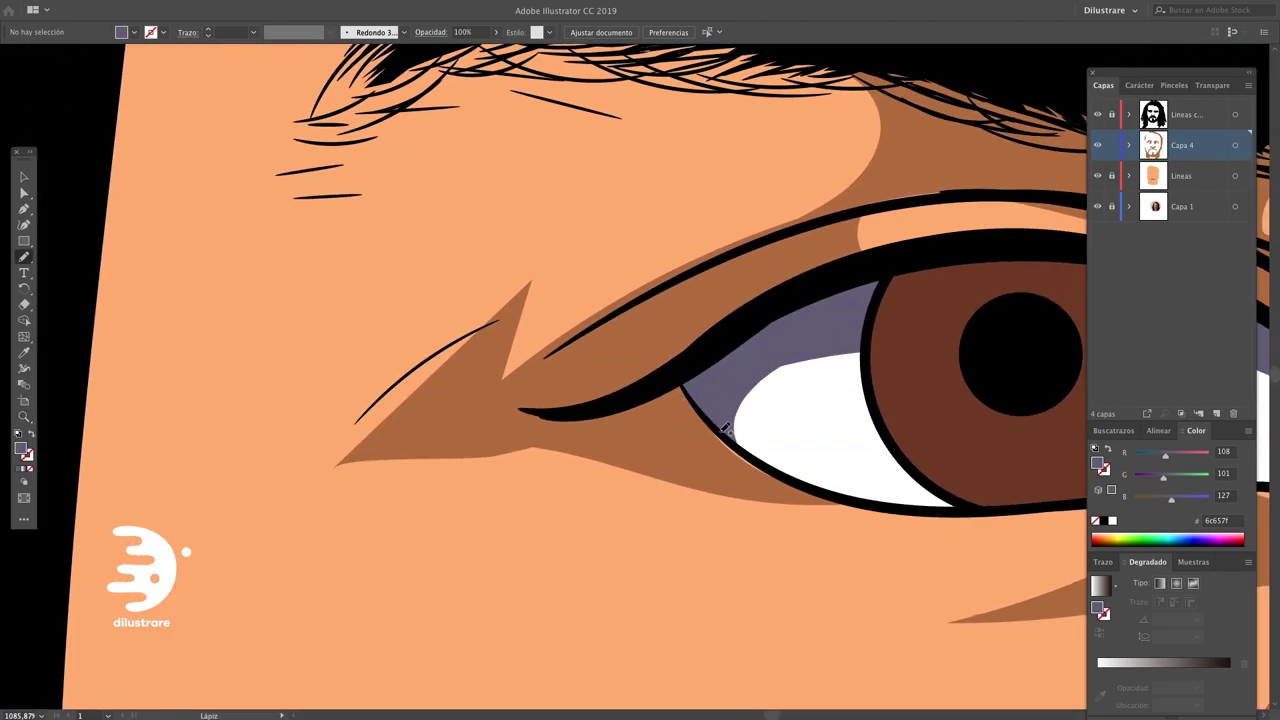
scroll(722, 422, "down", 5)
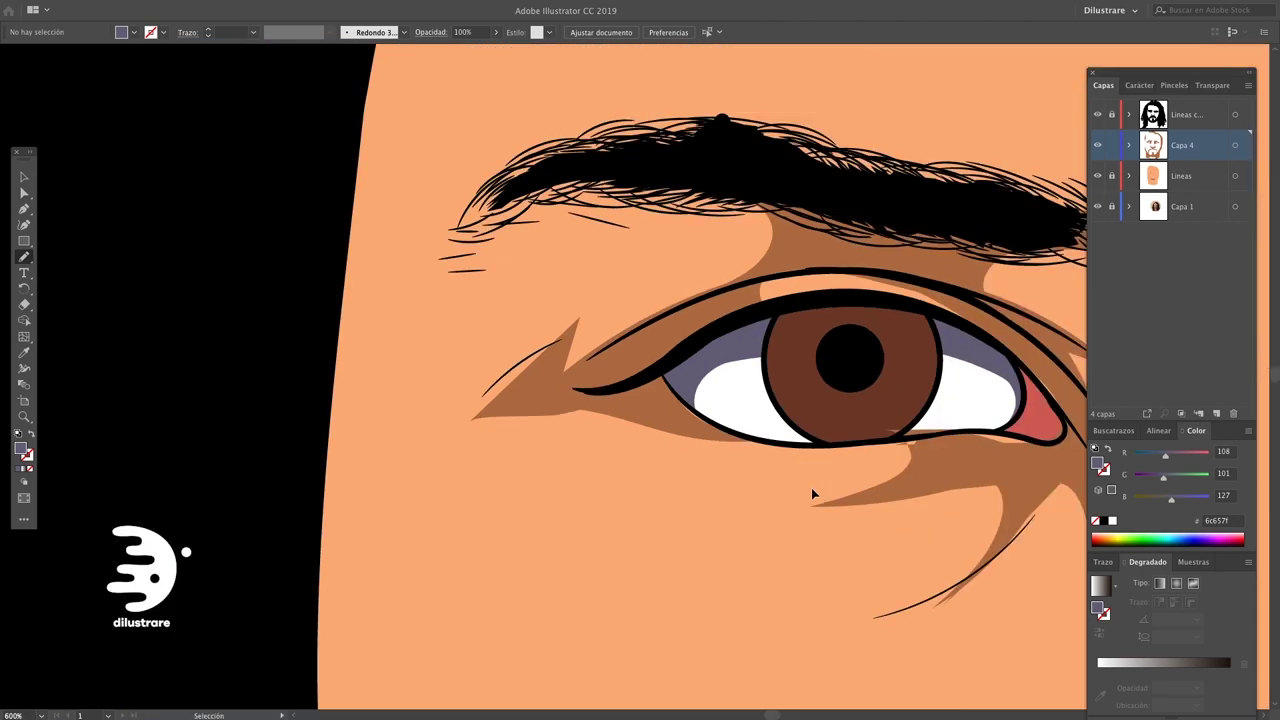
scroll(811, 487, "down", 5)
scroll(677, 449, "up", 10)
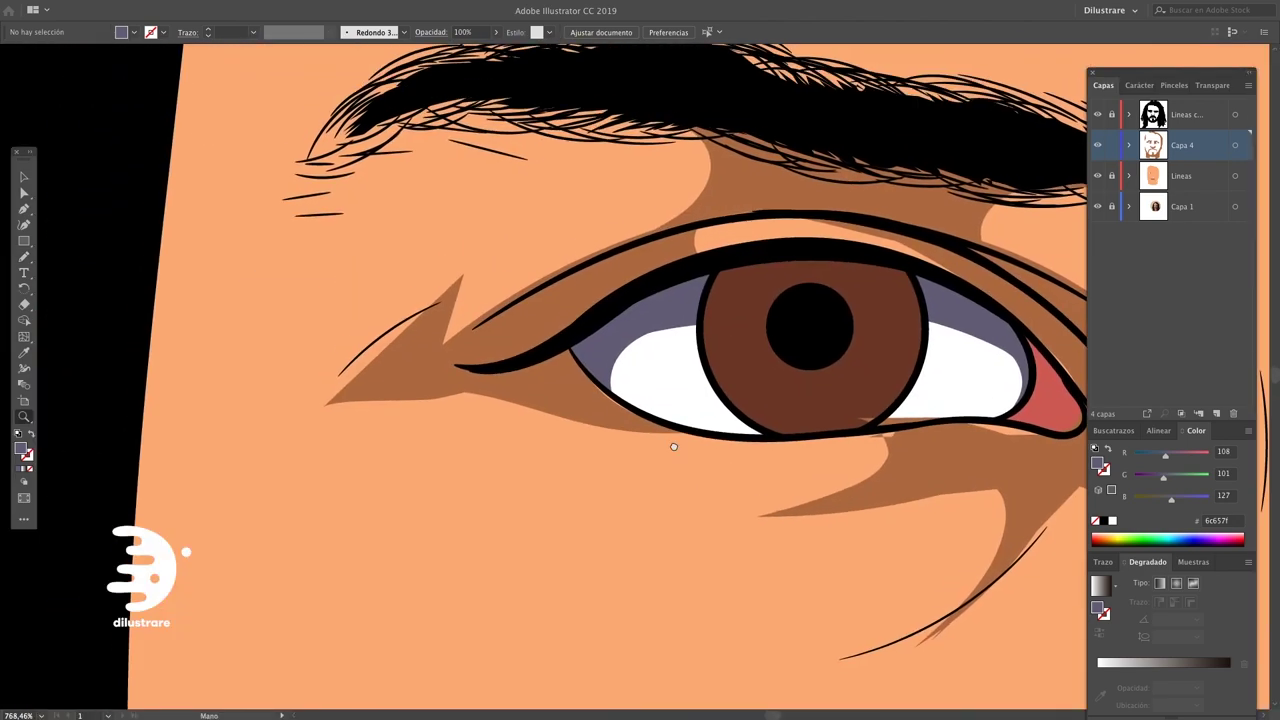
scroll(677, 449, "up", 1)
left_click(620, 371, "ctrl")
key("Delete")
key("n")
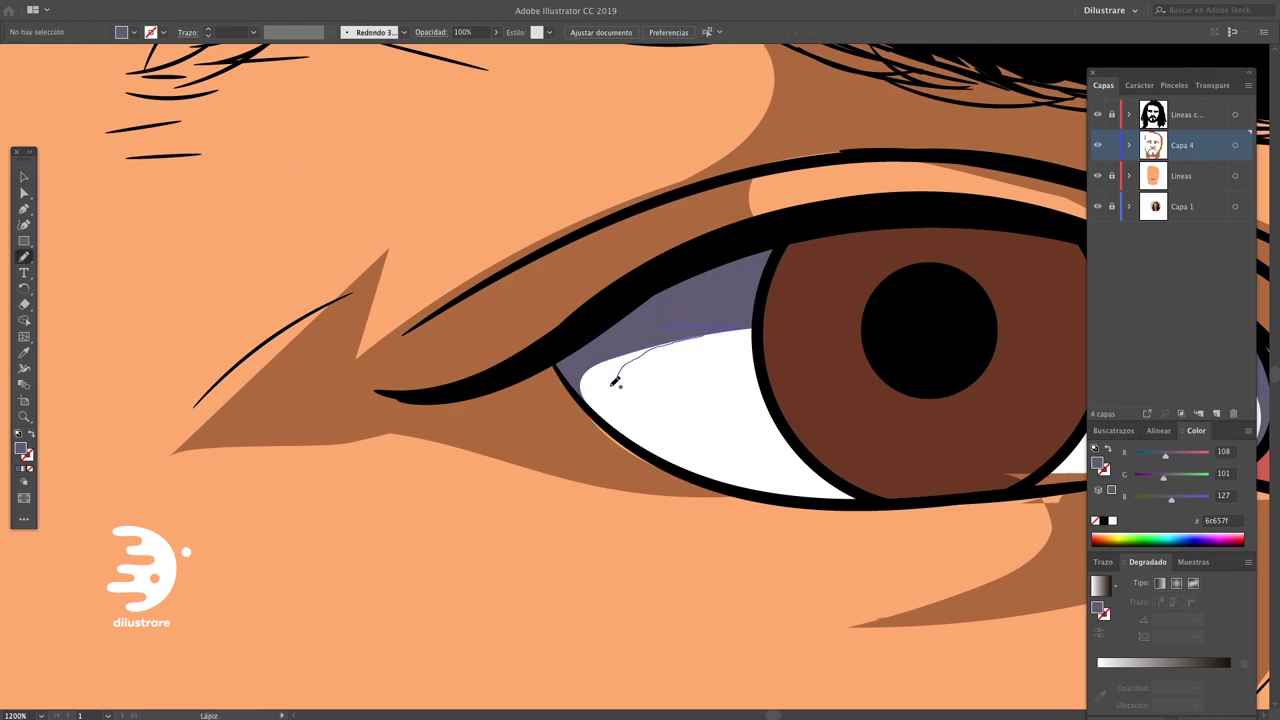
left_click_drag(659, 340, 662, 338)
scroll(640, 393, "right", 2)
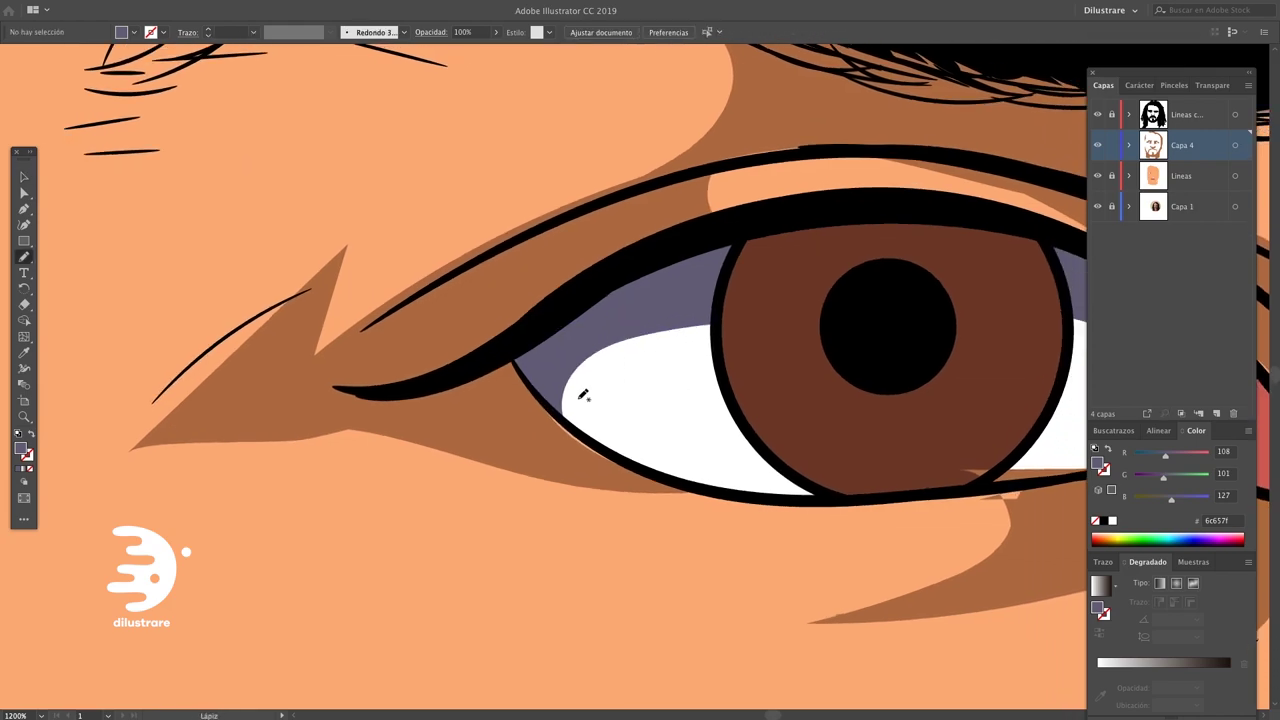
key("v")
scroll(590, 500, "down", 8, "alt")
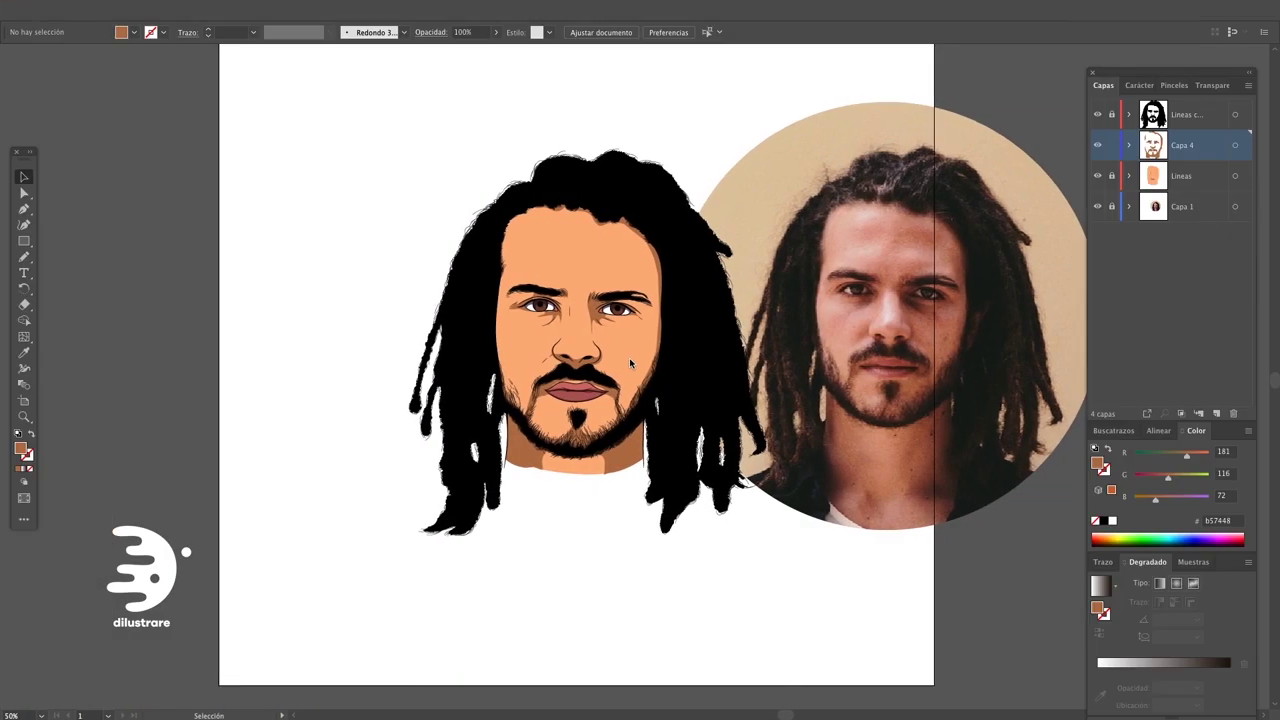
scroll(677, 394, "up", 2)
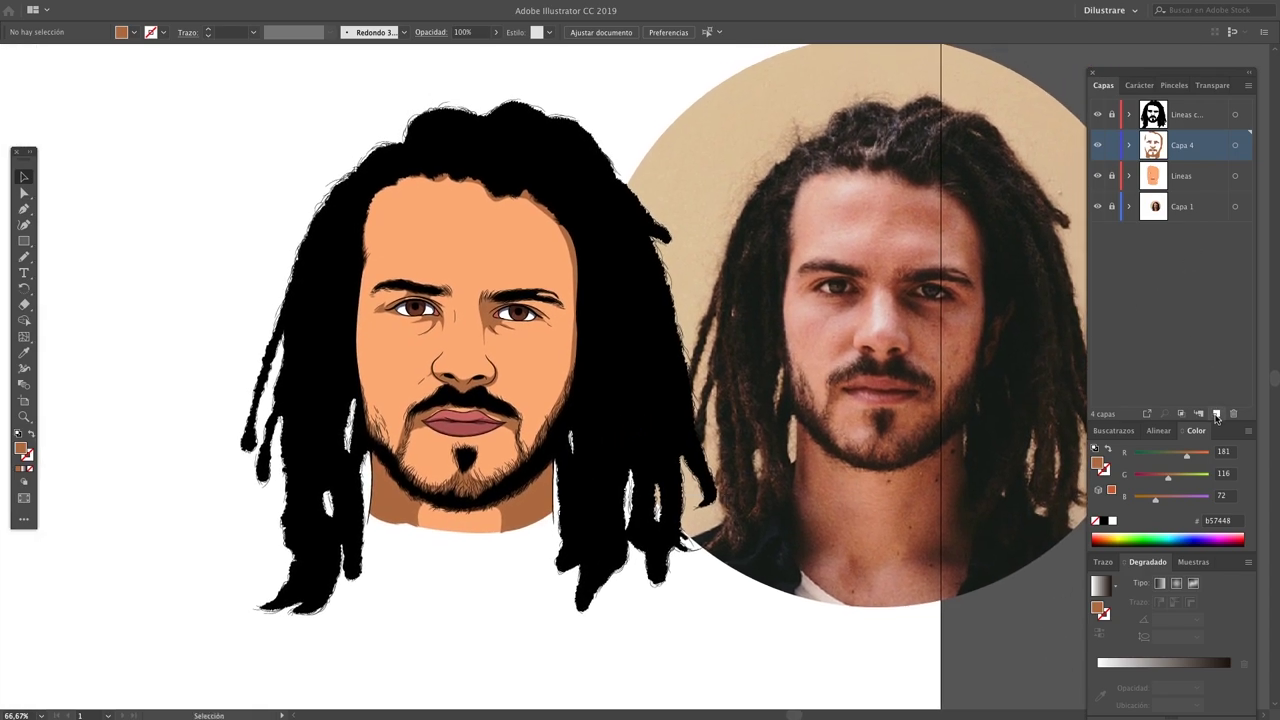
Add a new layer, sample the face skin tone and set a slightly darker skin fill
left_click(1217, 415)
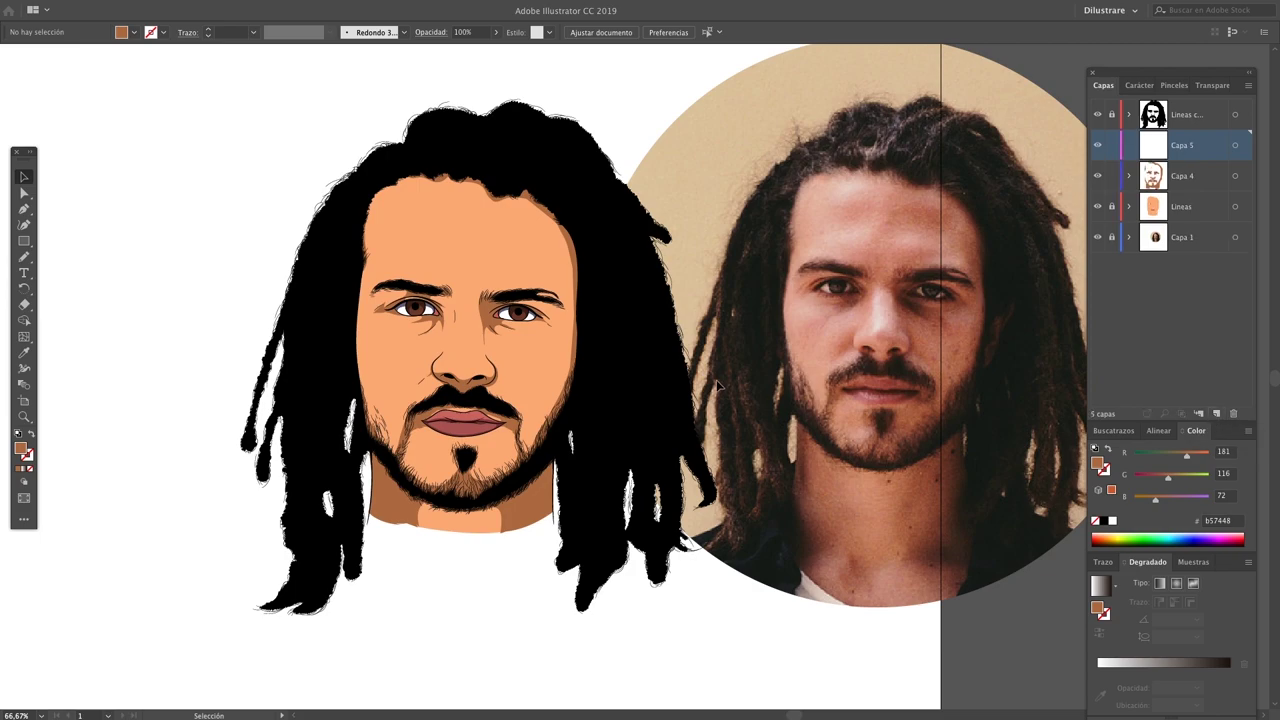
key("i")
left_click(519, 240)
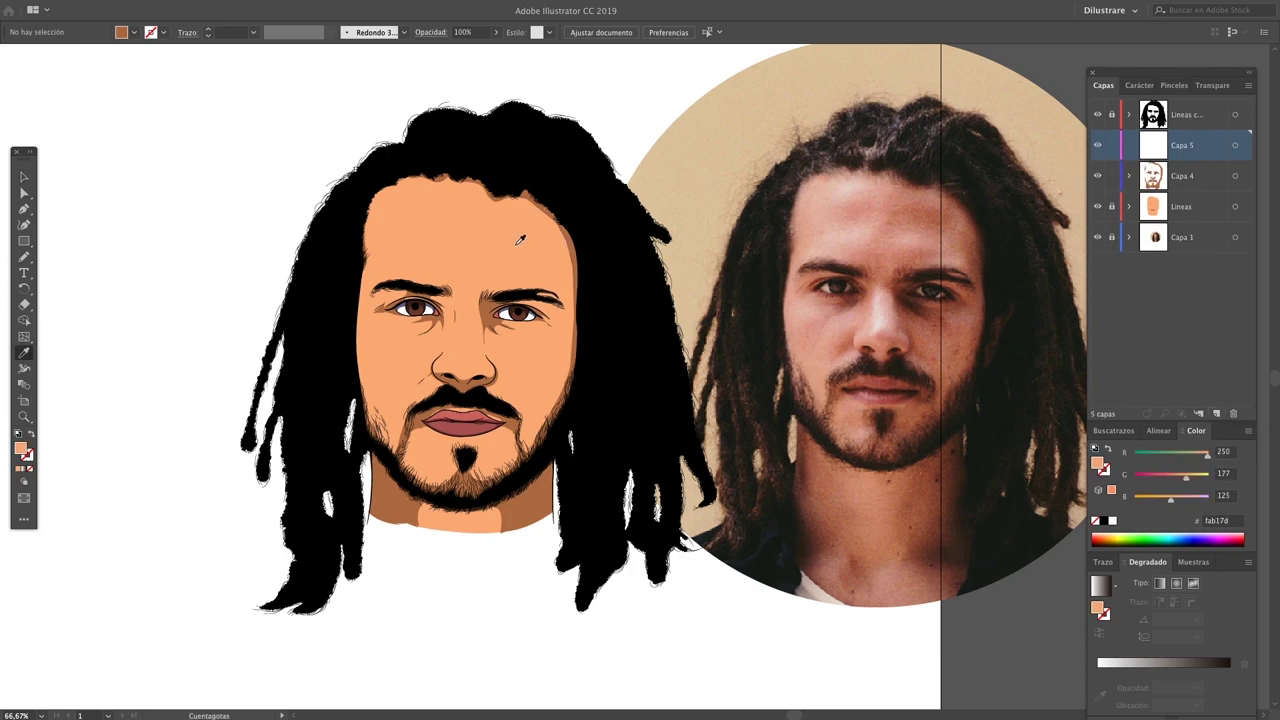
key("n")
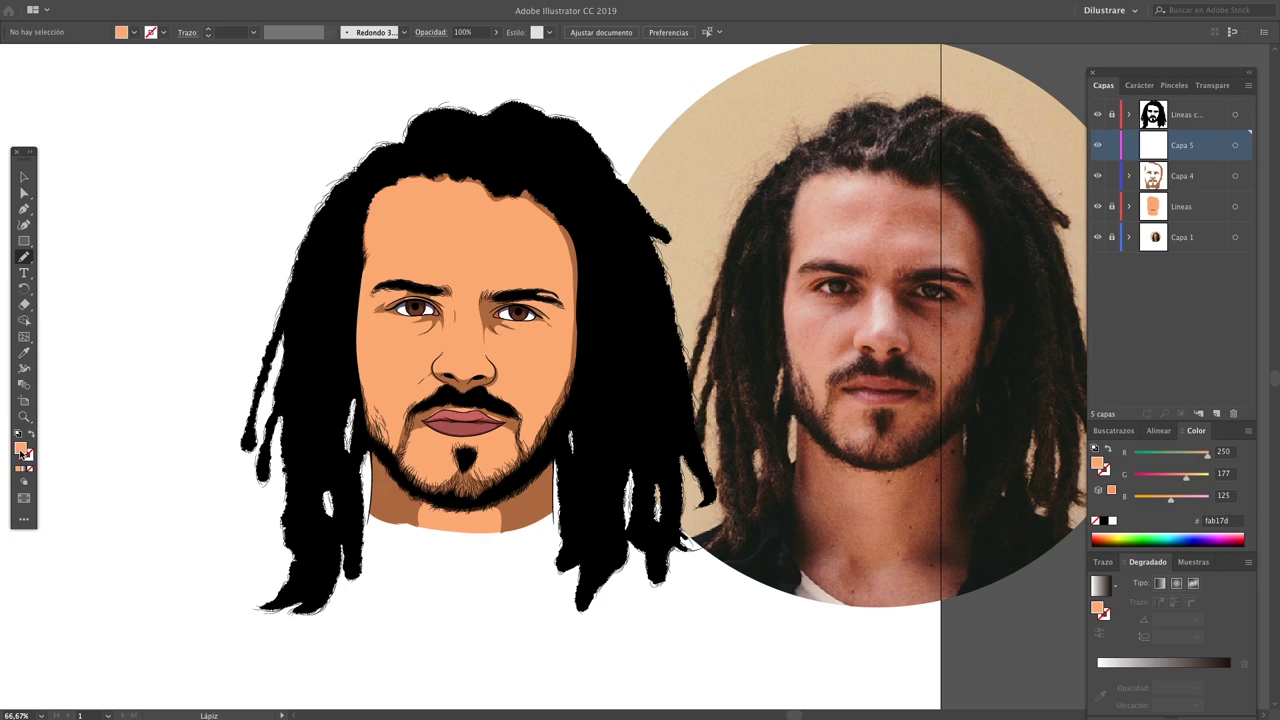
double_click(21, 451)
left_click_drag(860, 193, 863, 197)
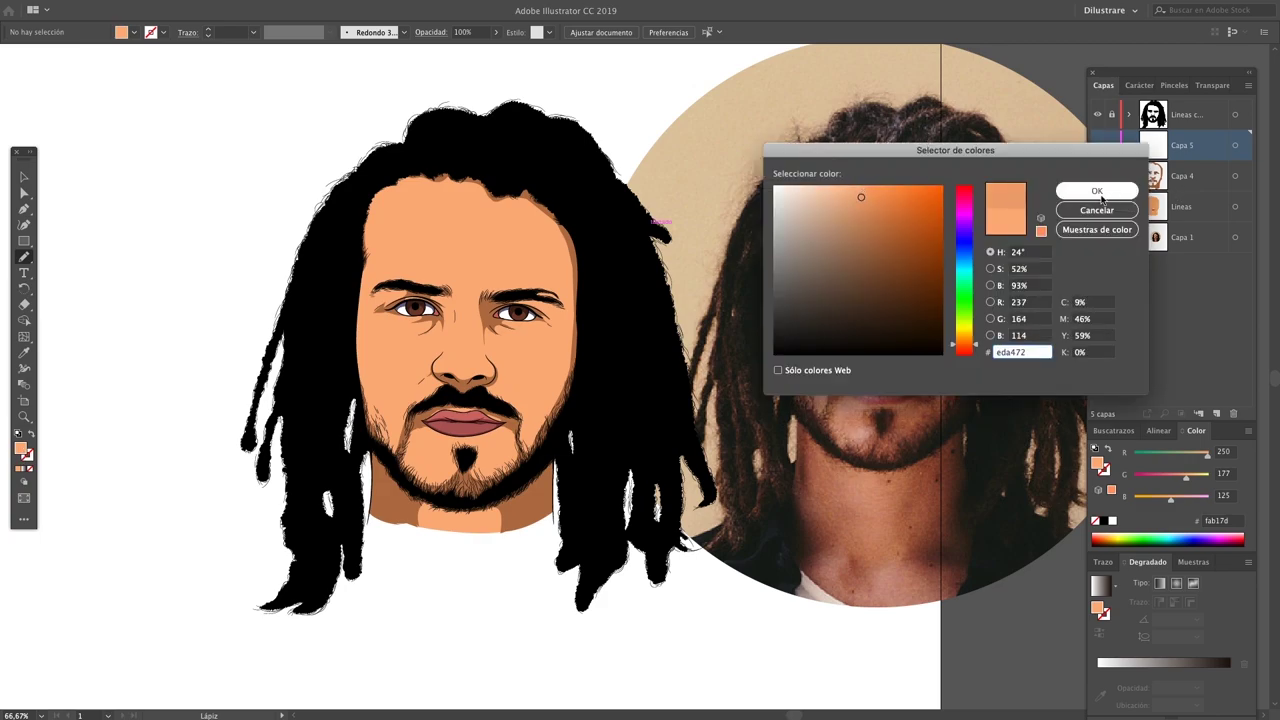
left_click(1096, 190)
Change the fill to a lighter peach highlight tone and make Capa 6 the active layer
double_click(21, 451)
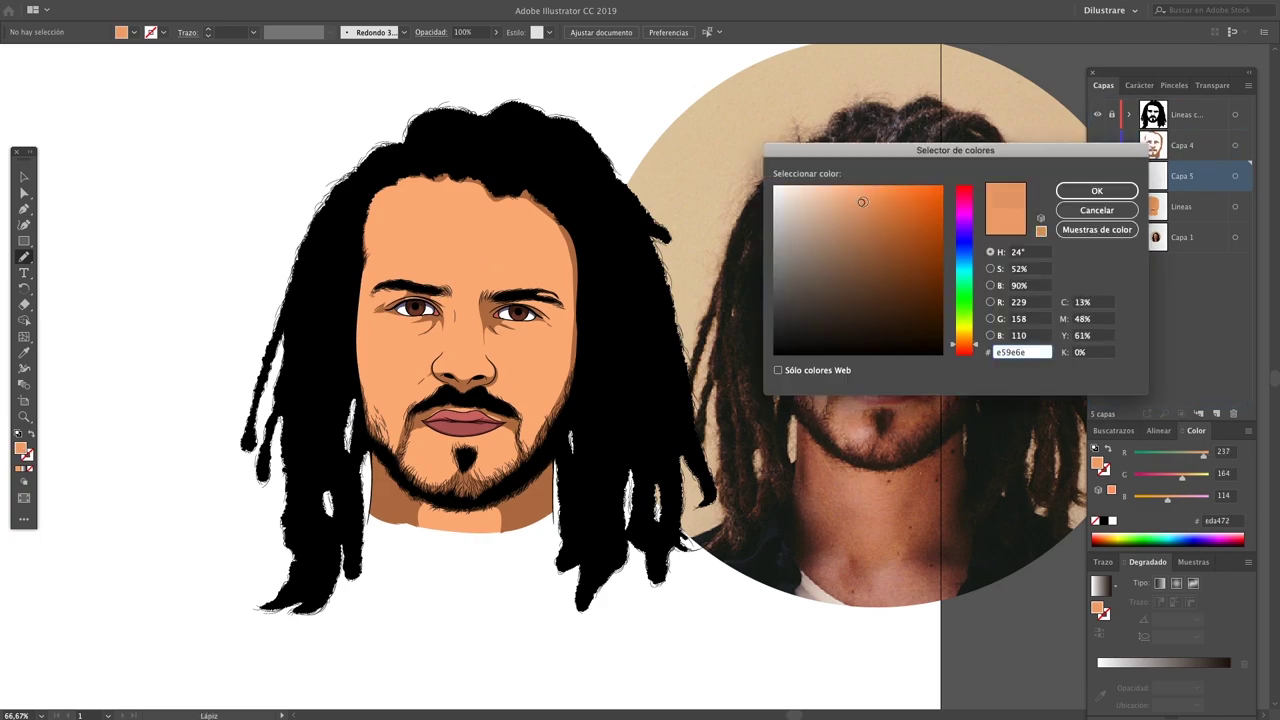
left_click(1096, 190)
double_click(21, 451)
key("Return")
double_click(21, 451)
left_click(857, 190)
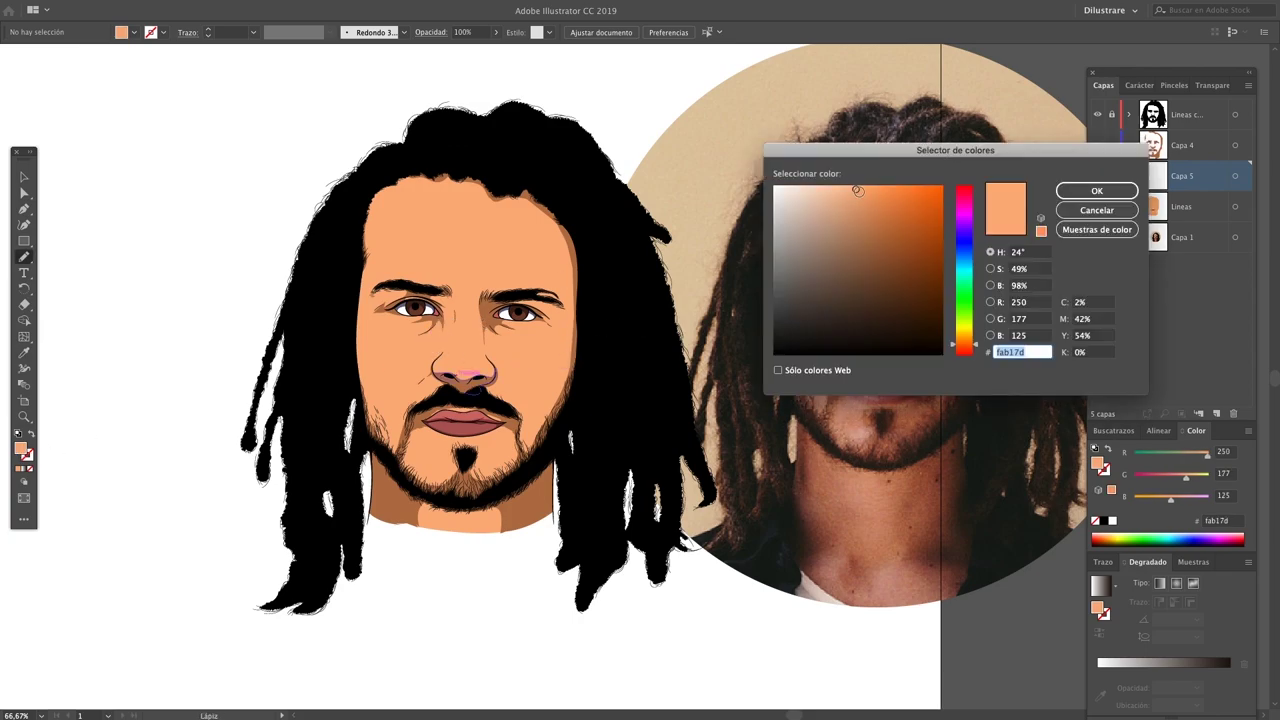
key("Return")
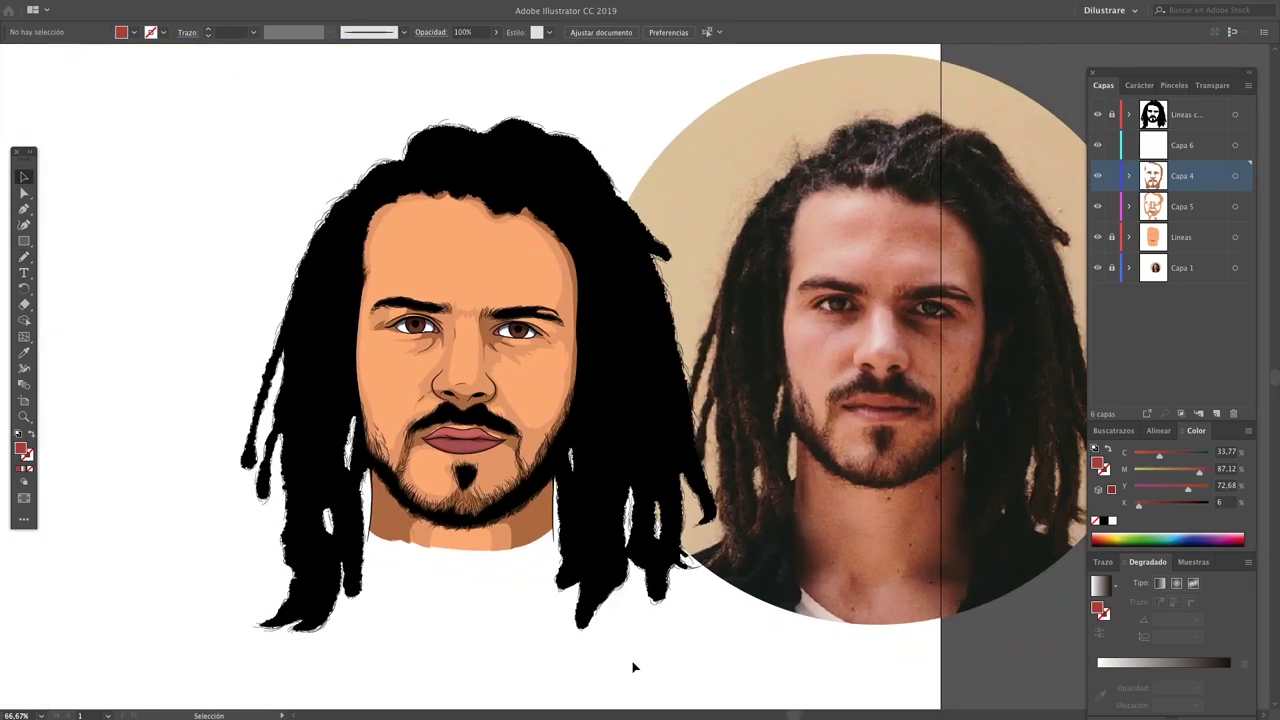
left_click(1179, 146)
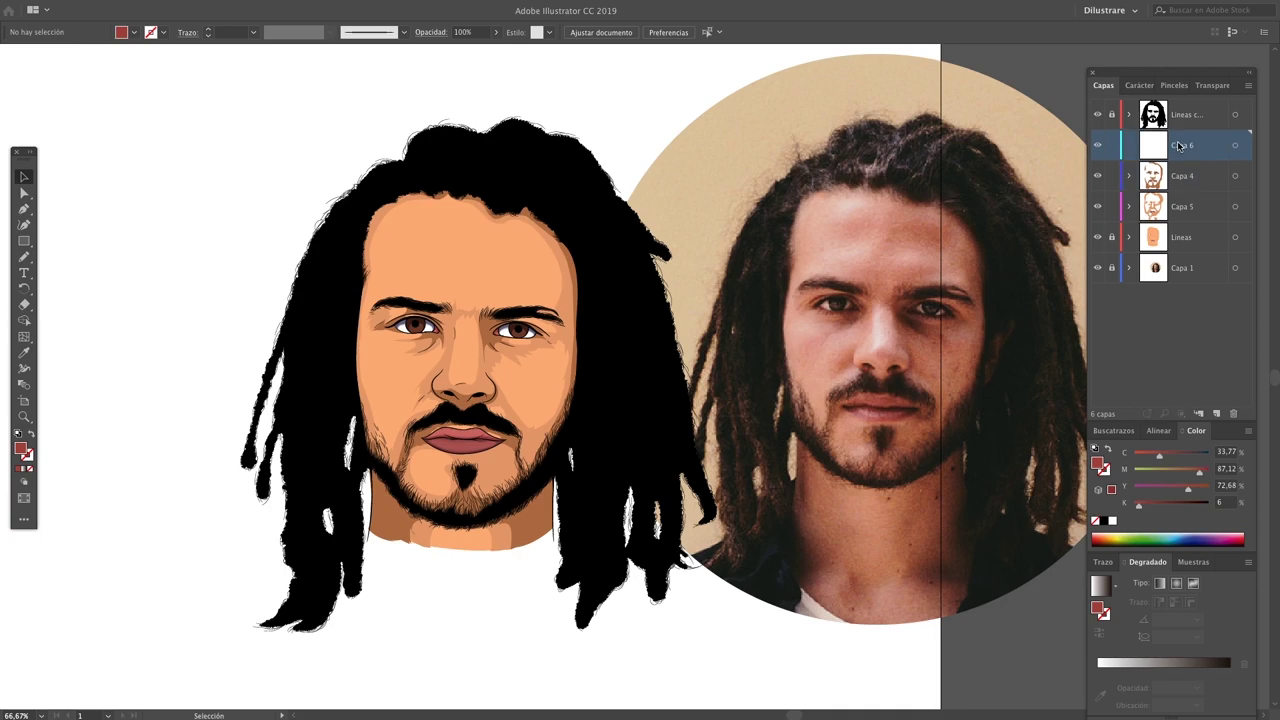
Sample the face skin, then set the fill to dark brown #7f5030 for shading
key("i")
left_click(522, 290)
key("n")
double_click(22, 450)
left_click(892, 274)
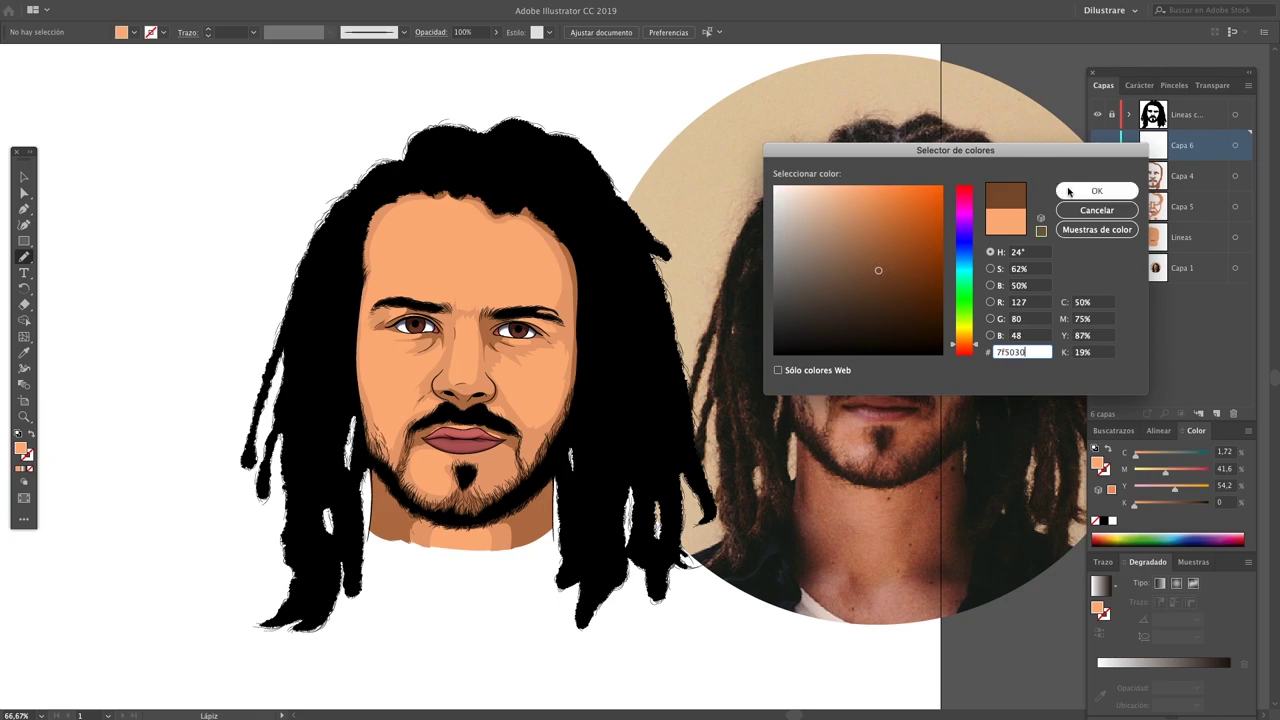
left_click(1096, 190)
Hide the panels and zoom in close on the cartoon's left eye
key("ctrl+1")
key("Tab")
scroll(838, 323, "up", 1)
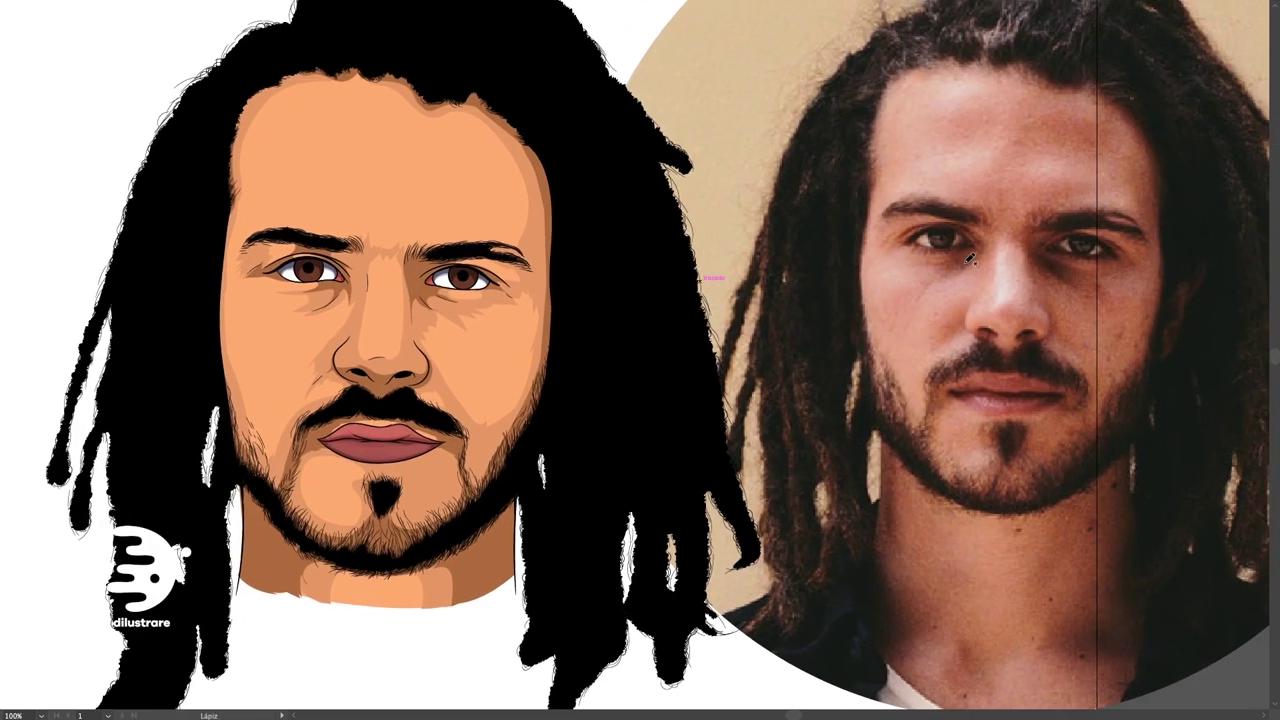
key("ctrl+plus")
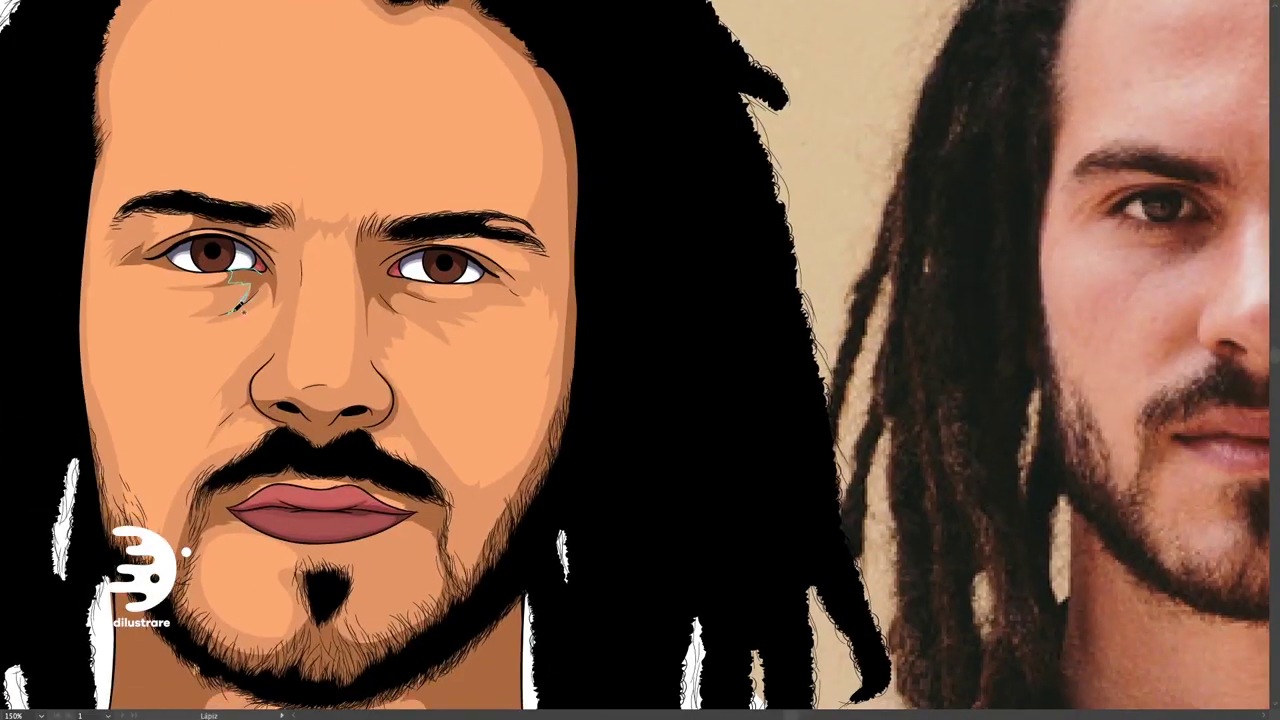
scroll(640, 360, "up", 1)
scroll(230, 280, "right", 3)
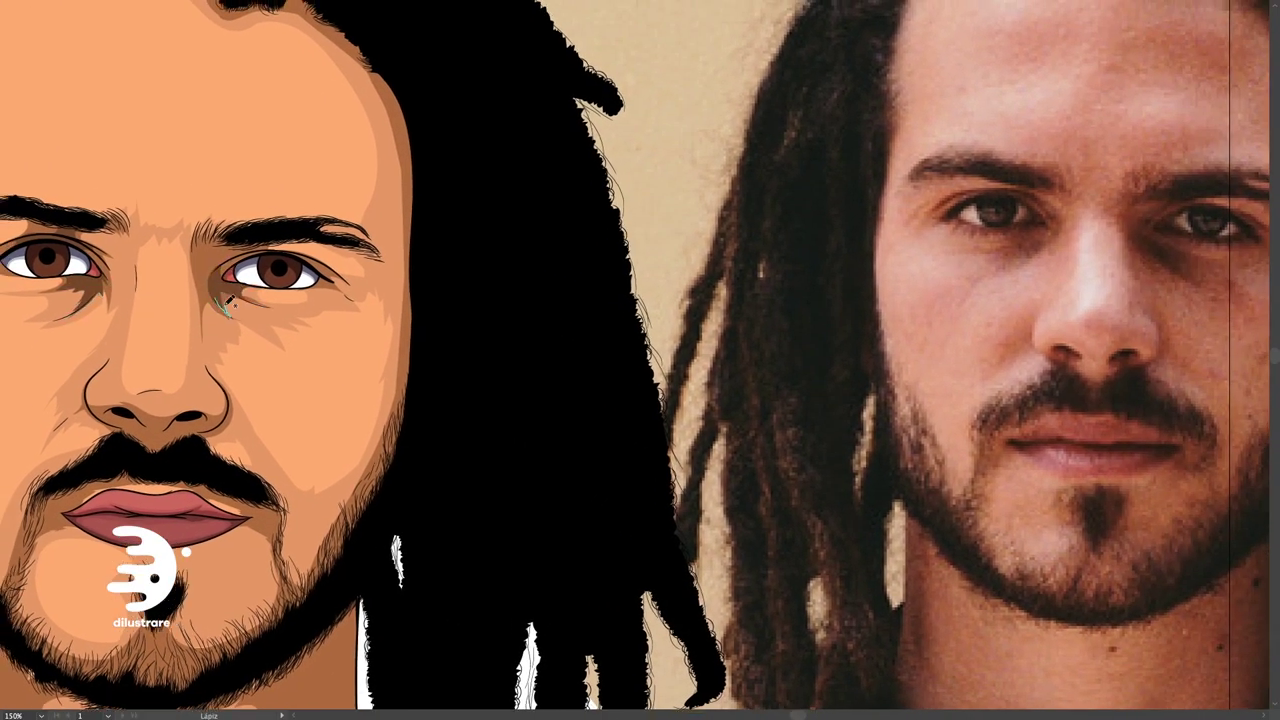
scroll(230, 285, "up", 1)
scroll(300, 297, "right", 2)
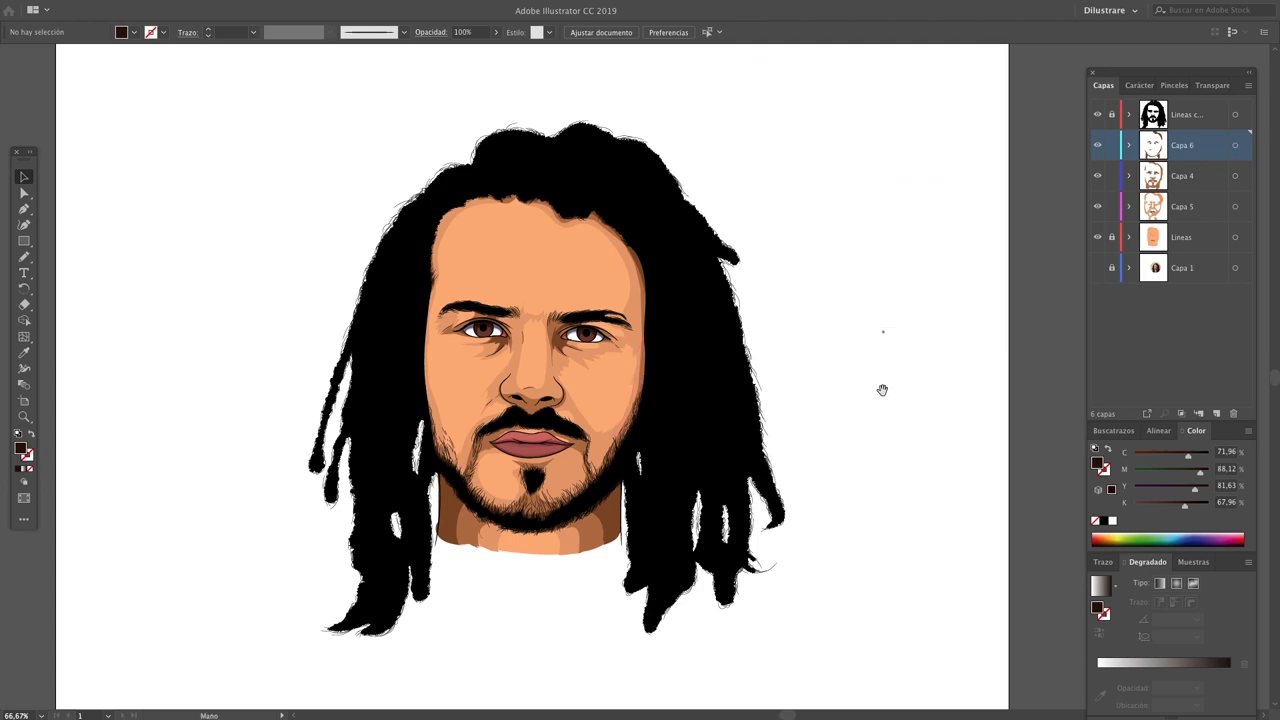
Open the Artístico_LápizTizaCarboncillo brush library as an enlarged floating panel beside the portrait
left_click_drag(882, 390, 971, 380)
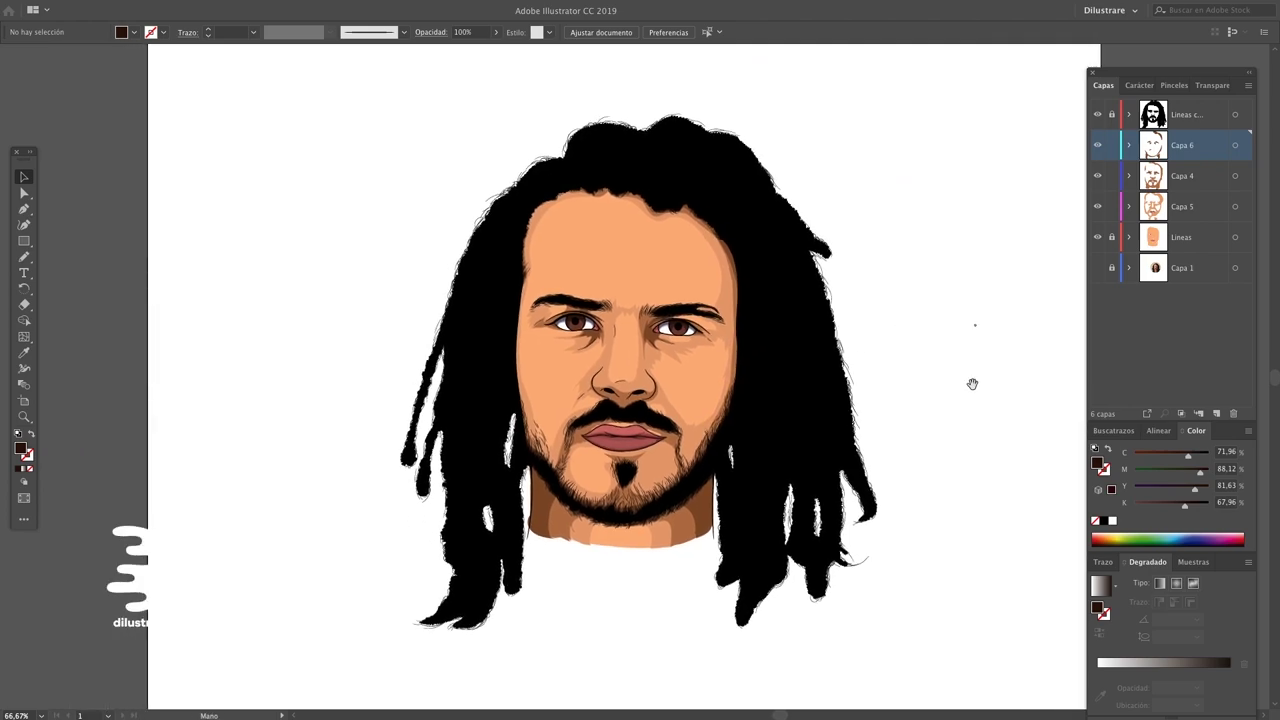
left_click_drag(653, 600, 533, 540)
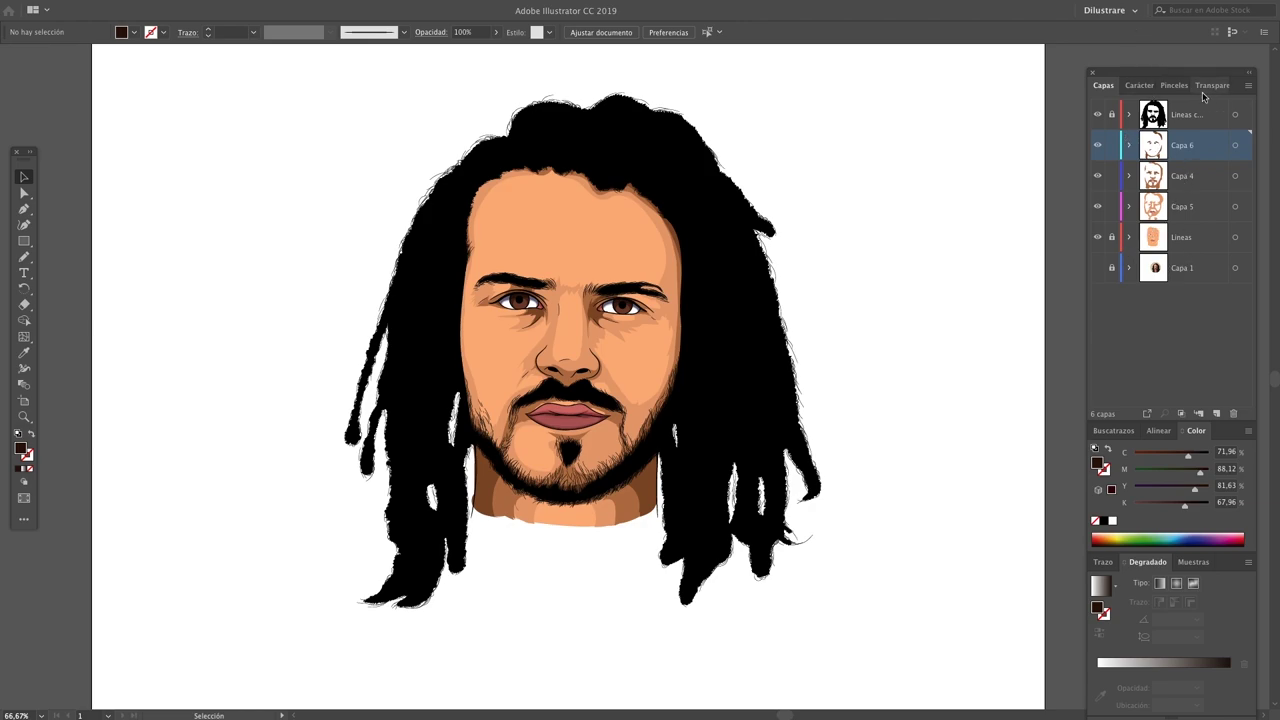
left_click(1173, 88)
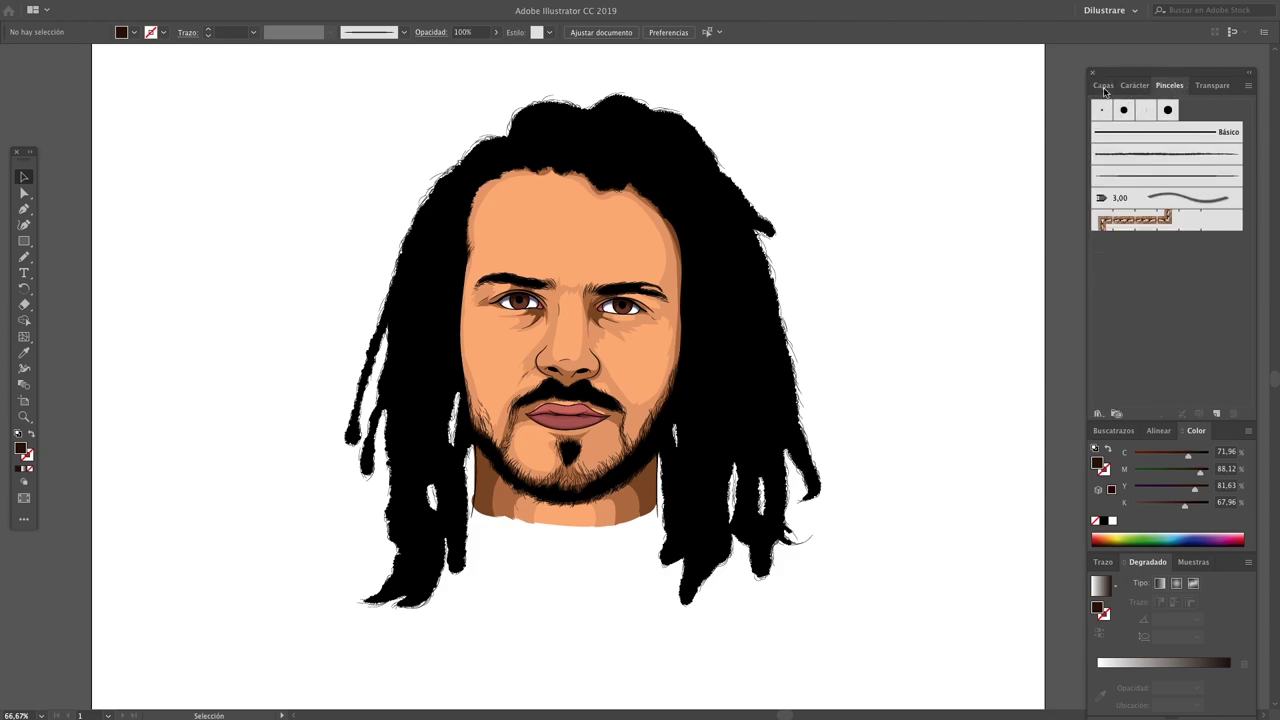
left_click(1098, 414)
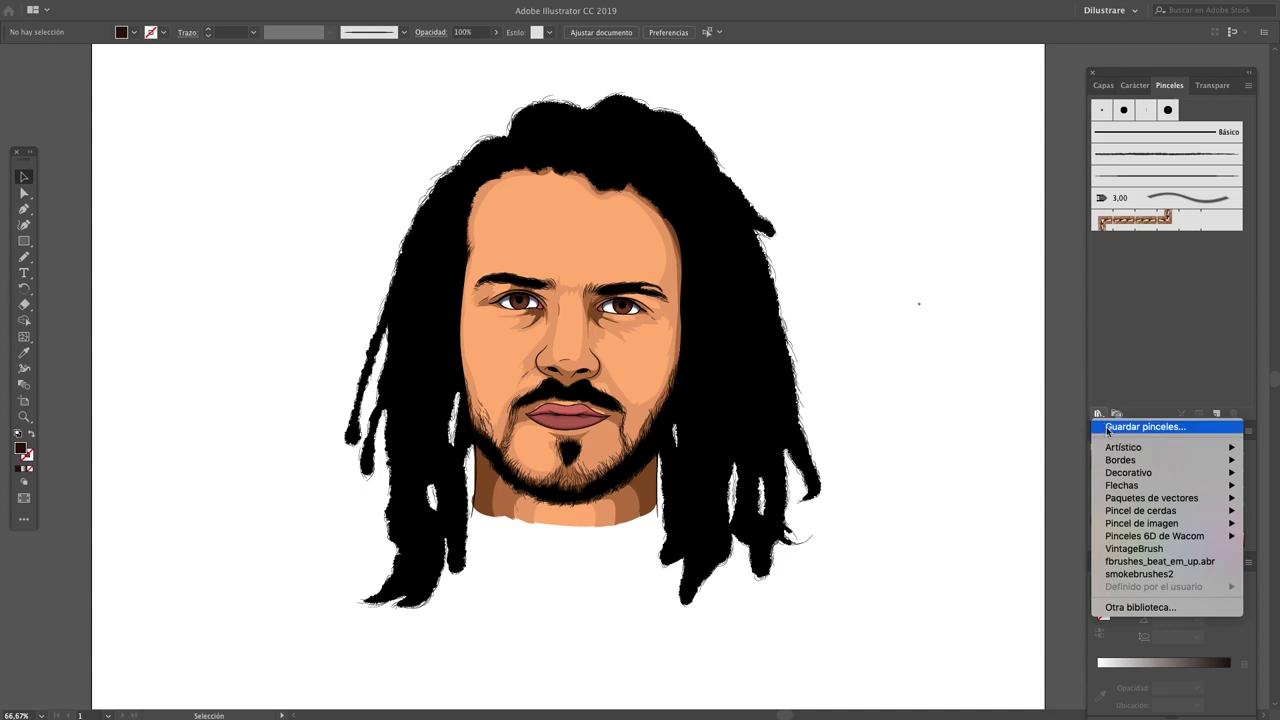
mouse_move(1160, 447)
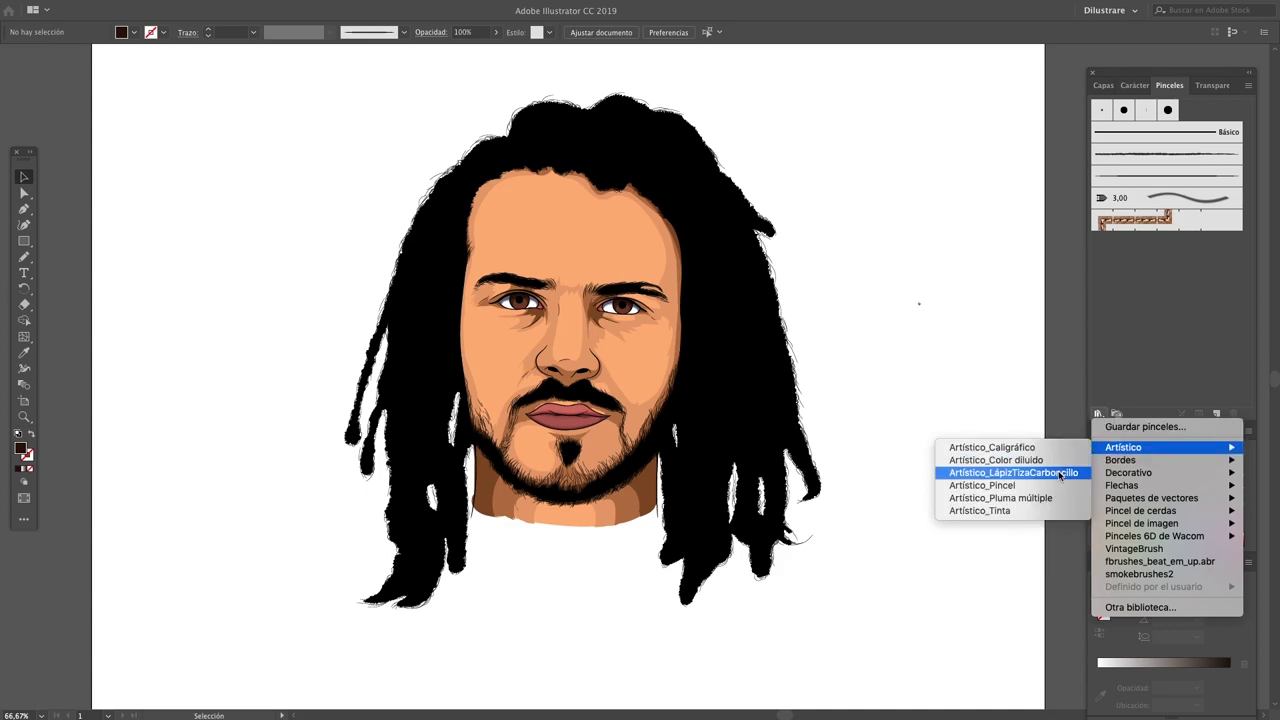
left_click(1062, 473)
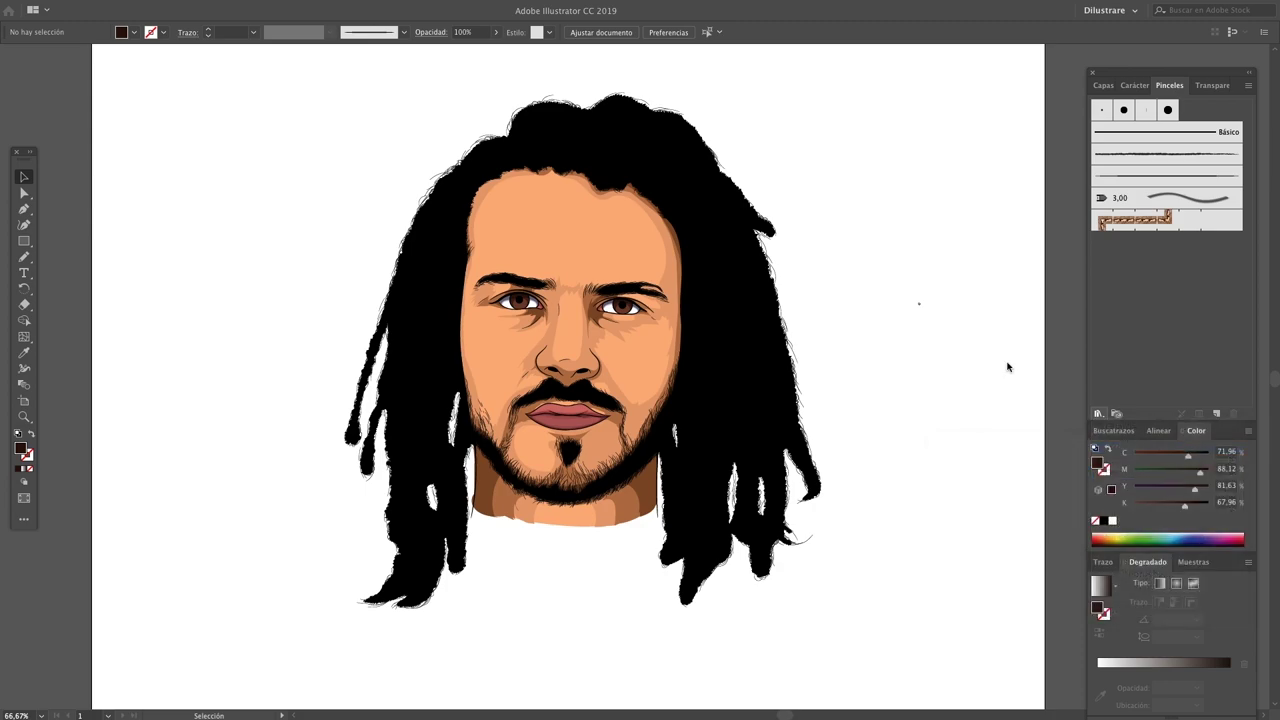
left_click_drag(679, 330, 1001, 93)
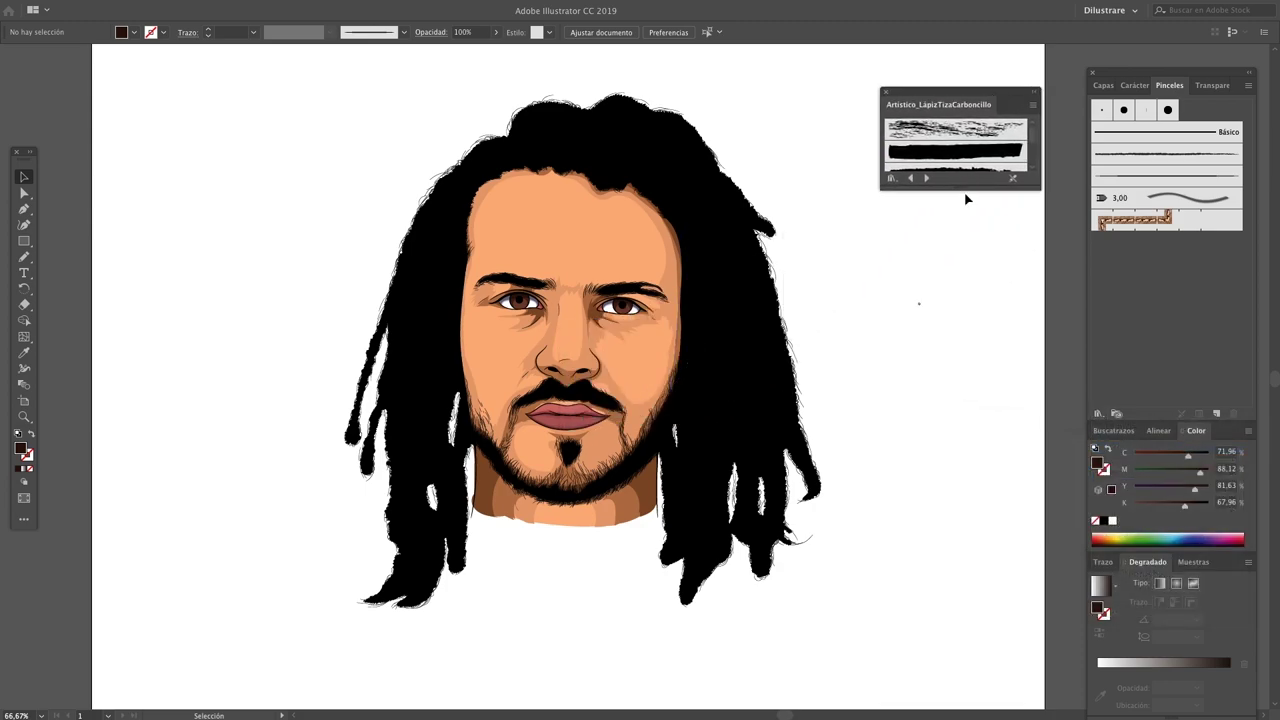
left_click_drag(965, 187, 988, 455)
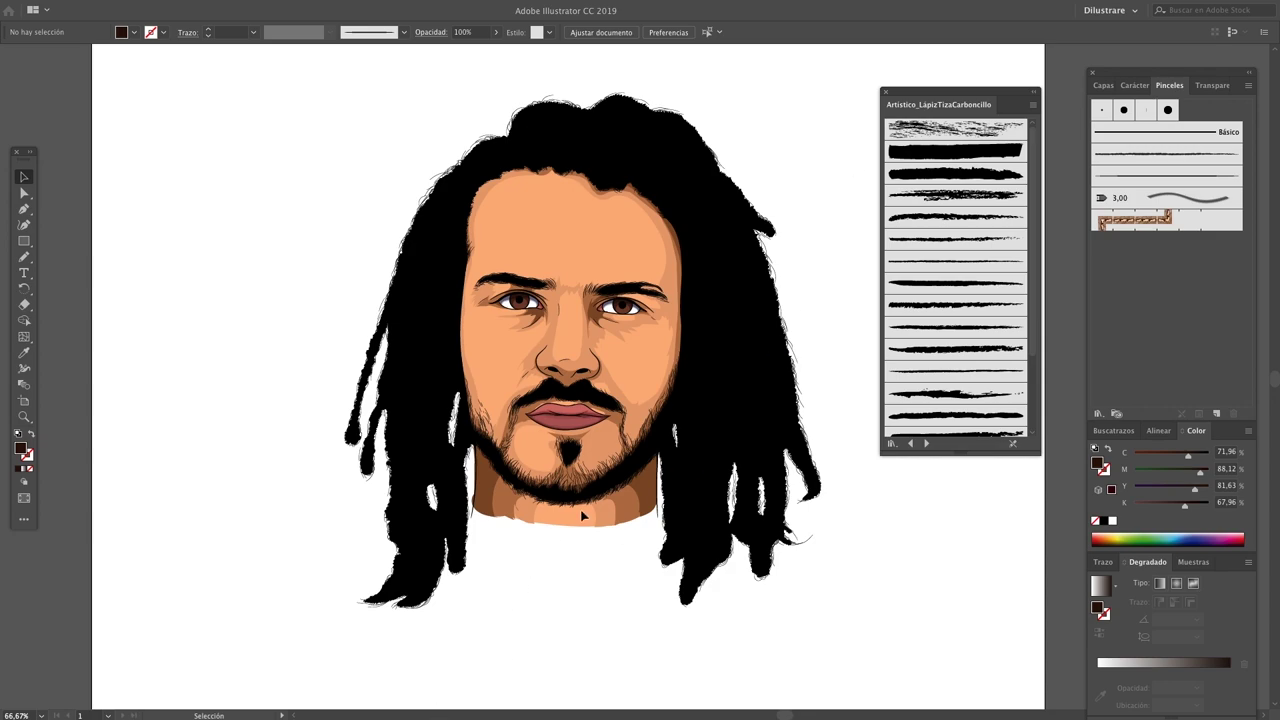
Make the Lineas layer active, then get the Paintbrush ready with fill and stroke swapped
left_click(1103, 85)
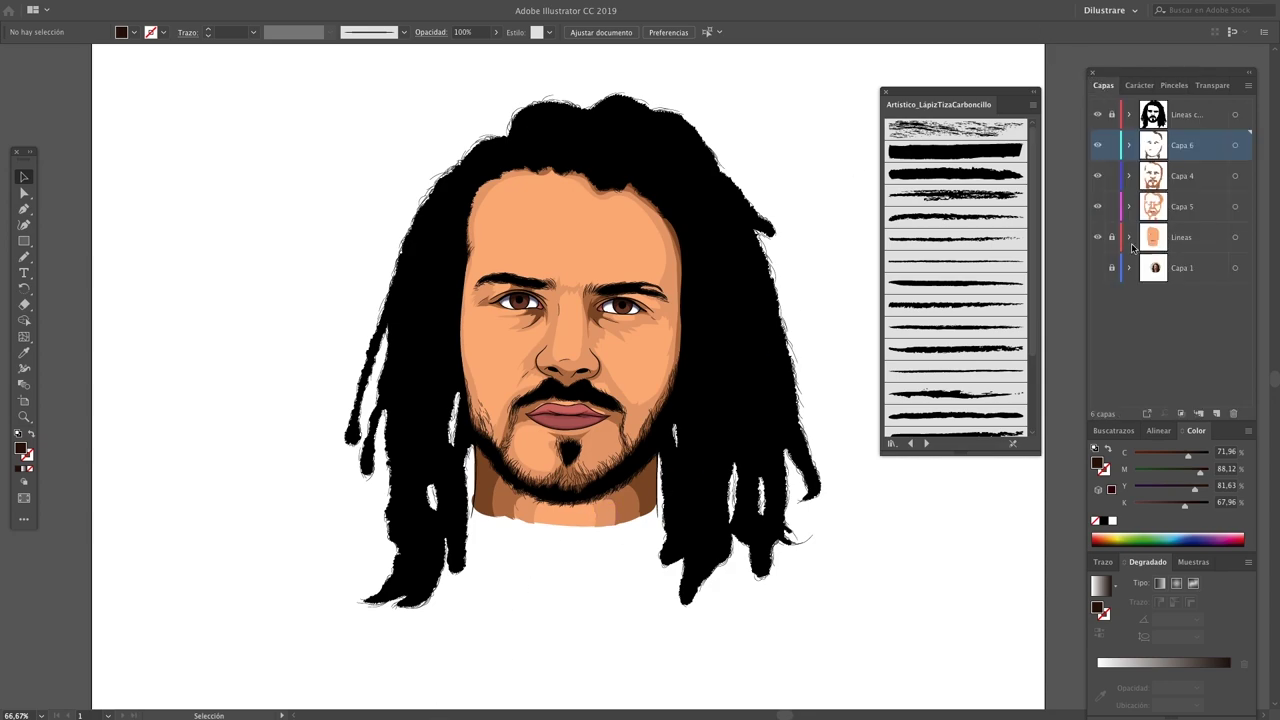
left_click(1135, 240)
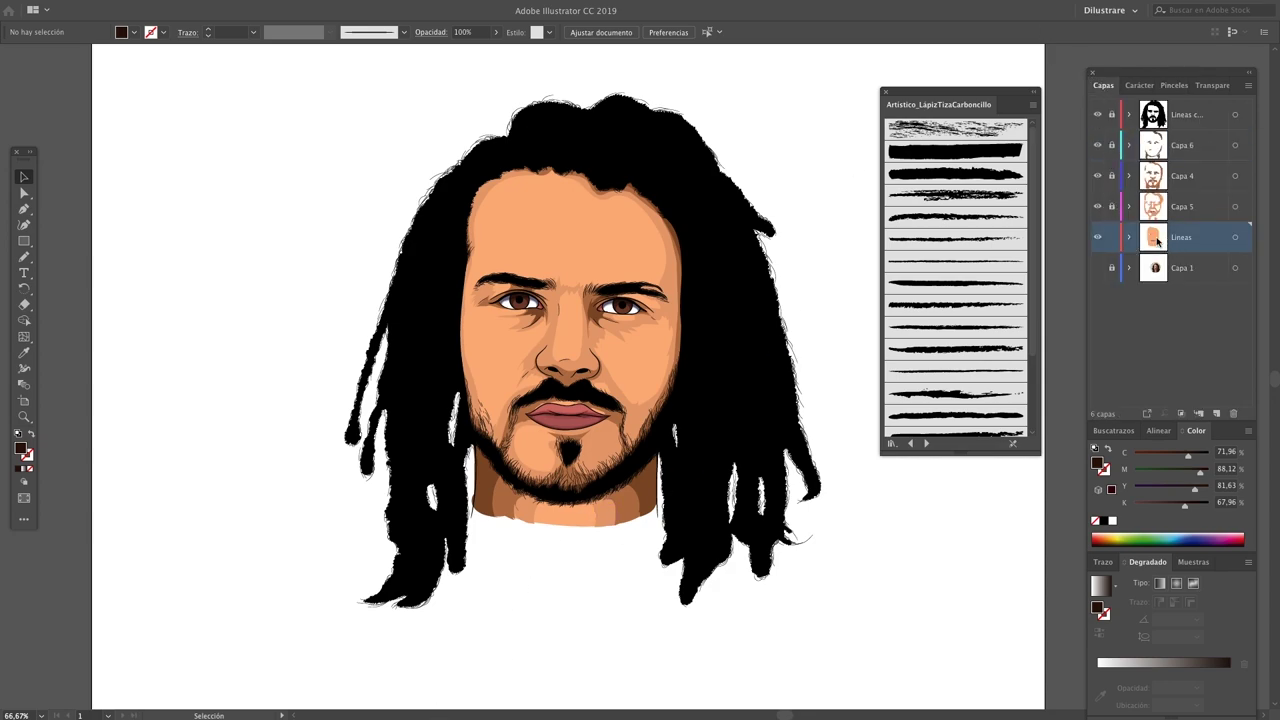
scroll(1031, 301, "down", 2)
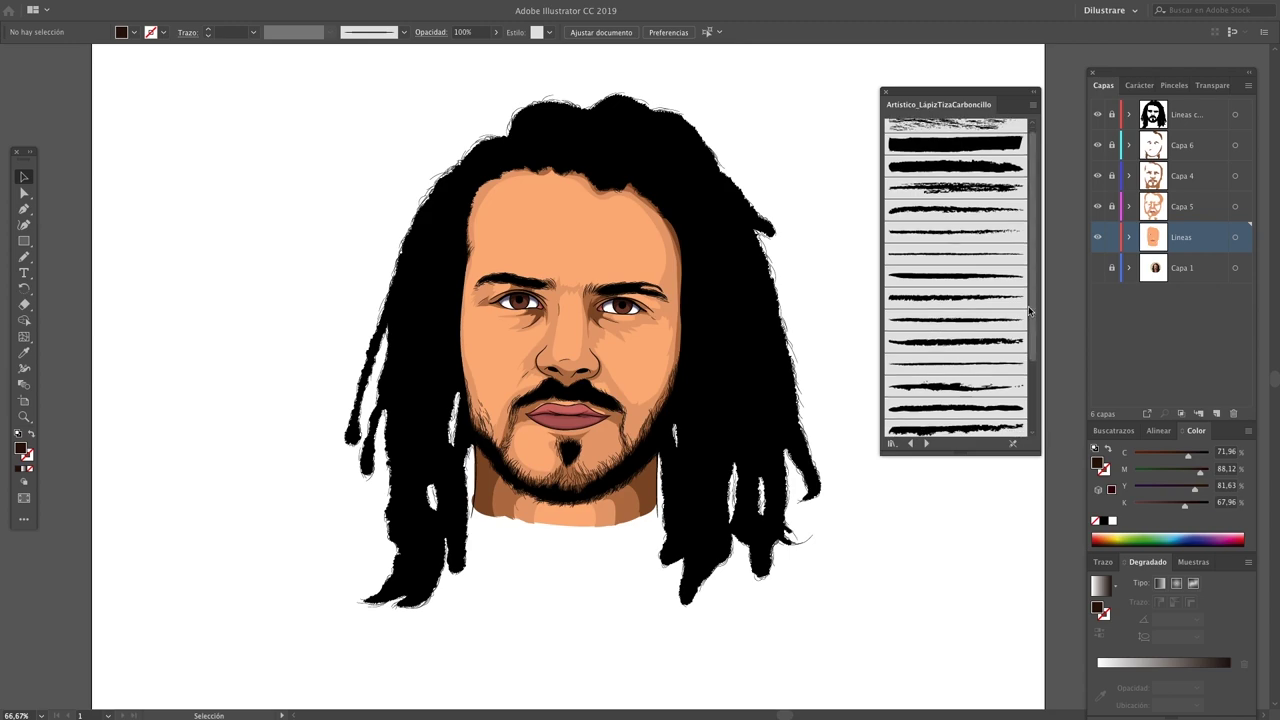
left_click(651, 378)
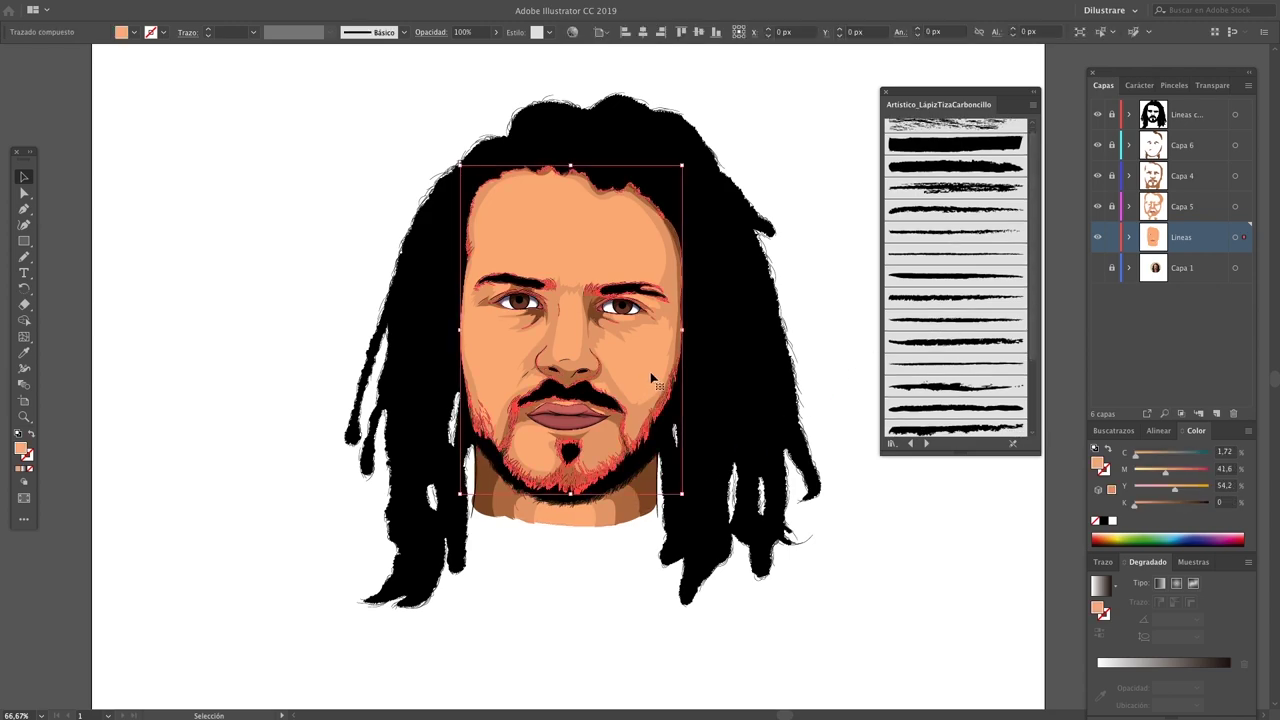
left_click(812, 309)
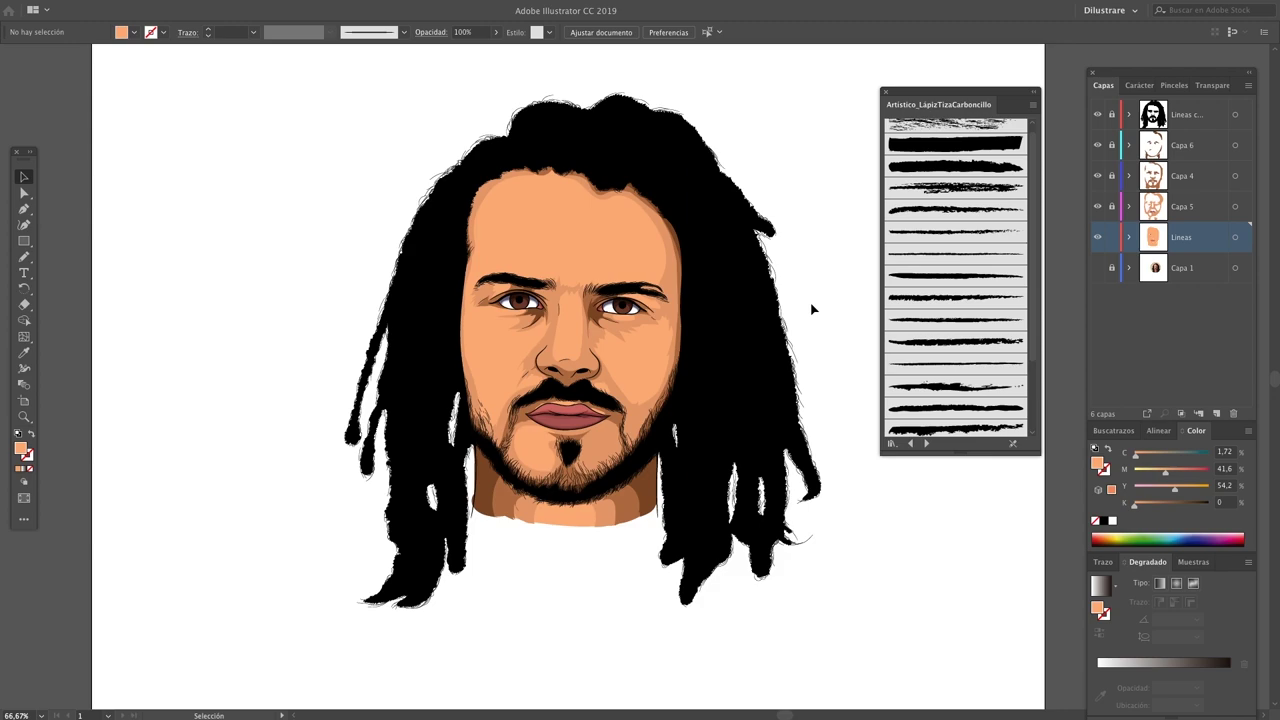
key("b")
key("shift+x")
Choose a charcoal brush stroke from the Artístico_LápizTizaCarboncillo library
left_click(955, 298)
scroll(660, 424, "down", 3)
scroll(660, 424, "right", 3)
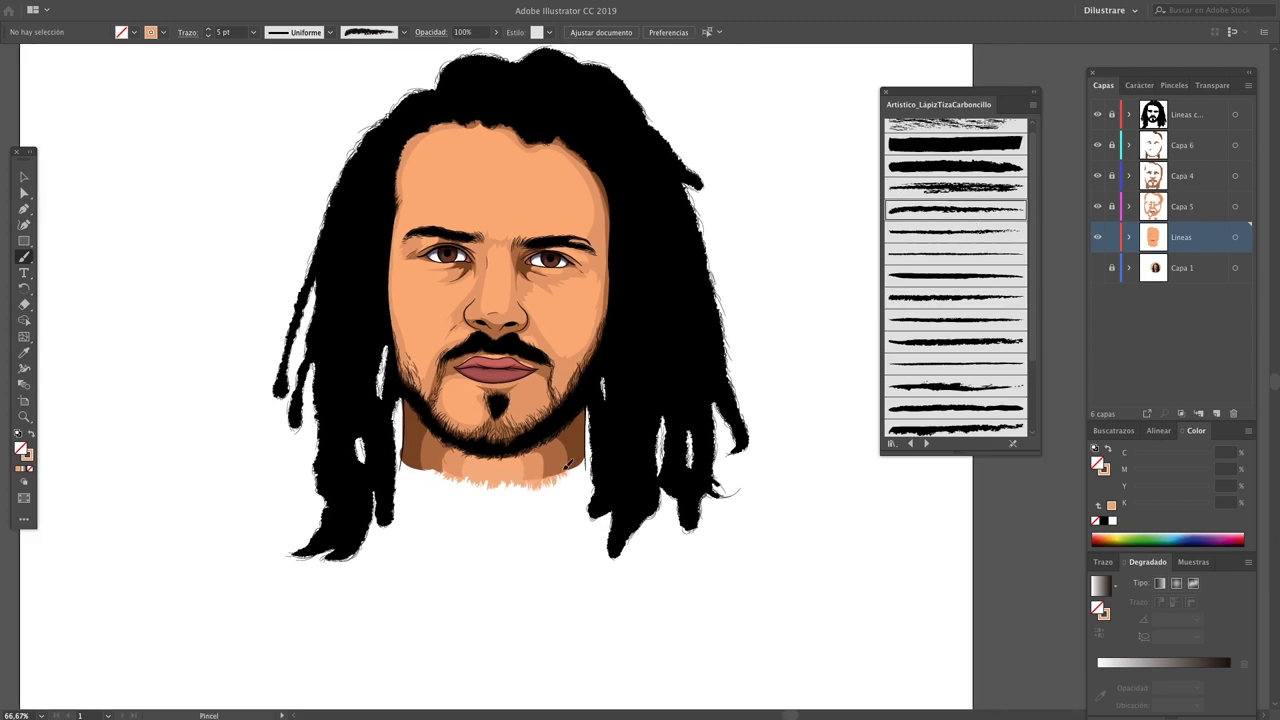
scroll(580, 460, "up", 2)
left_click(955, 209)
scroll(983, 309, "up", 5)
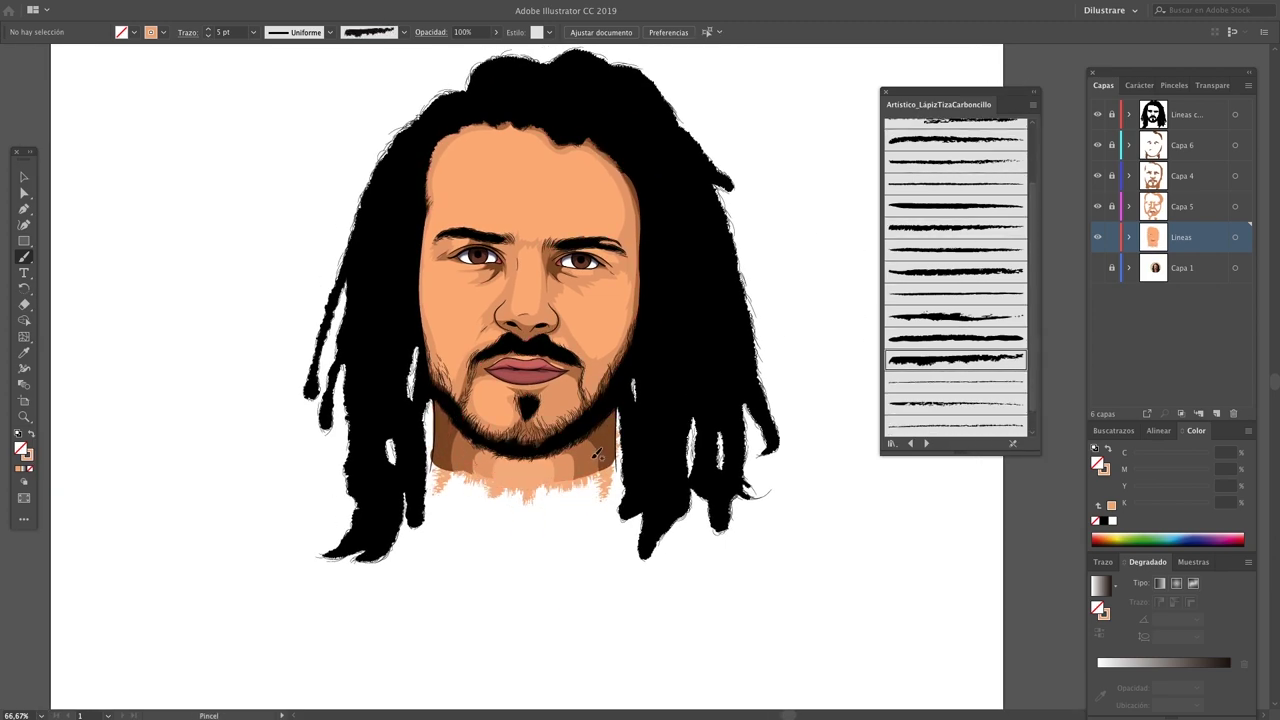
scroll(560, 500, "right", 3)
scroll(484, 464, "left", 3)
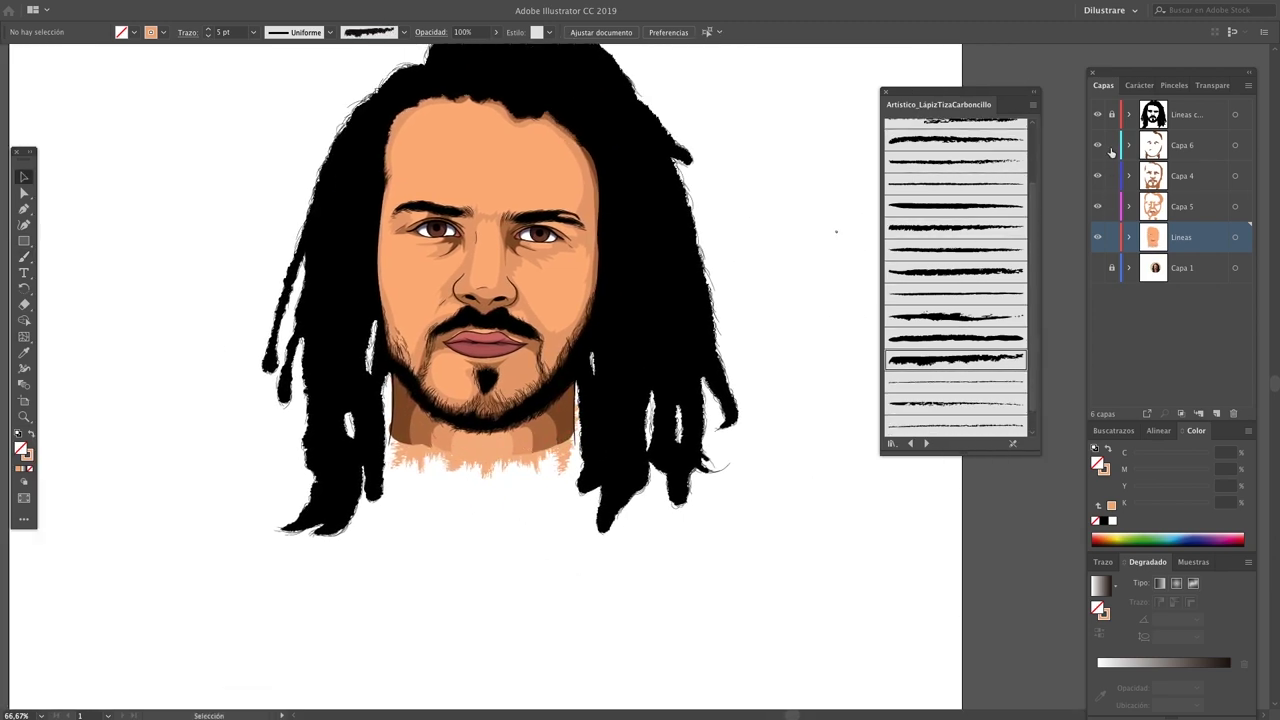
On Capa 6, paint ragged brown charcoal strokes along the neck with no fill
left_click(1182, 145)
key("shift+x")
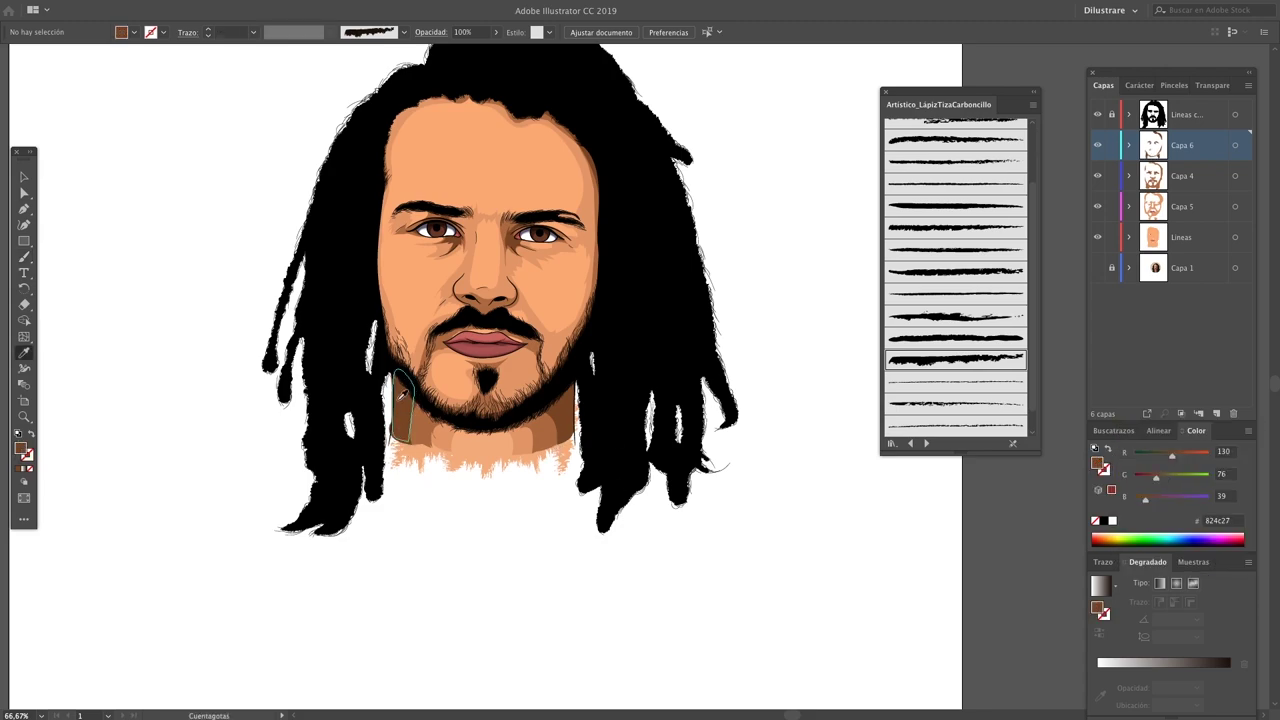
left_click_drag(538, 408, 572, 425)
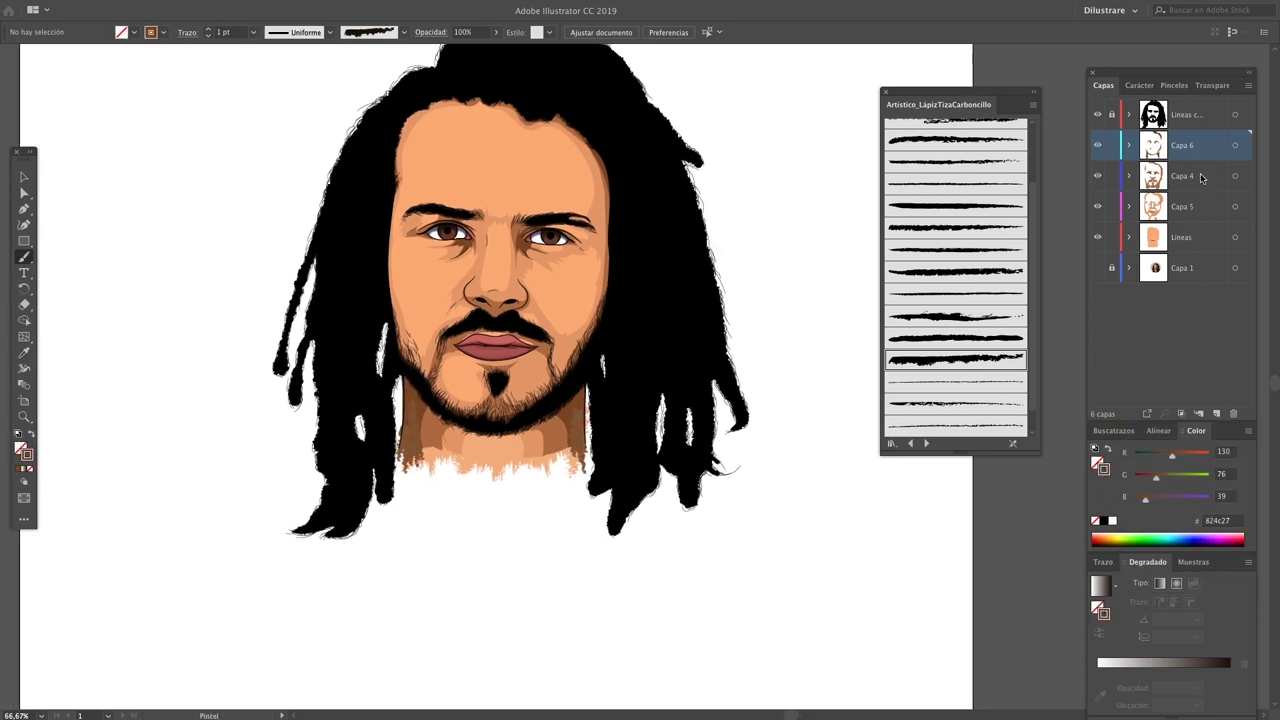
scroll(560, 430, "right", 1)
scroll(530, 435, "right", 1)
left_click(507, 440, "ctrl")
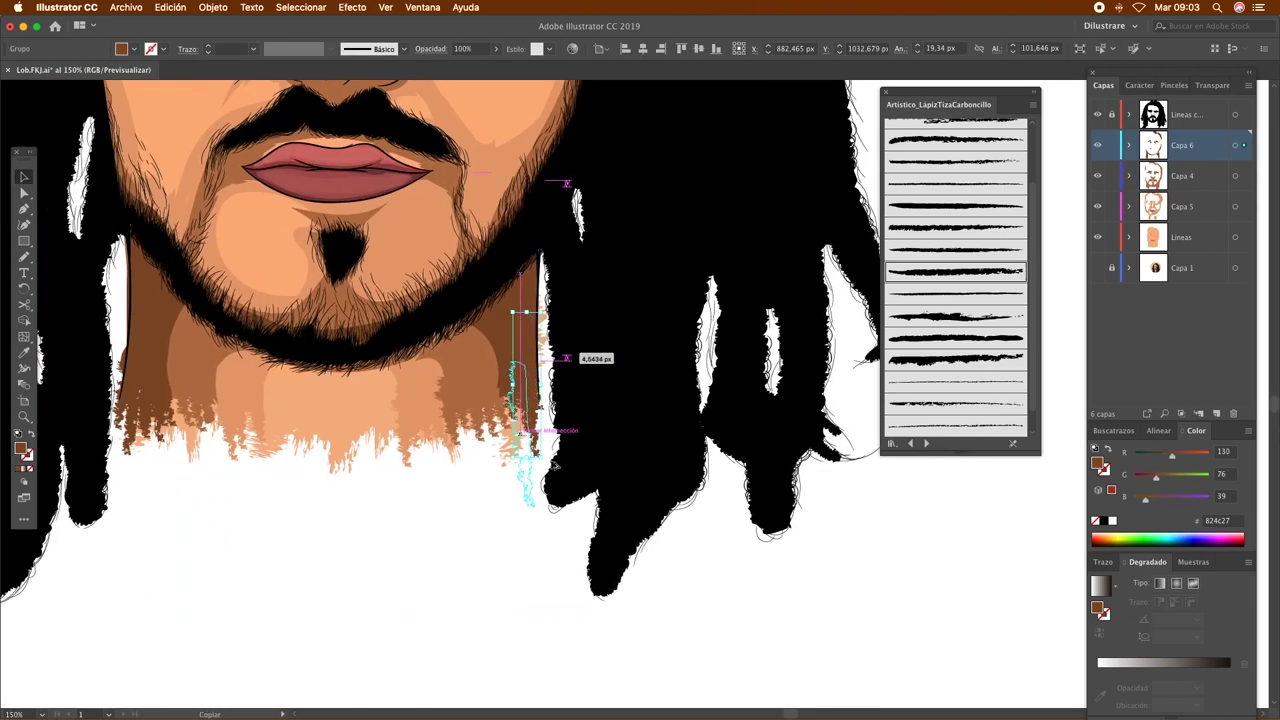
left_click_drag(455, 617, 472, 631)
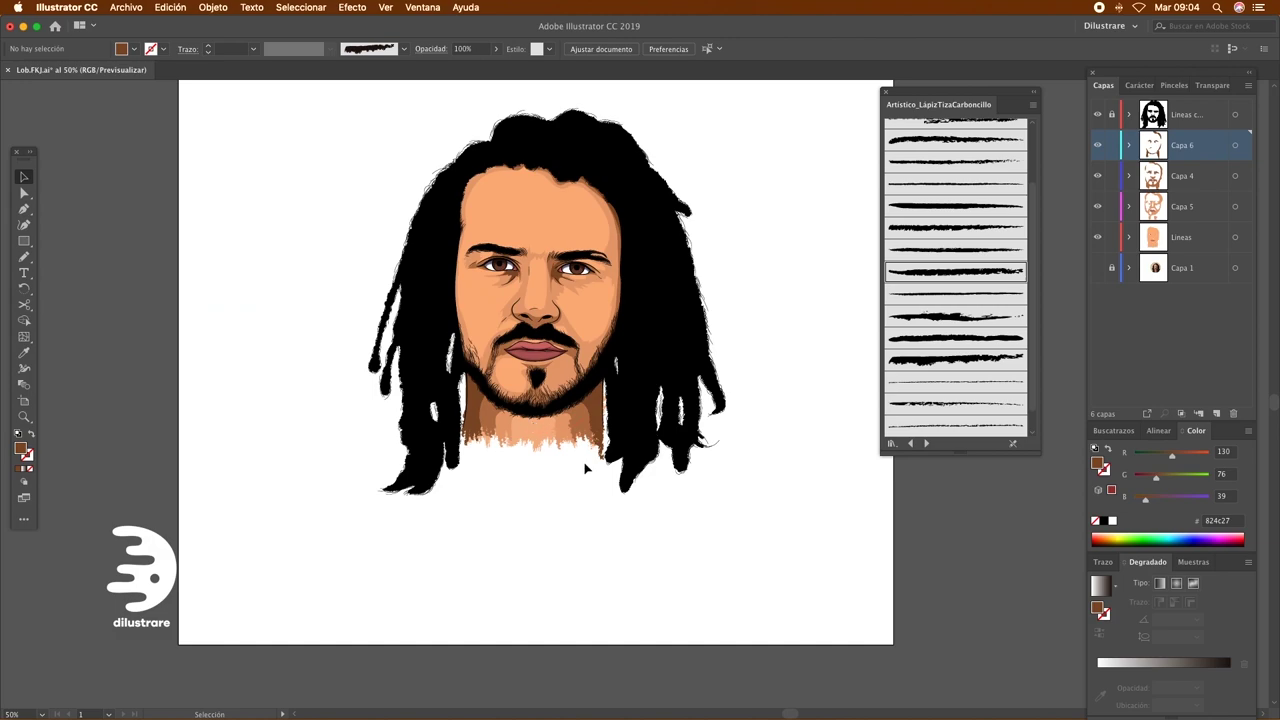
Select all the neck strokes with Direct Selection, then deselect them
key("a")
left_click_drag(644, 508, 442, 420)
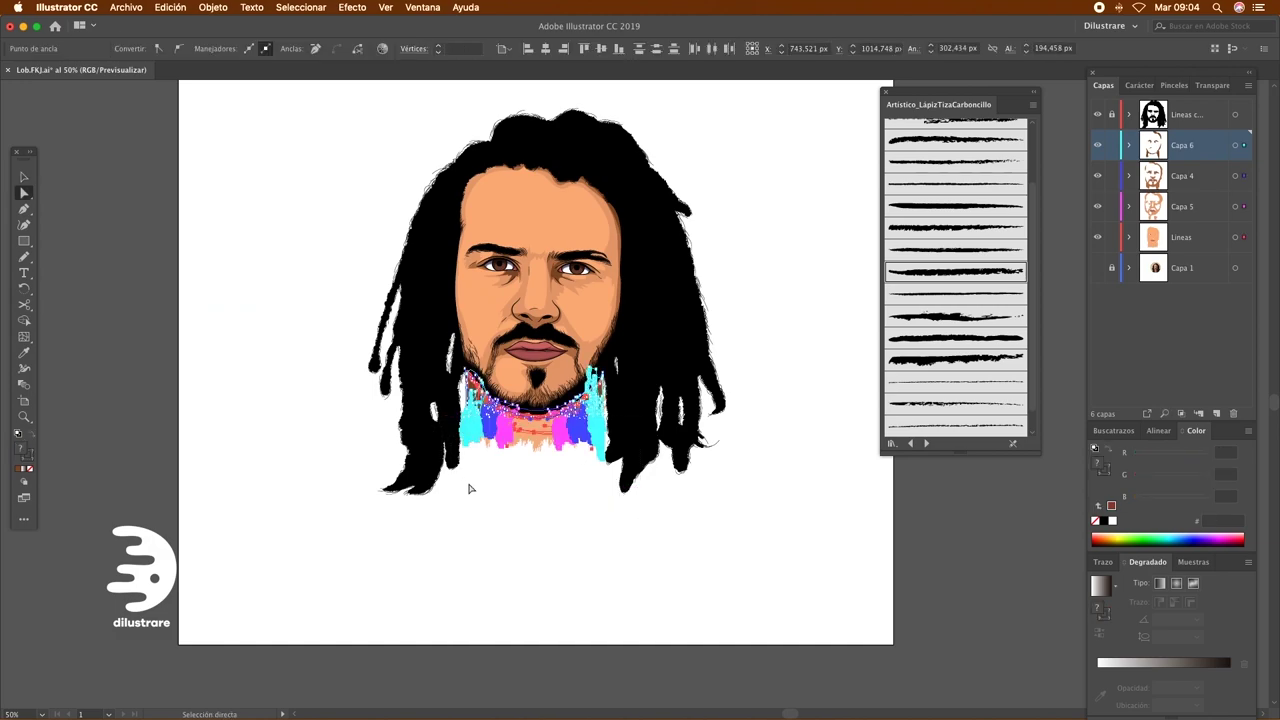
left_click_drag(686, 517, 388, 420)
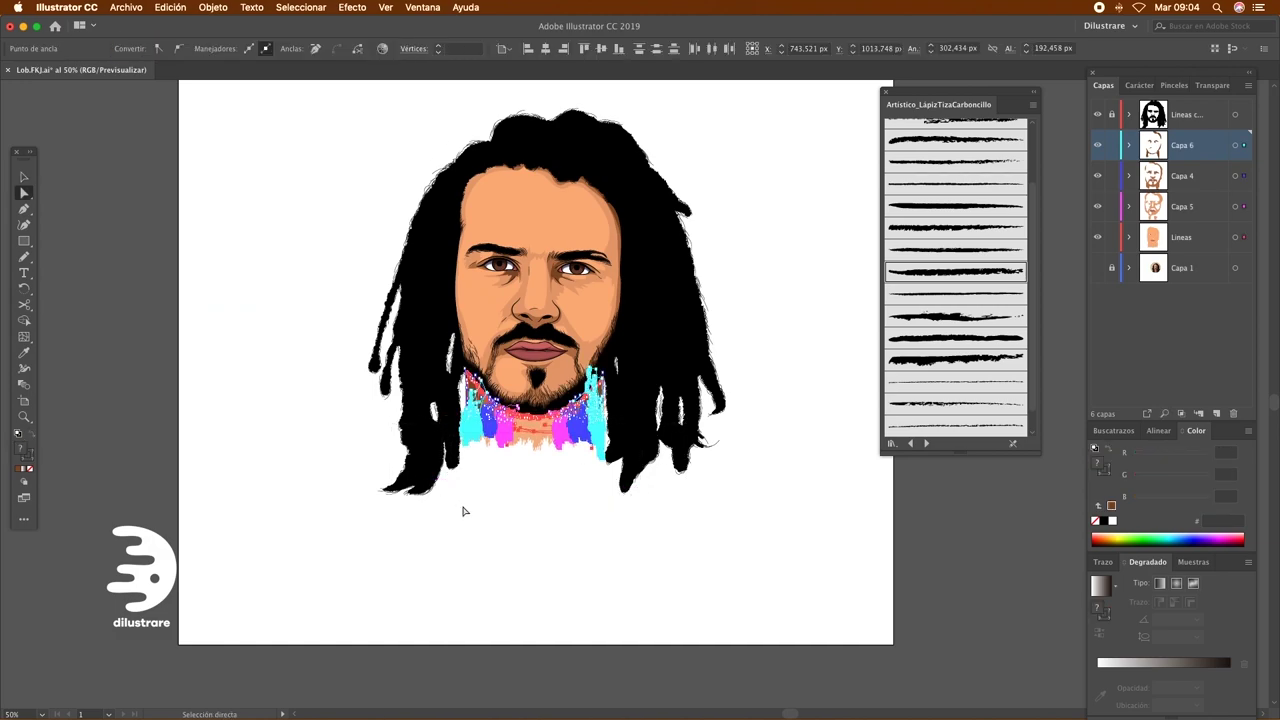
left_click(497, 517)
key("v")
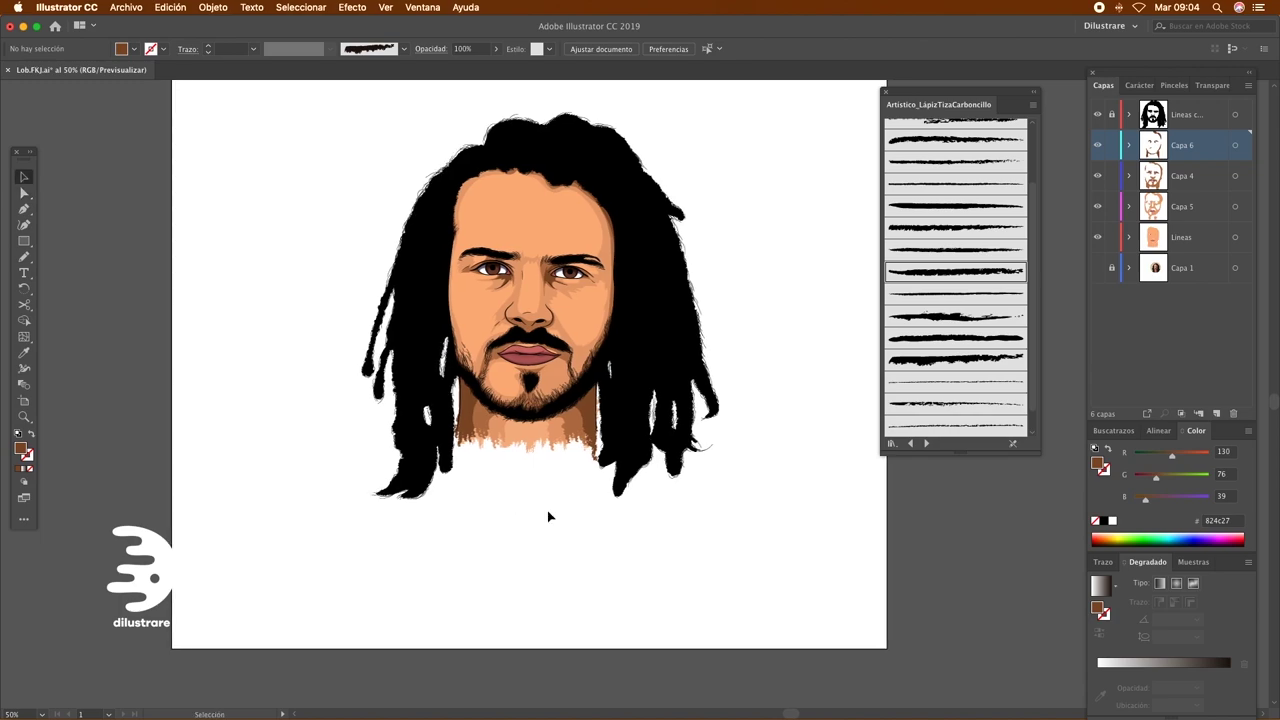
Make Capa 5 active and pick up the light skin colour from the face
scroll(660, 450, "up", 2)
scroll(660, 450, "right", 1)
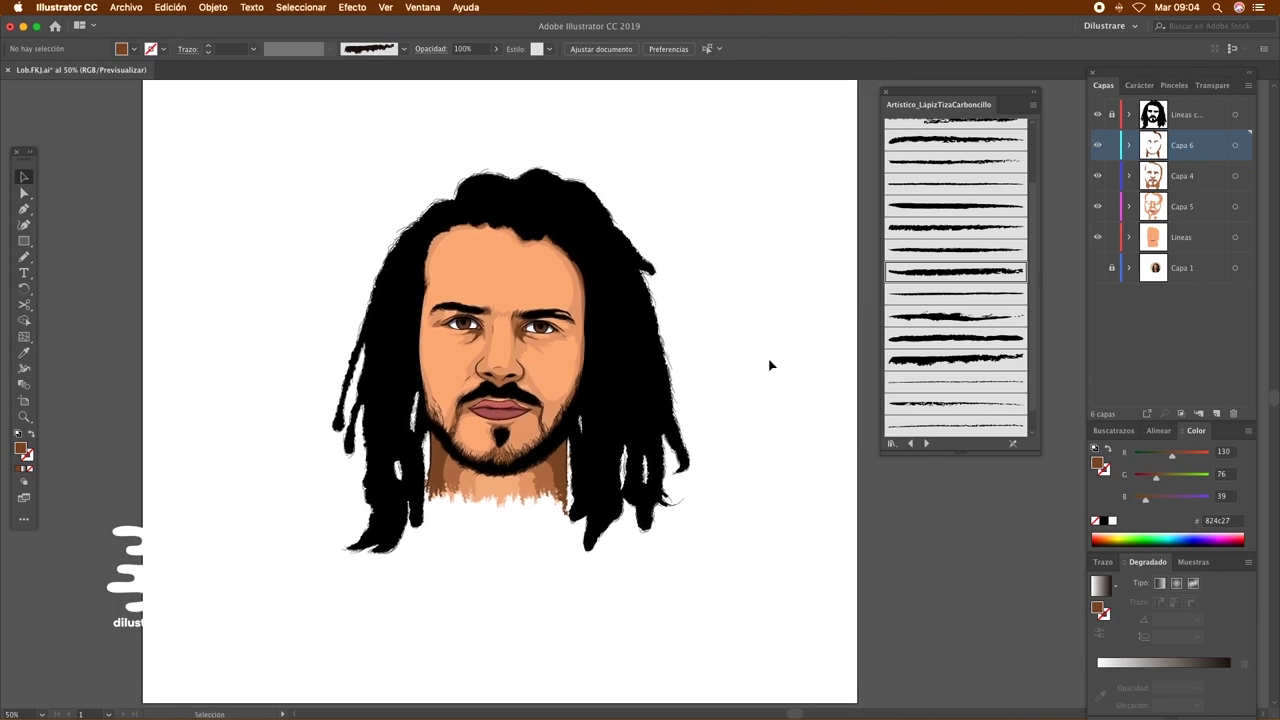
left_click(1175, 214)
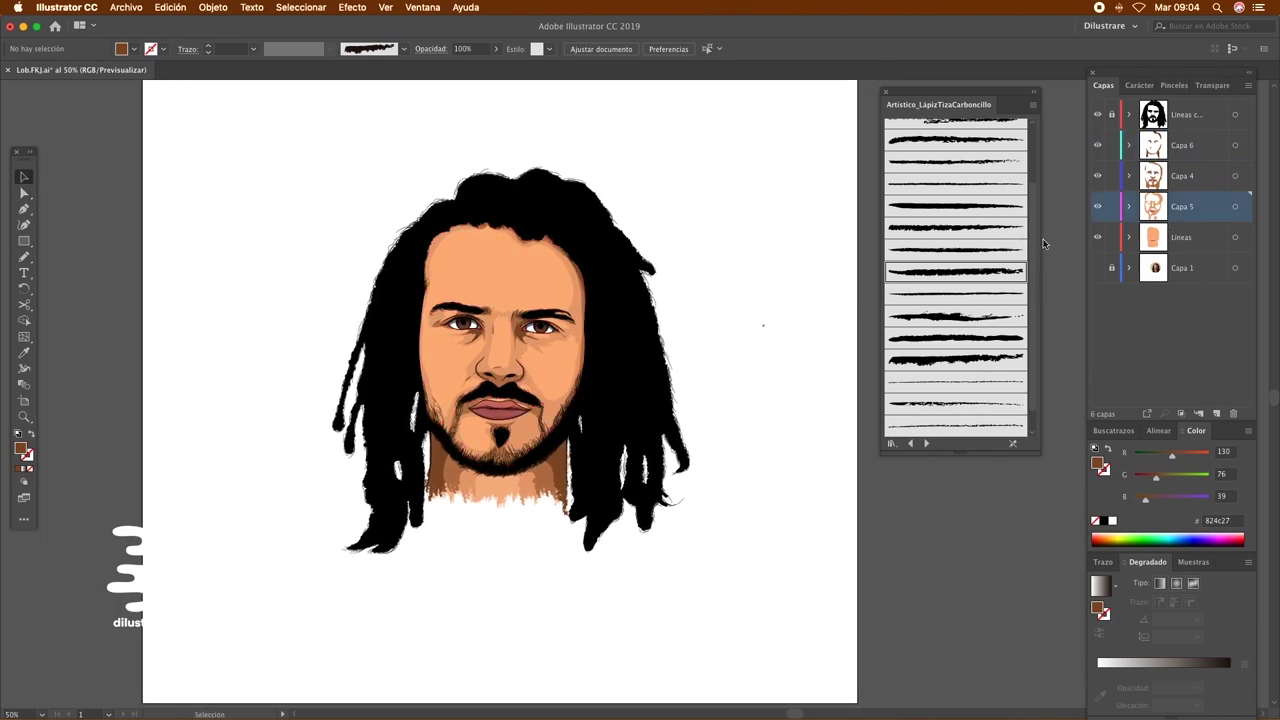
left_click(597, 307)
key("ctrl+1")
Paint light skin-tone strokes over the right forehead with the skin colour on the stroke
key("b")
left_click_drag(601, 177, 591, 225)
left_click_drag(588, 278, 592, 285)
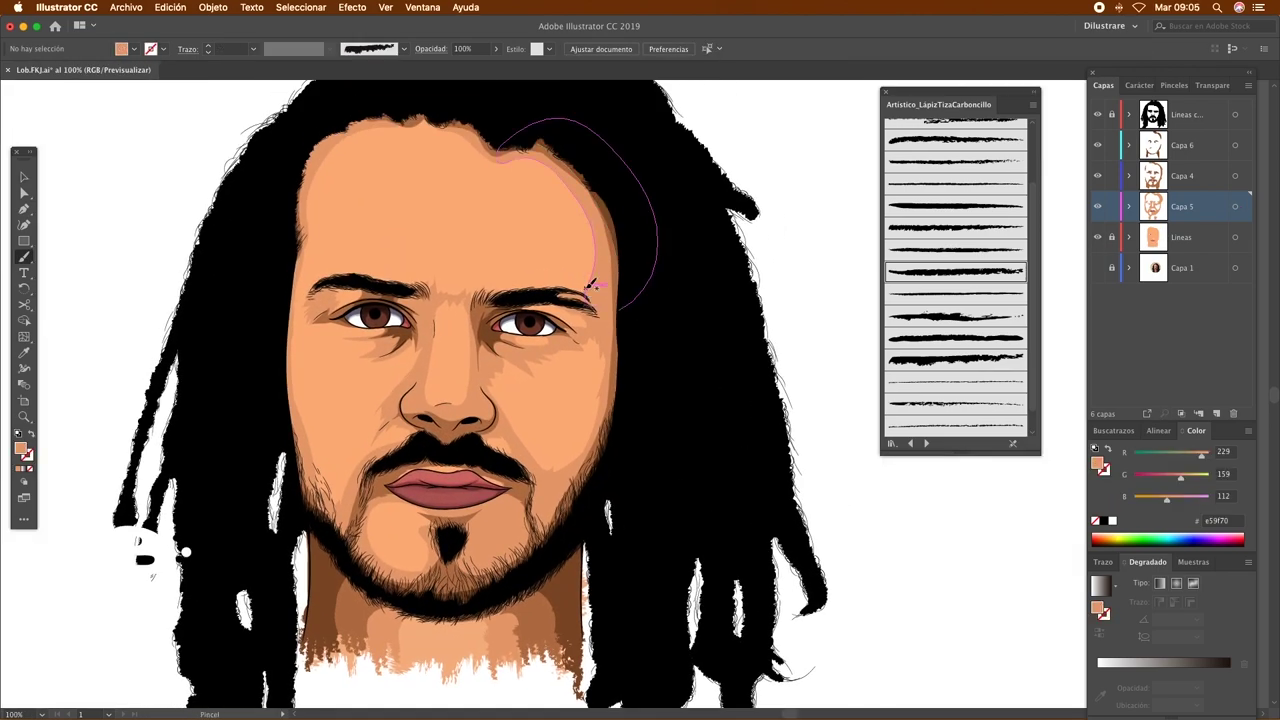
key("i")
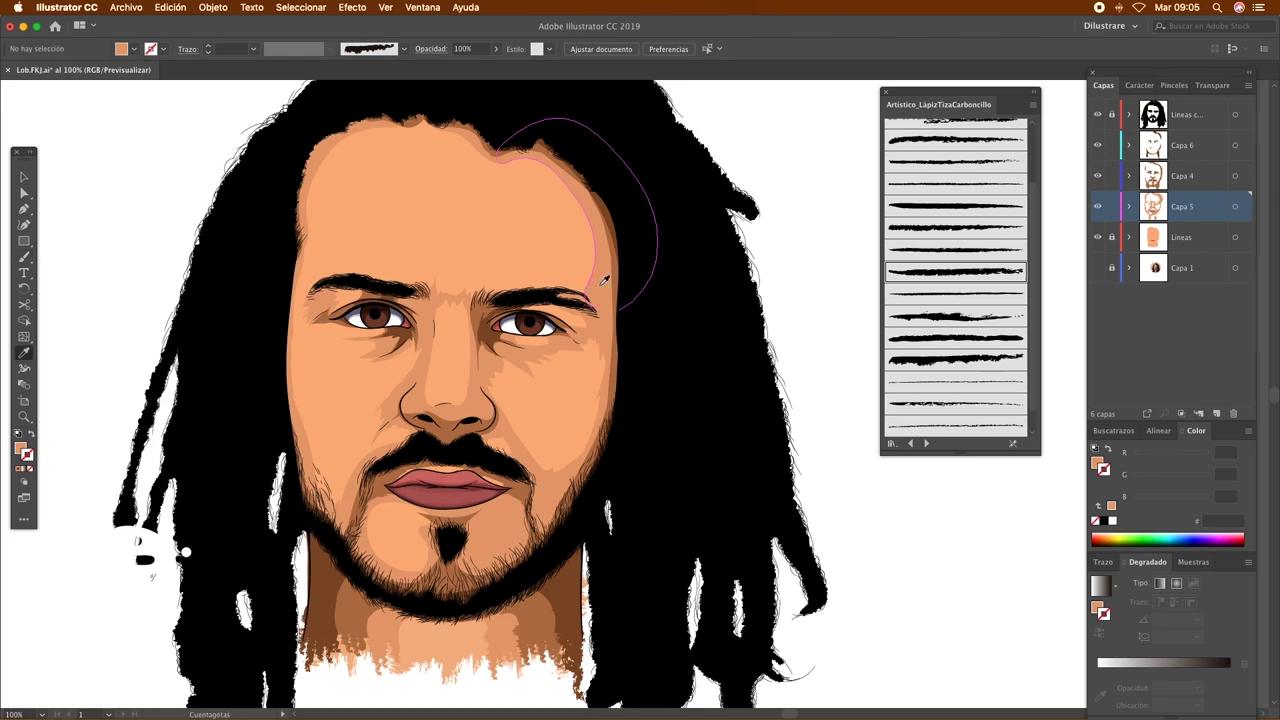
key("shift+x")
key("b")
key("v")
left_click(788, 187)
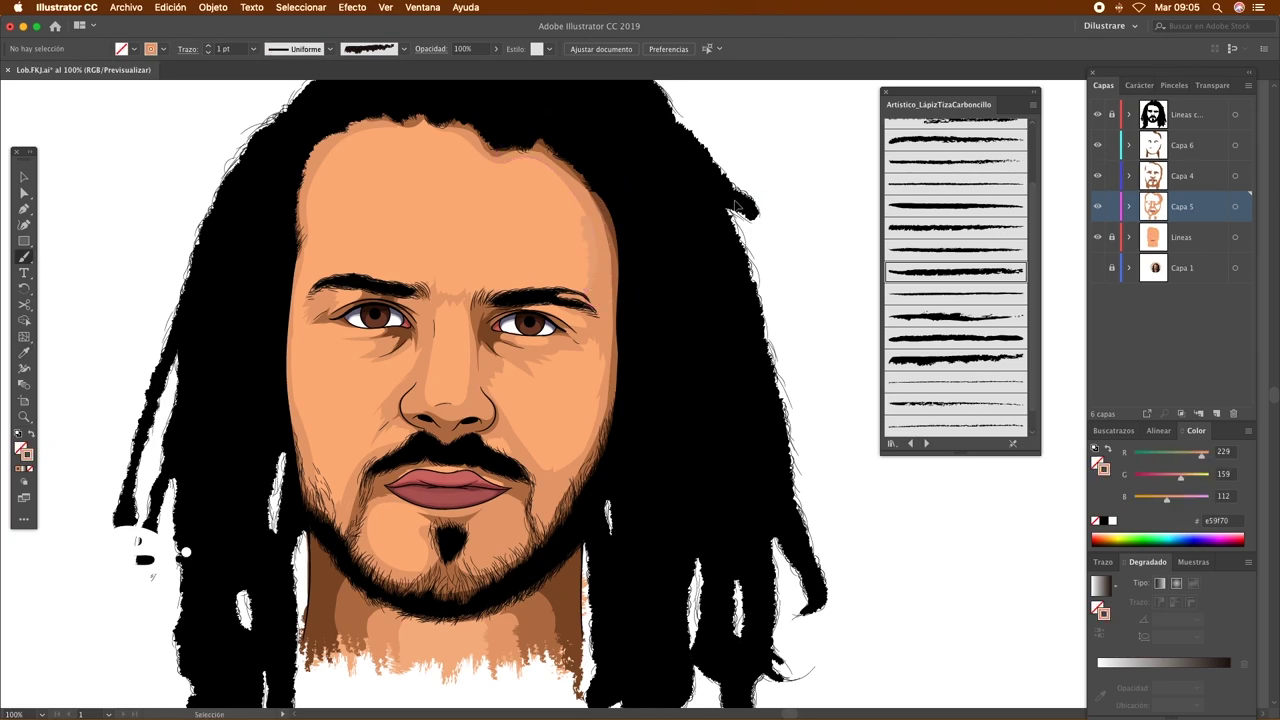
Paint another light forehead stroke and zoom in closer with the skin colour kept on the stroke
left_click_drag(597, 209, 614, 250)
scroll(614, 250, "down", 3)
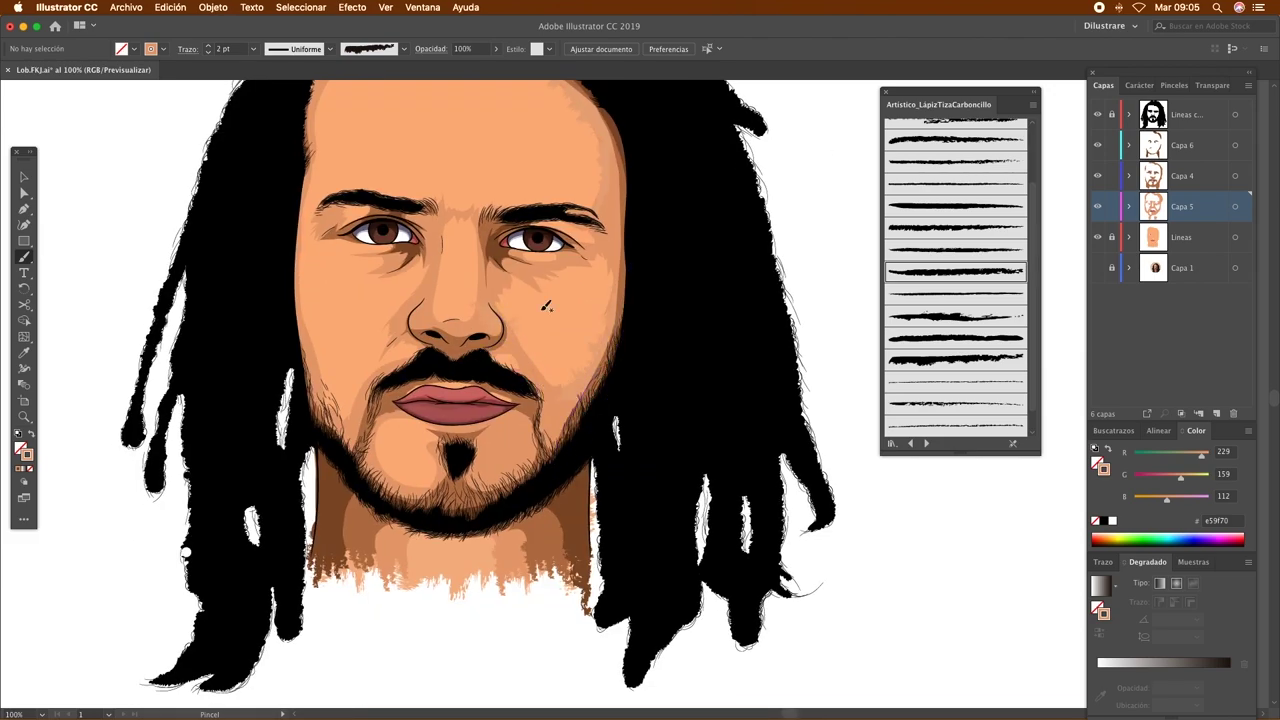
key("shift+x")
key("ctrl+plus")
key("shift+x")
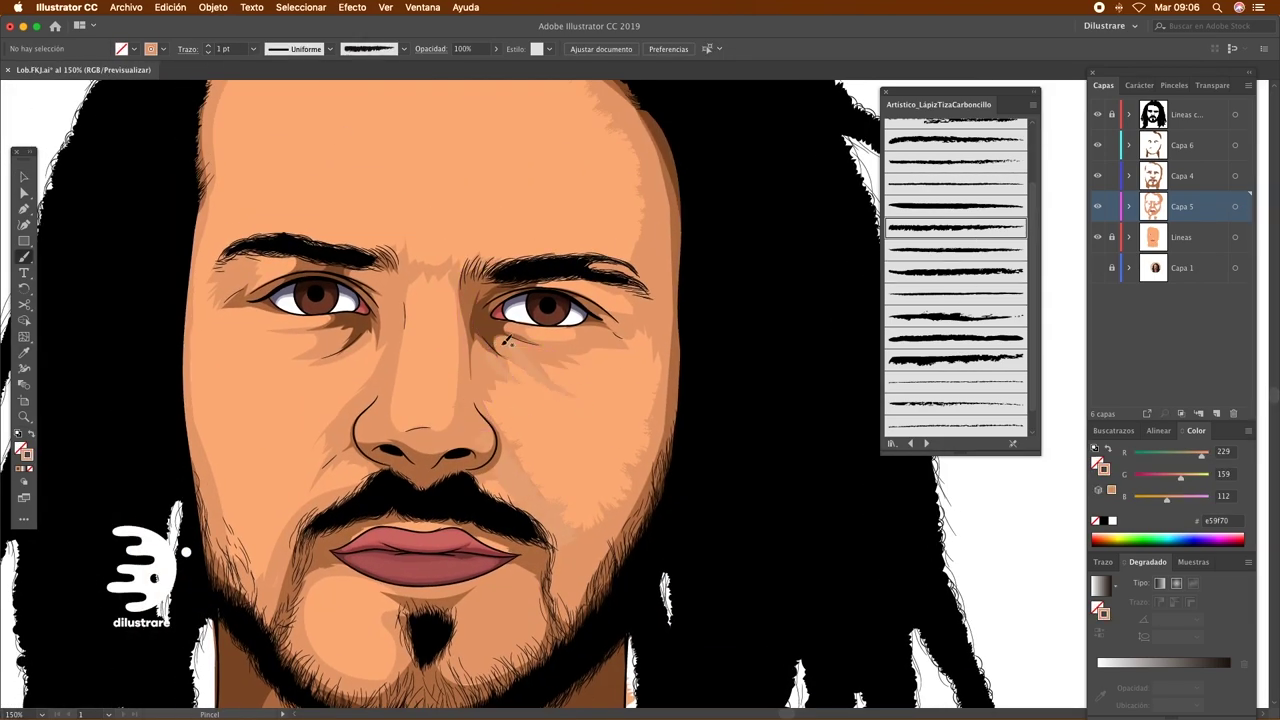
scroll(600, 450, "left", 2)
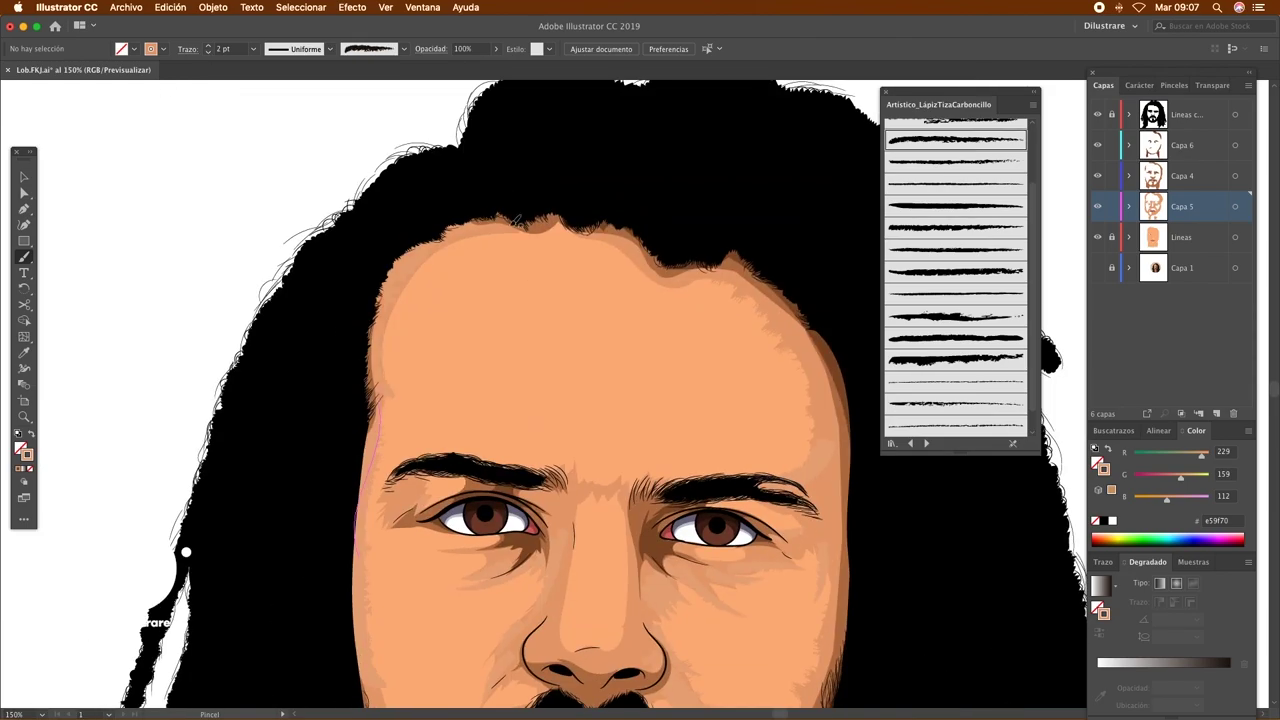
scroll(464, 265, "up", 3)
Select the light highlight strokes, zoom to the eyes and nose bridge, and make Capa 4 active
left_click_drag(464, 265, 438, 88)
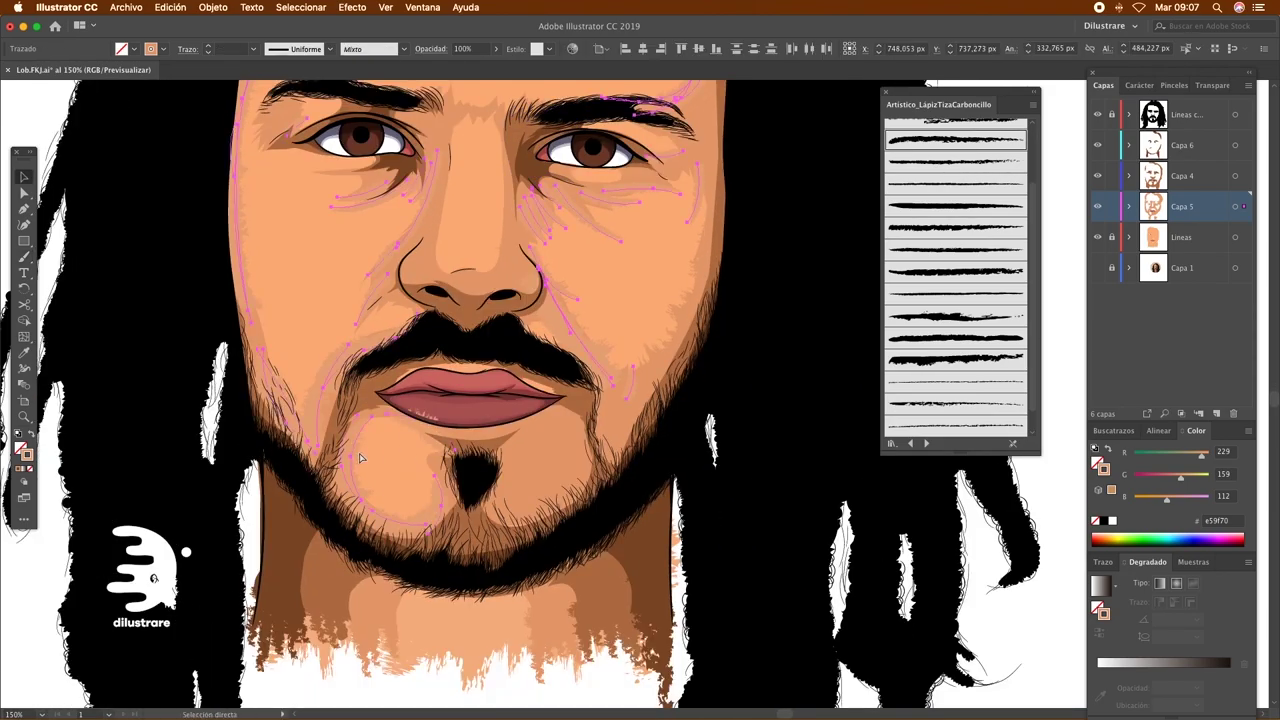
key("ctrl+plus")
key("shift+x")
key("shift+x")
key("b")
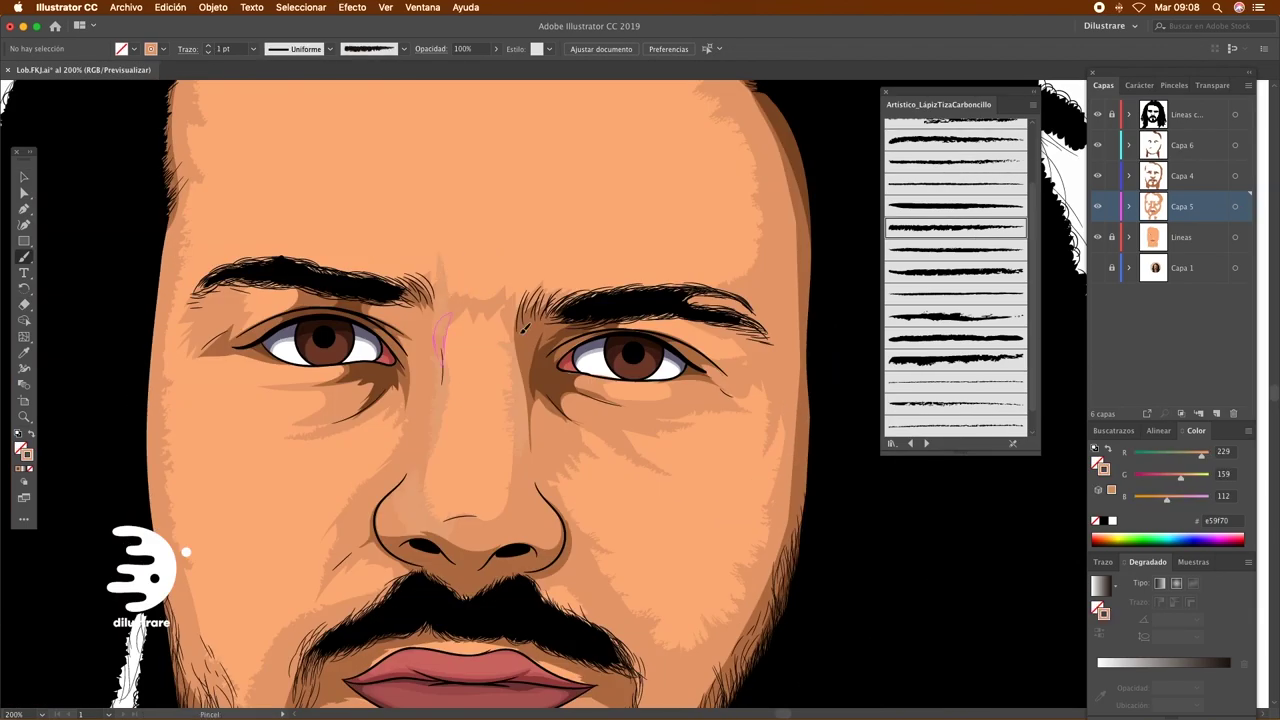
scroll(571, 396, "down", 3)
scroll(571, 396, "down", 5)
left_click(300, 7)
left_click(310, 70)
key("a")
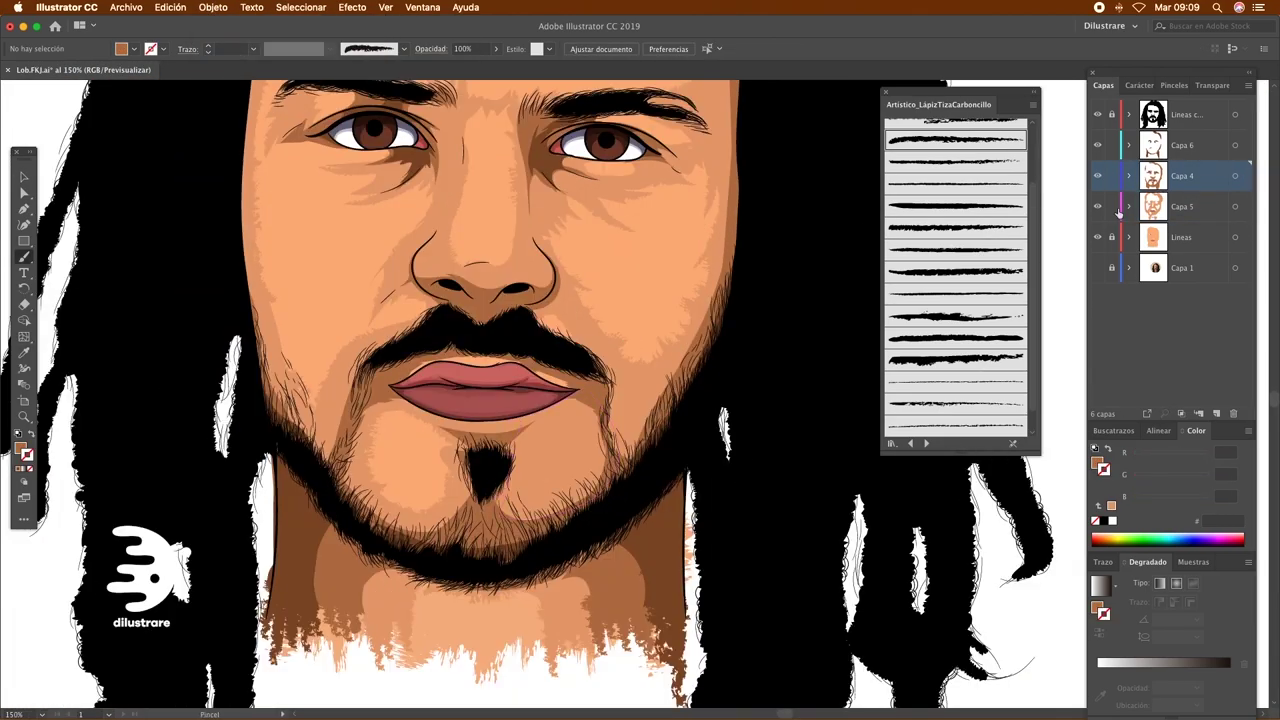
Pan around the close-up face and paint a short dark brown shading stroke
scroll(412, 405, "up", 10)
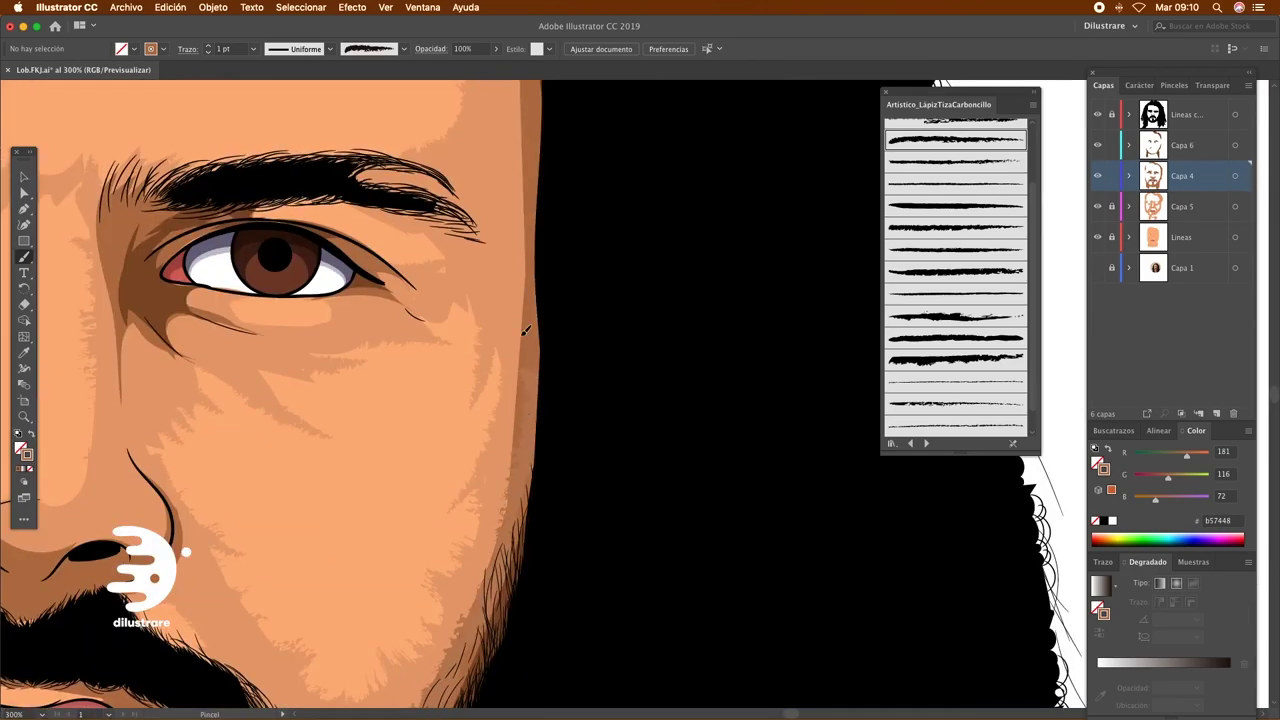
scroll(494, 183, "down", 5)
scroll(494, 183, "down", 5)
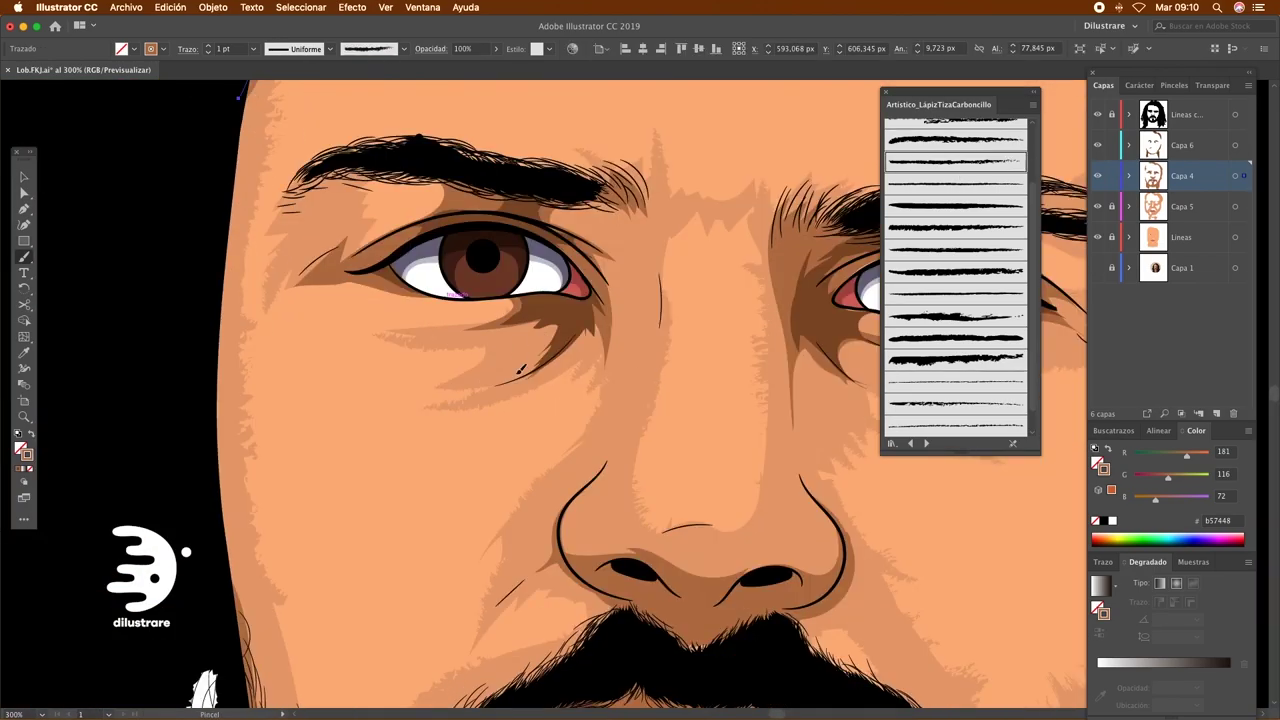
scroll(370, 324, "up", 1)
left_click_drag(302, 341, 370, 324)
scroll(370, 324, "right", 10)
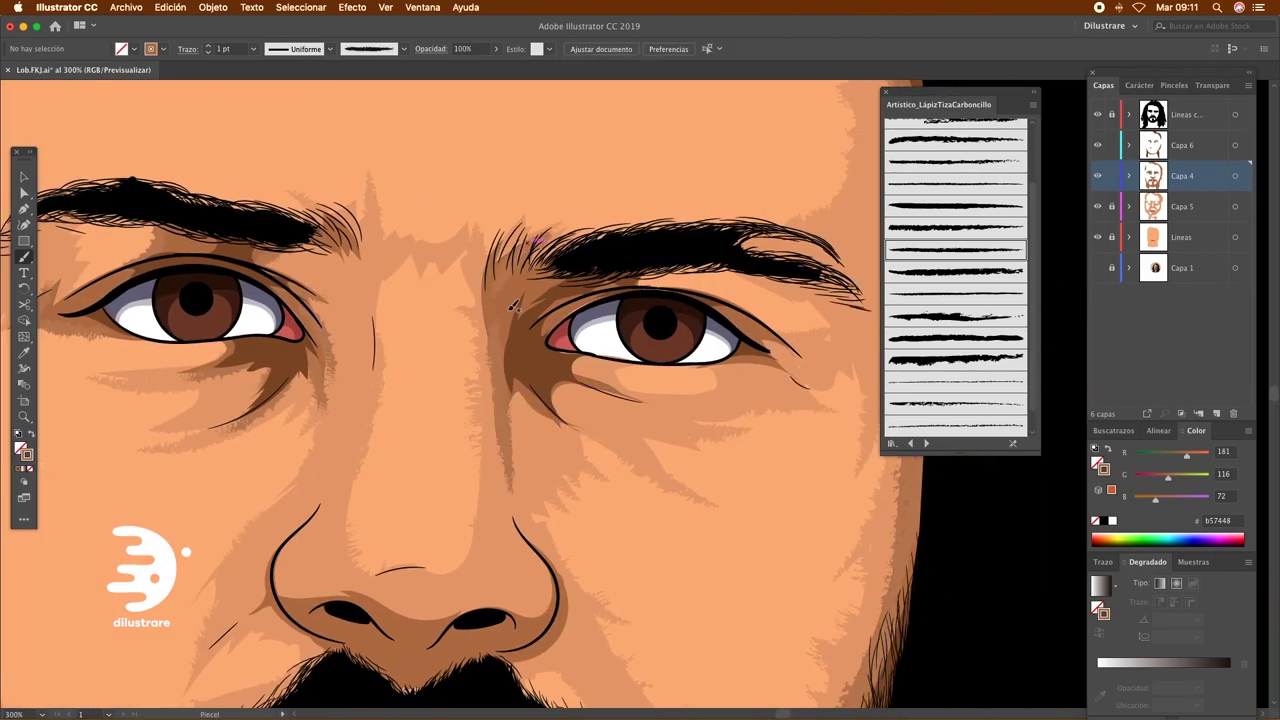
scroll(600, 340, "down", 2)
scroll(713, 349, "right", 1)
scroll(657, 443, "down", 5)
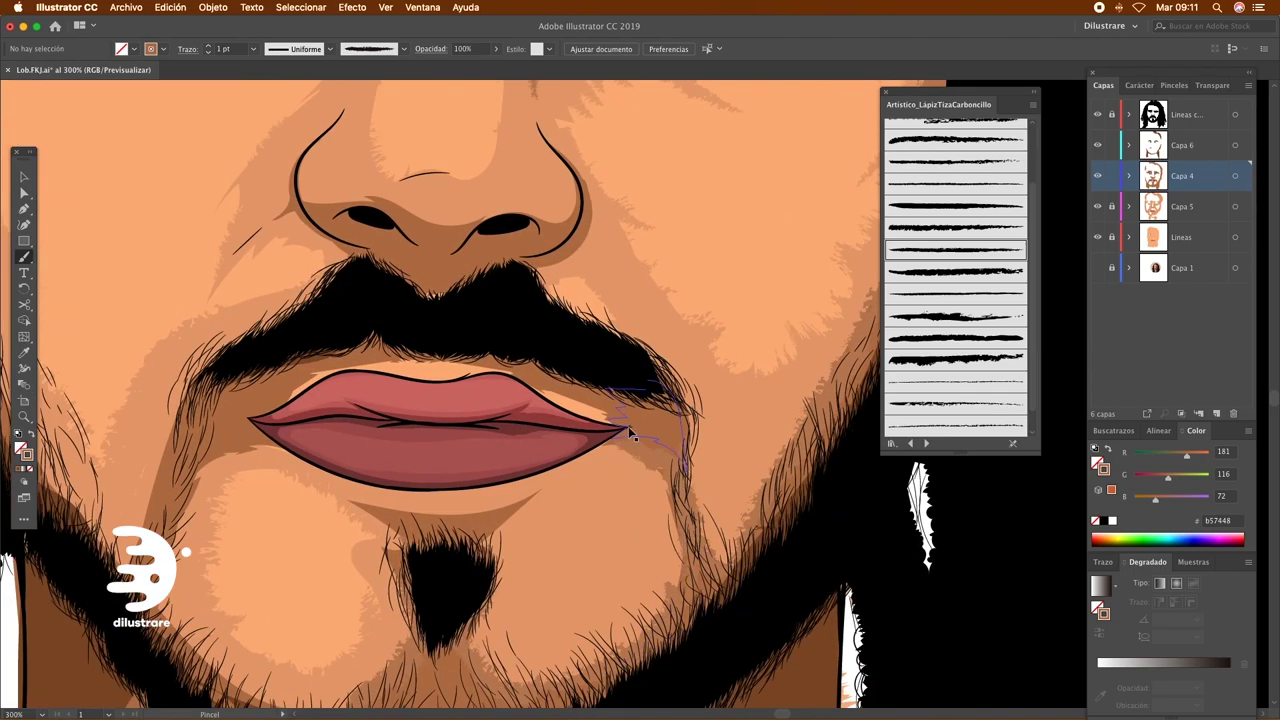
scroll(500, 460, "down", 3)
Zoom out to the whole face and paint a short dark stroke beside the lip corner
scroll(253, 478, "up", 2)
scroll(253, 478, "up", 3)
scroll(253, 478, "up", 1)
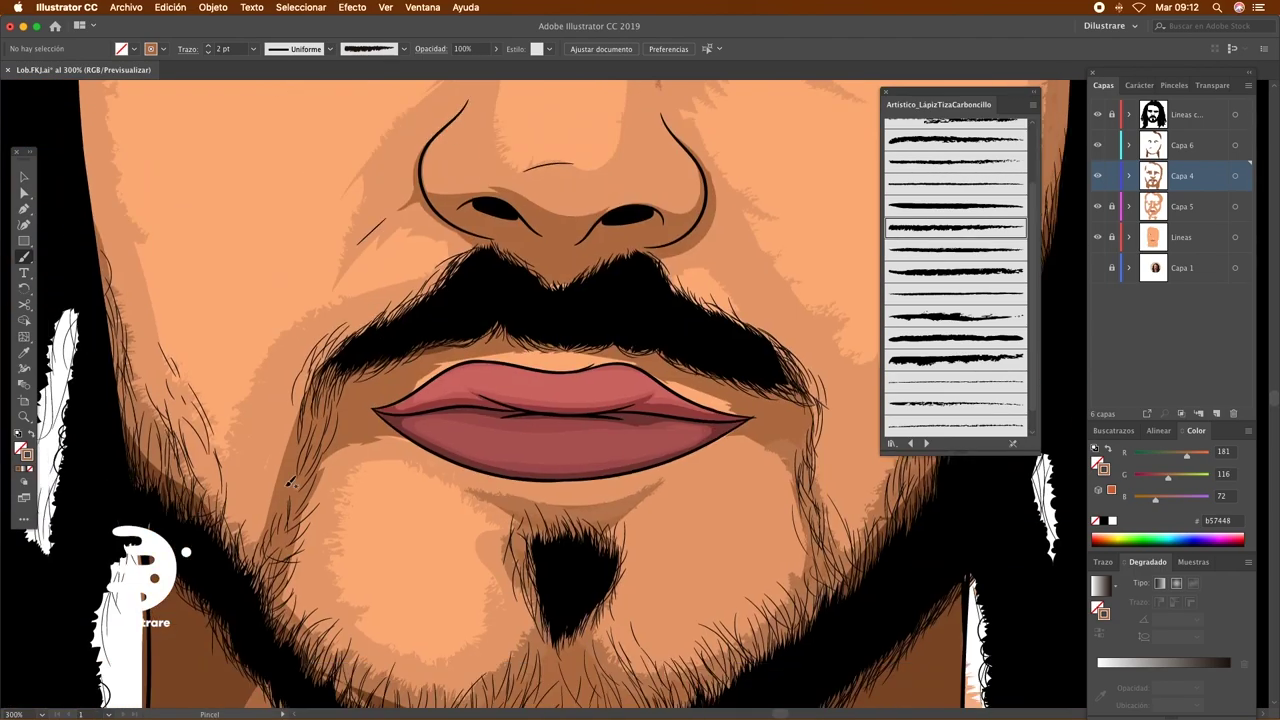
scroll(453, 440, "up", 3)
scroll(453, 440, "down", 4)
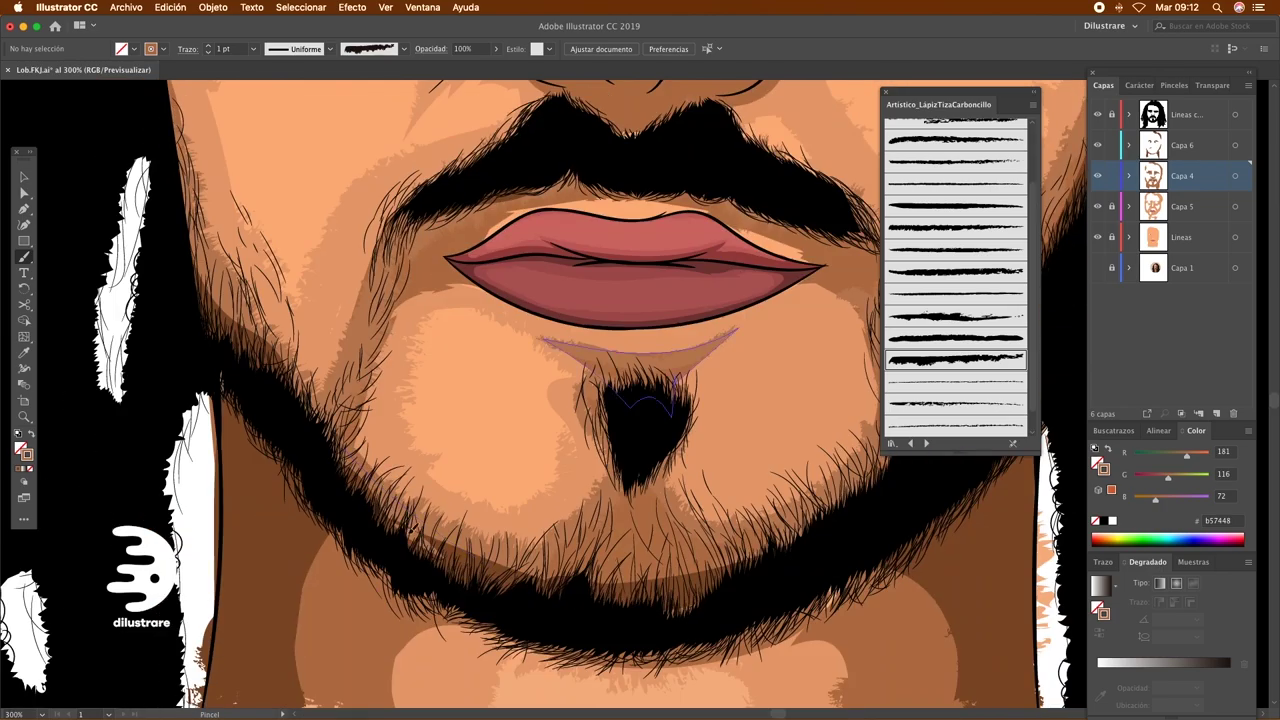
scroll(500, 430, "down", 3)
scroll(688, 398, "down", 2)
key("super+1")
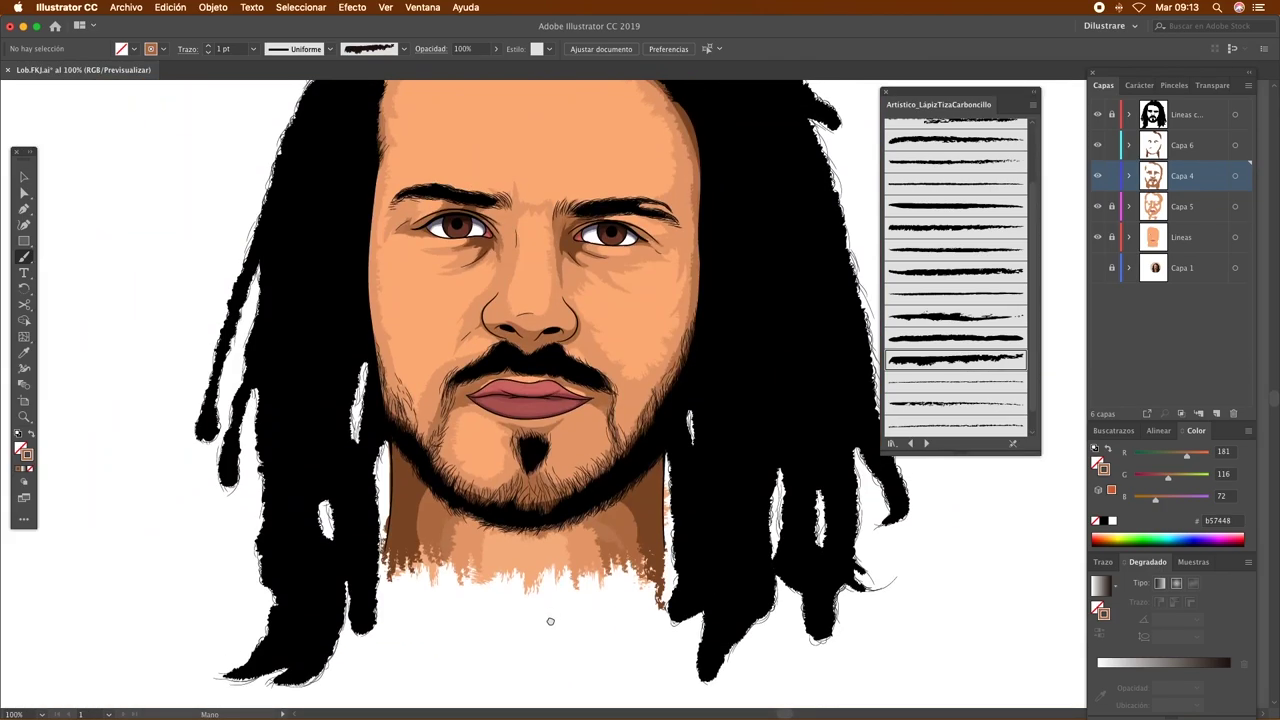
left_click_drag(588, 372, 592, 452)
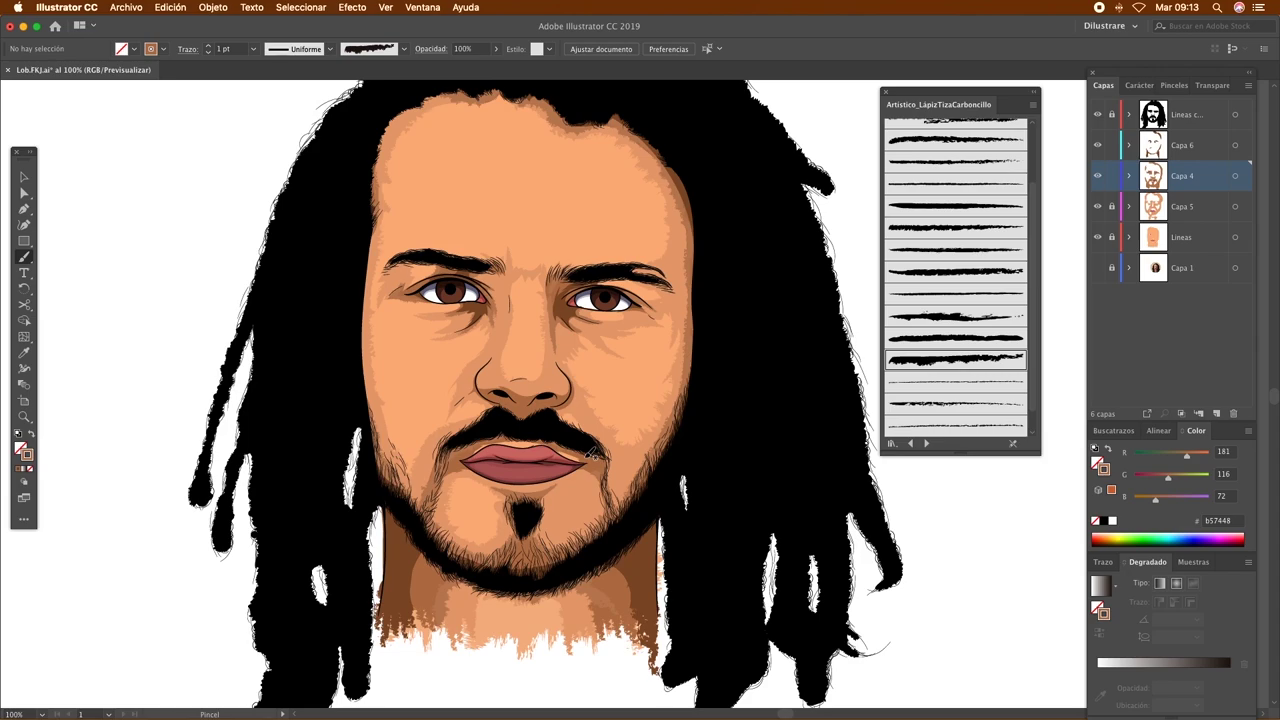
left_click_drag(600, 478, 604, 527)
scroll(600, 500, "down", 1)
Select all paths with the same stroke colour, expand their appearance, and apply the beard's dark style
key("v")
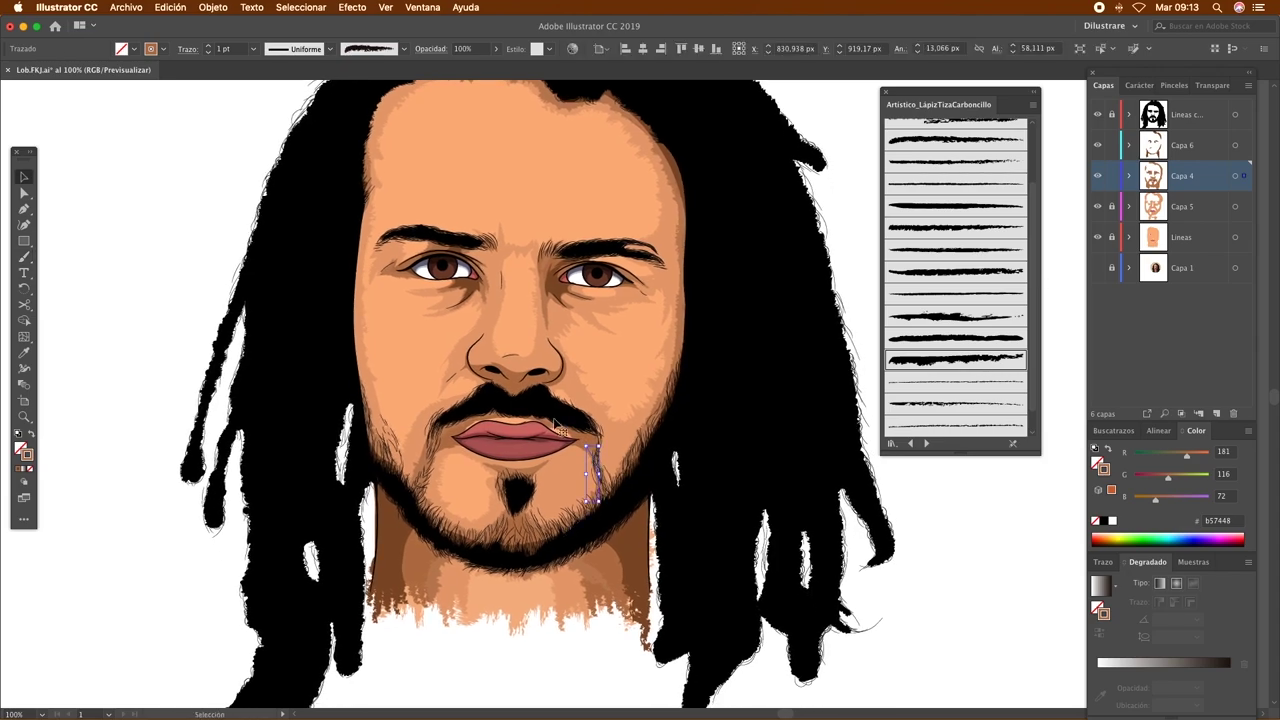
left_click(322, 8)
mouse_move(298, 140)
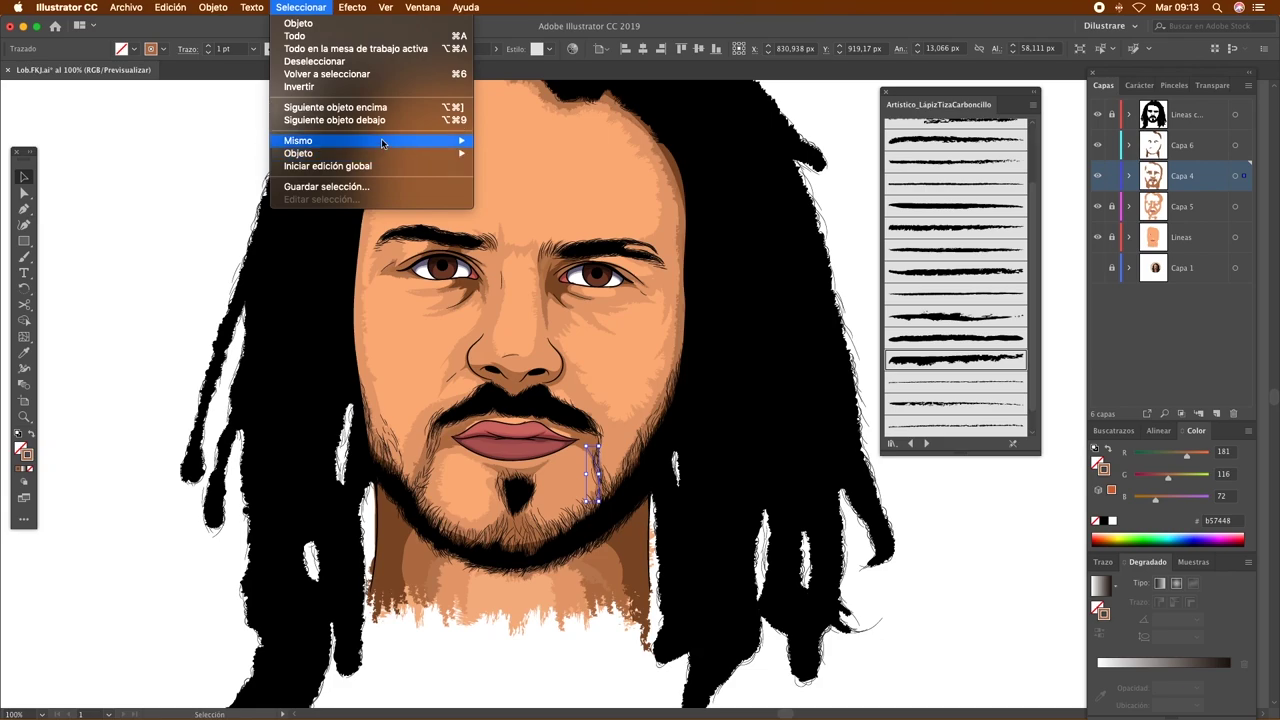
left_click(545, 223)
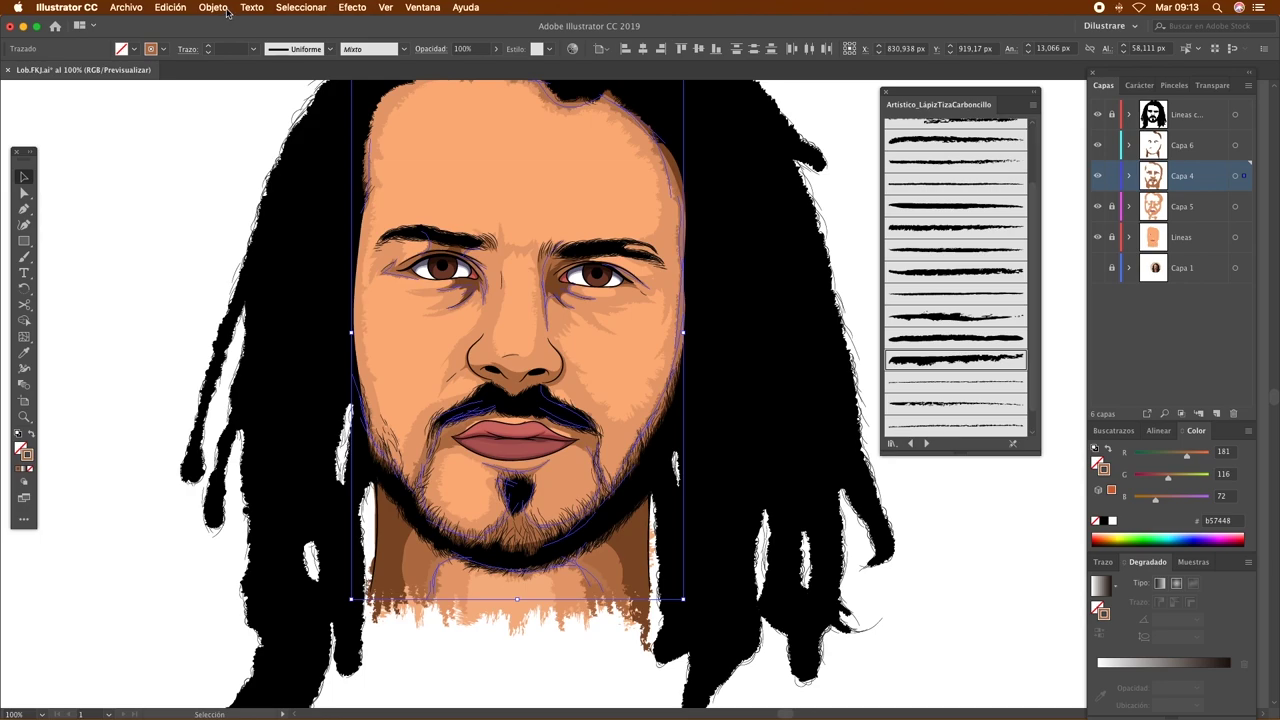
left_click(227, 10)
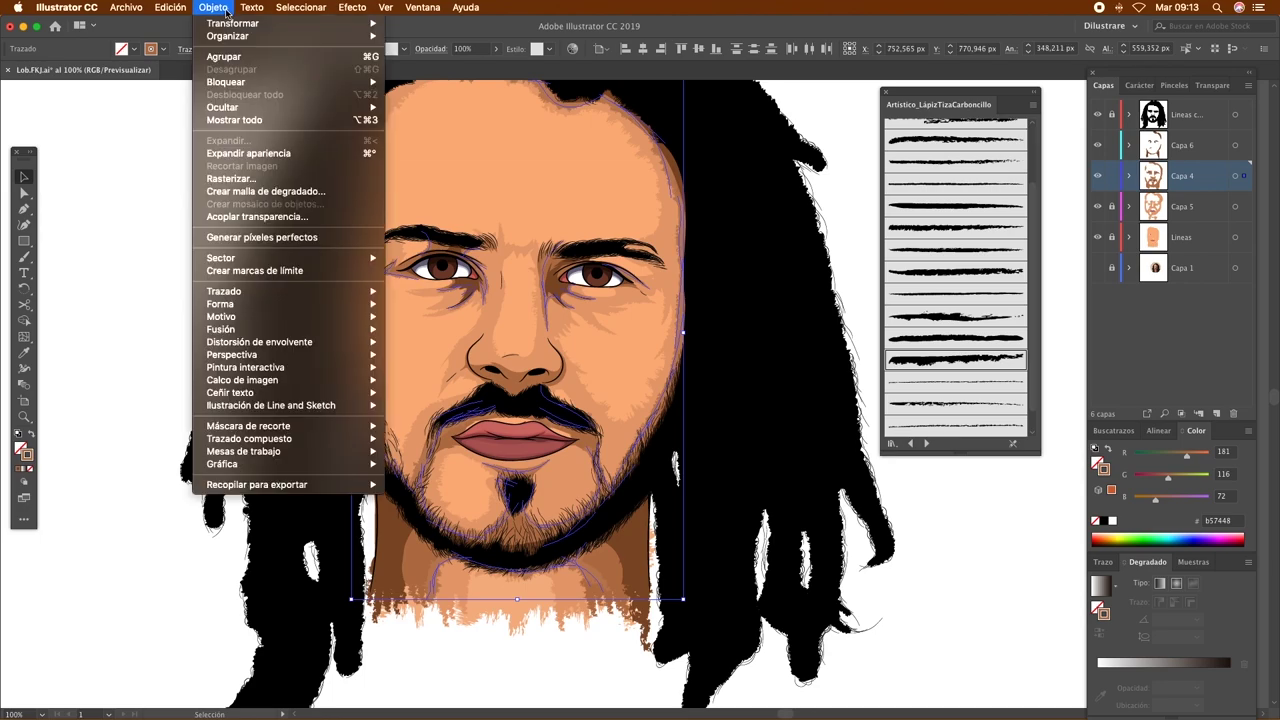
left_click(270, 154)
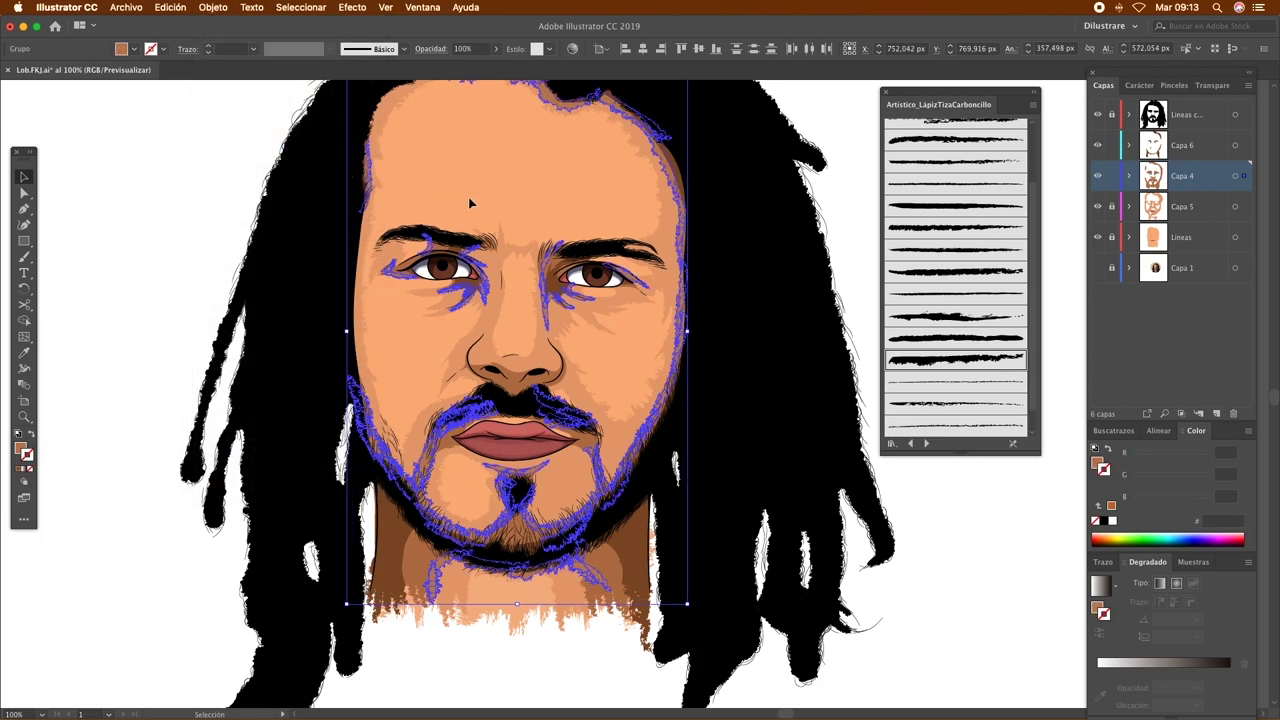
key("i")
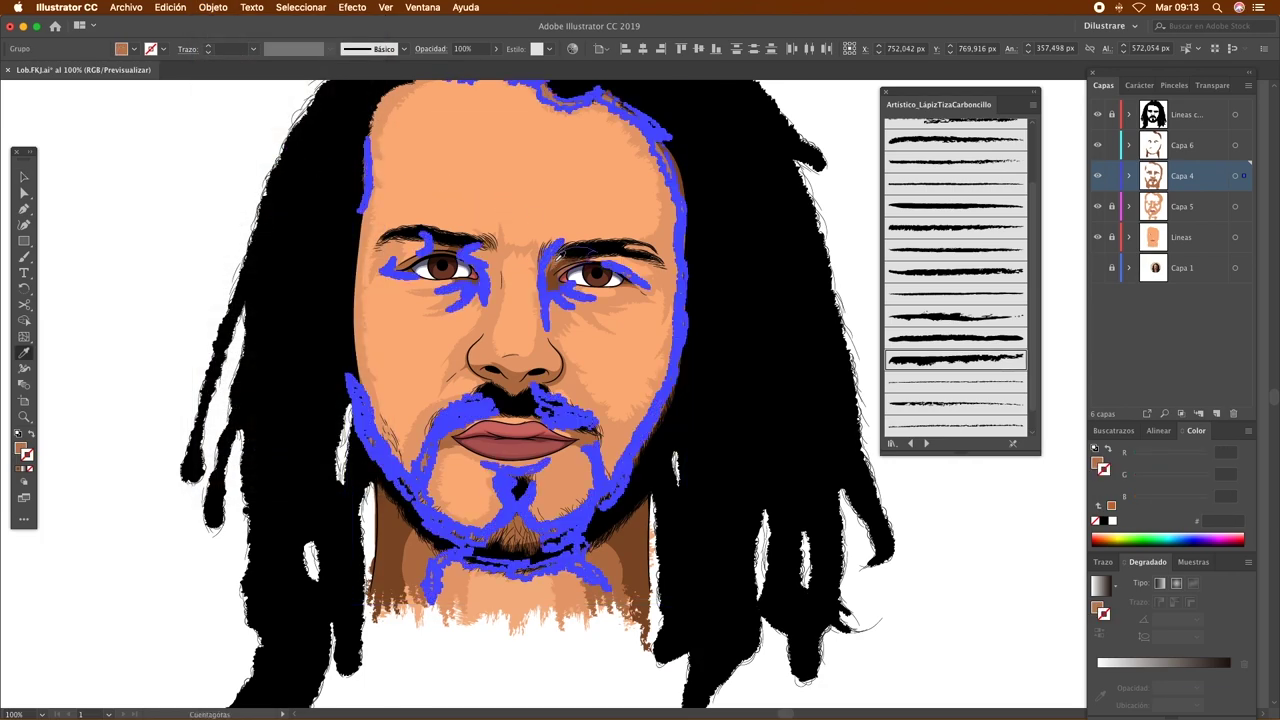
left_click(558, 280)
key("a")
left_click(567, 666)
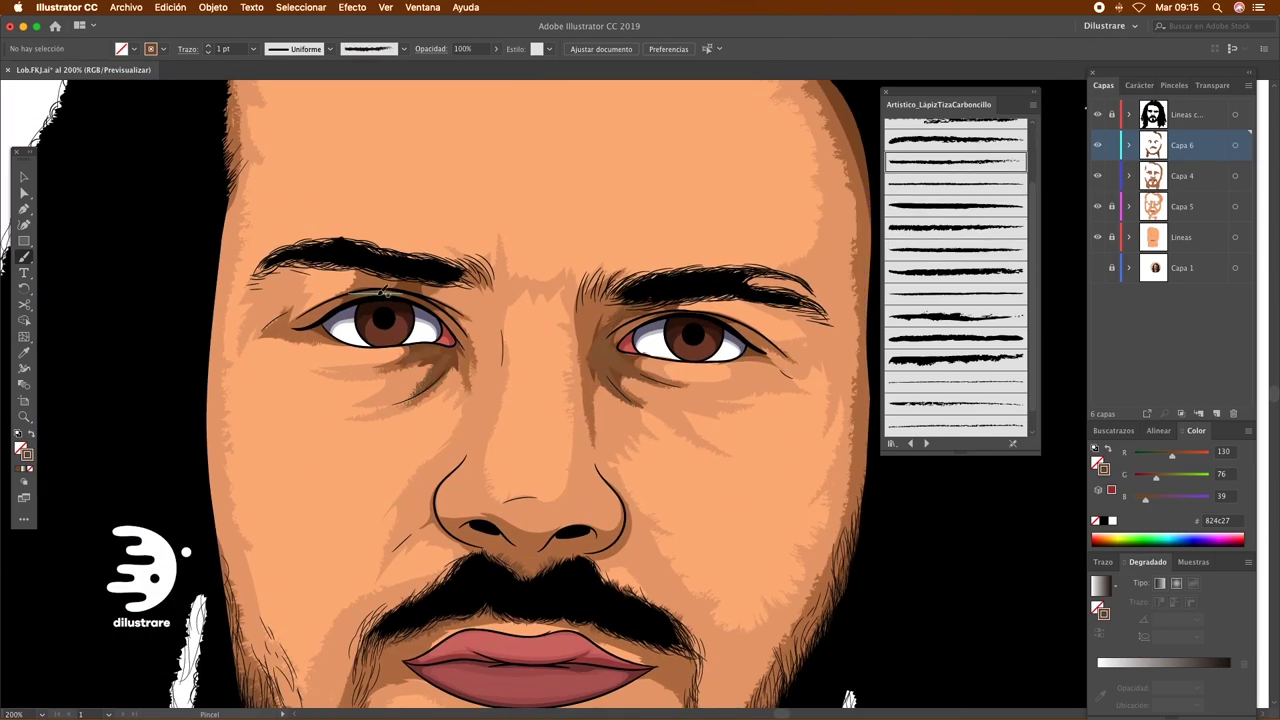
Zoom in on the mouth and paint a thin brush stroke along the upper lip line
scroll(697, 380, "right", 5)
scroll(697, 380, "up", 5)
scroll(500, 380, "up", 3)
scroll(400, 360, "down", 15)
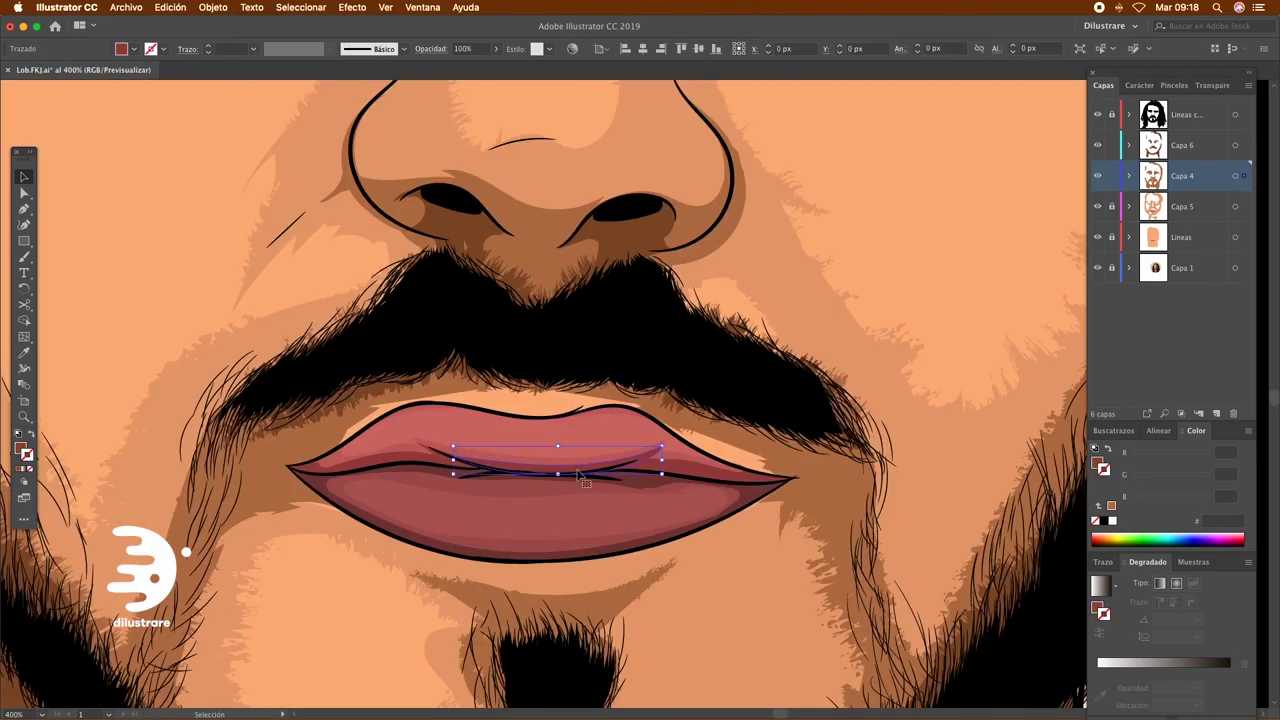
key("b")
key("super+plus")
left_click_drag(435, 368, 768, 375)
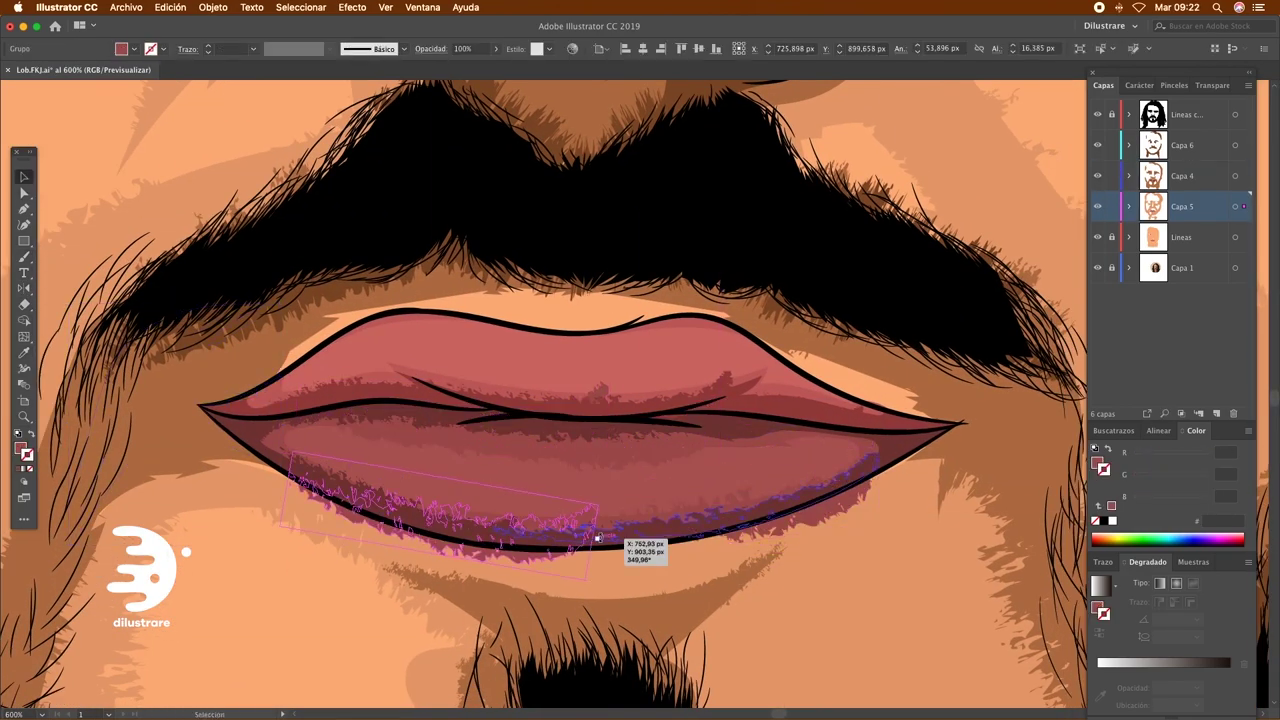
Erase the rough lip texture along the lower lip, from its left corner to its right corner
left_click(834, 577)
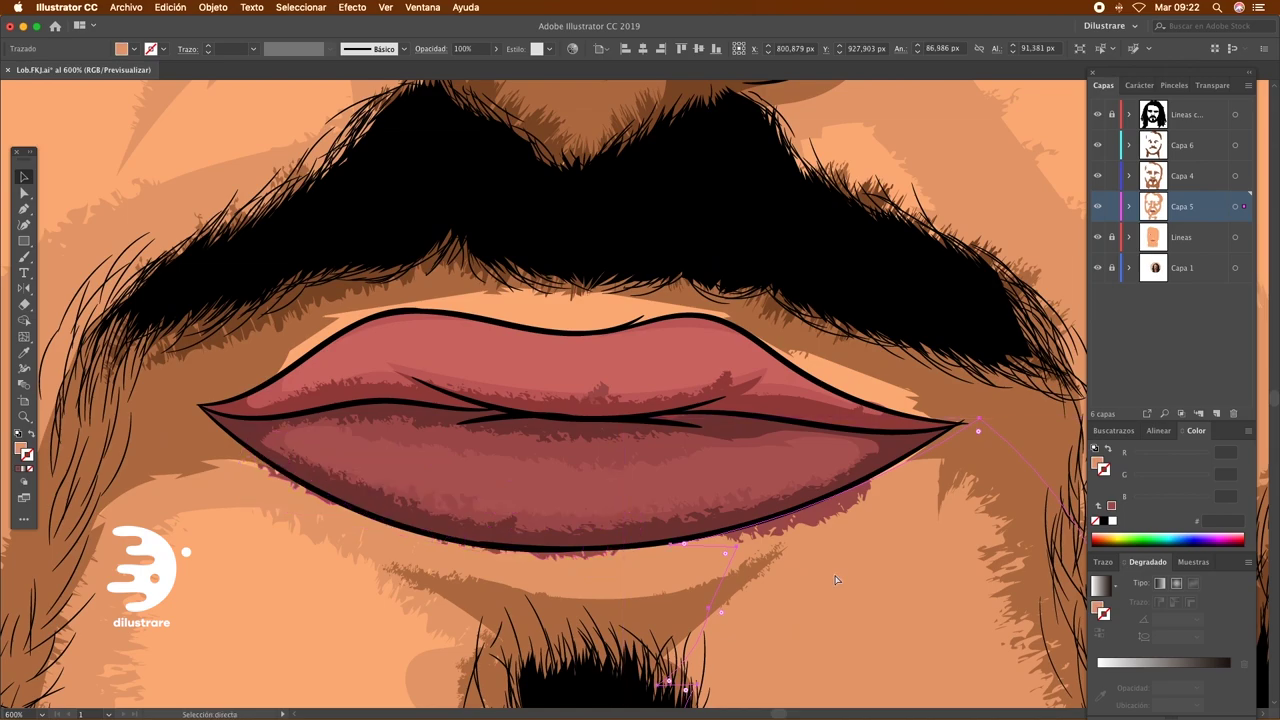
left_click(640, 540)
key("shift+e")
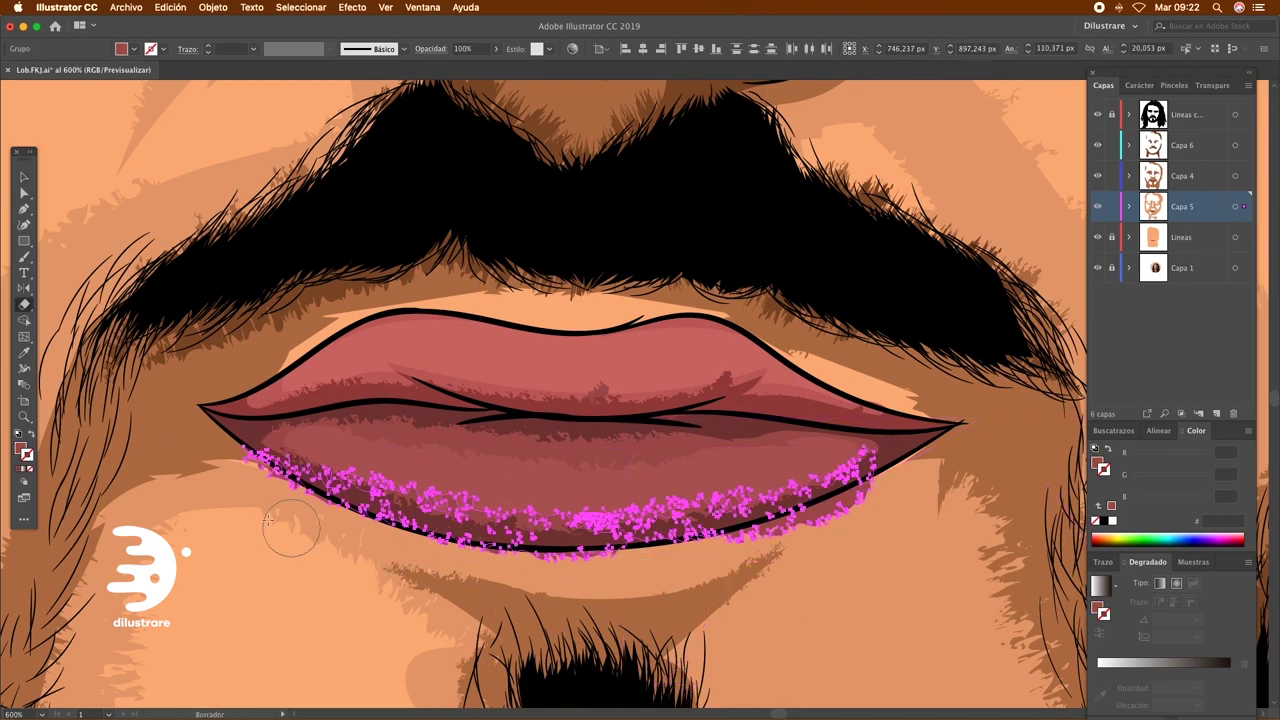
left_click_drag(226, 463, 503, 574)
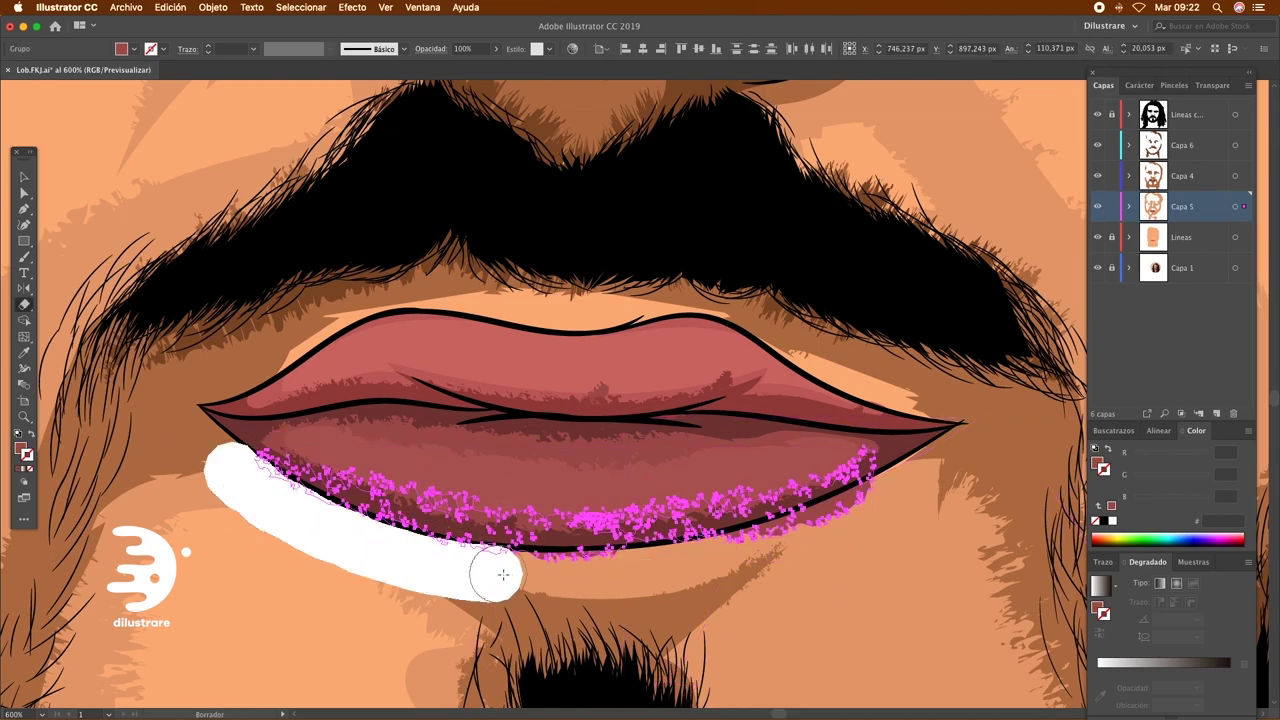
mouse_move(503, 574)
left_mouse_down()
mouse_move(838, 521)
mouse_move(880, 497)
left_mouse_up()
Zoom out to check the cleaned lip alongside the reference photo
key("v")
left_click(607, 586)
key("ctrl+1")
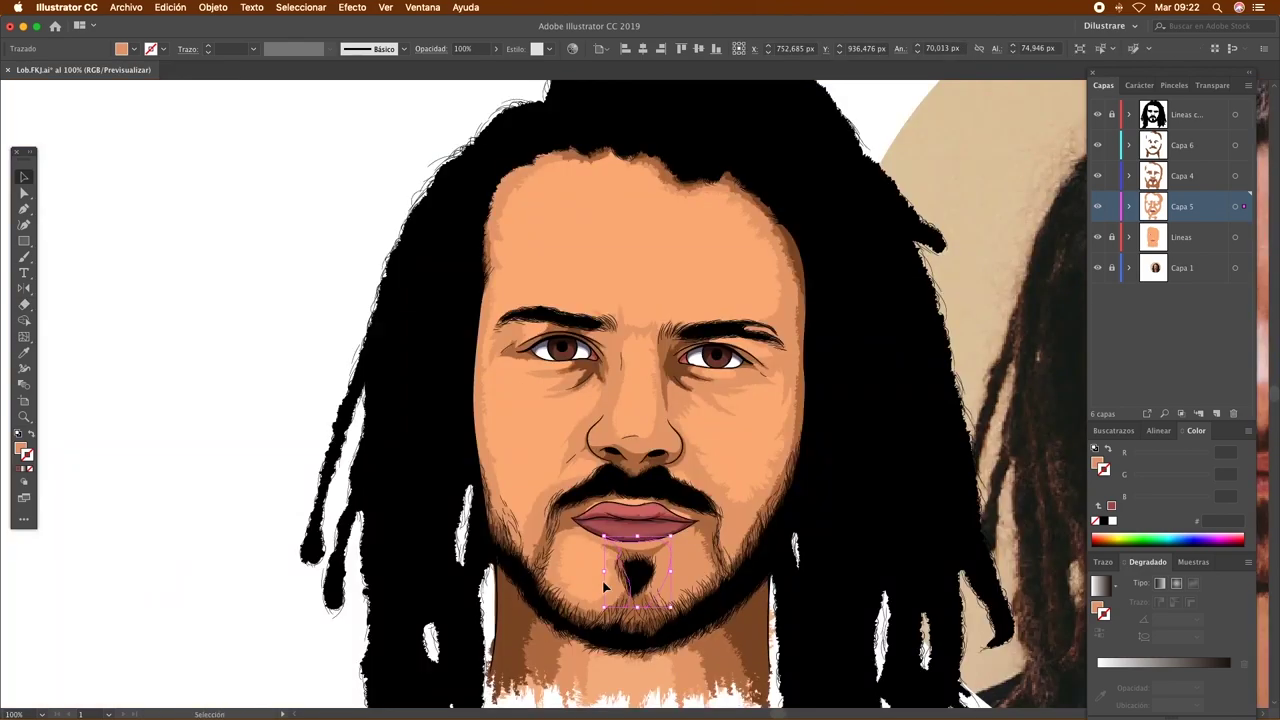
left_click(229, 598)
key("a")
key("ctrl+minus")
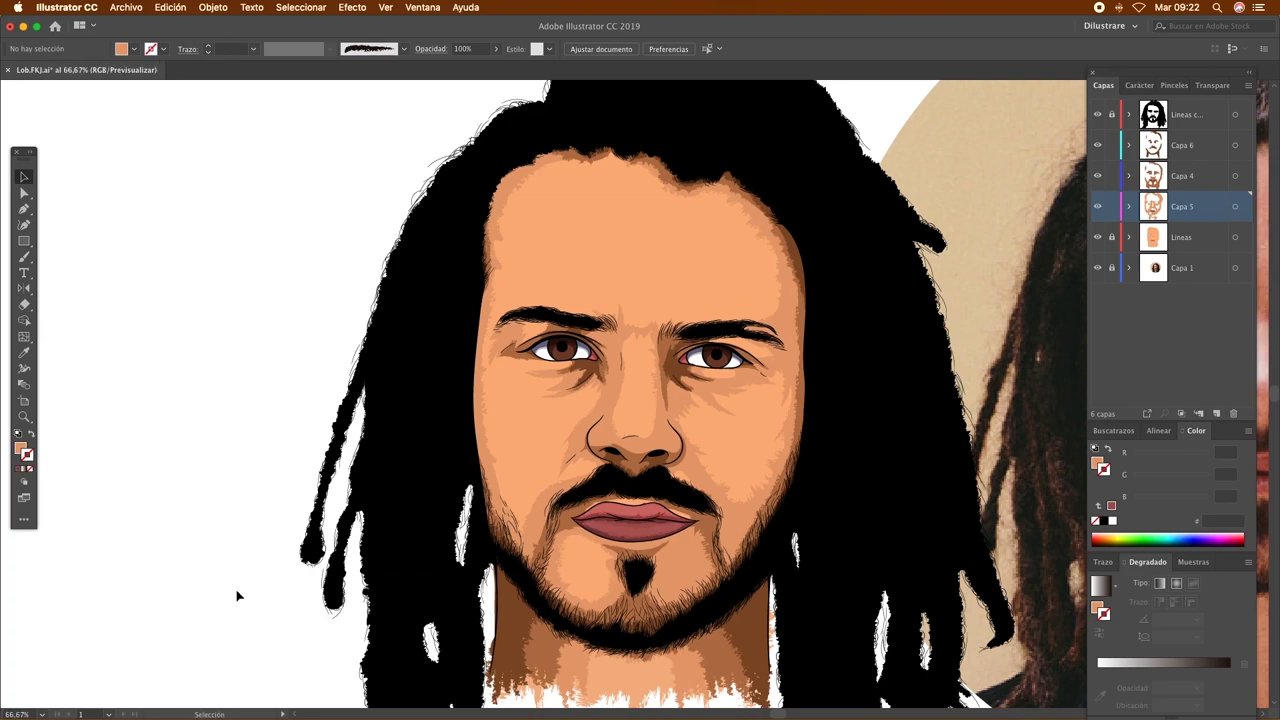
left_click_drag(294, 599, 272, 569)
left_click_drag(451, 626, 428, 625)
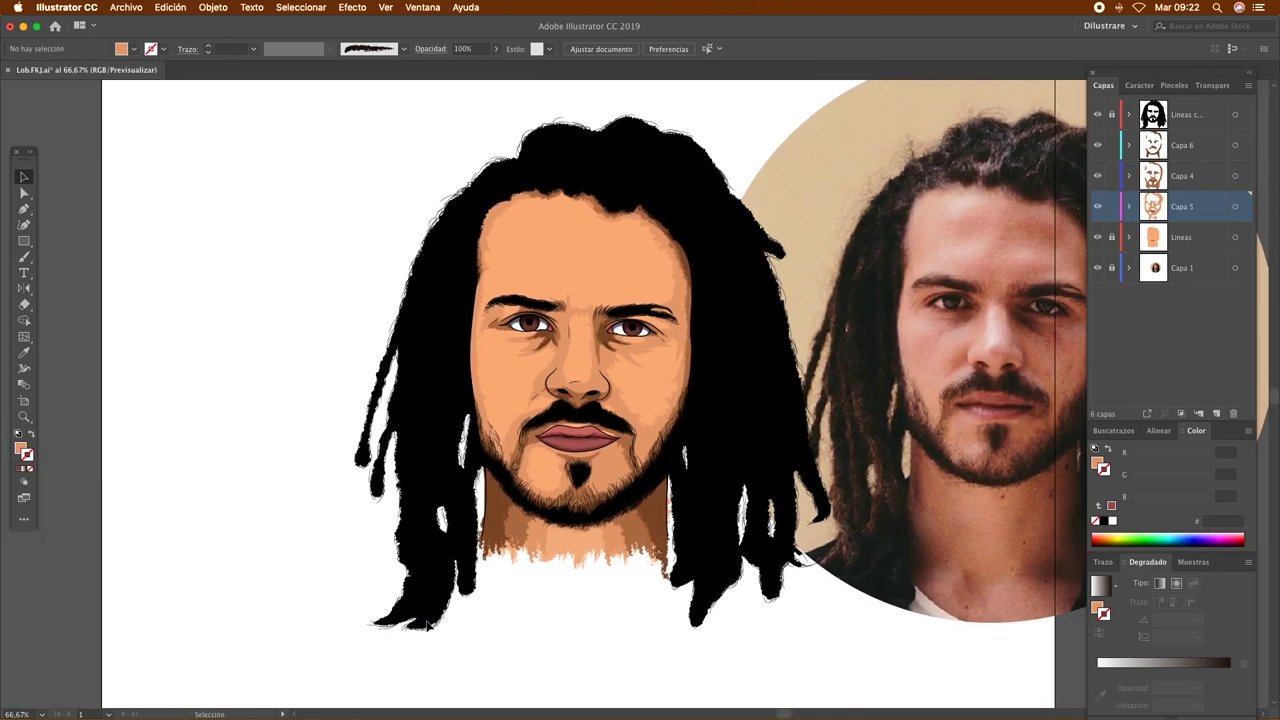
Zoom out to the whole artboard, then zoom in on the neck beside the hair
key("ctrl+minus")
key("b")
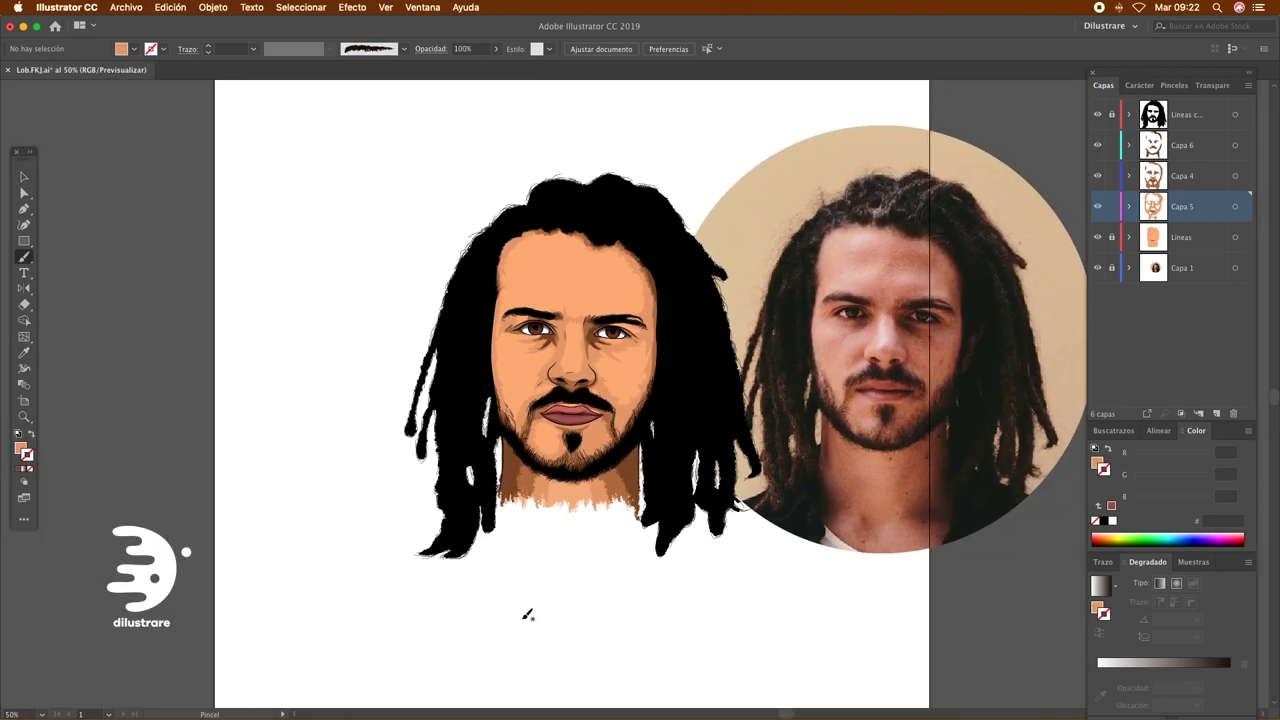
key("v")
scroll(600, 400, "right", 3)
scroll(560, 450, "up", 10)
left_click_drag(470, 362, 399, 442)
scroll(399, 442, "down", 2)
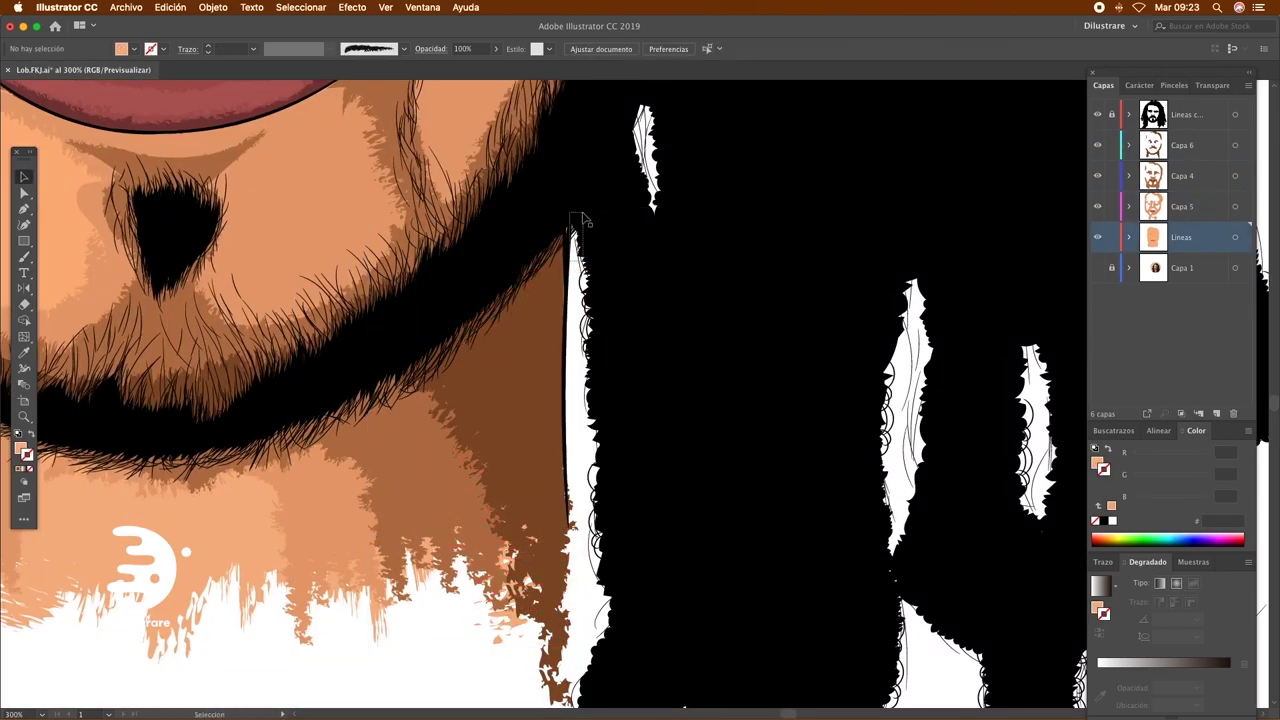
Clear the selection on the face artwork
key("shift+e")
scroll(585, 335, "left", 10)
key("v")
left_click(510, 362)
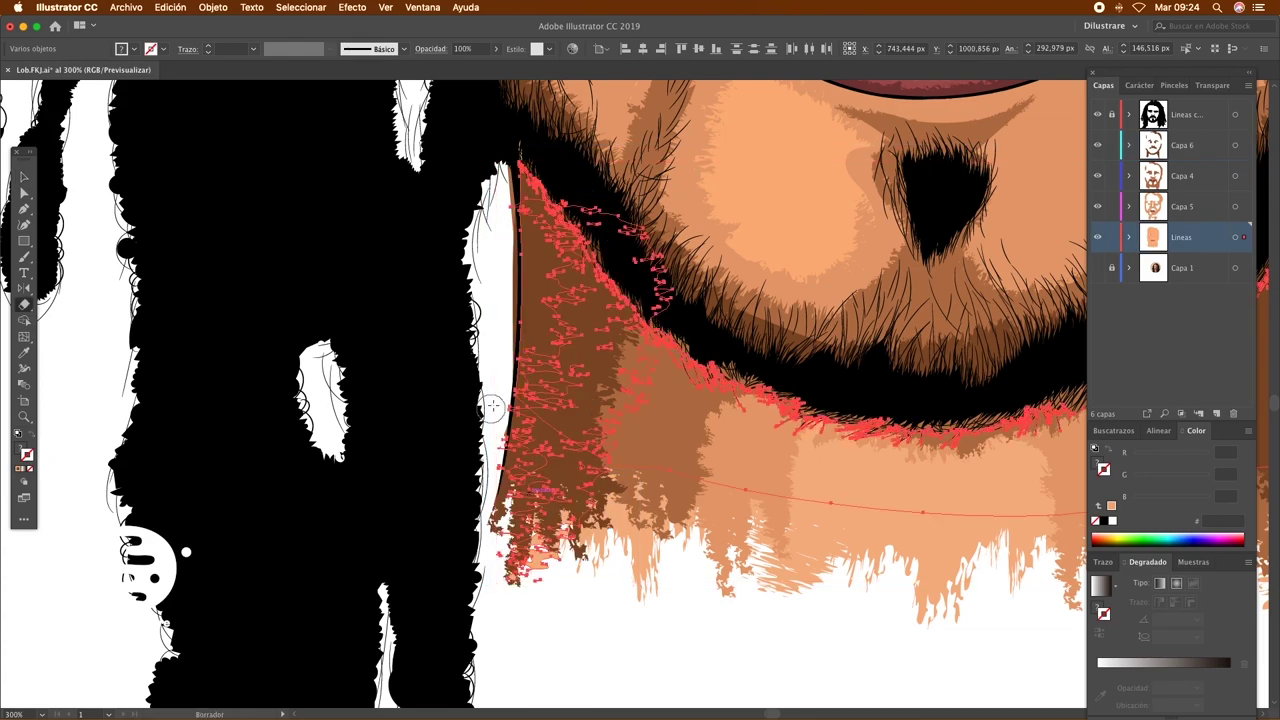
key("ctrl+shift+a")
key("a")
Zoom out to 50% so the whole portrait fills the view without the reference photo
key("ctrl+1")
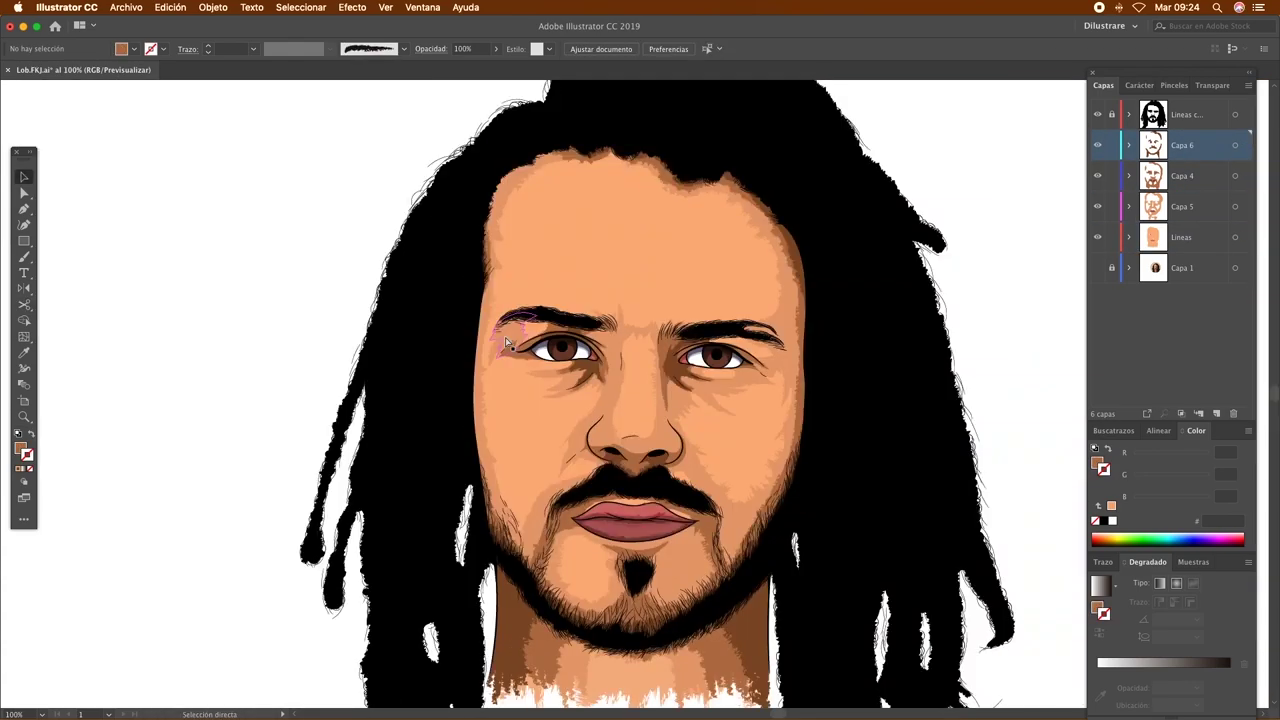
key("v")
scroll(573, 440, "down", 1)
scroll(573, 440, "right", 1)
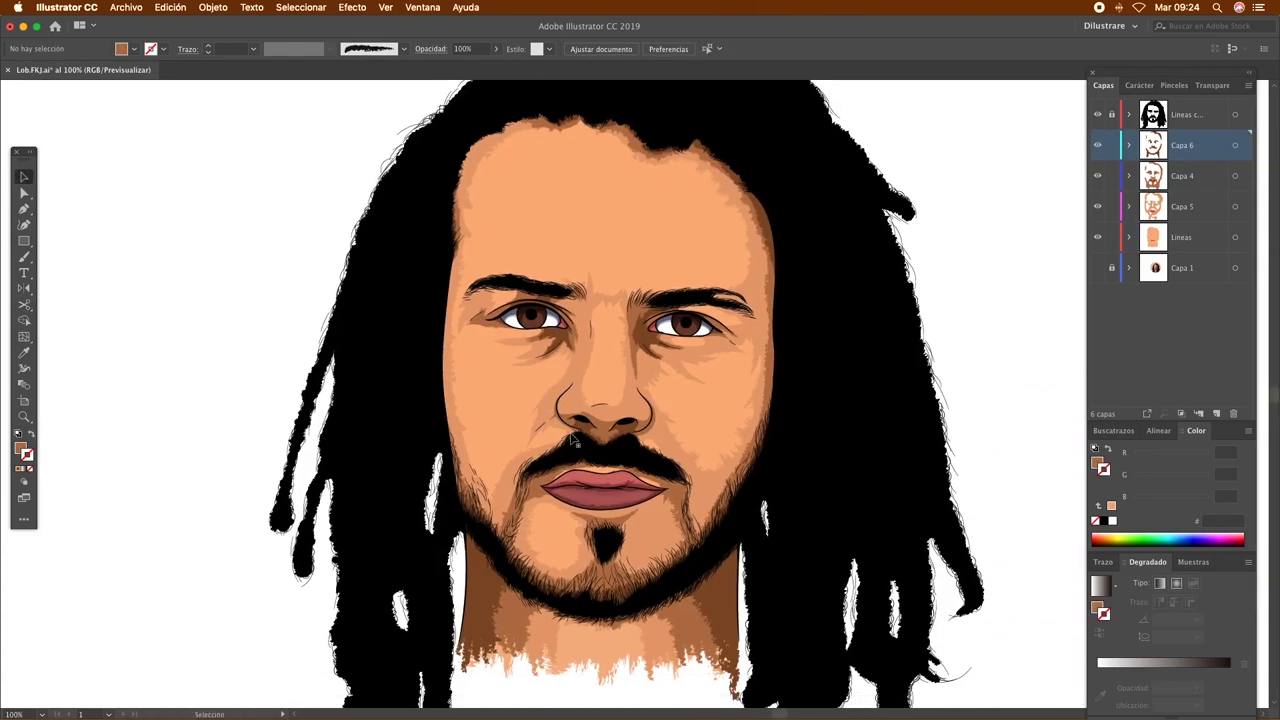
key("ctrl+minus")
key("ctrl+minus")
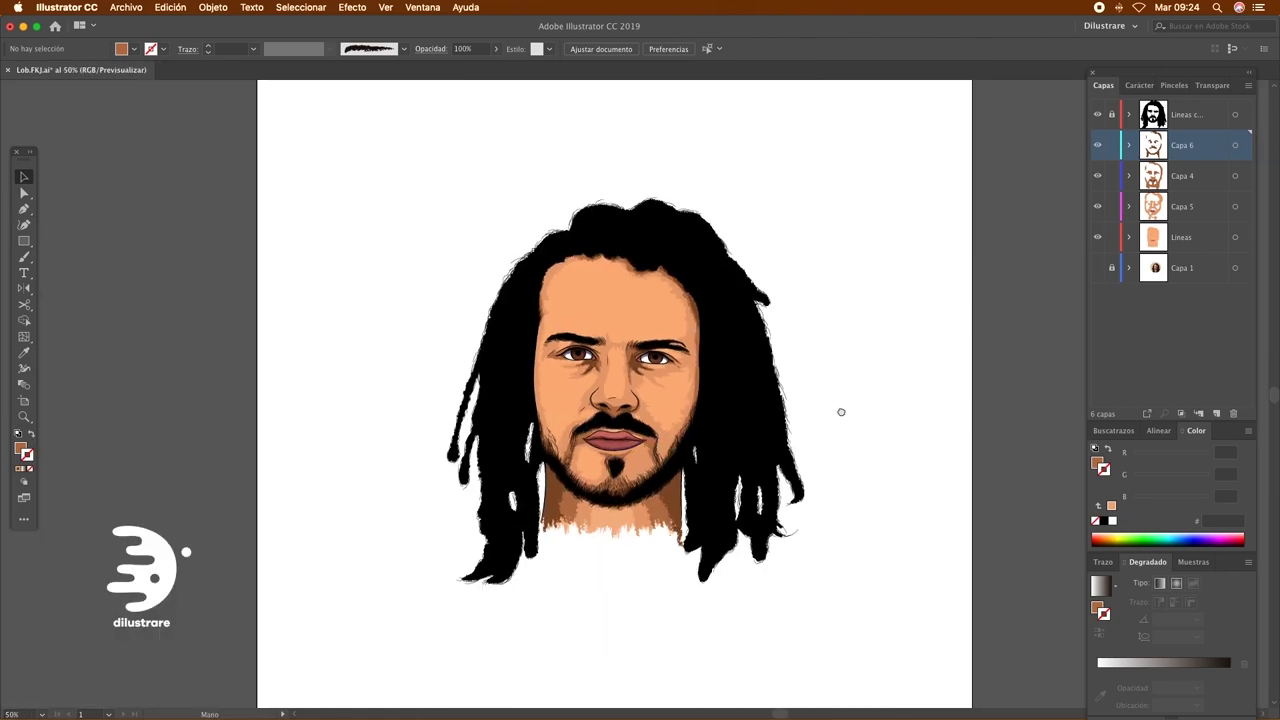
scroll(842, 405, "right", 2)
scroll(842, 405, "down", 1)
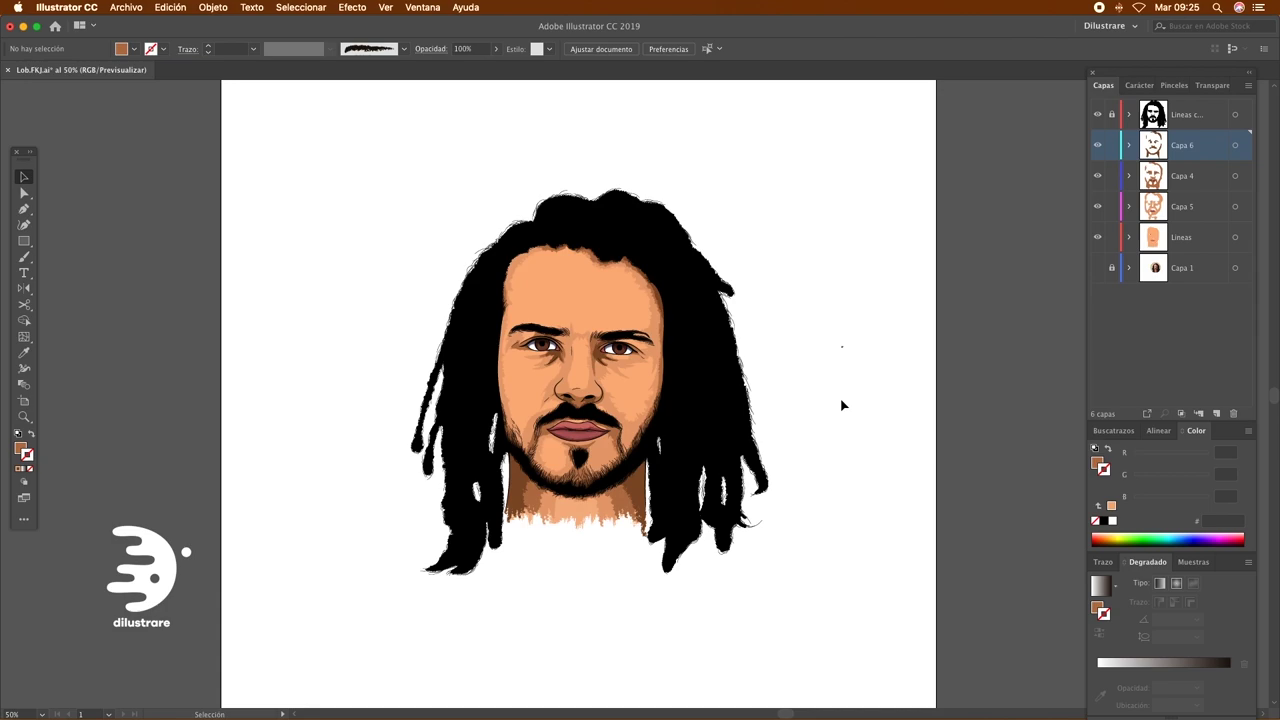
Add layer Capa 7 and set a light peach #fcba8d fill for the Pencil tool
left_click(1217, 414)
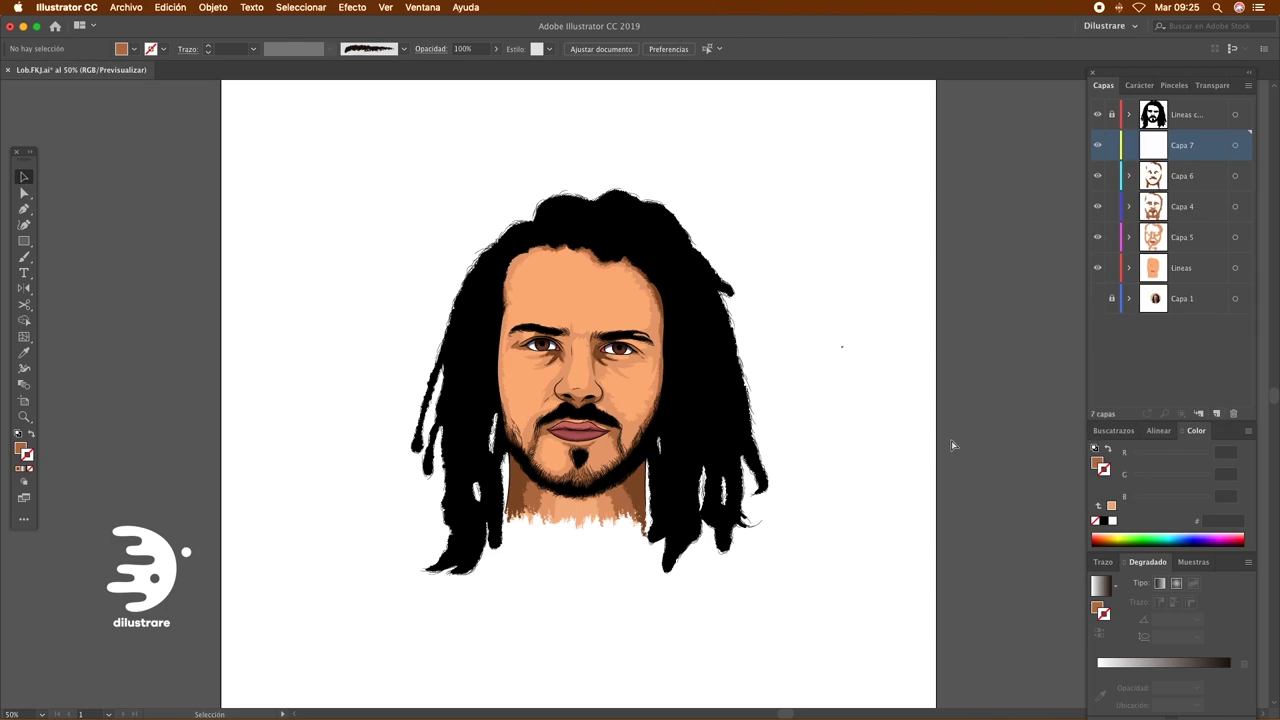
key("super+equal")
key("super+equal")
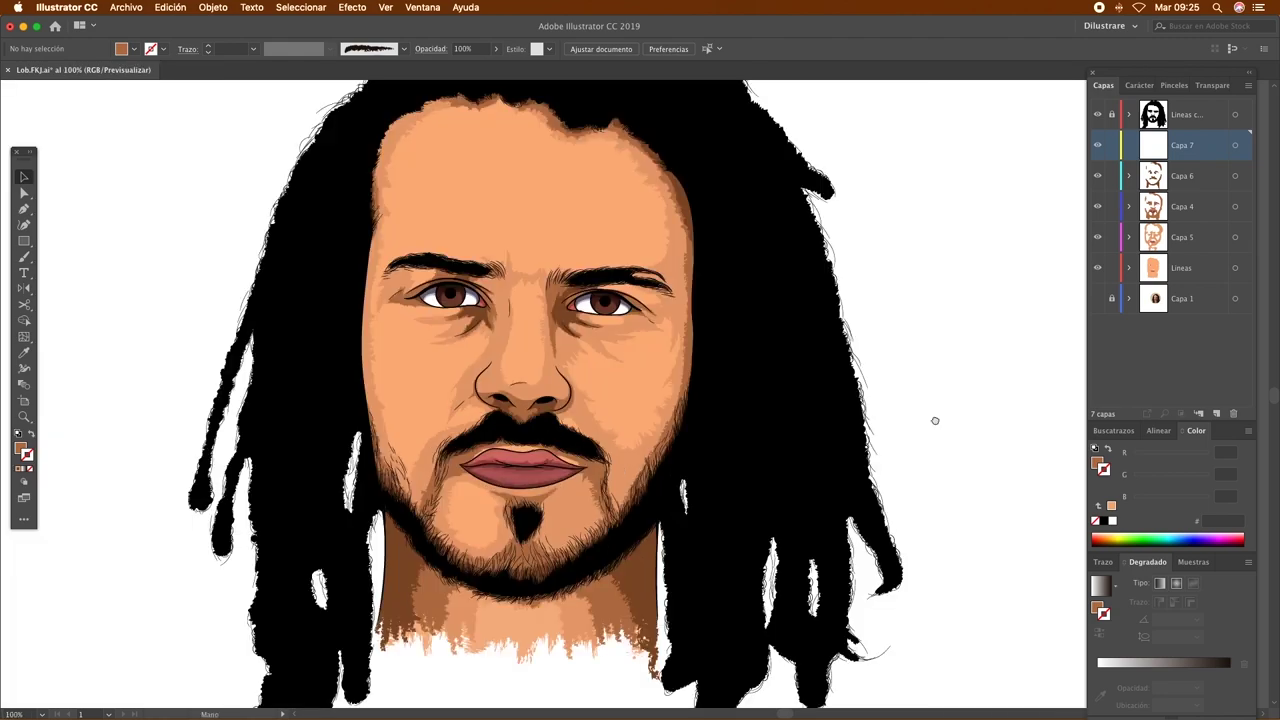
key("super+equal")
key("n")
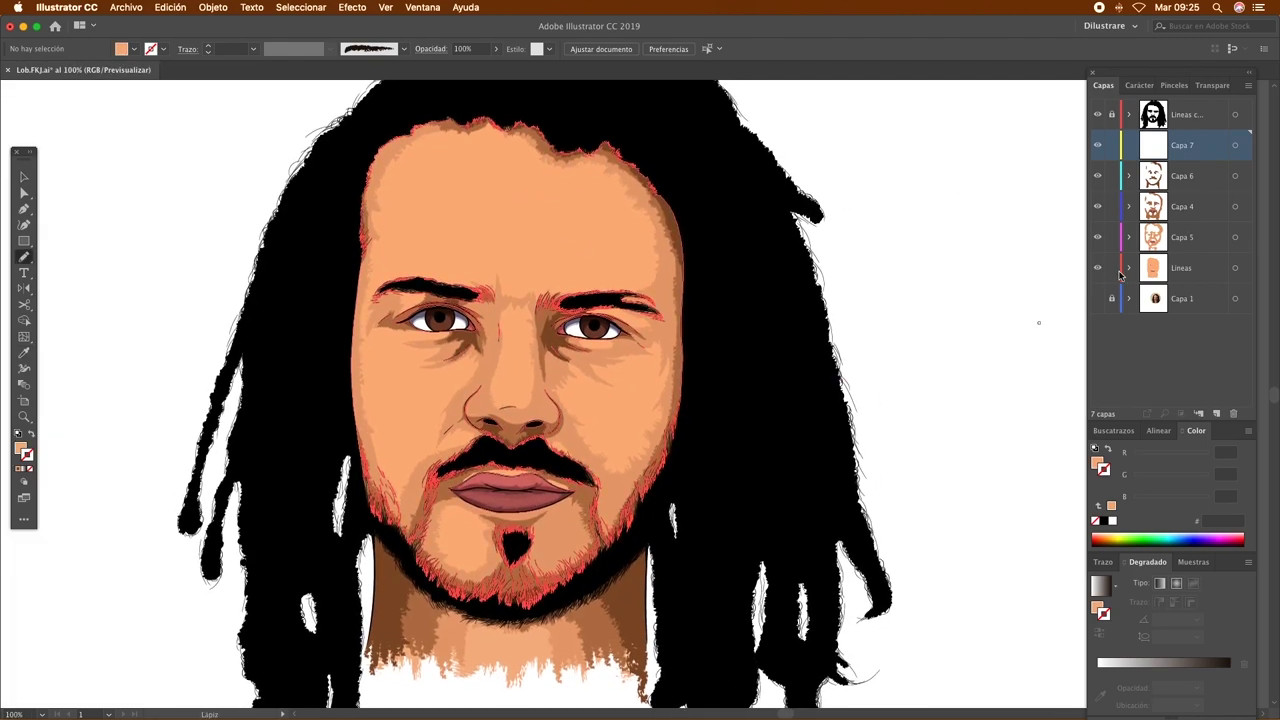
double_click(1099, 464)
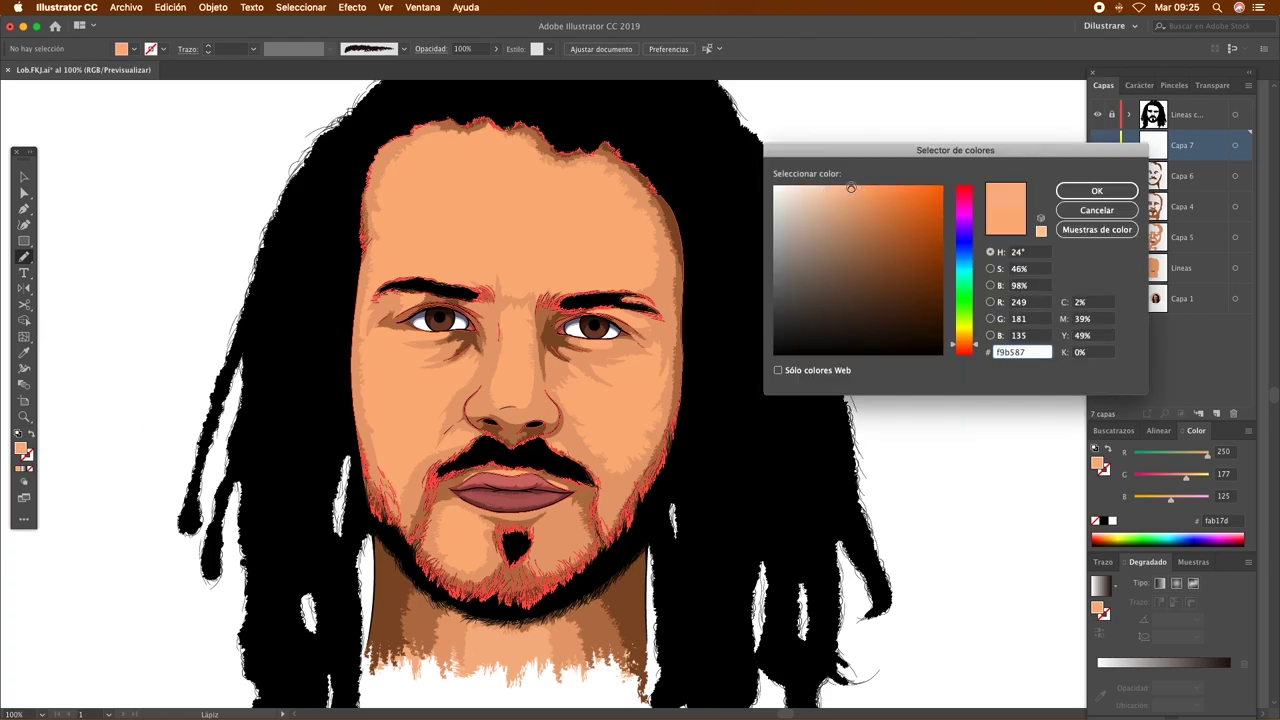
left_click(1096, 189)
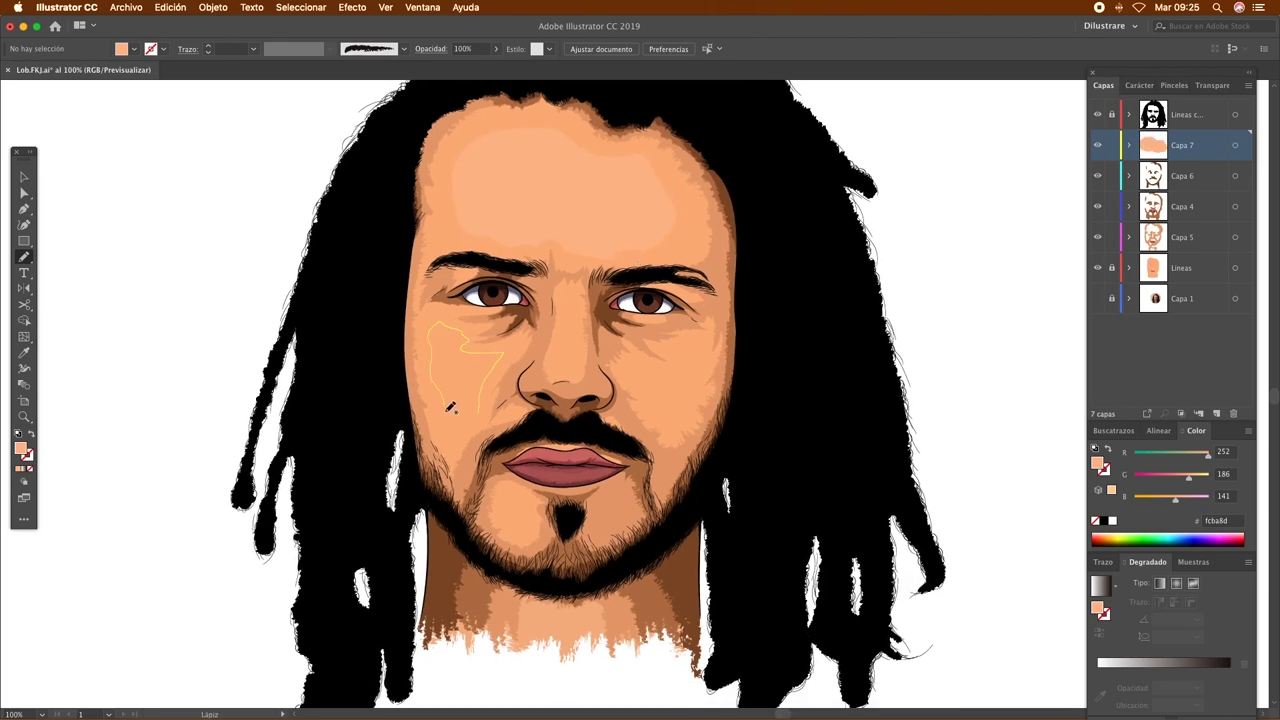
Draw peach highlight shapes on the left and right cheeks
left_click_drag(450, 407, 457, 408)
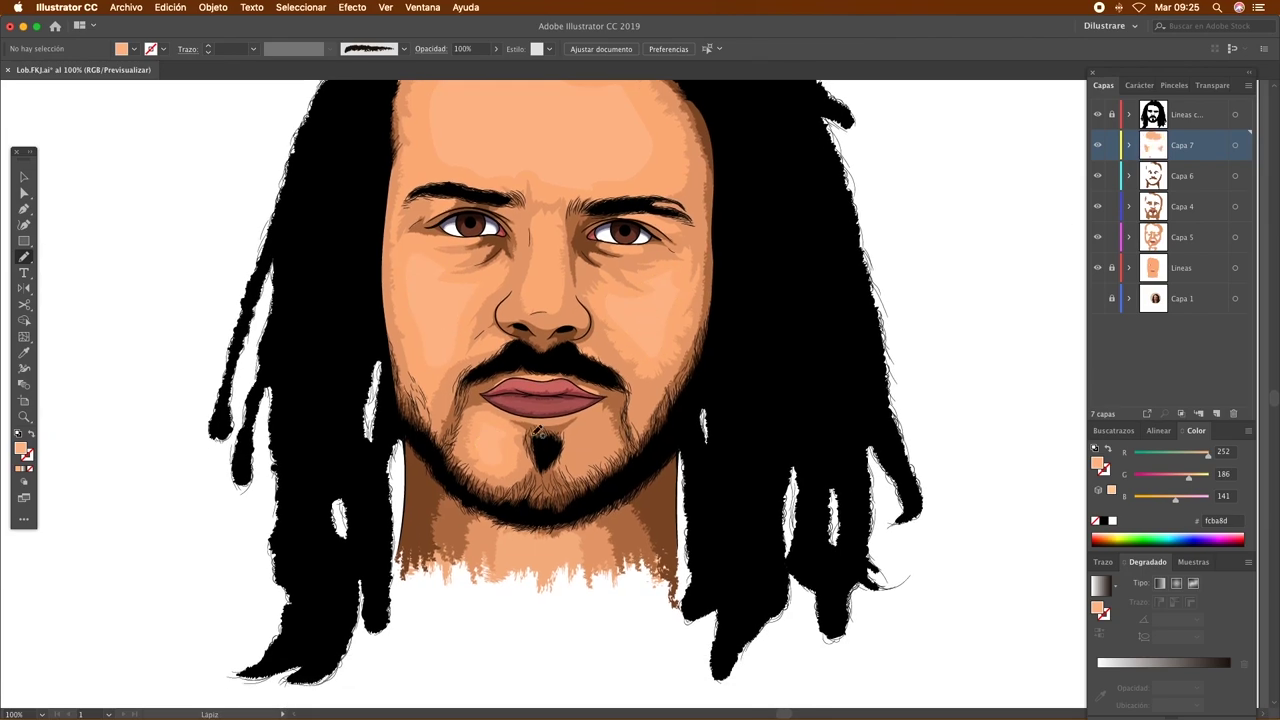
scroll(540, 440, "up", 3)
scroll(540, 440, "right", 2)
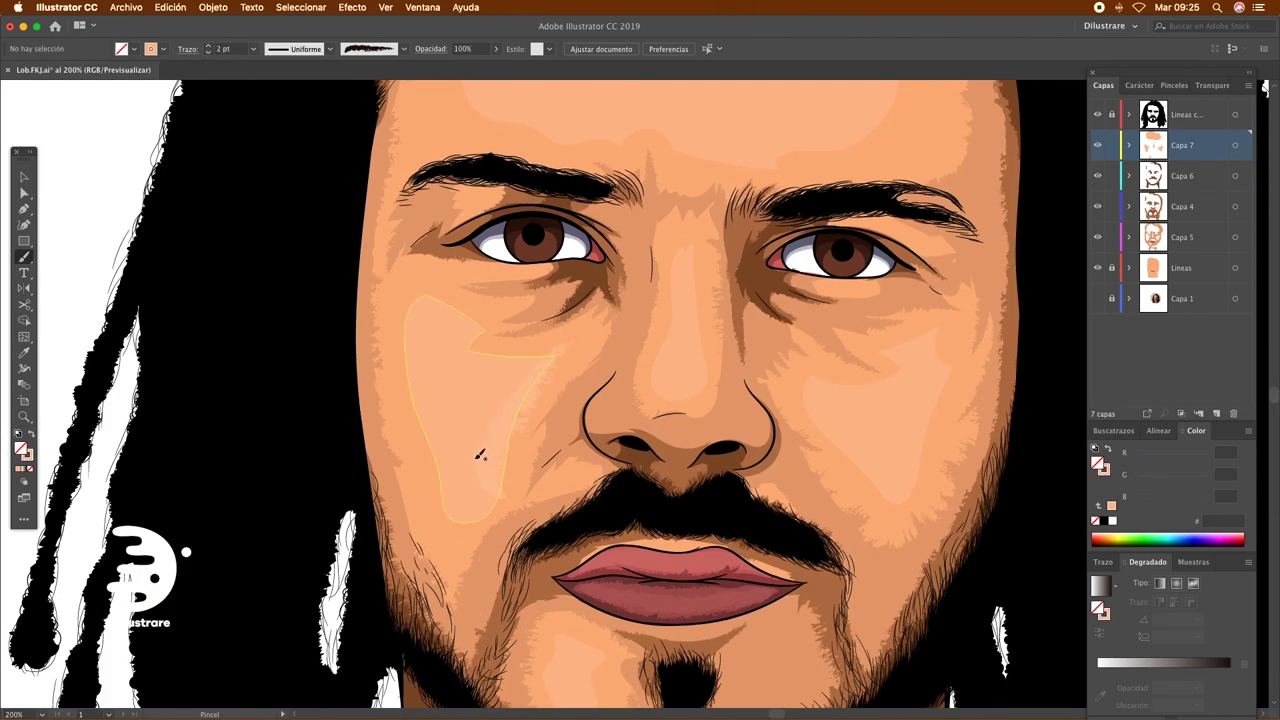
key("F5")
left_click(1185, 203)
scroll(437, 519, "right", 4)
left_click_drag(860, 350, 872, 355)
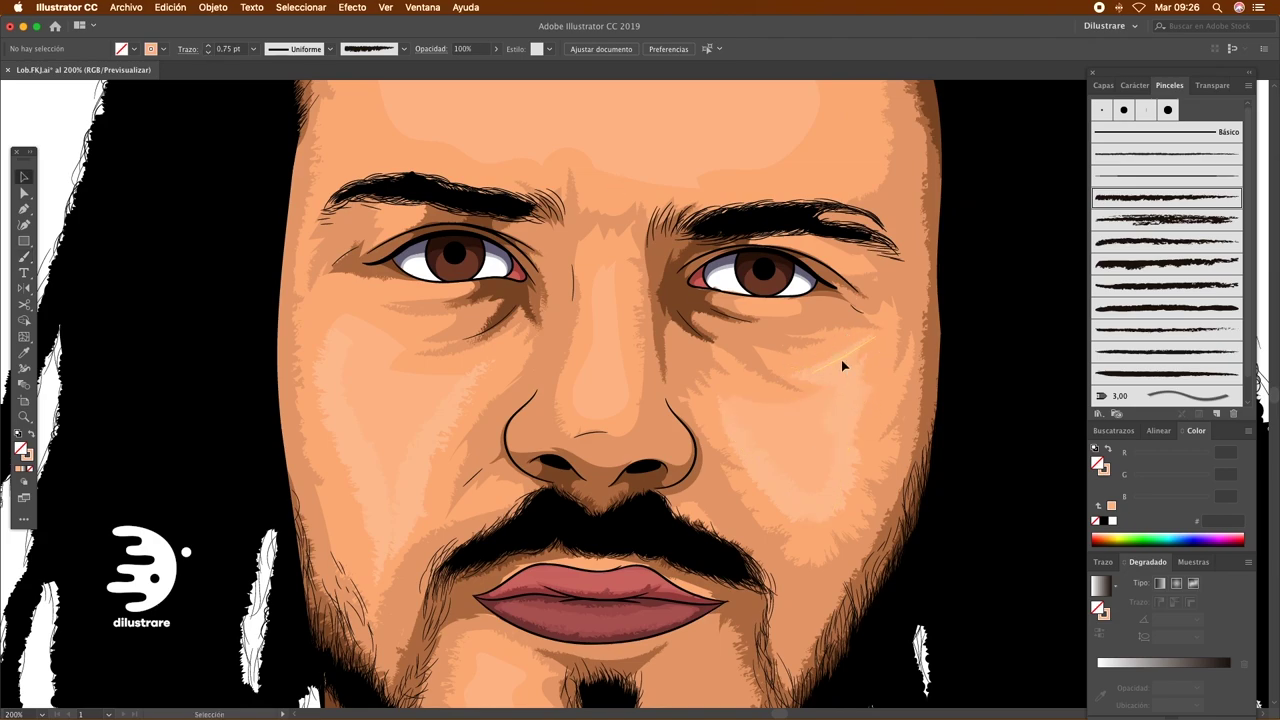
Outline the forehead highlight with a 2 pt brush loop
key("b")
scroll(511, 507, "down", 10)
scroll(533, 511, "up", 10)
scroll(563, 409, "up", 5)
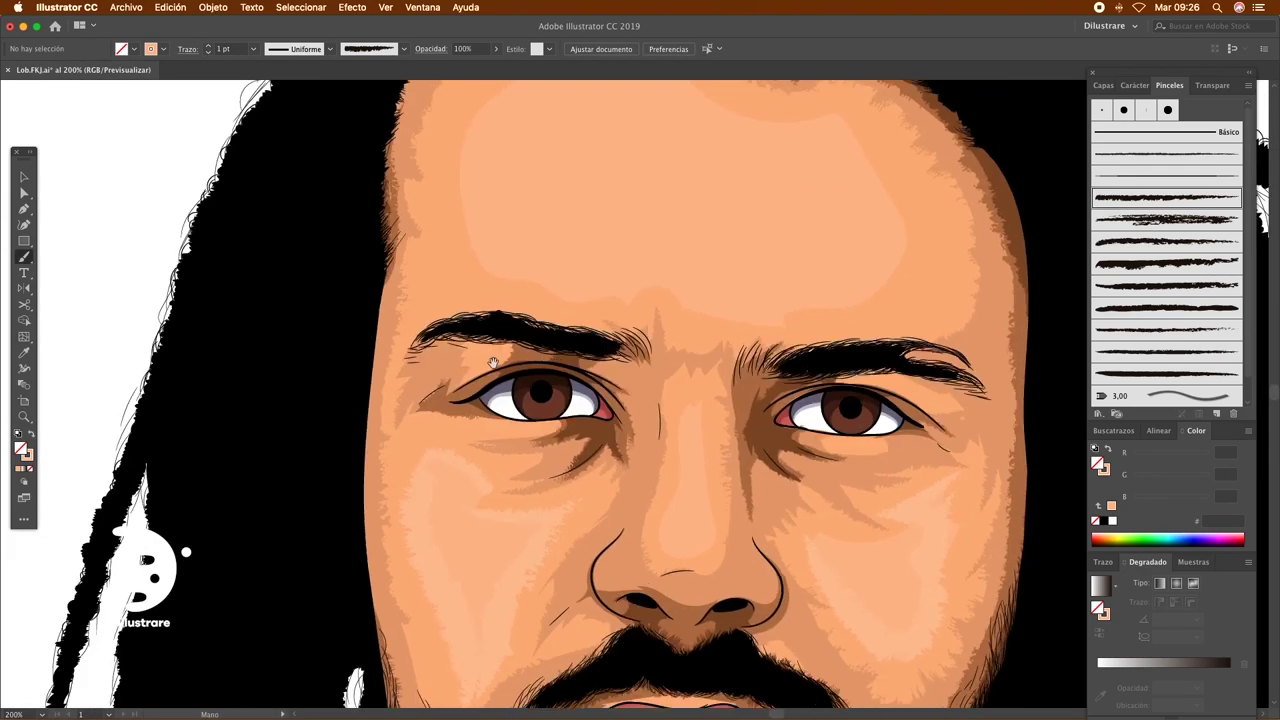
scroll(600, 300, "up", 6)
key("bracketright")
scroll(663, 380, "right", 8)
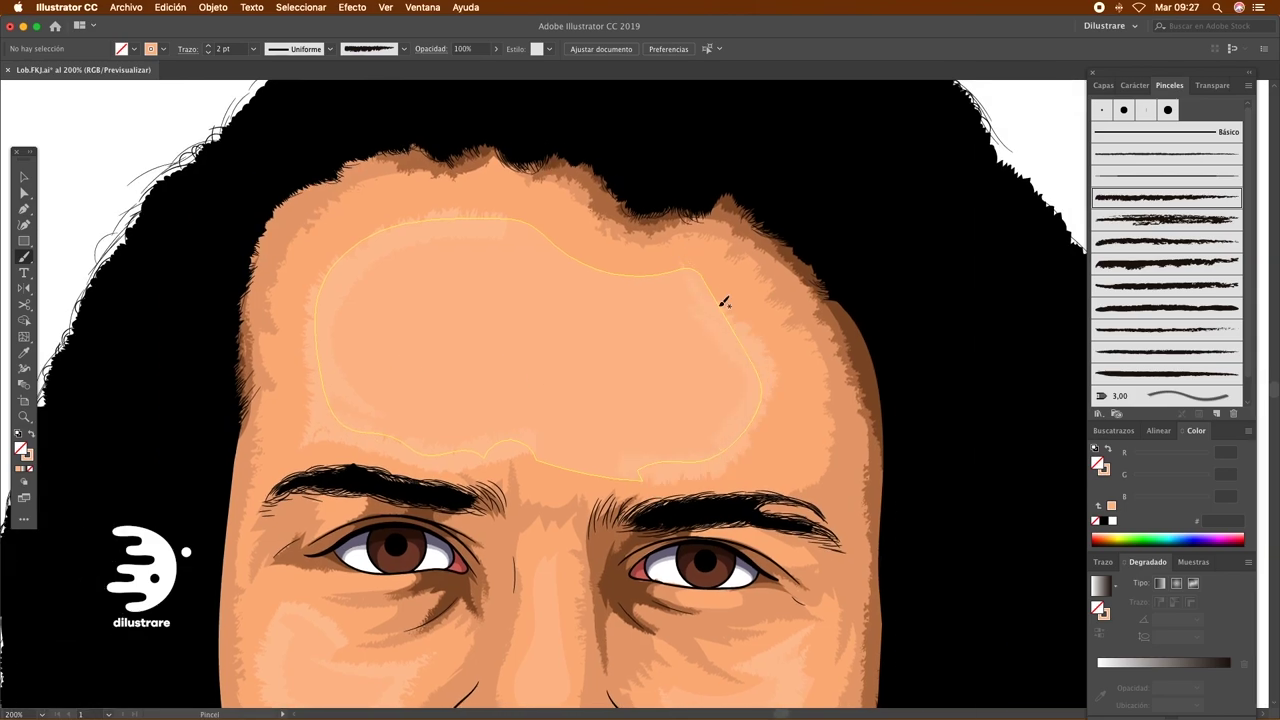
left_click_drag(612, 438, 622, 435)
Add a short brush stroke on the neck and deselect it
scroll(622, 435, "down", 2)
scroll(622, 435, "down", 5)
scroll(540, 560, "up", 5)
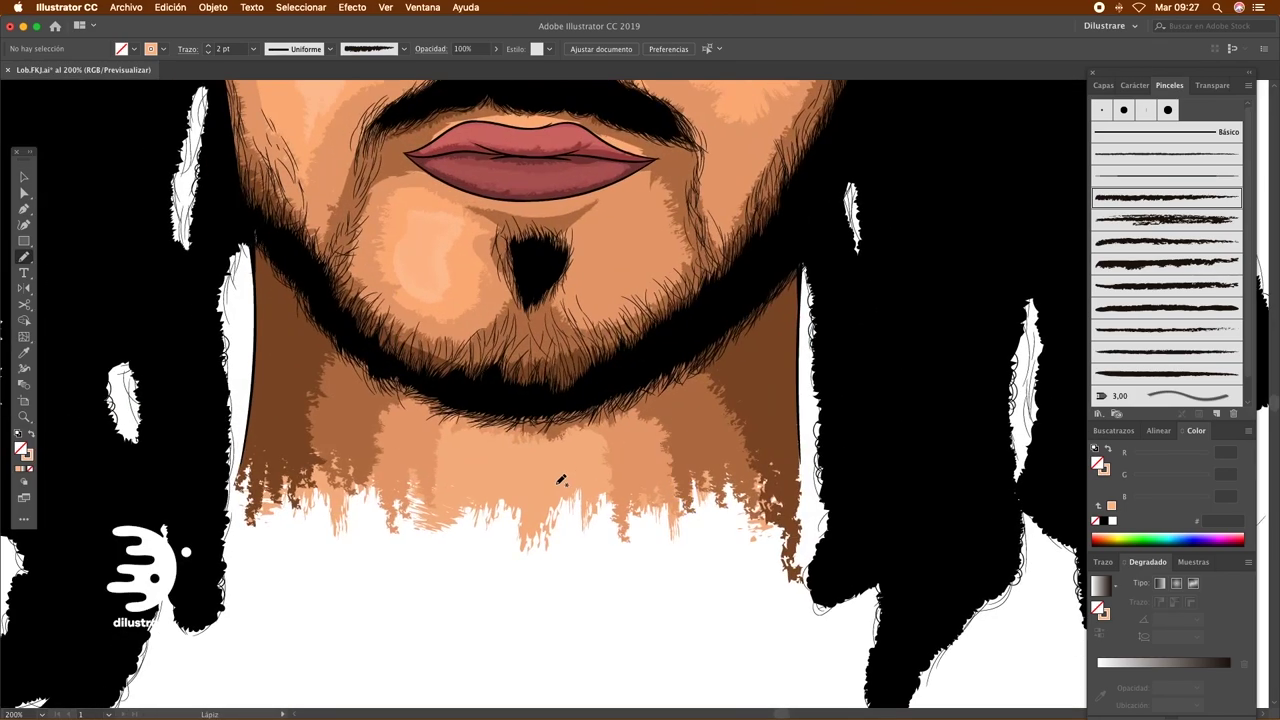
left_click_drag(531, 456, 536, 518)
key("v")
left_click(600, 556)
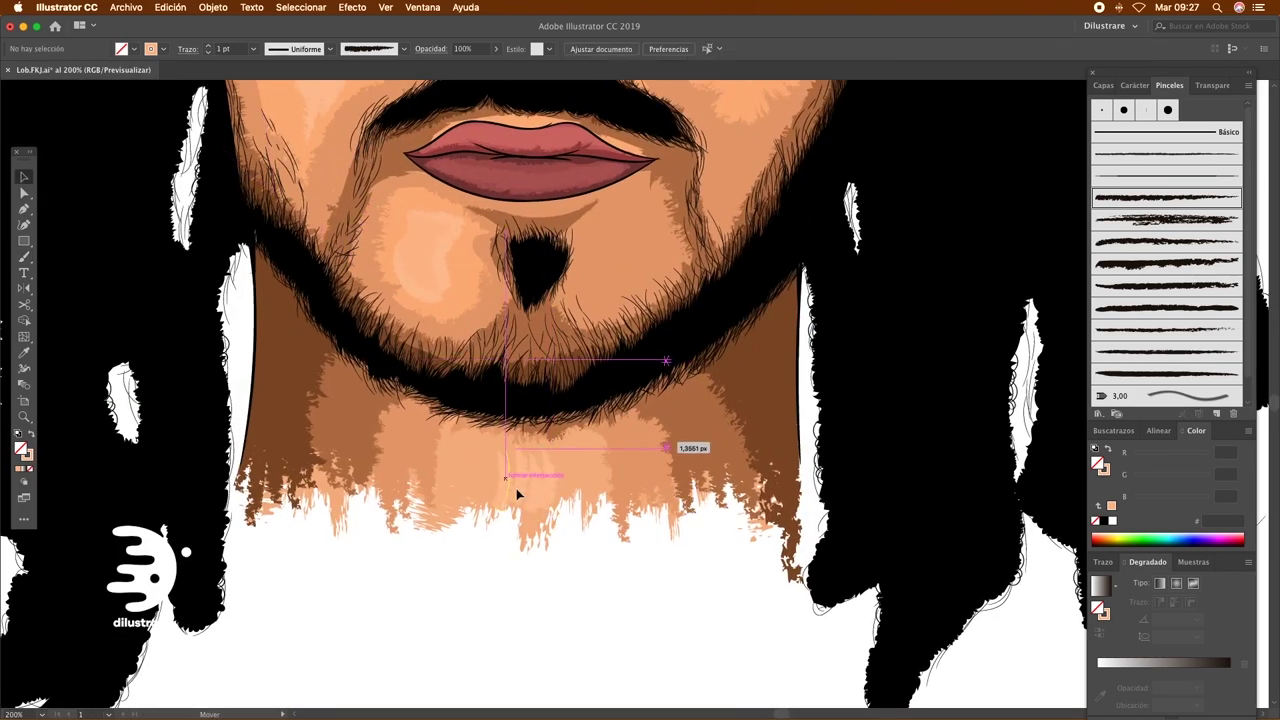
key("ctrl+1")
Draw a thin path under the nose and a peach #fcba8d stroke down its left side
key("n")
left_click_drag(482, 425, 534, 410)
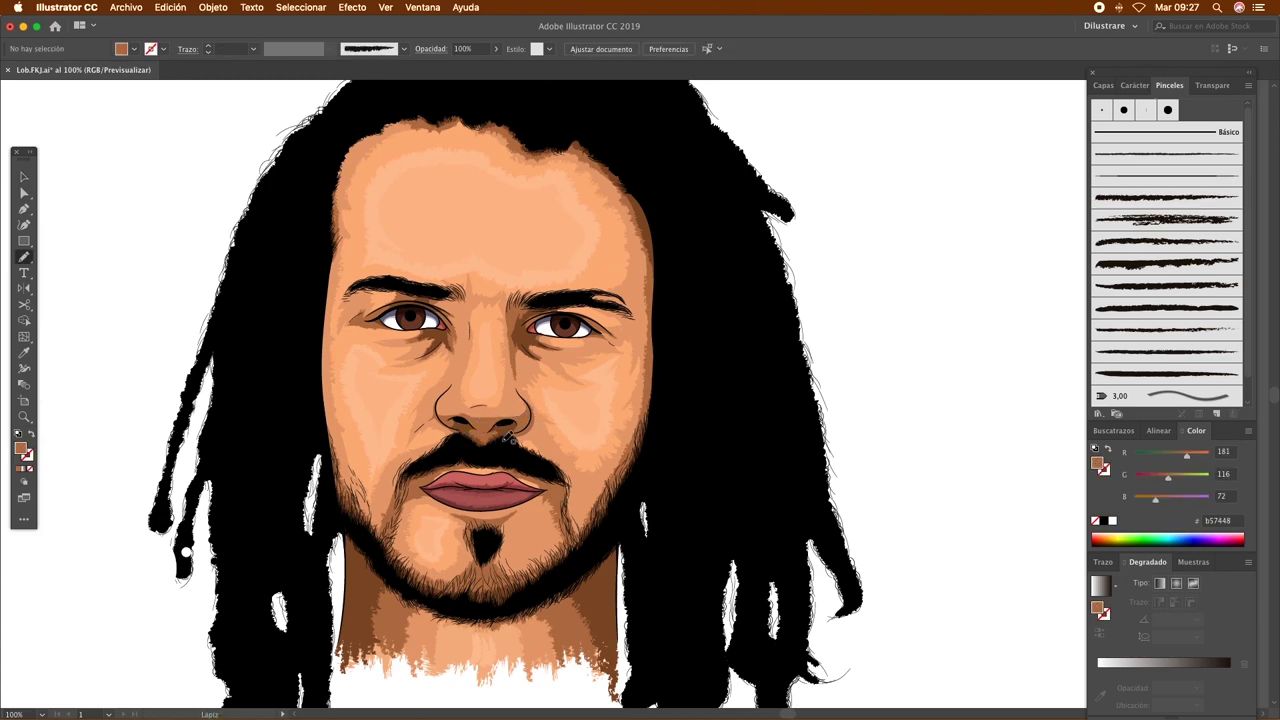
left_click(586, 371, "ctrl")
scroll(506, 492, "up", 3)
key("shift+x")
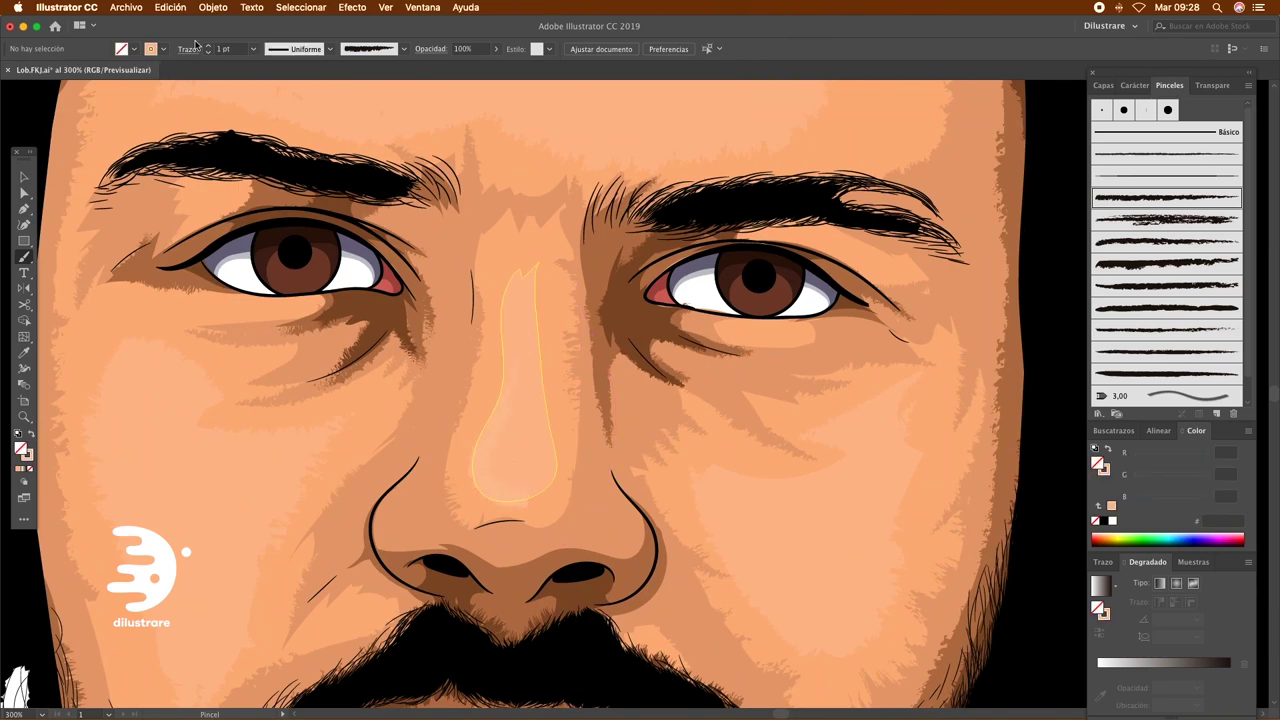
left_click_drag(522, 356, 528, 495)
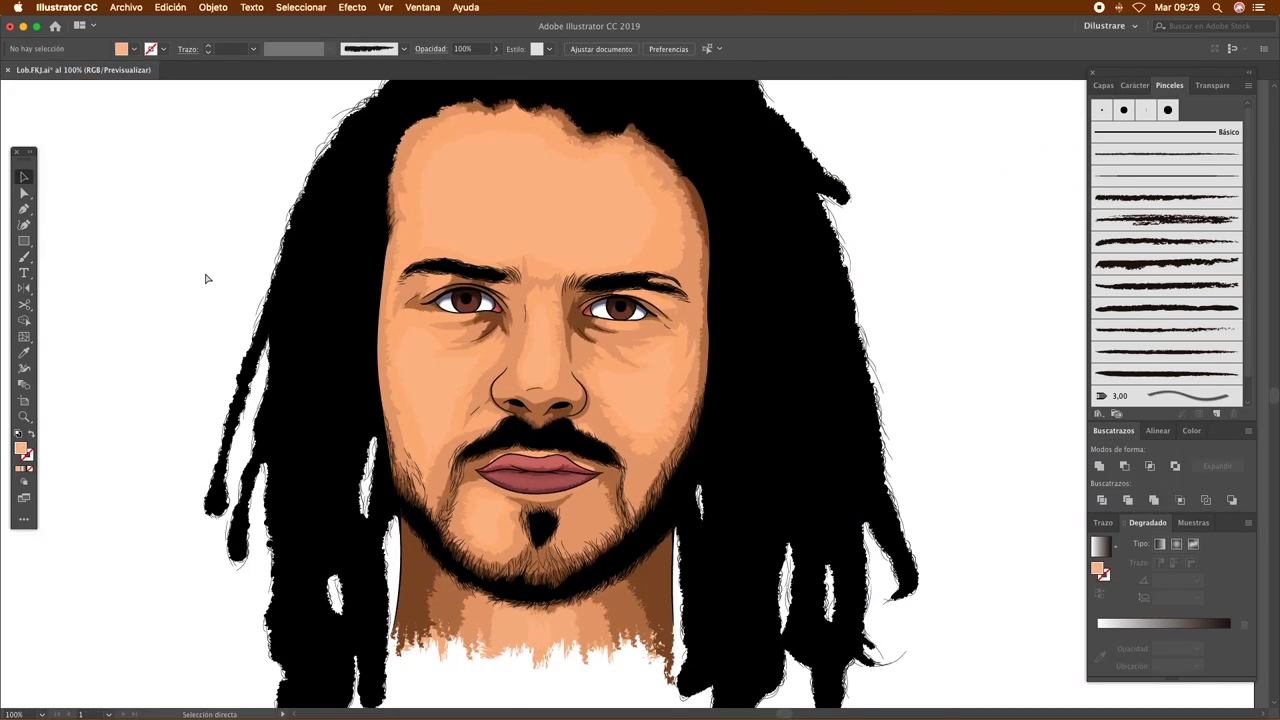
Deselect the artwork, zoom out to the whole portrait, and make Capa 1 the target layer
left_click(496, 48)
left_click(943, 249)
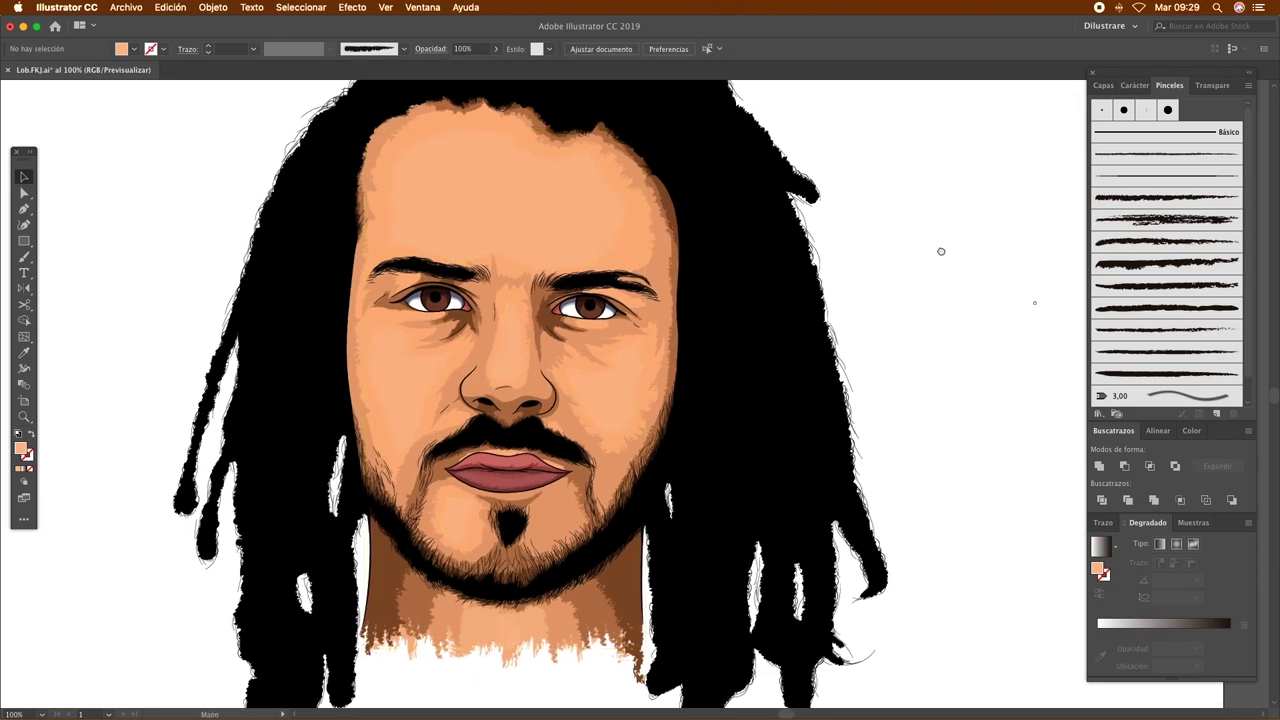
key("super+minus")
key("F7")
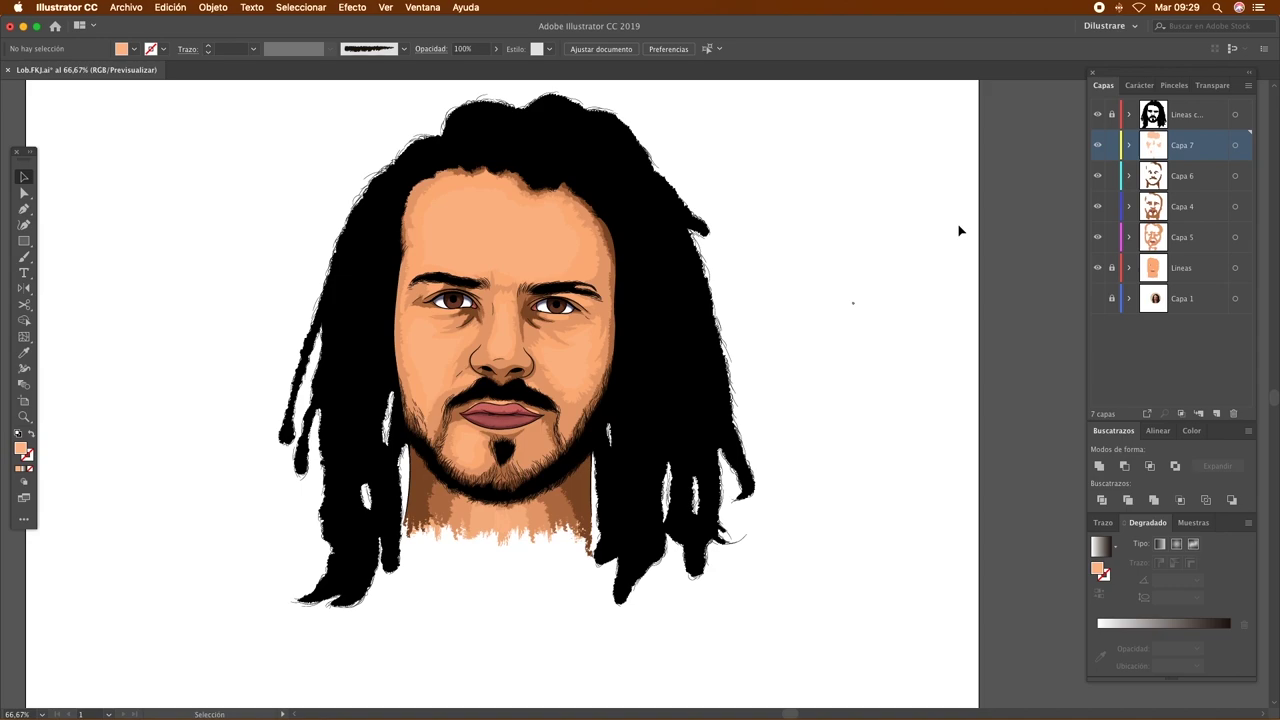
scroll(958, 231, "down", 2)
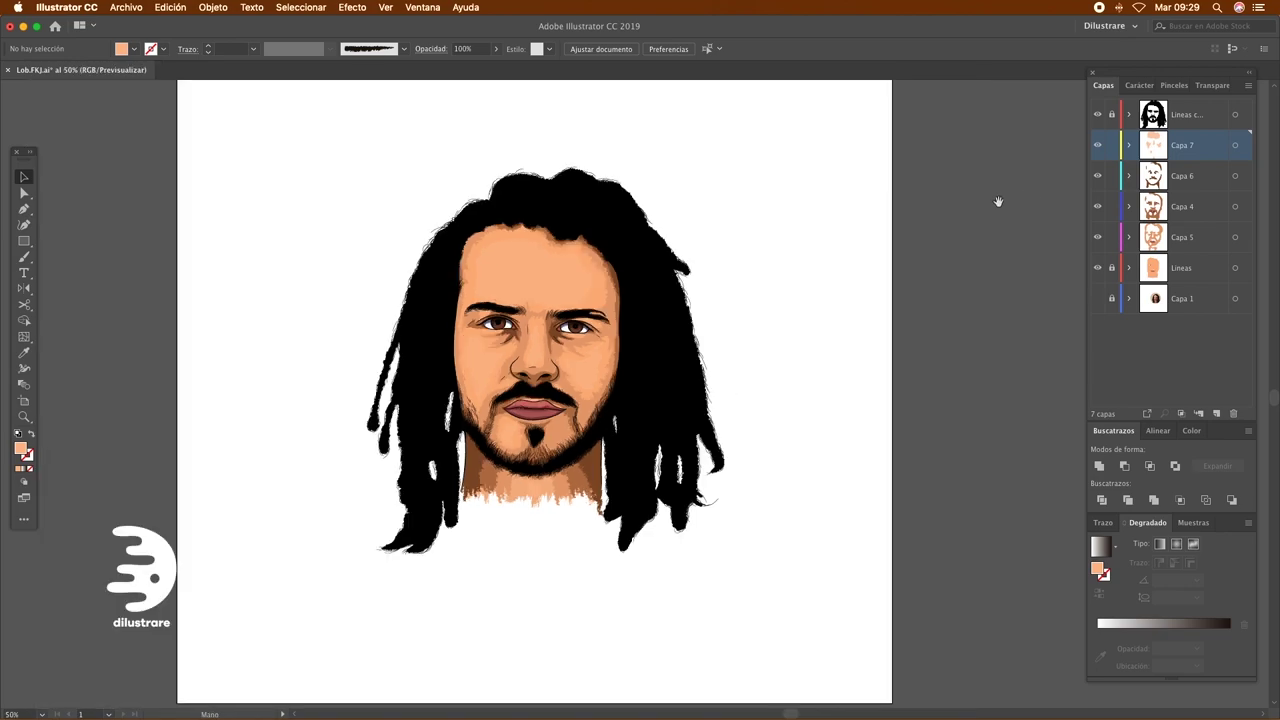
left_click(1186, 305)
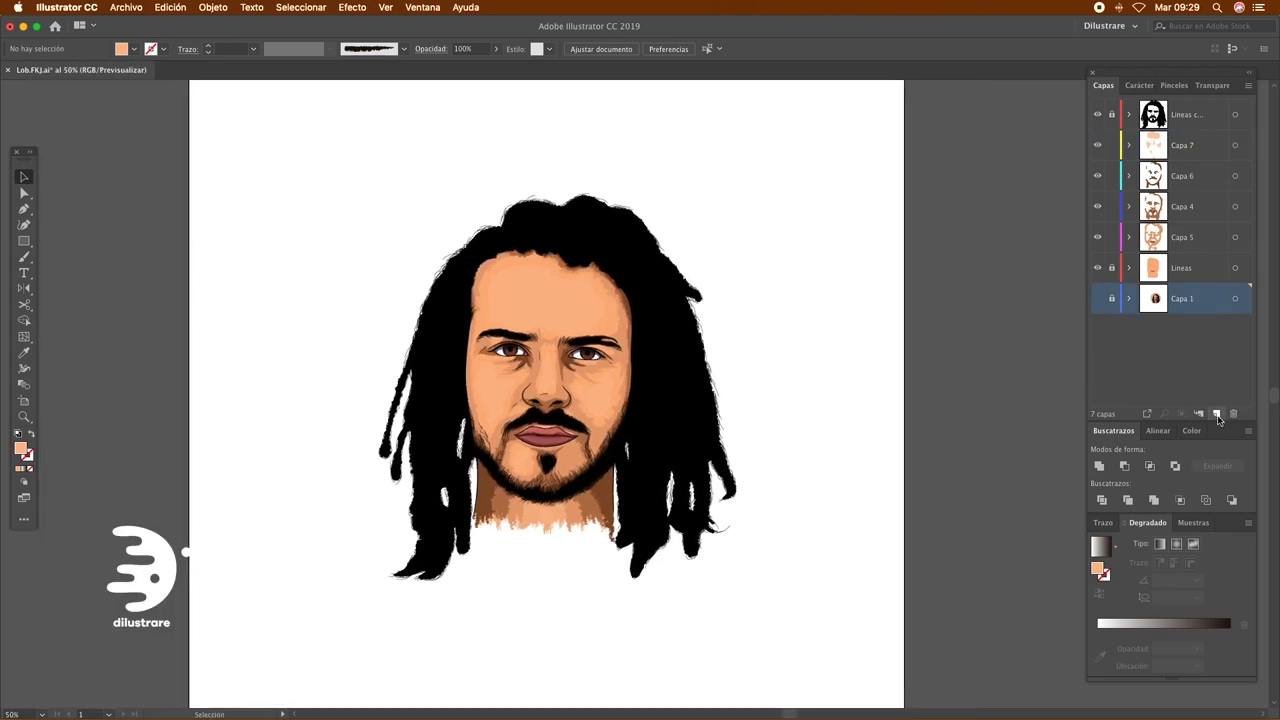
Add layer Capa 8 above Capa 1 with a 1500 px rectangle aligned over the artboard
left_click(1217, 414)
key("super+minus")
key("m")
double_click(21, 448)
left_click_drag(964, 344, 966, 245)
left_click(876, 287)
left_click(1097, 190)
left_click(720, 434)
key("Return")
left_click(699, 49)
Eyedrop beige into the background rectangle, lock Capa 8, and hide reference layer Capa 1
double_click(21, 448)
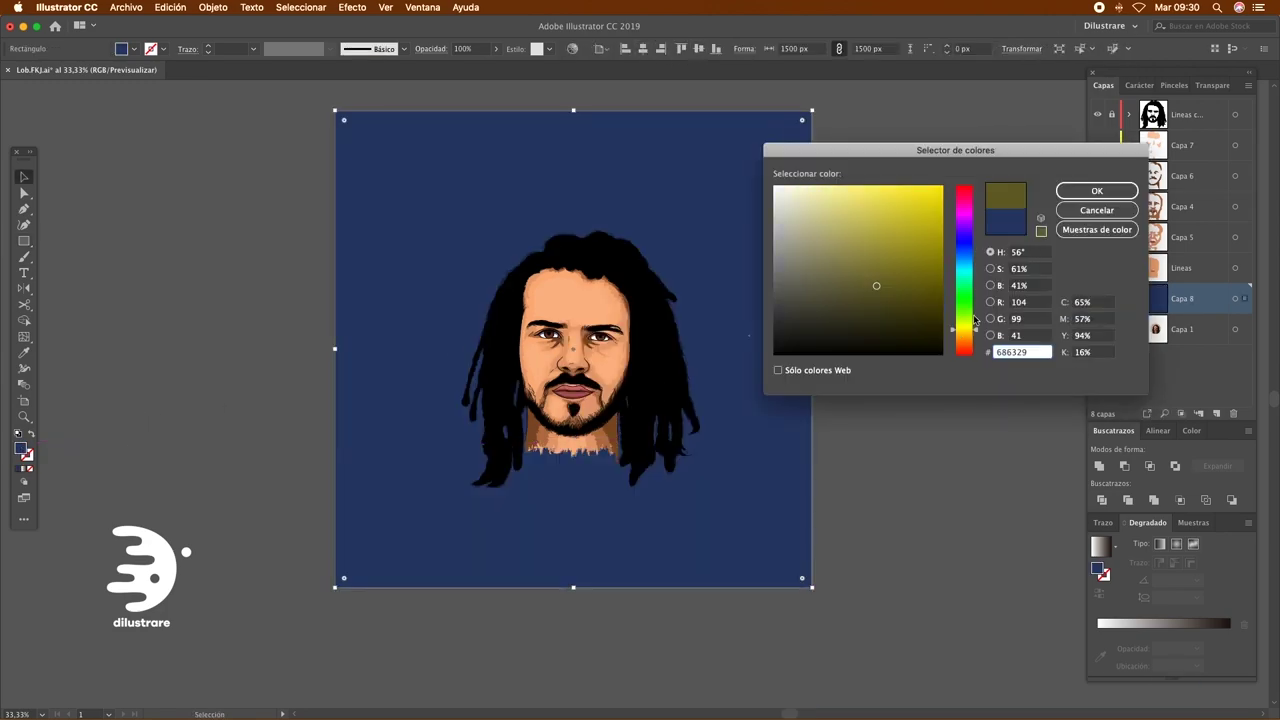
key("Escape")
key("i")
left_click(888, 277)
left_click(1111, 298)
left_click(1097, 329)
key("v")
key("super+plus")
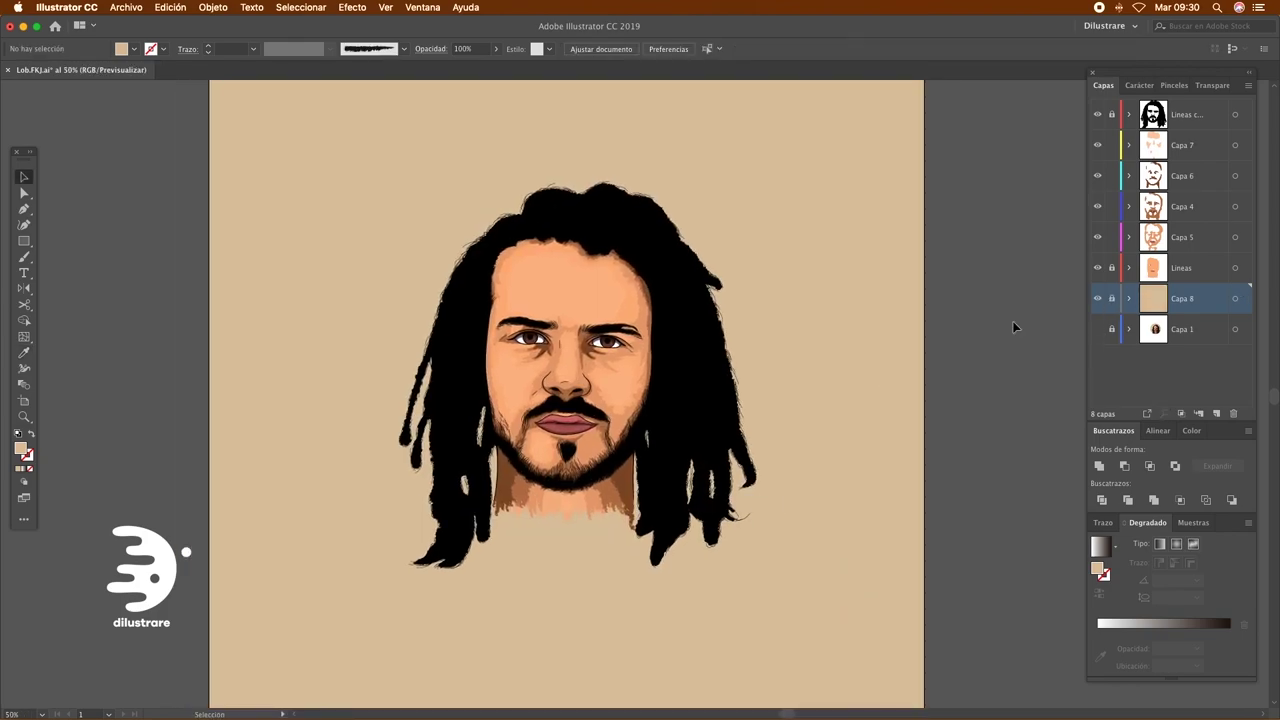
Add layer Capa 9 above Capa 7, hiding the beige background and showing the photo
left_click(650, 425)
left_click(829, 340)
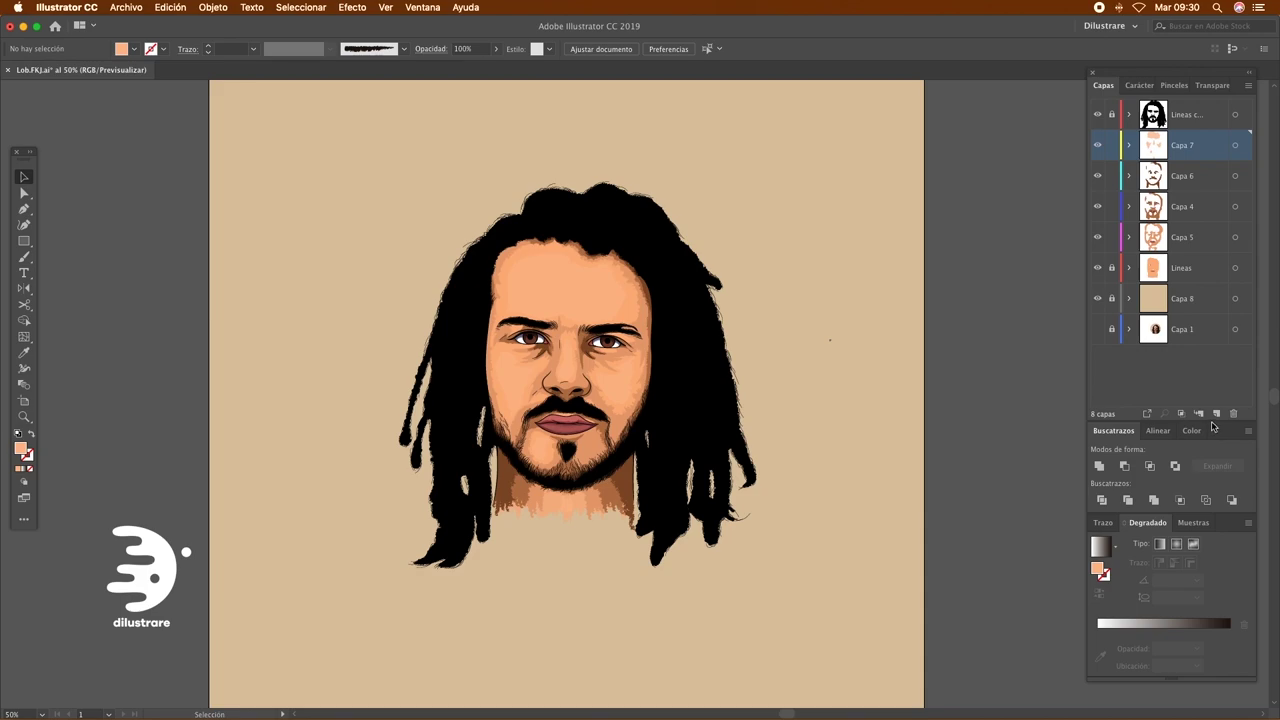
left_click(1216, 413)
left_click(1097, 359)
left_click(1097, 329)
Pick a highlight colour and pencil a highlight shape on the forehead
key("super+plus")
key("n")
double_click(21, 449)
left_click_drag(952, 328, 985, 326)
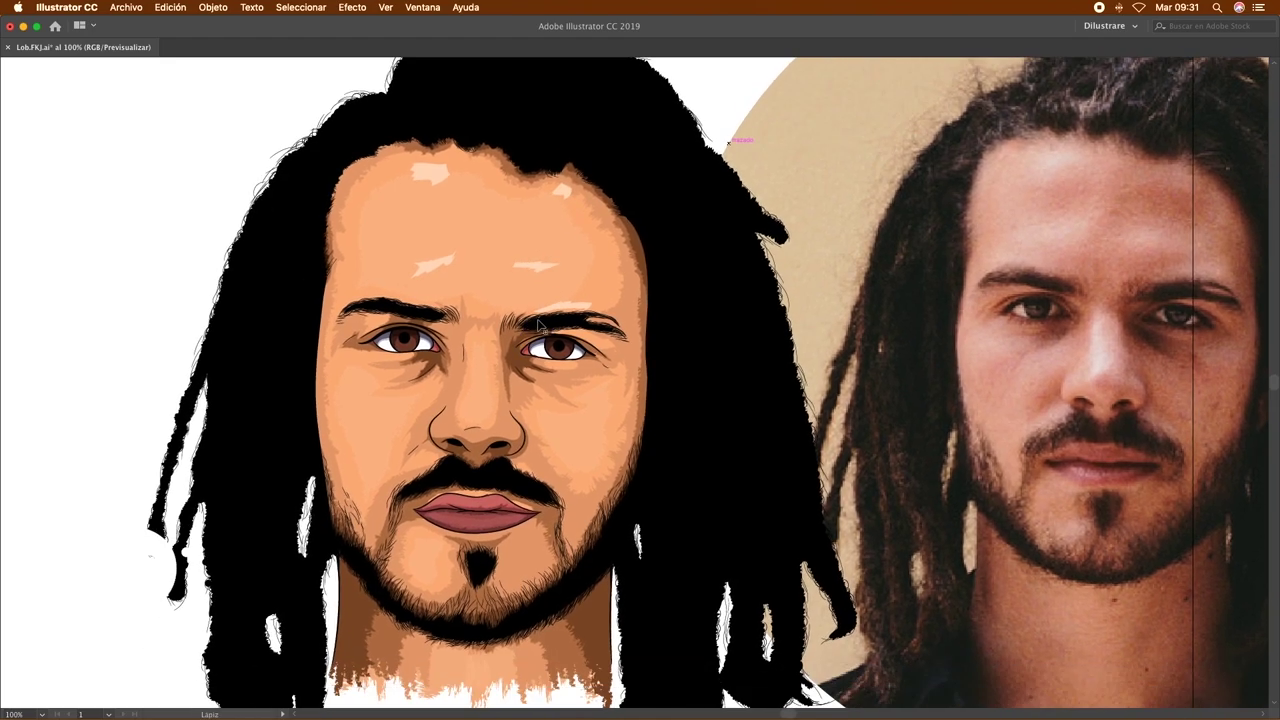
Scroll the view across the forehead and irises to draw the highlights
scroll(570, 350, "down", 3)
scroll(555, 368, "right", 2)
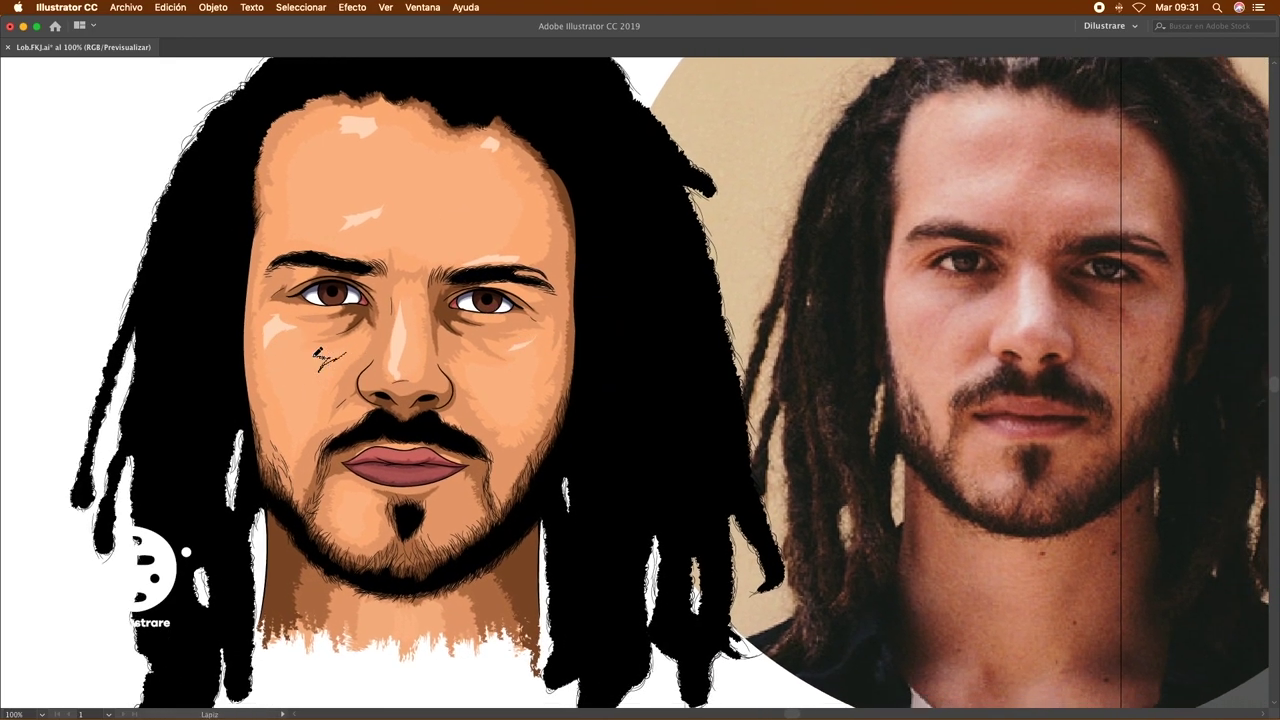
scroll(363, 497, "down", 2)
scroll(363, 497, "up", 1)
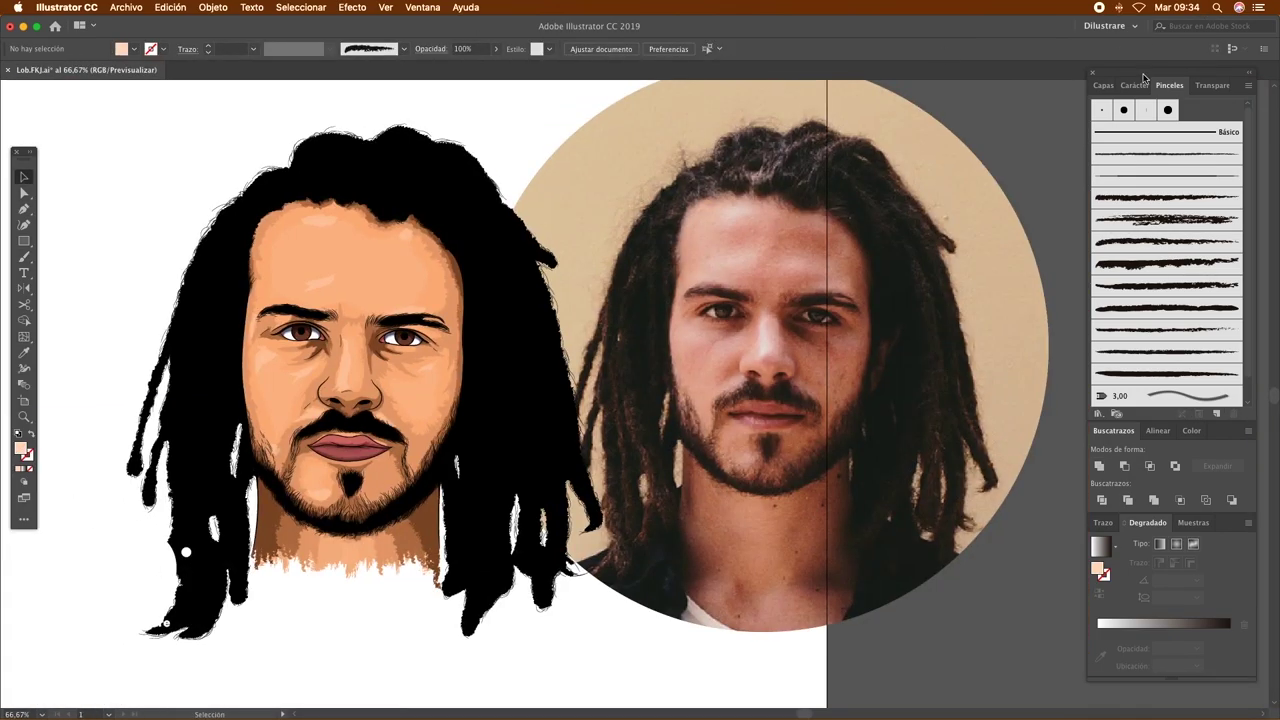
Drag Capa 9 to the top of the Layers panel
left_click(1103, 85)
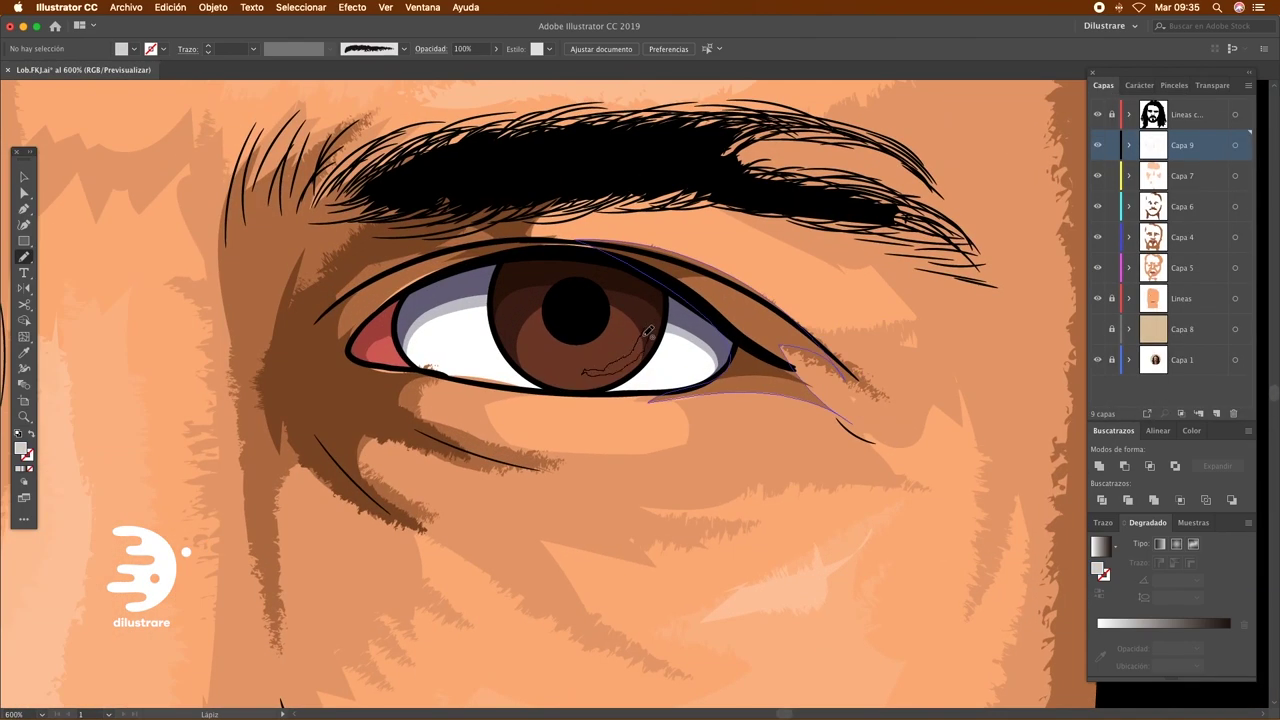
left_click_drag(1160, 114, 1133, 150)
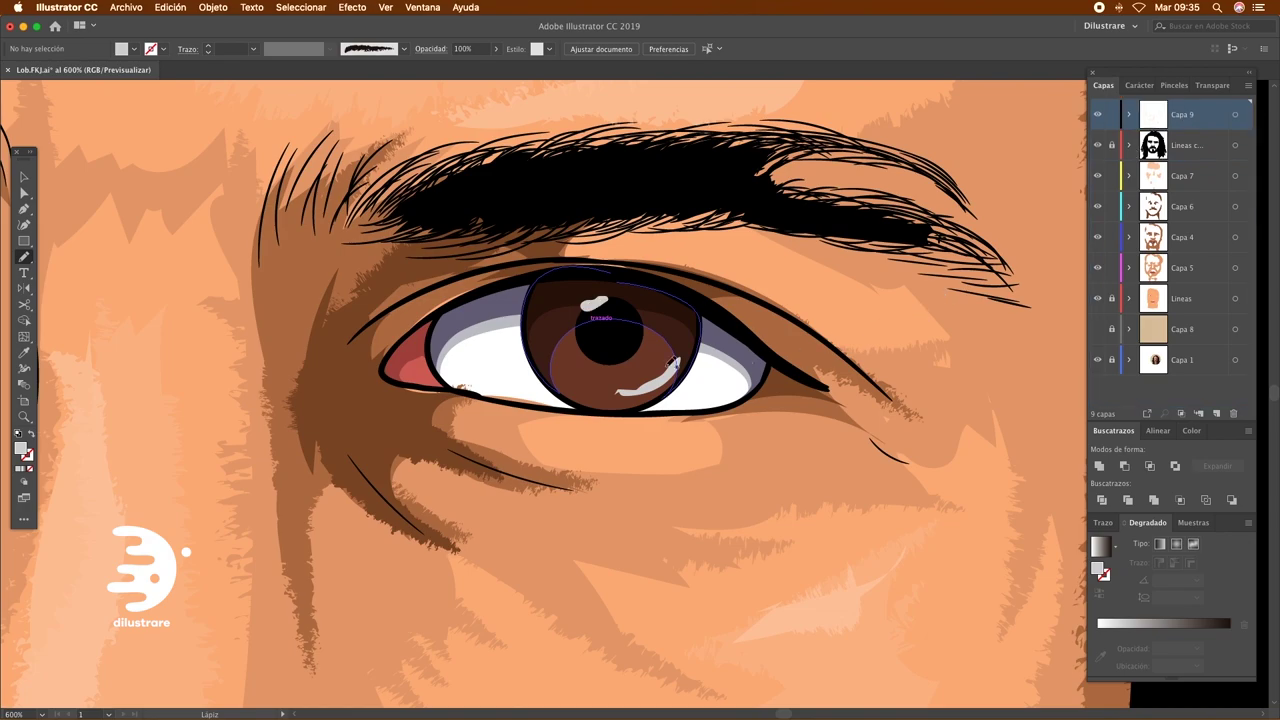
scroll(672, 362, "left", 15)
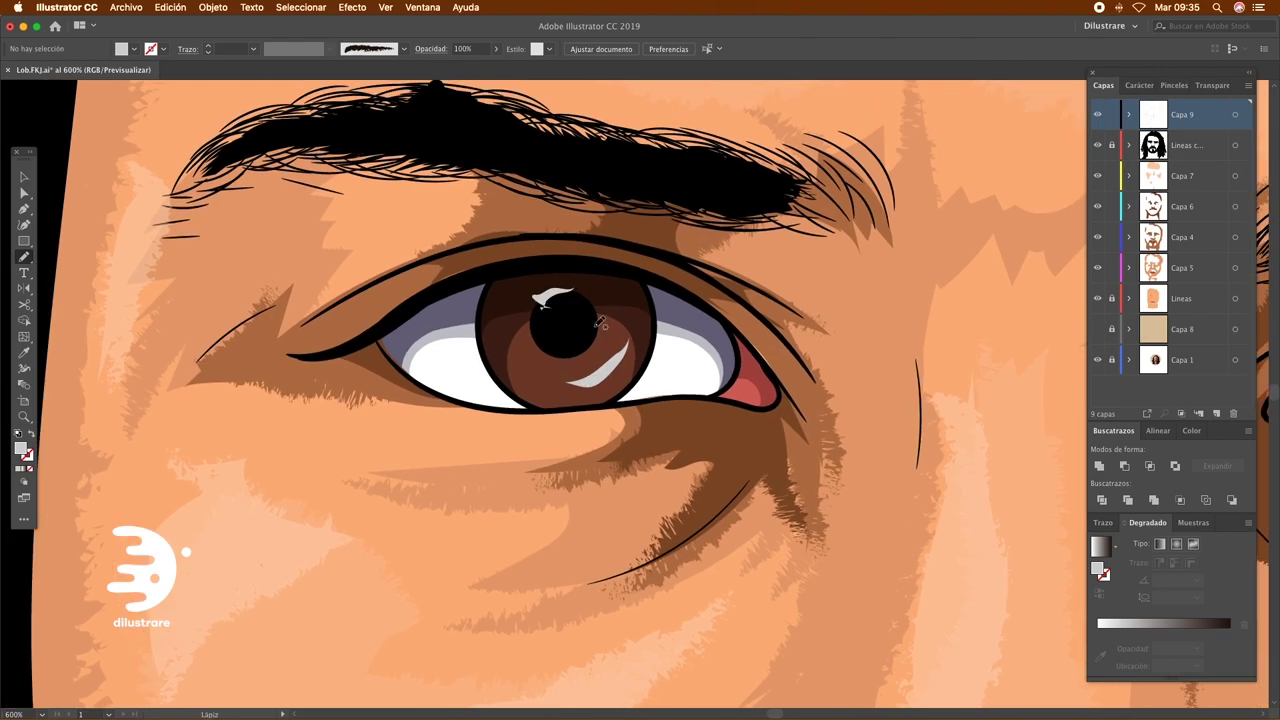
scroll(618, 358, "down", 5)
scroll(650, 365, "down", 5)
scroll(680, 370, "down", 3)
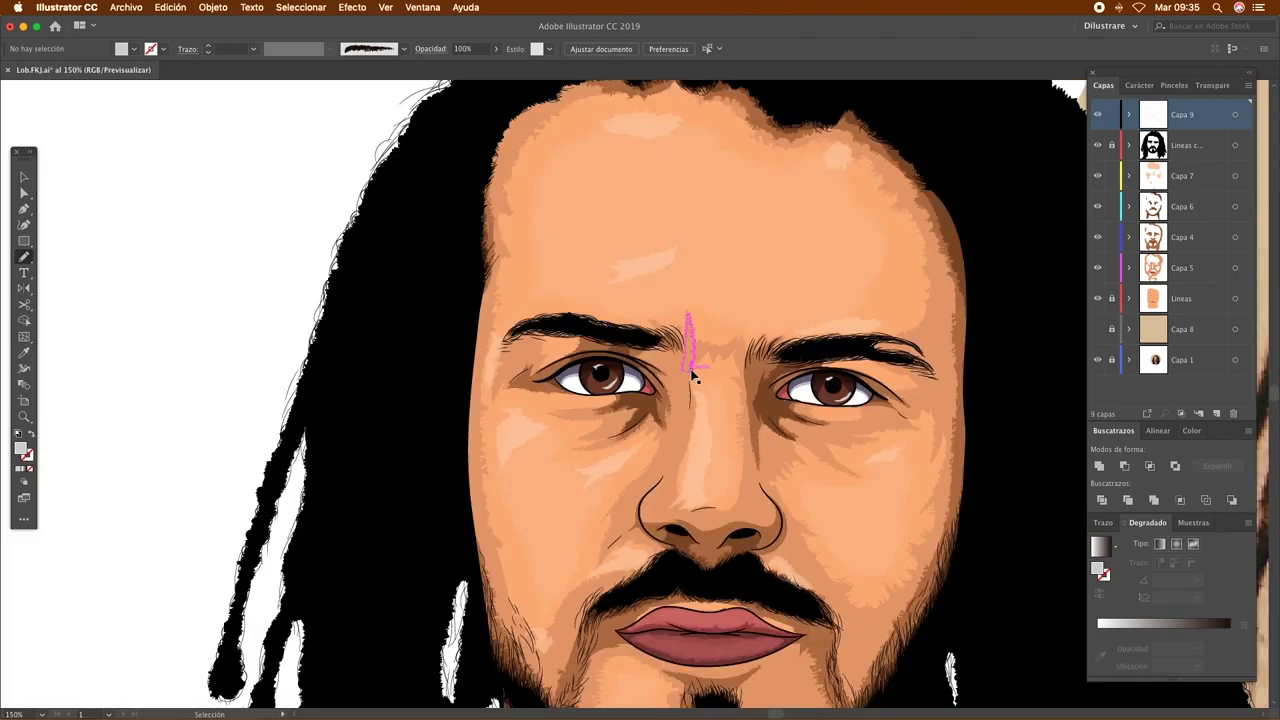
scroll(693, 375, "down", 2)
scroll(693, 375, "down", 3)
Paint sketchy highlight strokes across the upper and lower lips with the Paintbrush
left_click_drag(668, 567, 628, 543)
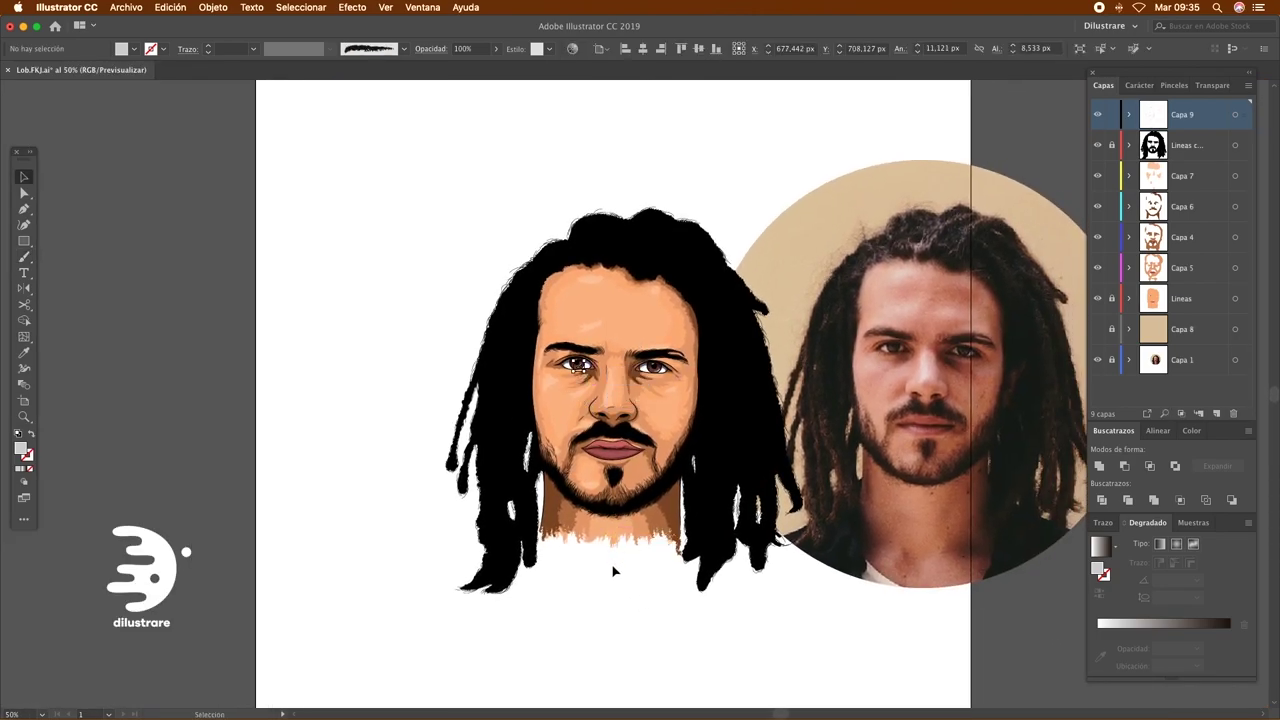
left_click_drag(637, 586, 577, 572)
scroll(617, 600, "right", 3)
scroll(600, 400, "up", 5)
key("b")
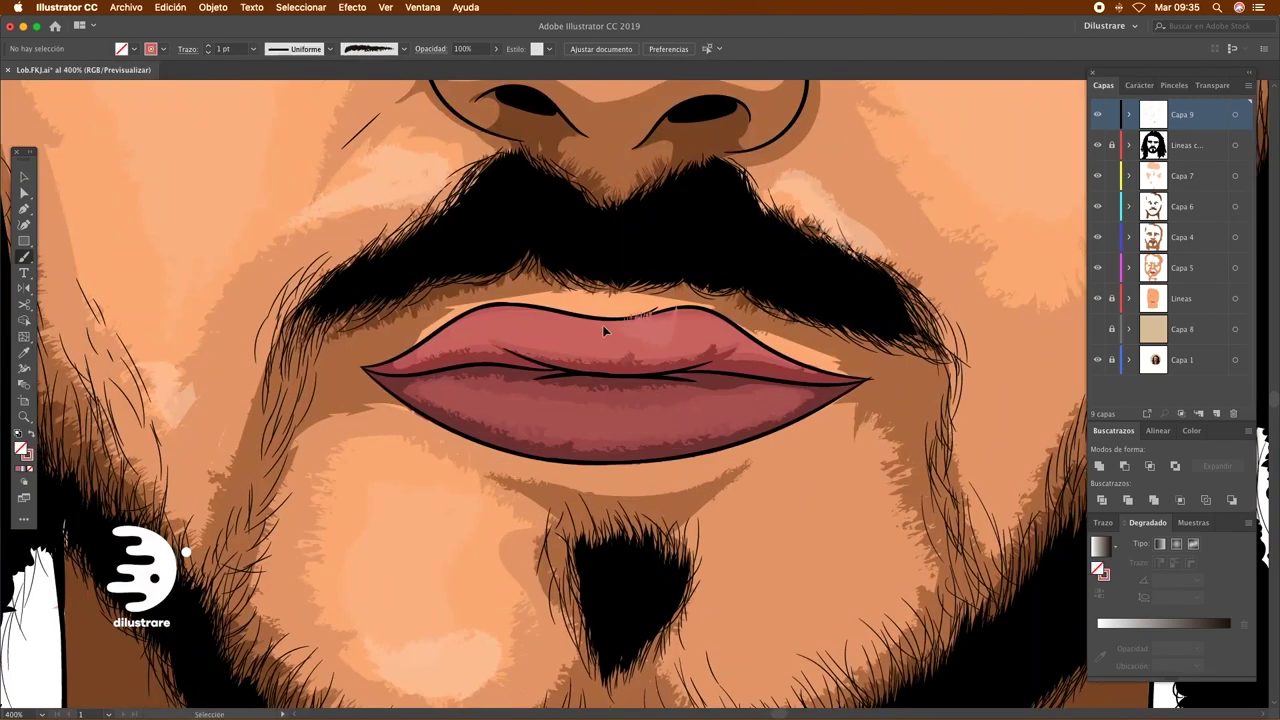
key("F5")
left_click_drag(620, 326, 706, 328)
mouse_move(482, 322)
left_mouse_down()
mouse_move(550, 320)
mouse_move(522, 377)
left_mouse_up()
Group the lip strokes, recolour them pink, lower their opacity, and zoom out
key("v")
left_click(522, 327)
double_click(22, 449)
key("Return")
key("super+1")
double_click(22, 449)
key("Return")
left_click_drag(496, 48, 468, 72)
left_click(323, 129)
key("super+minus")
key("super+minus")
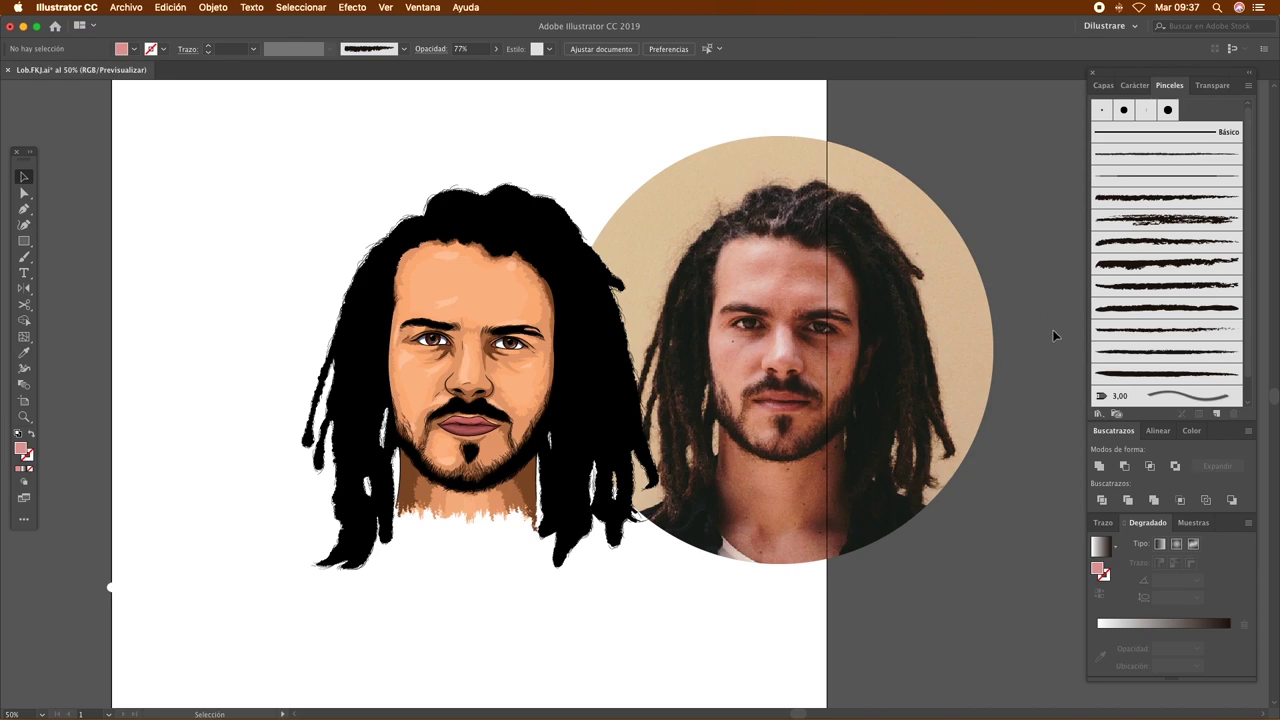
left_click(1106, 85)
Hide the reference photo layer Capa 1, centre the artboard, and save the file
left_click(1098, 360)
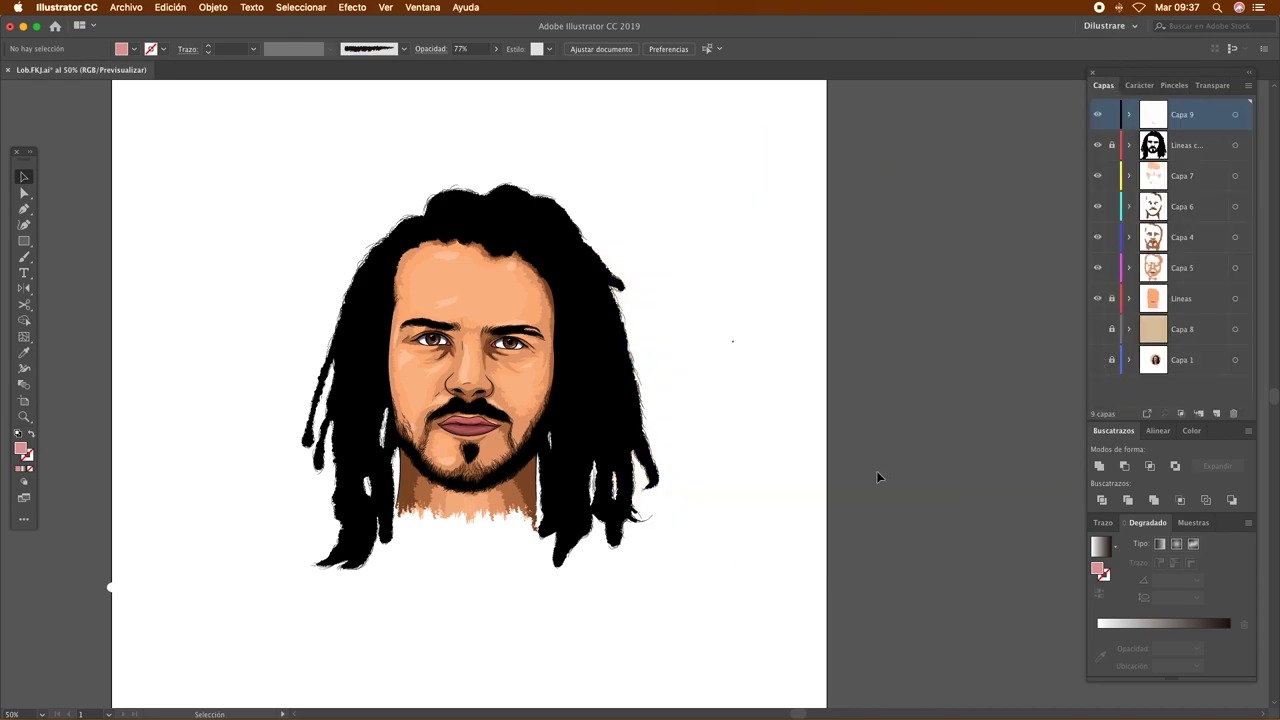
left_click_drag(829, 452, 909, 450)
left_click_drag(963, 437, 930, 456)
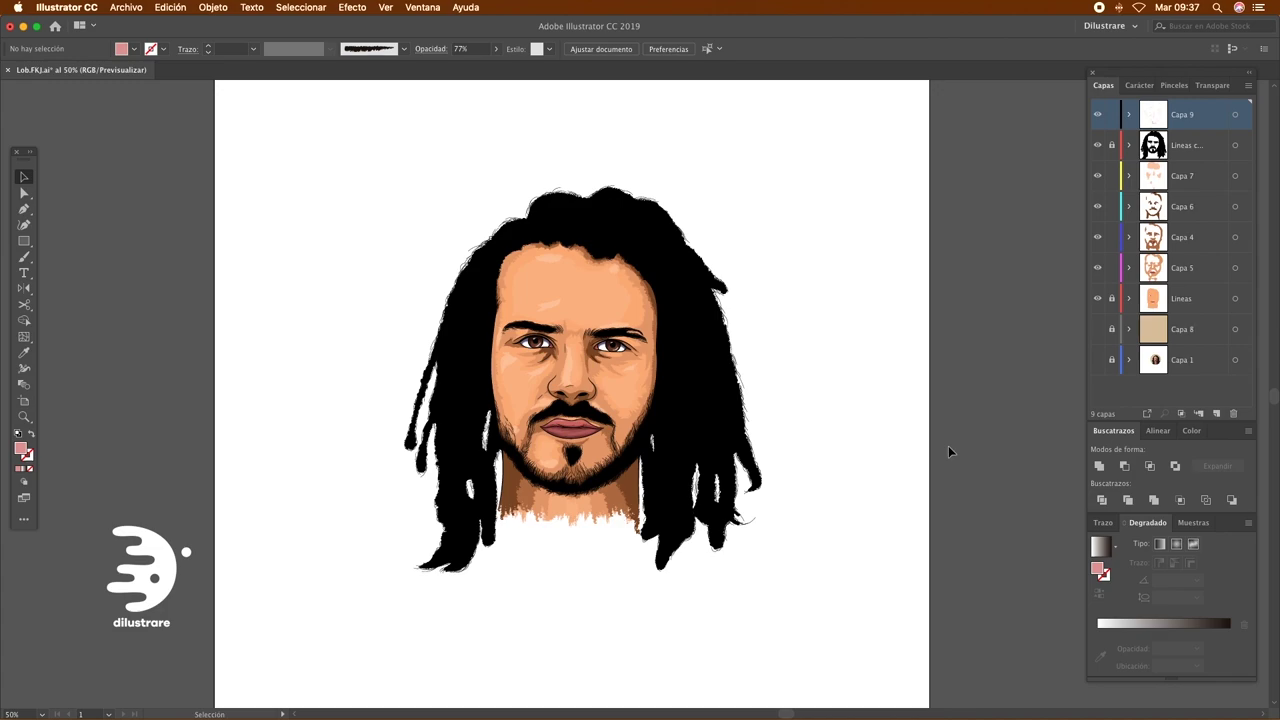
key("super+s")
Create a new calligraphic brush with the Paintbrush and draw thin test strokes near the hair
key("b")
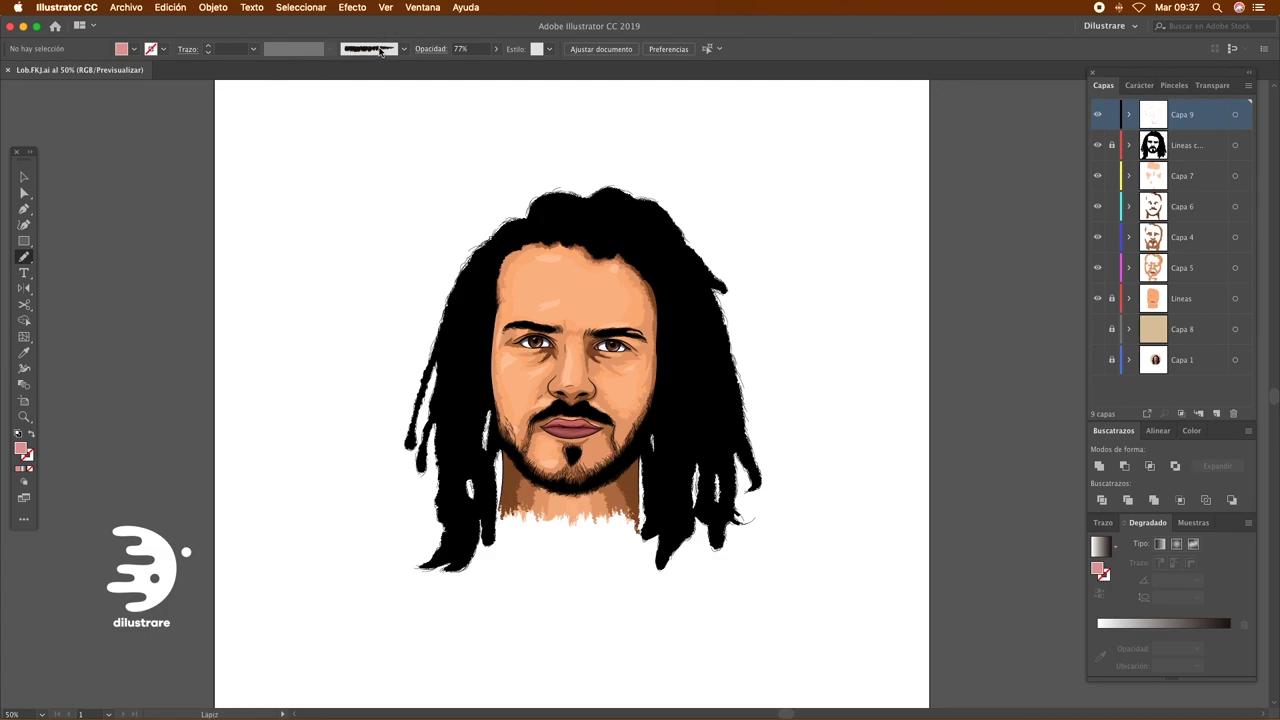
left_click(404, 50)
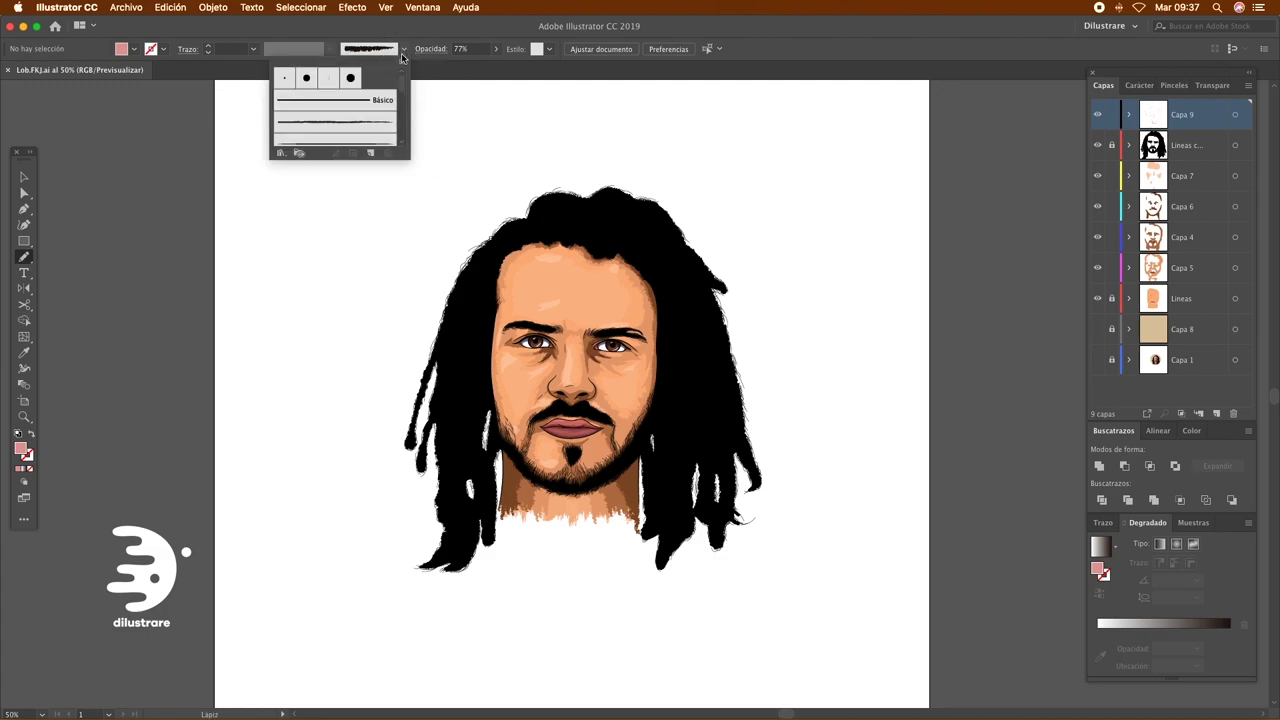
left_click(371, 153)
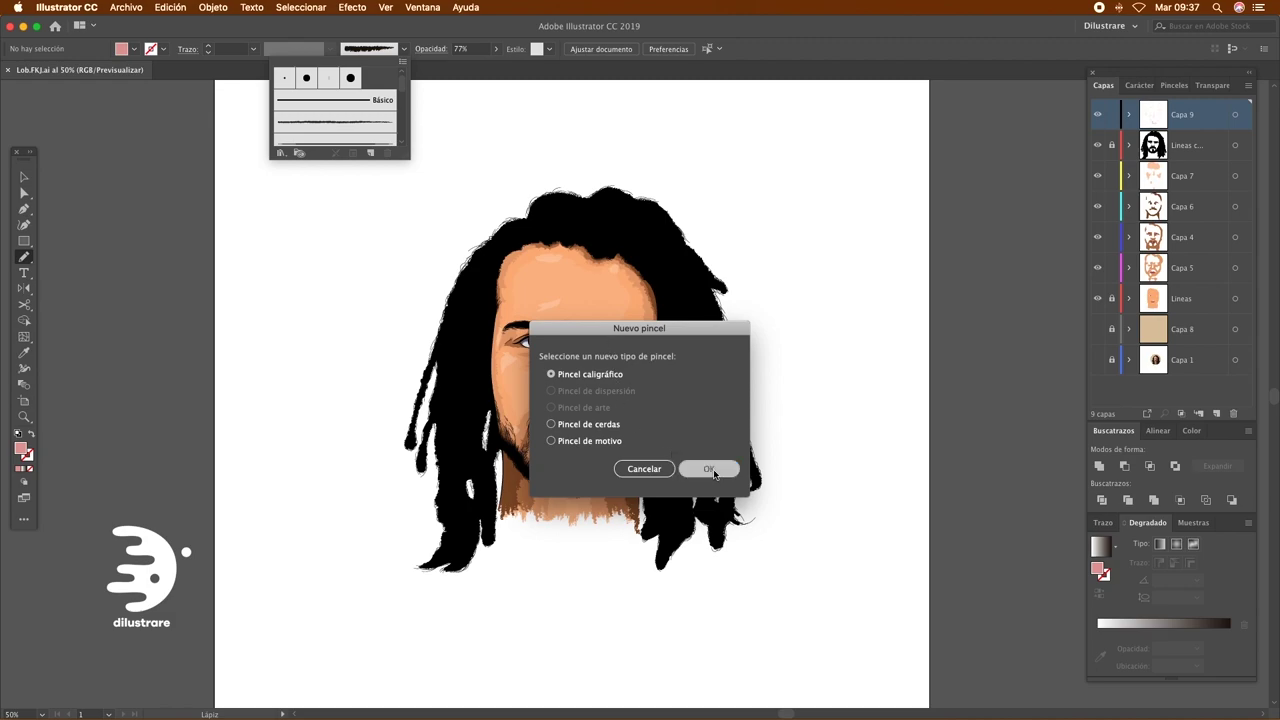
left_click(709, 469)
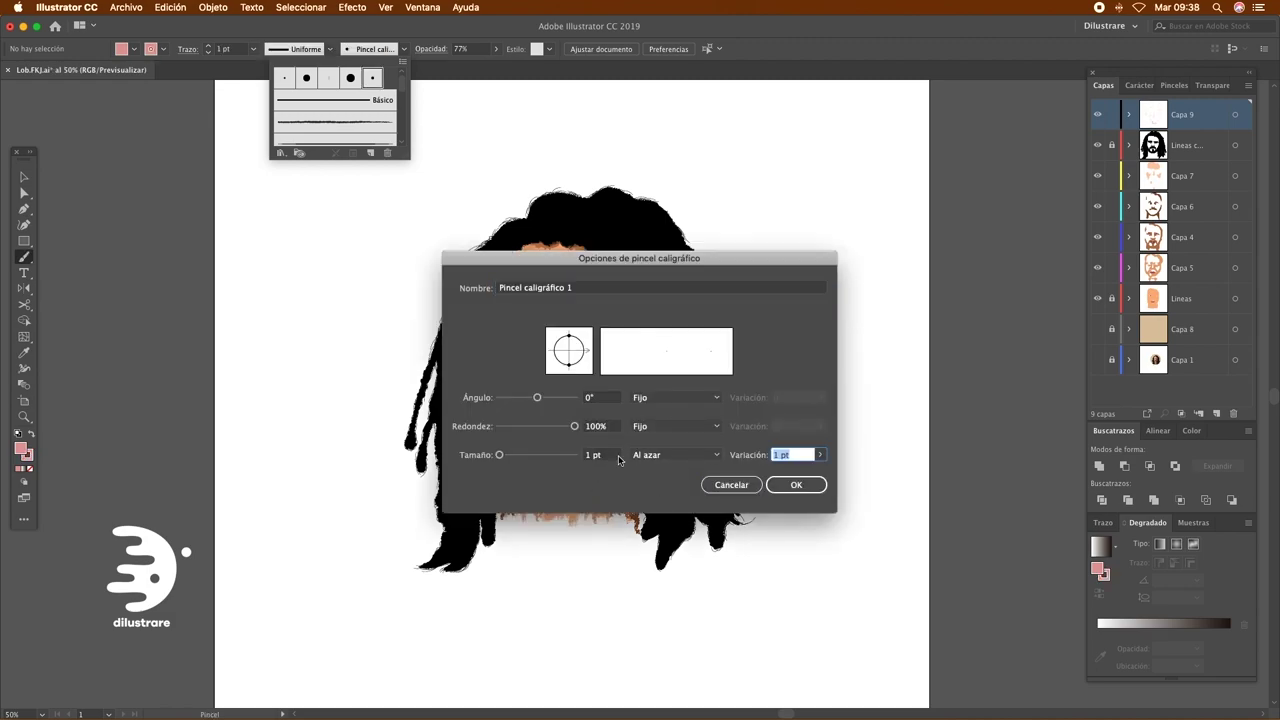
left_click(796, 484)
mouse_move(800, 316)
left_mouse_down()
mouse_move(852, 516)
mouse_move(814, 457)
left_mouse_up()
key("ctrl+1")
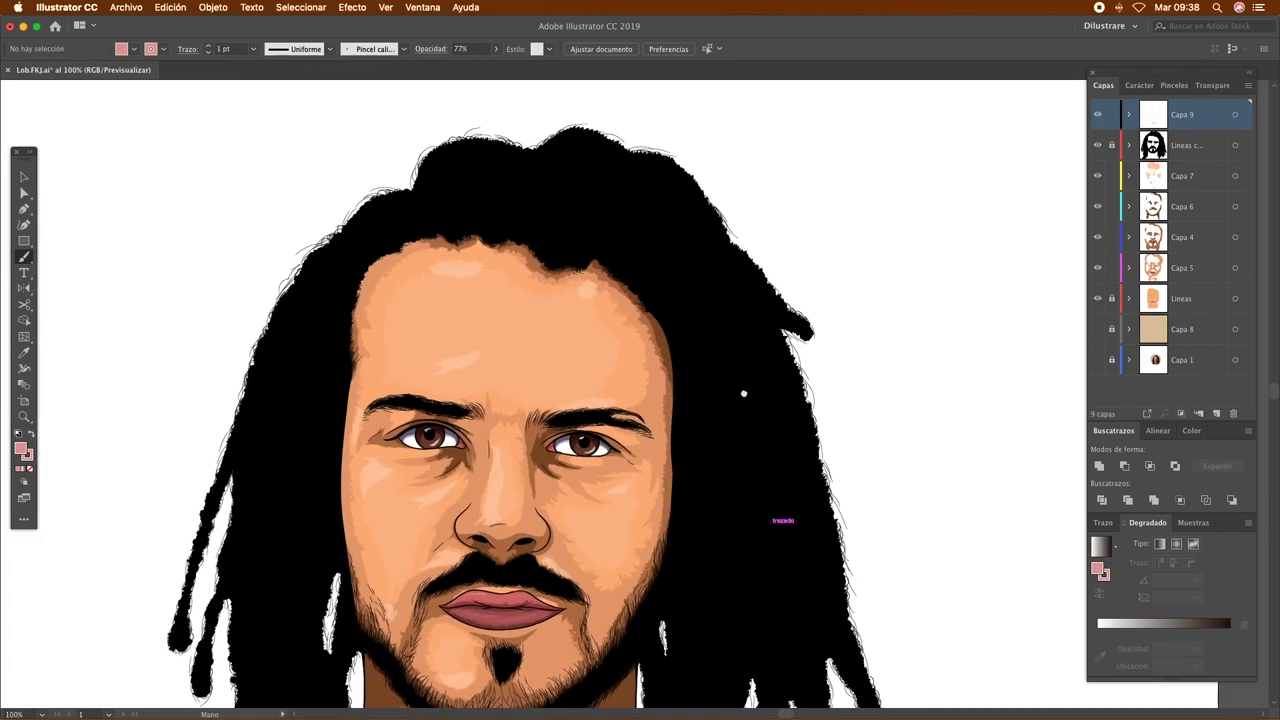
Set the Pincel caligráfico 1 brush to a 1 pt, Al azar (random) size
left_click(403, 49)
double_click(372, 77)
left_click(668, 455)
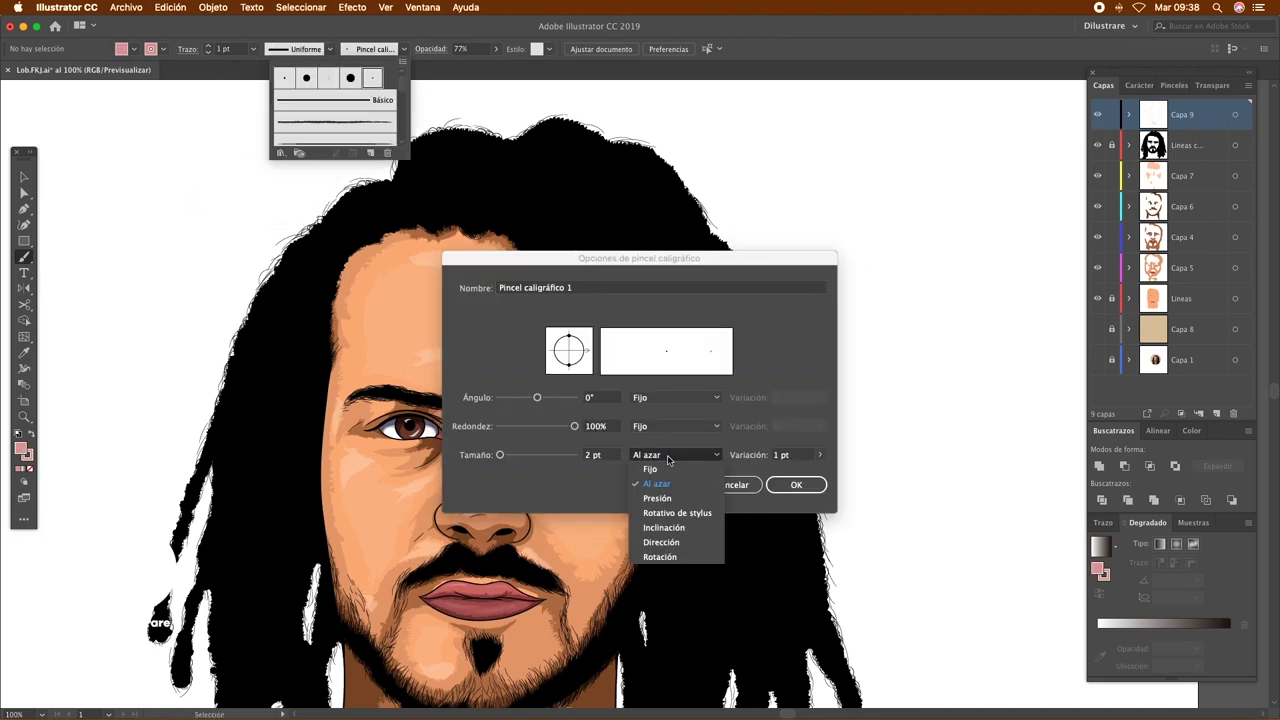
left_click(668, 469)
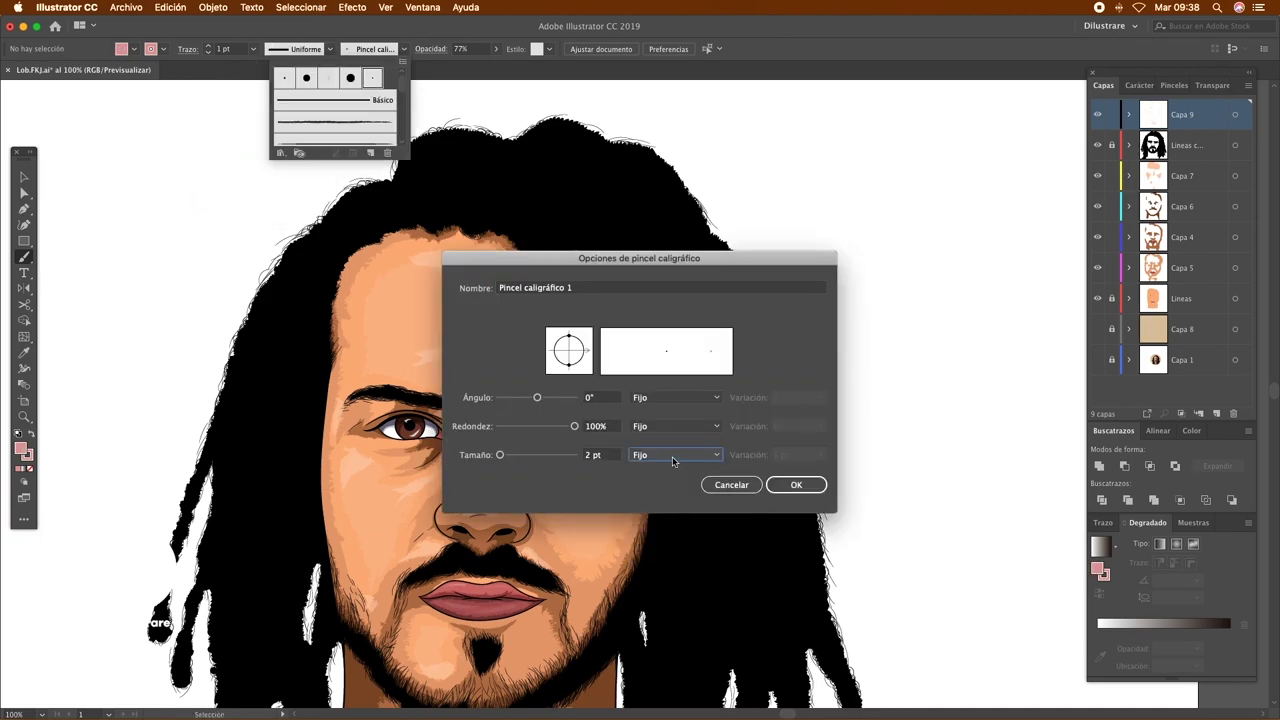
left_click(673, 461)
left_click(679, 531)
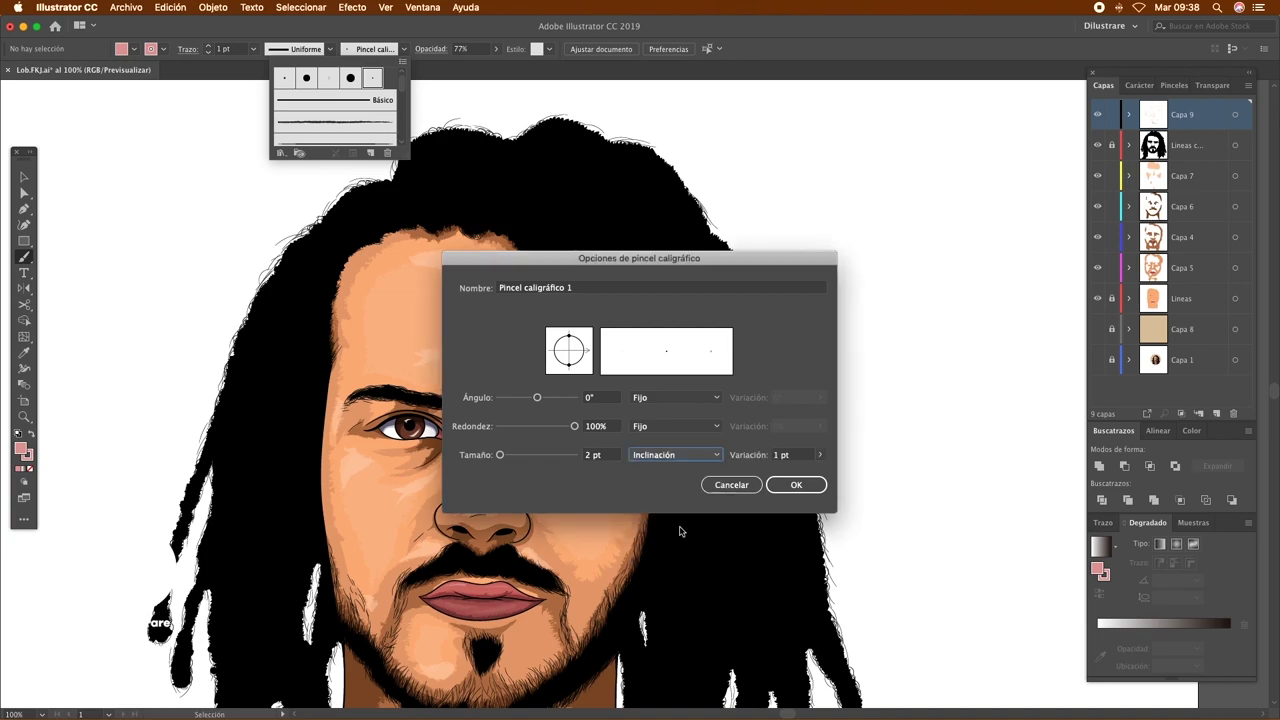
left_click(673, 458)
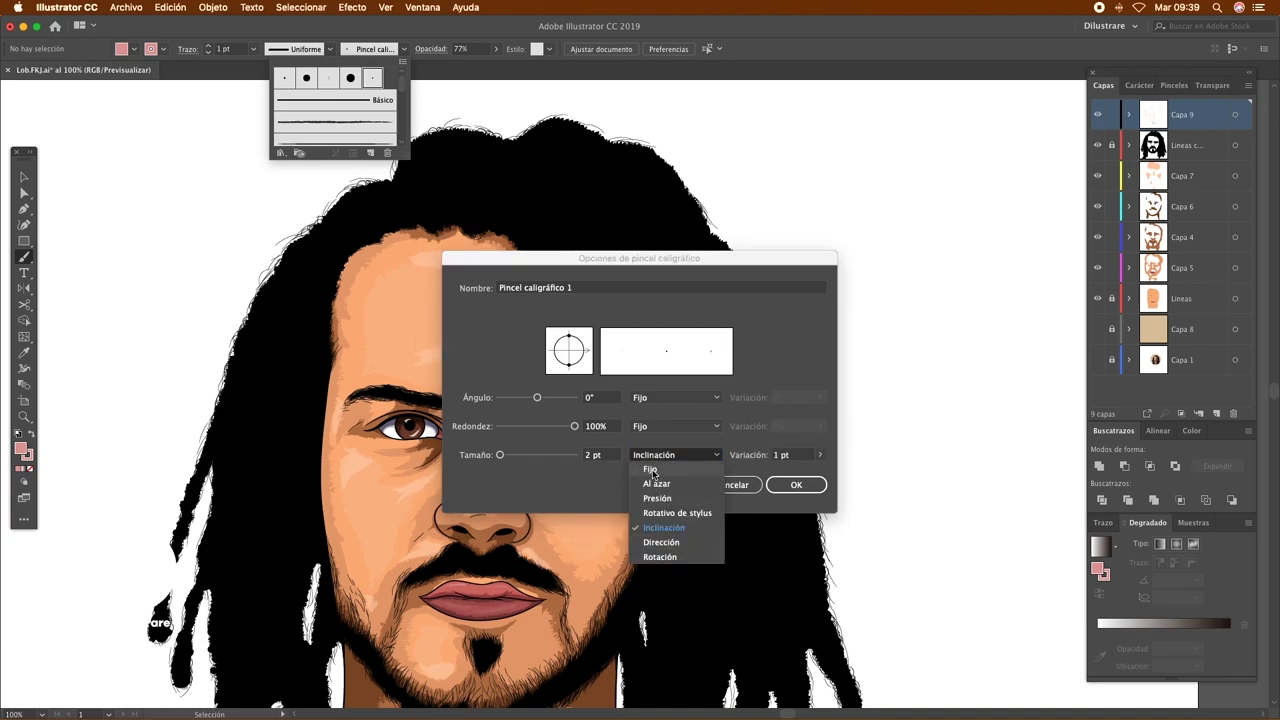
left_click(653, 470)
left_click(646, 458)
left_click(650, 486)
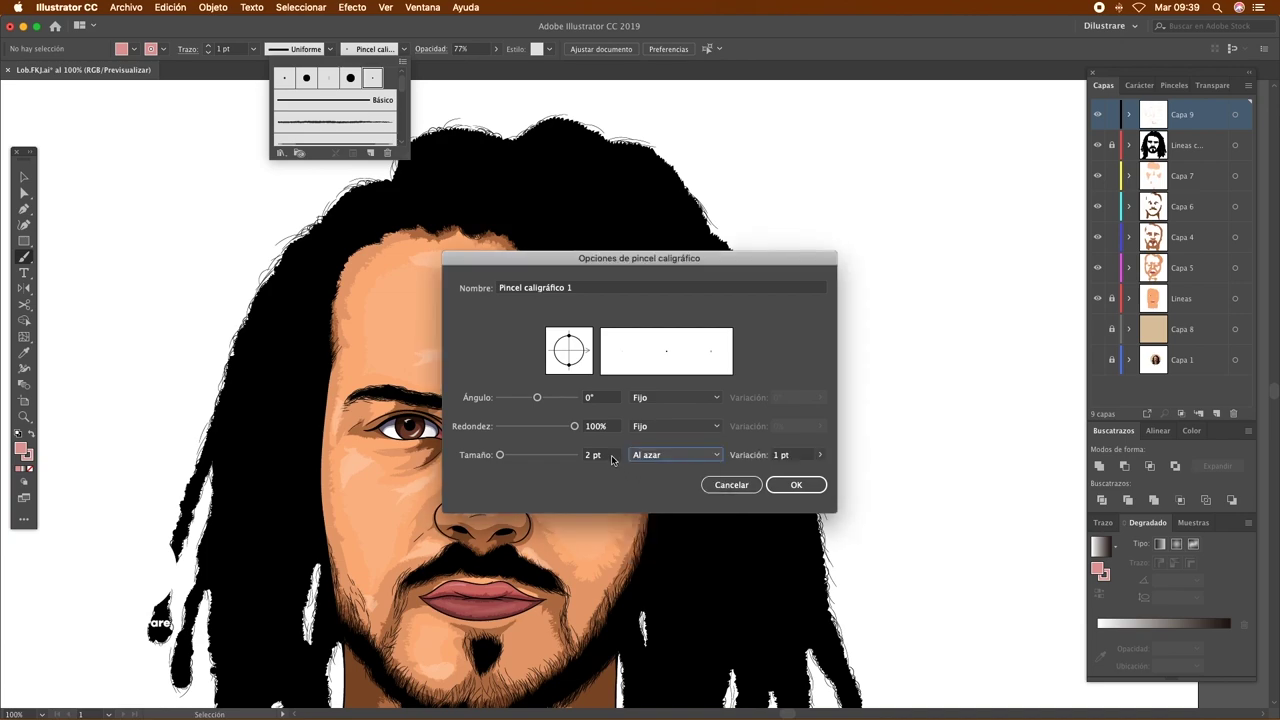
type("1")
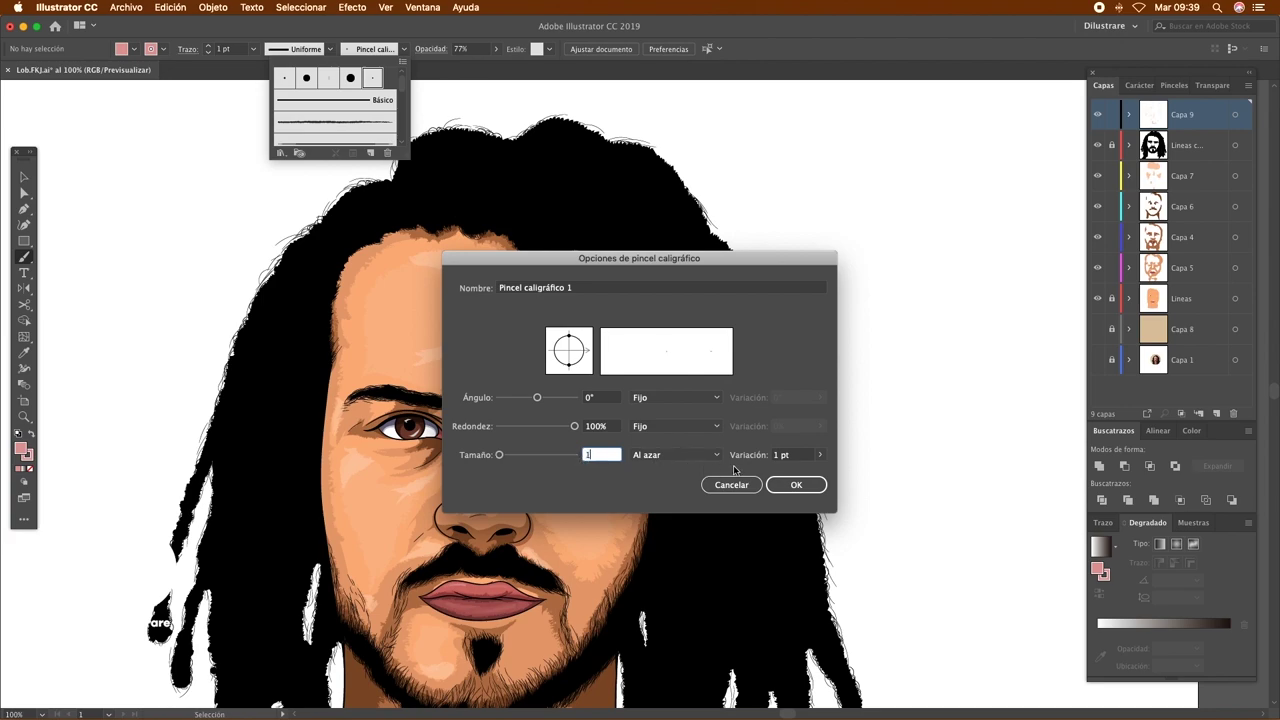
left_click(800, 457)
type("0,5")
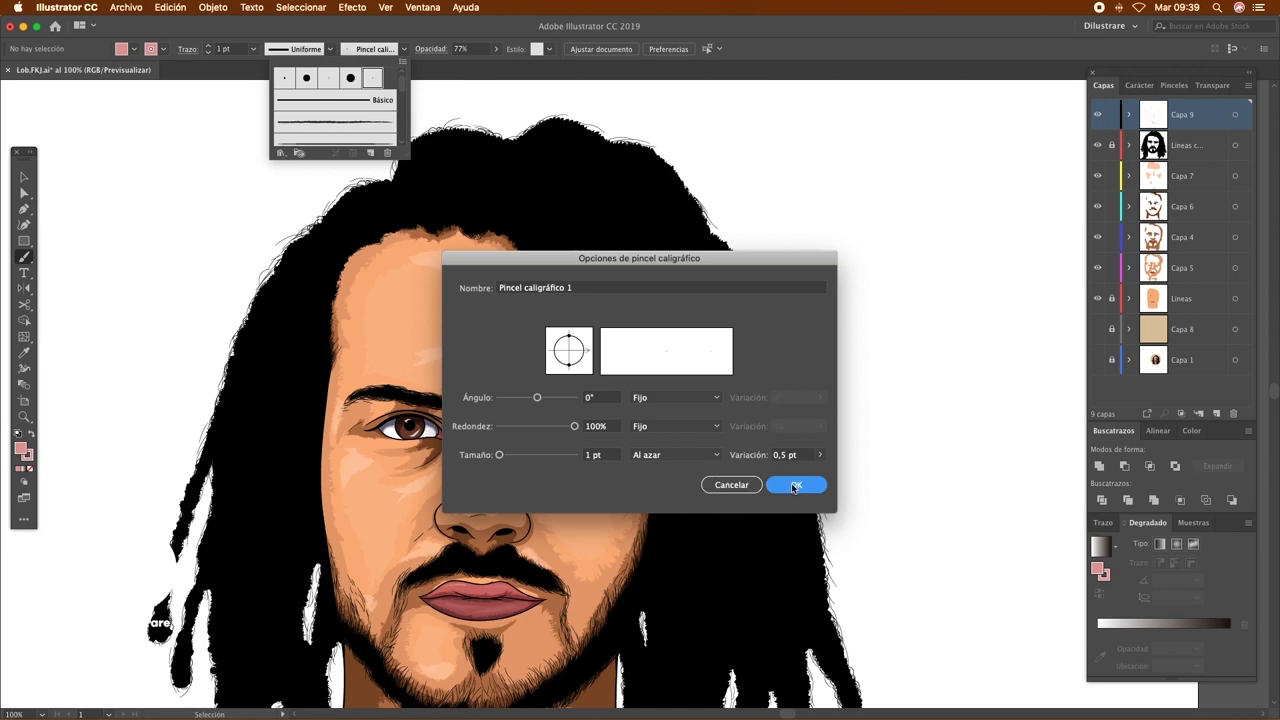
left_click(796, 485)
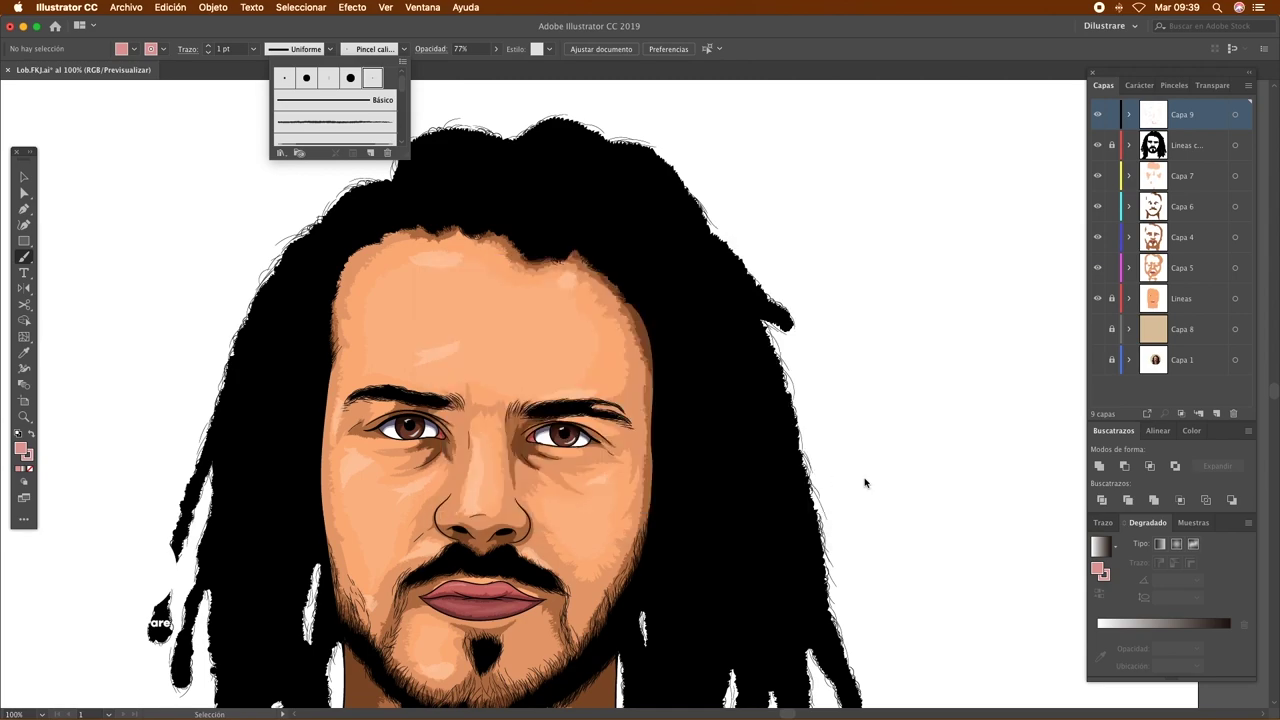
Paint curved test strands beside the hair, then undo them
left_click(868, 480)
left_click_drag(893, 482, 845, 325)
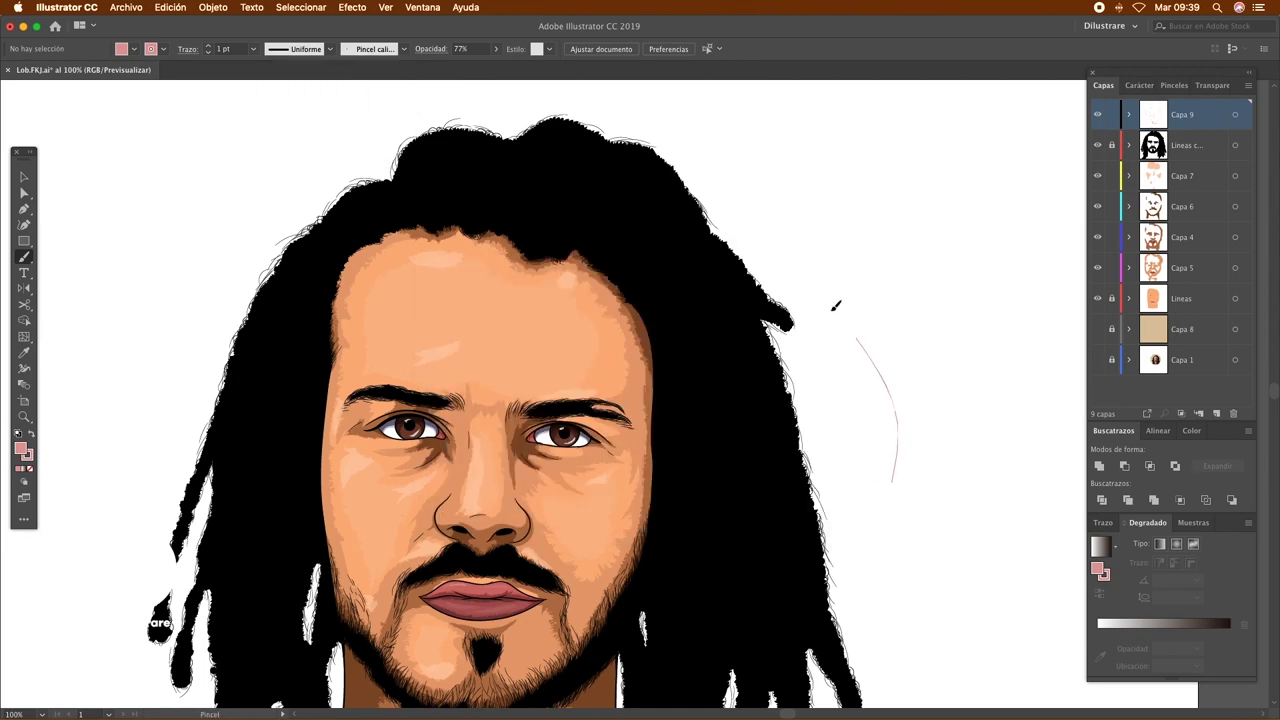
mouse_move(913, 488)
left_mouse_down()
mouse_move(886, 318)
mouse_move(908, 430)
mouse_move(880, 337)
left_mouse_up()
key("ctrl+z")
key("ctrl+z")
left_click_drag(840, 284, 893, 408)
key("ctrl+z")
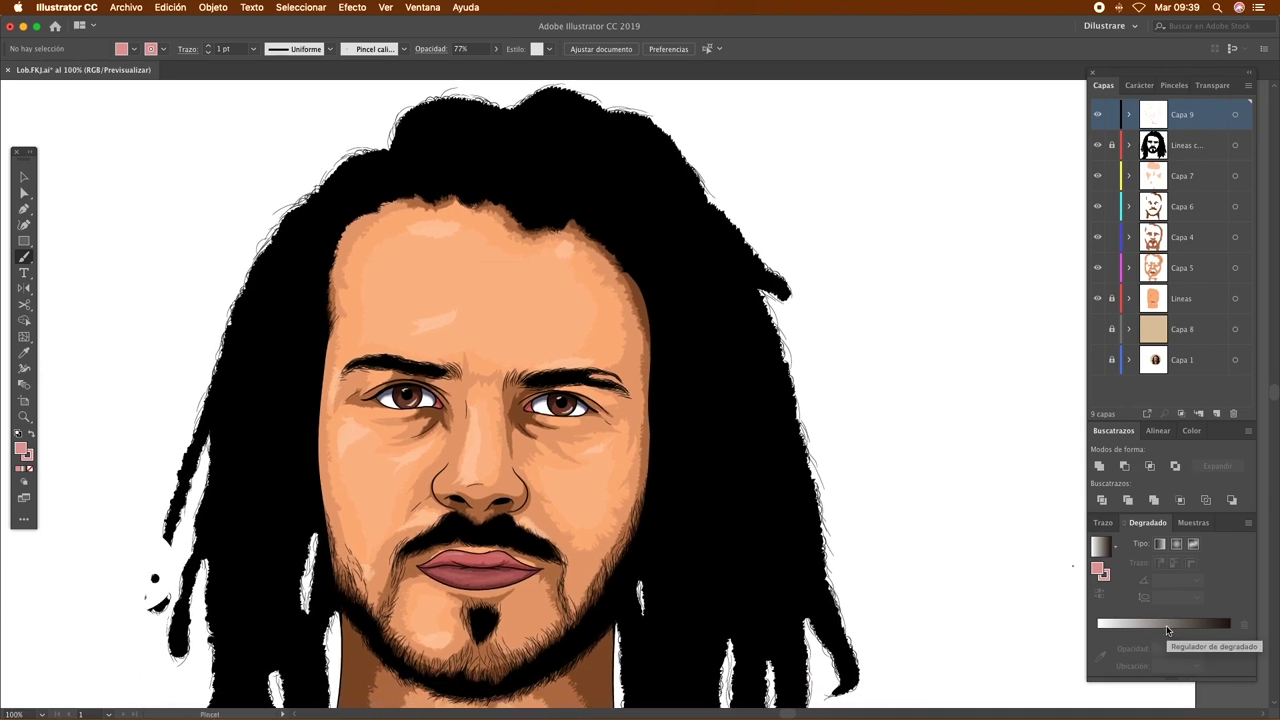
Apply a gradient to the stroke with no fill, and add a third gradient stop
left_click(1167, 630)
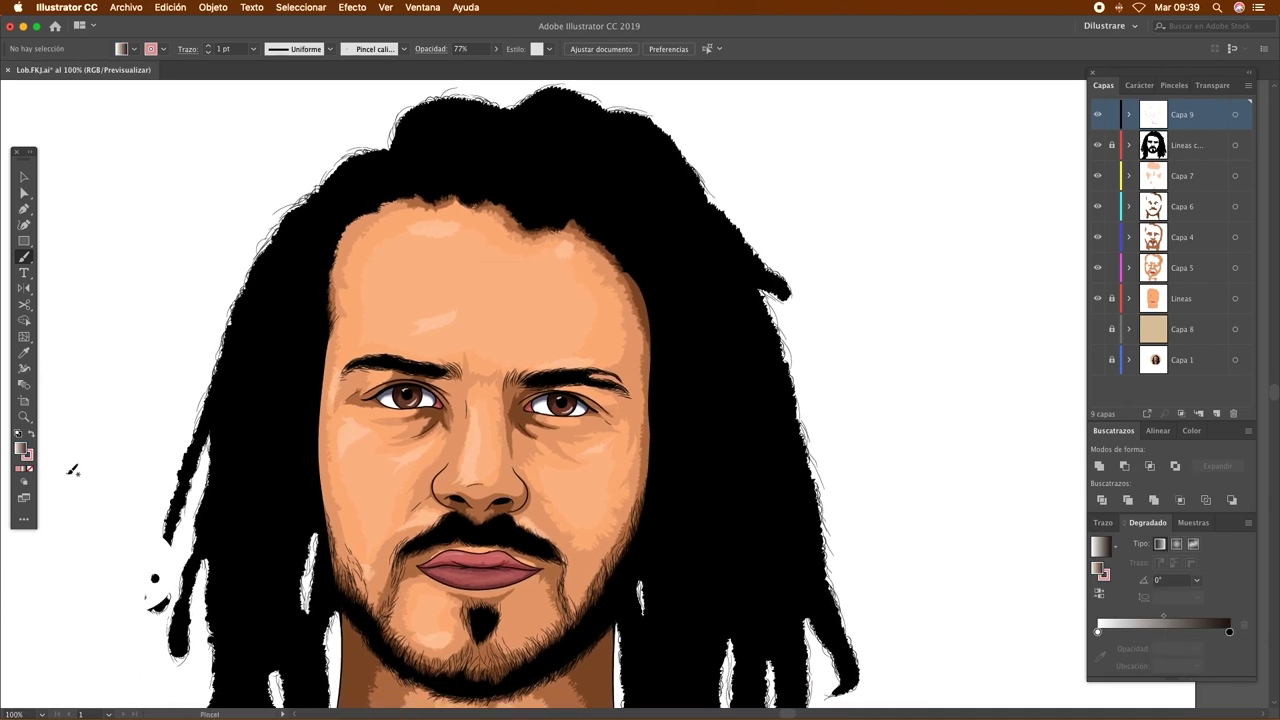
key("shift+x")
key("x")
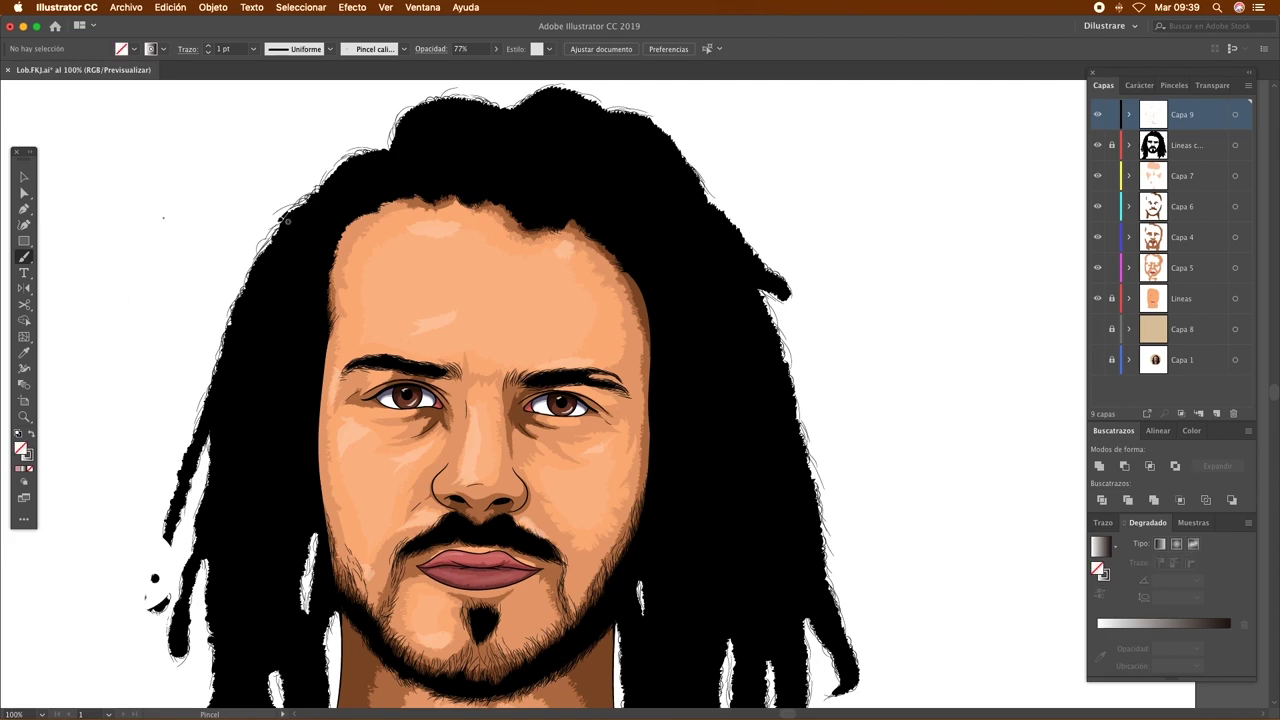
scroll(46, 443, "down", 2)
scroll(46, 443, "right", 2)
left_click(1215, 632)
left_click_drag(1151, 632, 1166, 632)
left_click(1102, 632)
scroll(861, 443, "down", 1)
scroll(861, 443, "right", 1)
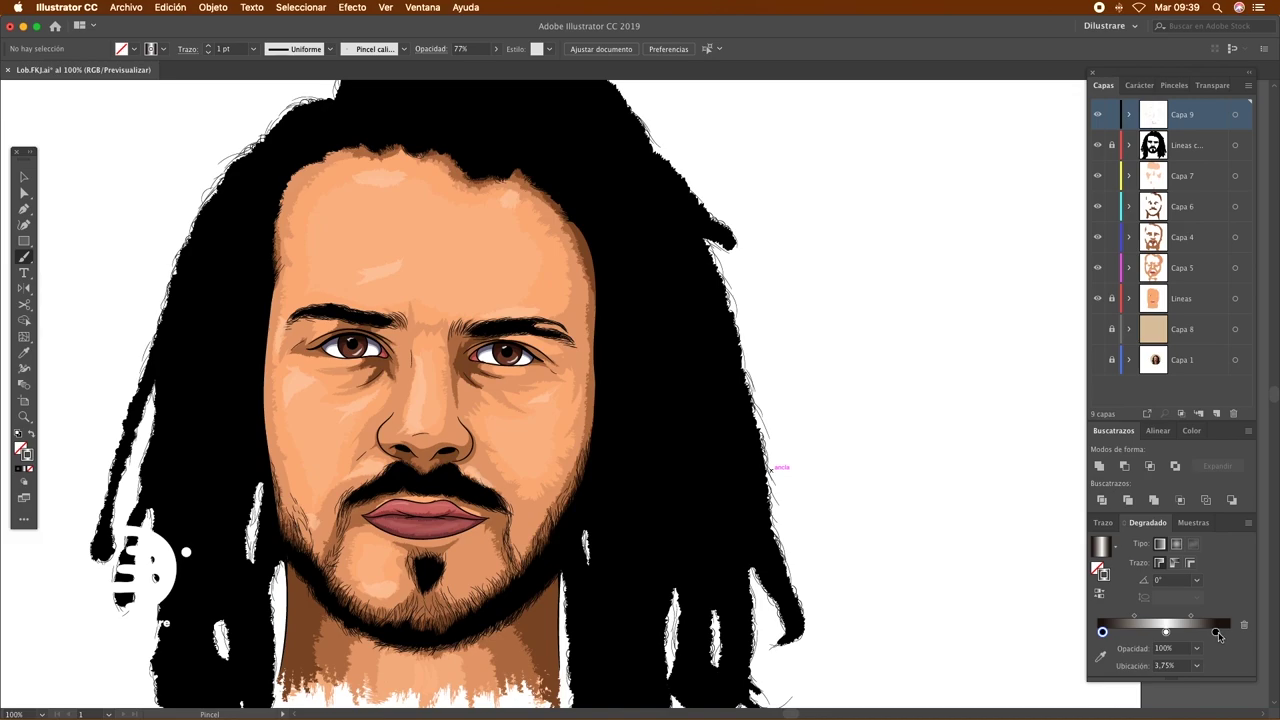
Remove the extra gradient stop and make the middle stop a muted grey-violet in CMYK
left_click_drag(1217, 632, 1222, 632)
left_click_drag(1228, 648, 1229, 653)
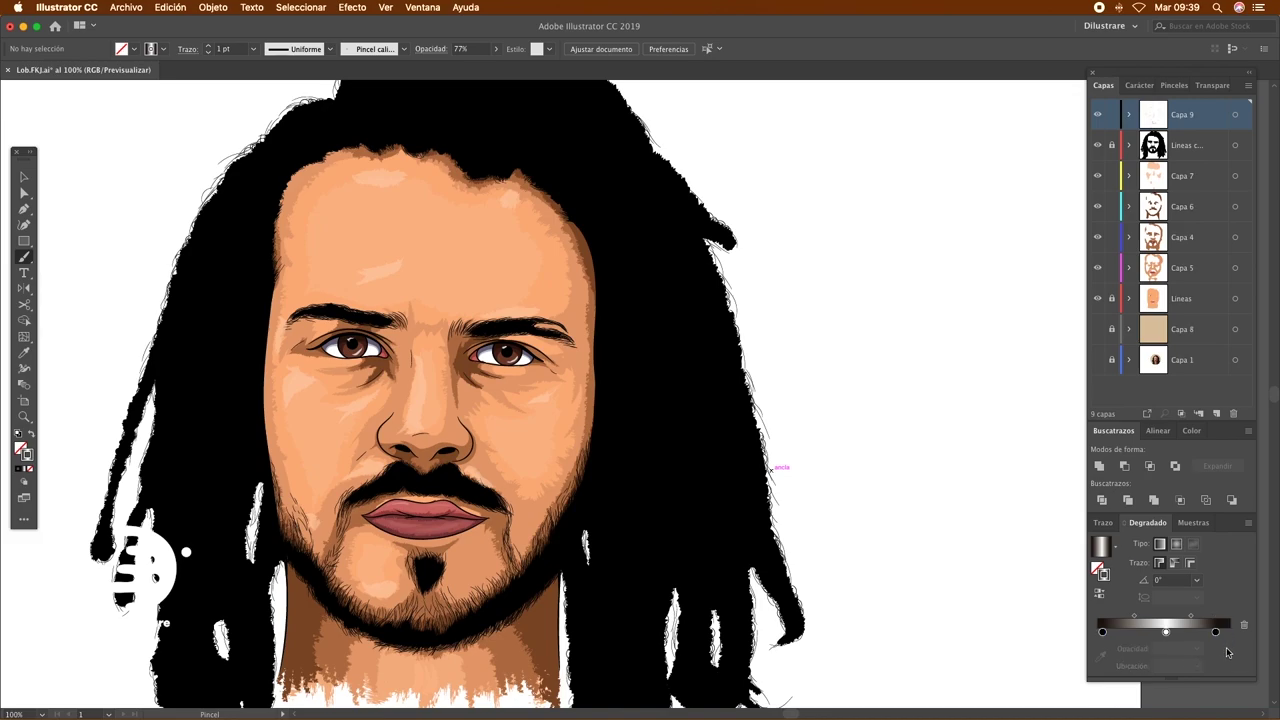
left_click(1166, 634)
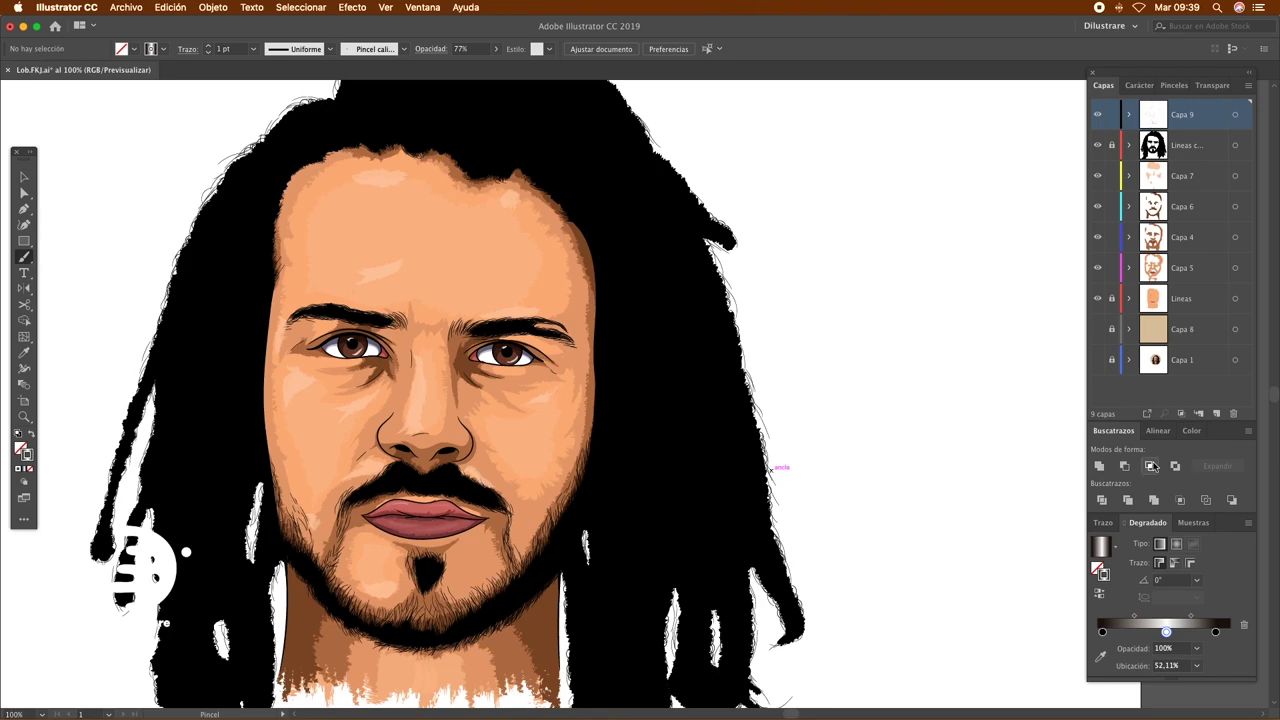
left_click(1192, 430)
left_click(1248, 430)
left_click(1132, 491)
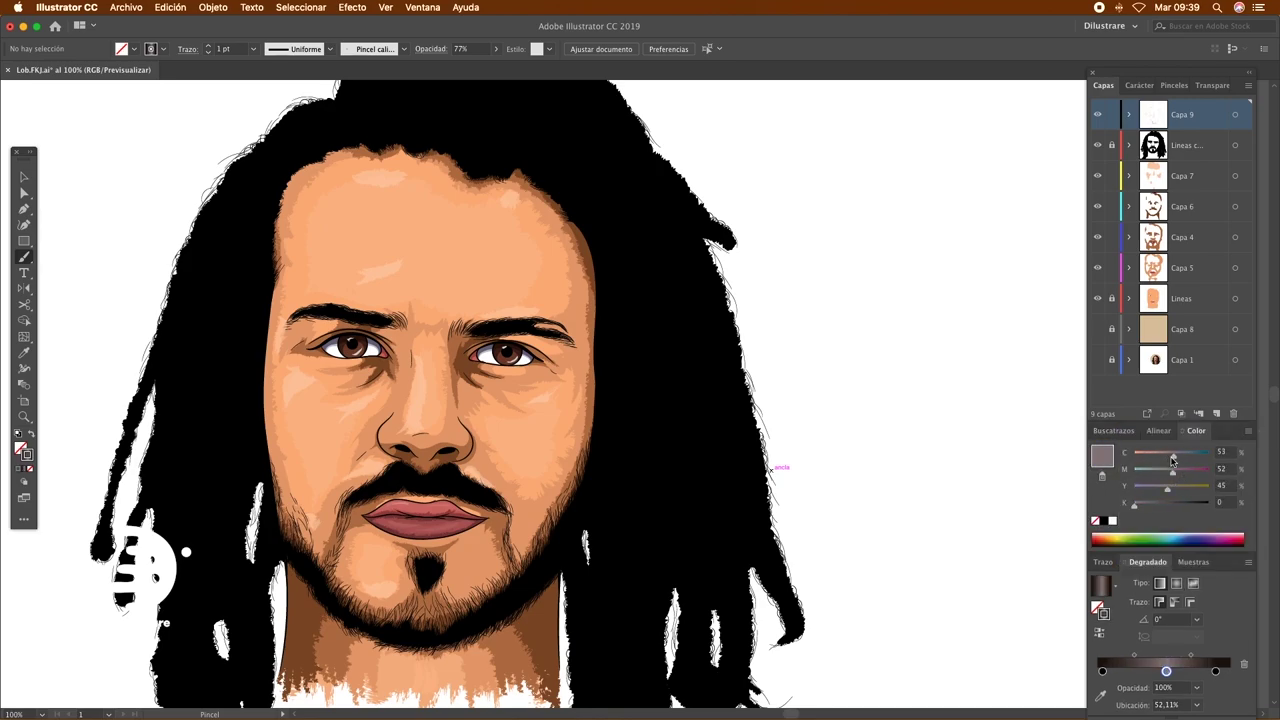
left_click_drag(1177, 493, 1166, 490)
left_click_drag(1173, 472, 1178, 461)
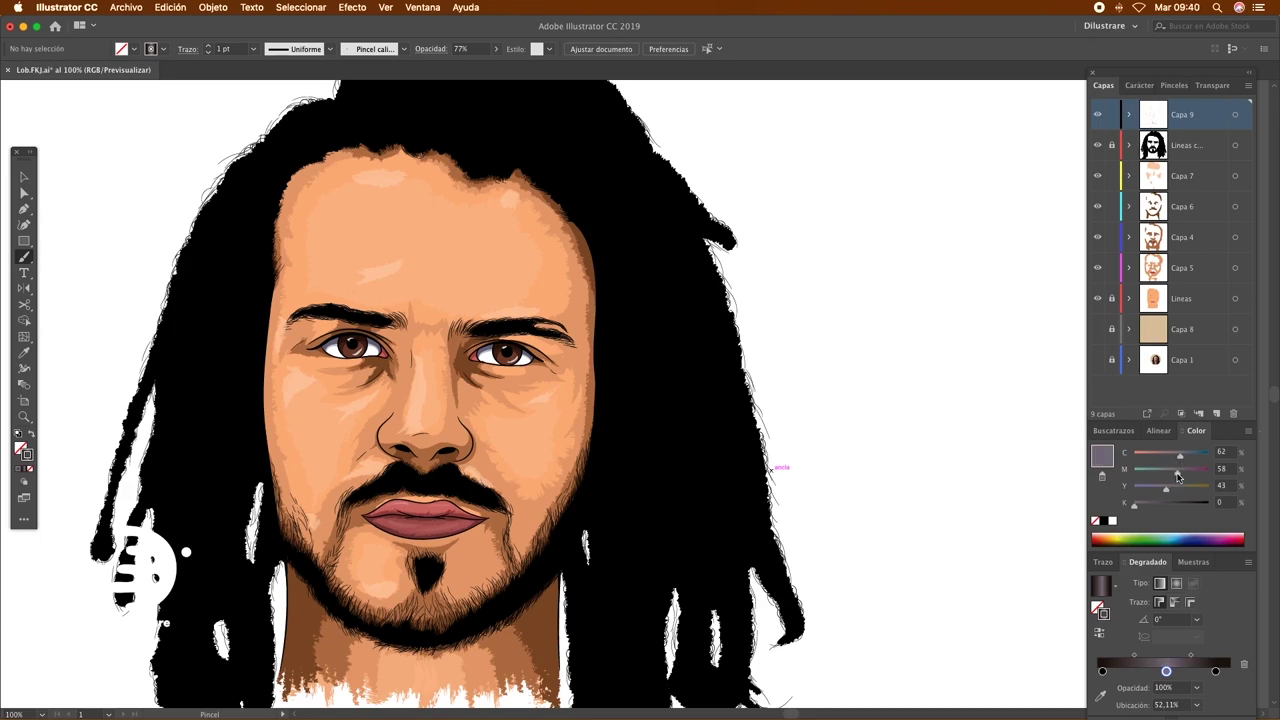
Nudge the right gradient stop inward, then test-paint strands on the hair and undo them
left_click(1104, 671)
left_click(1248, 430)
left_click(1125, 489)
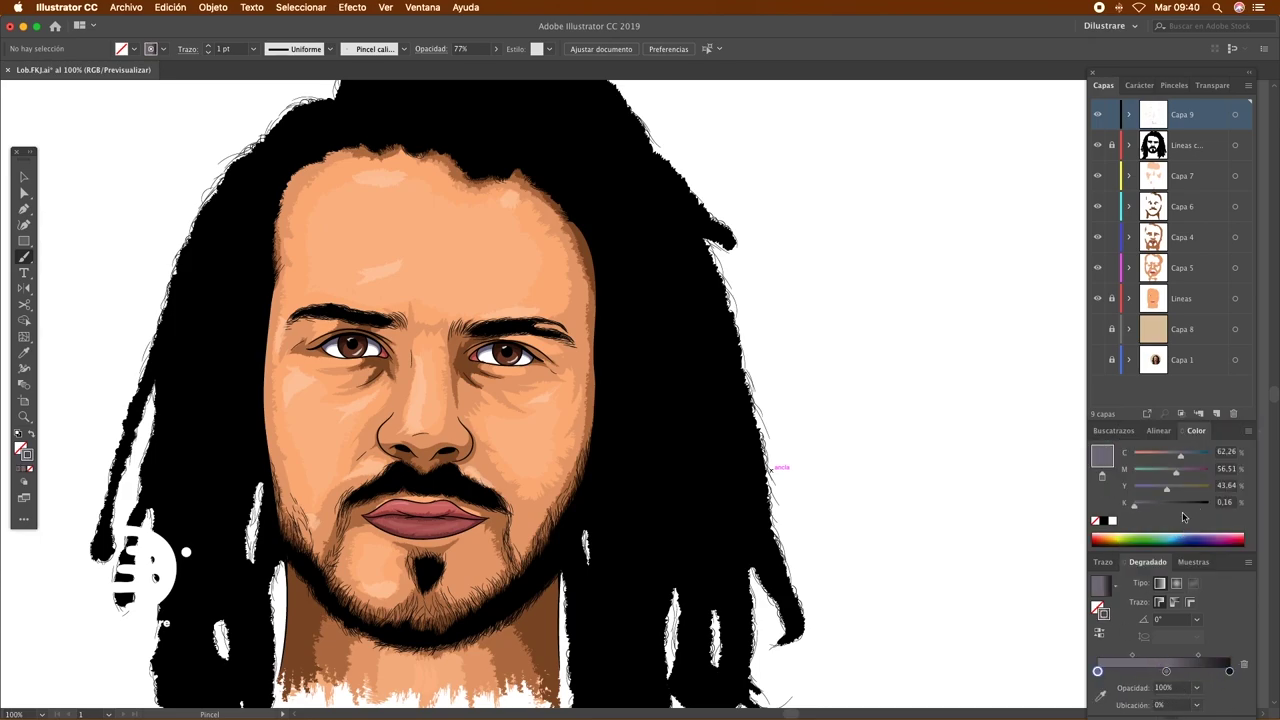
left_click_drag(1229, 671, 1222, 671)
left_click_drag(714, 400, 628, 424)
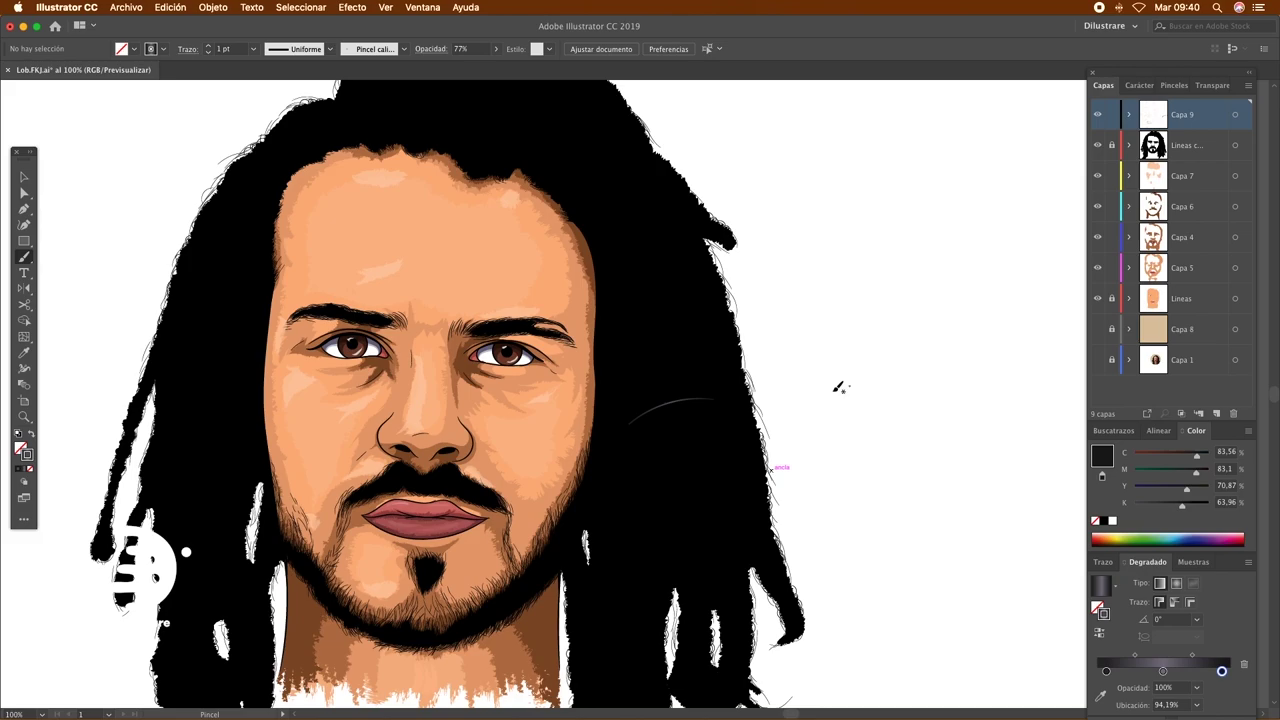
key("ctrl+z")
left_click_drag(716, 378, 666, 451)
key("ctrl+z")
left_click_drag(655, 307, 690, 470)
key("ctrl+z")
Place the gradient stops at 16.73% and 88.67%, then zoom out to the whole artboard
left_click_drag(1106, 671, 1119, 671)
left_click_drag(1222, 671, 1214, 671)
left_click_drag(1185, 509, 1196, 509)
left_click(1119, 671)
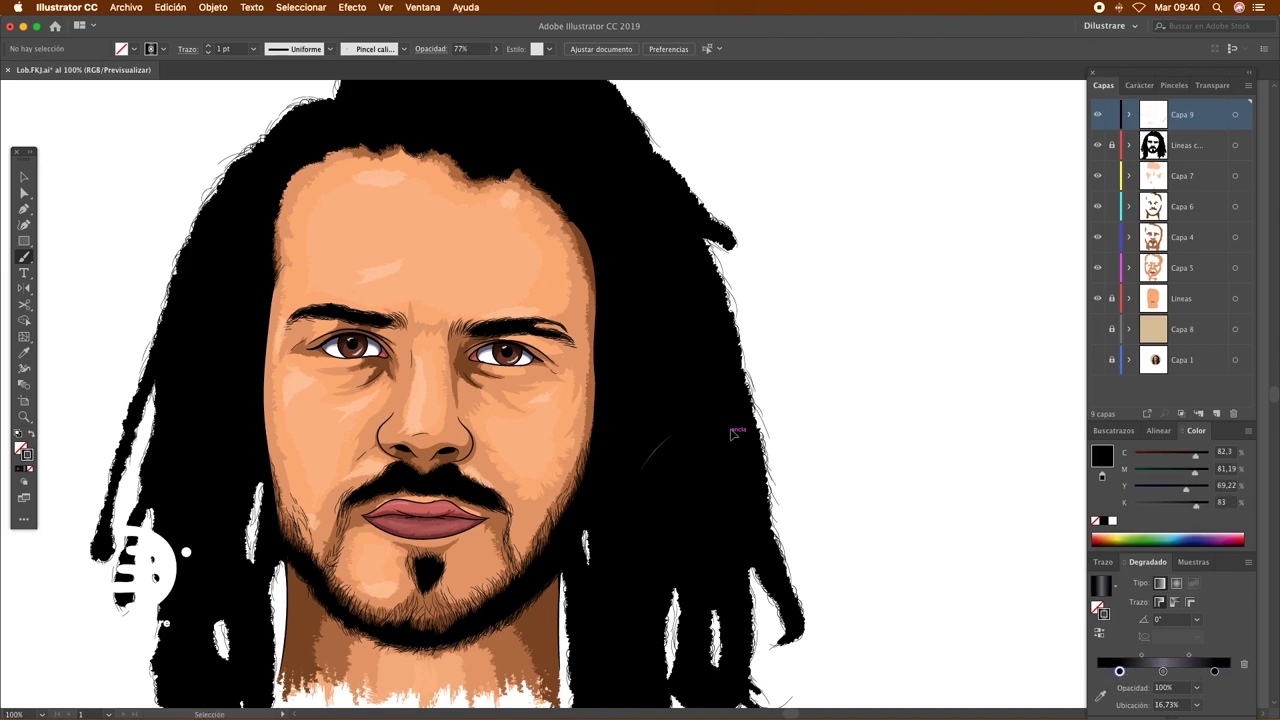
key("ctrl+0")
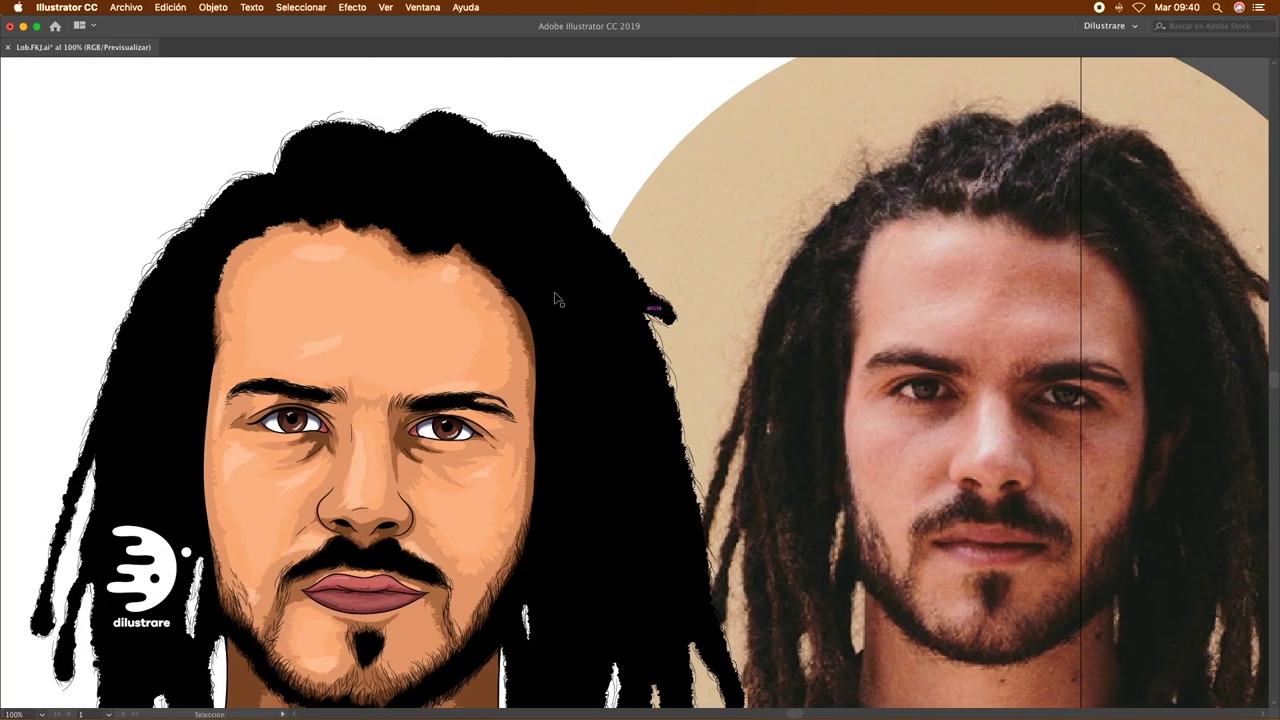
Paint thin grey gradient highlight strands along the dreadlocks and up the hair parting
scroll(444, 226, "up", 2)
left_click_drag(378, 268, 395, 296)
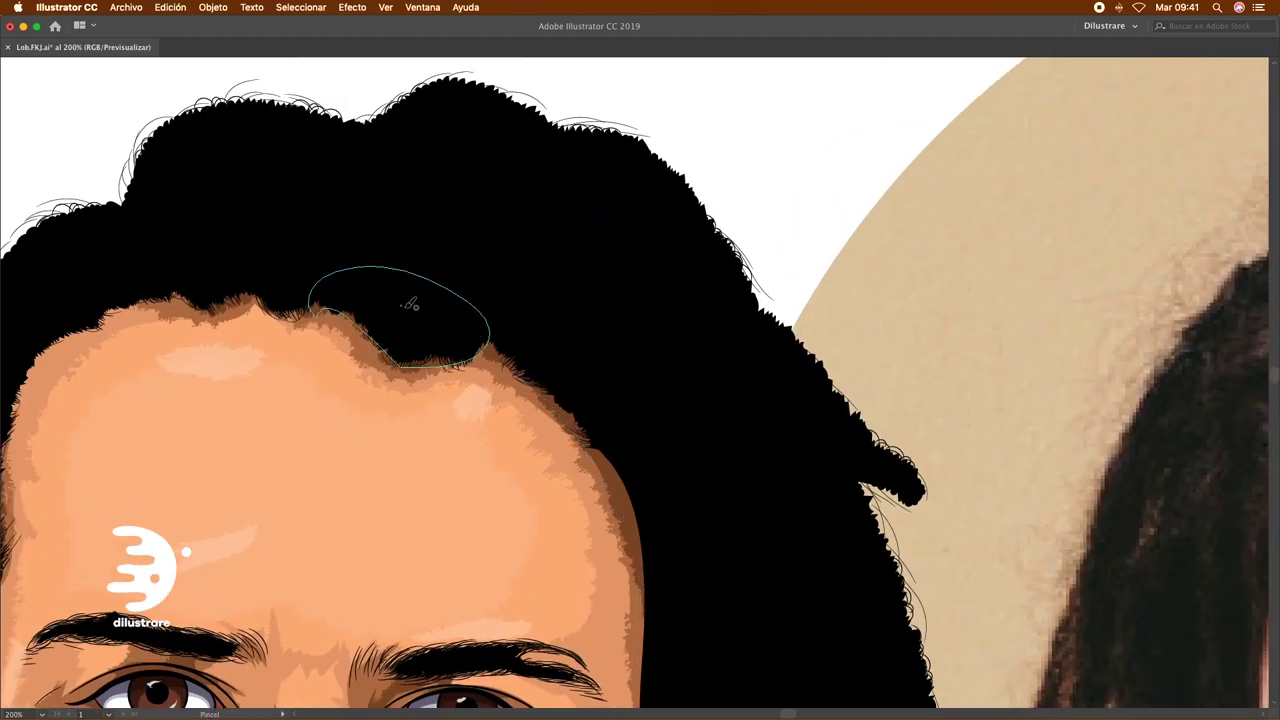
key("Tab")
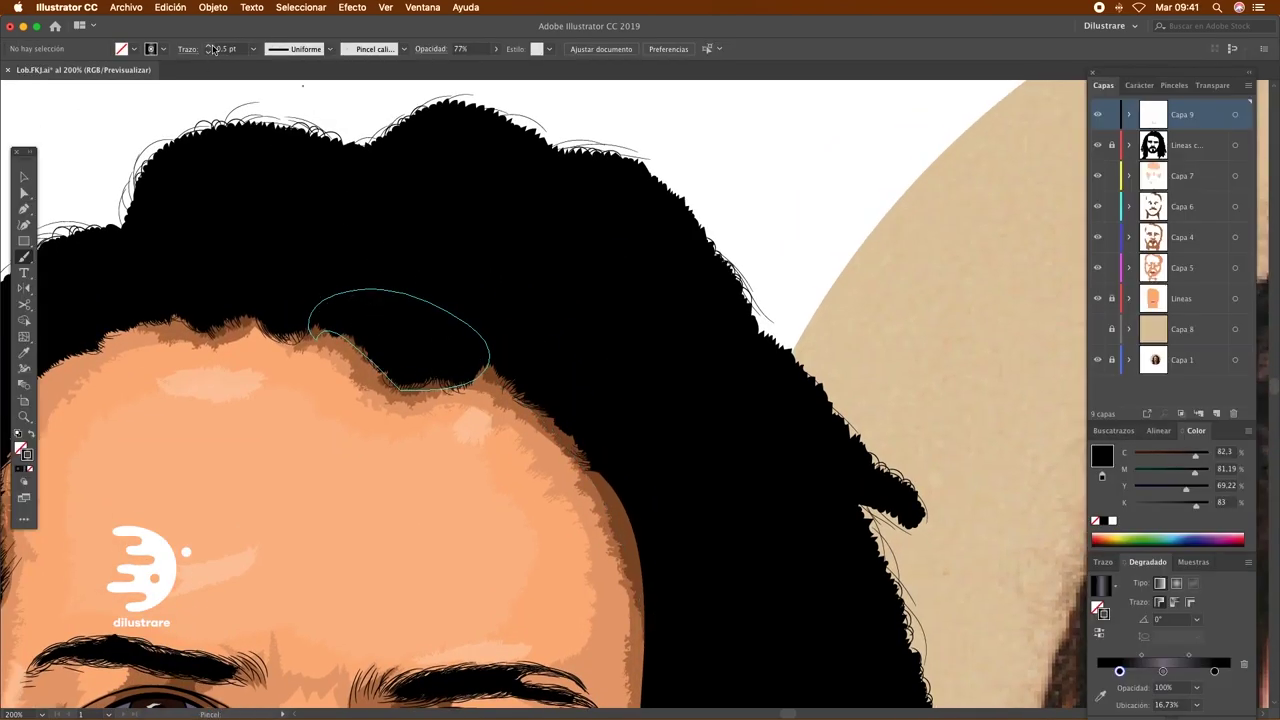
scroll(443, 143, "left", 3)
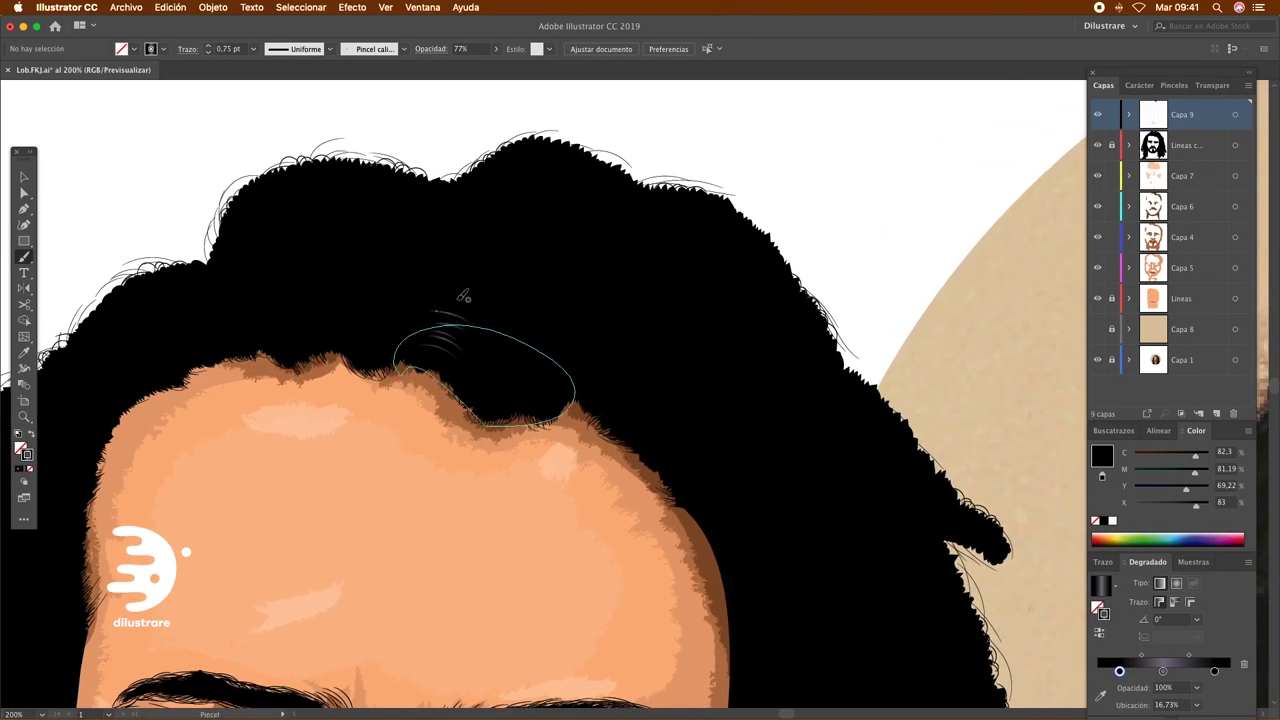
key("super+shift+a")
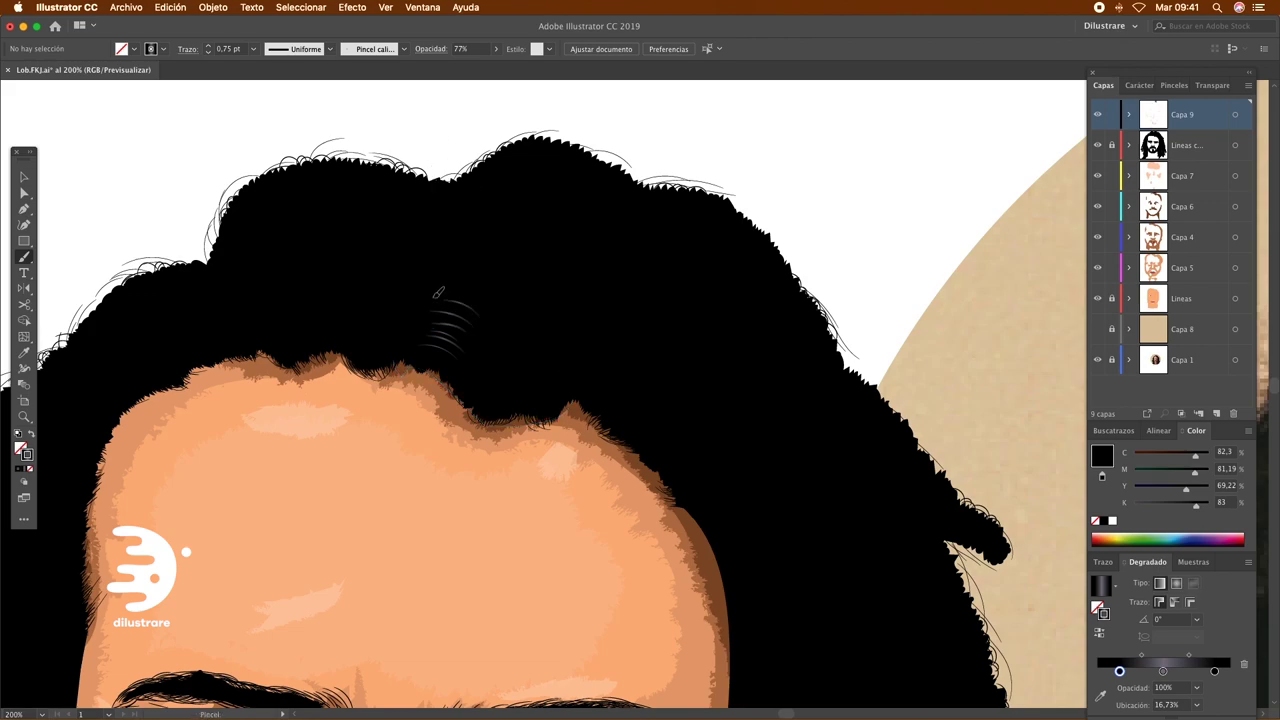
left_click_drag(465, 255, 494, 280)
key("super+z")
key("super+z")
key("super+z")
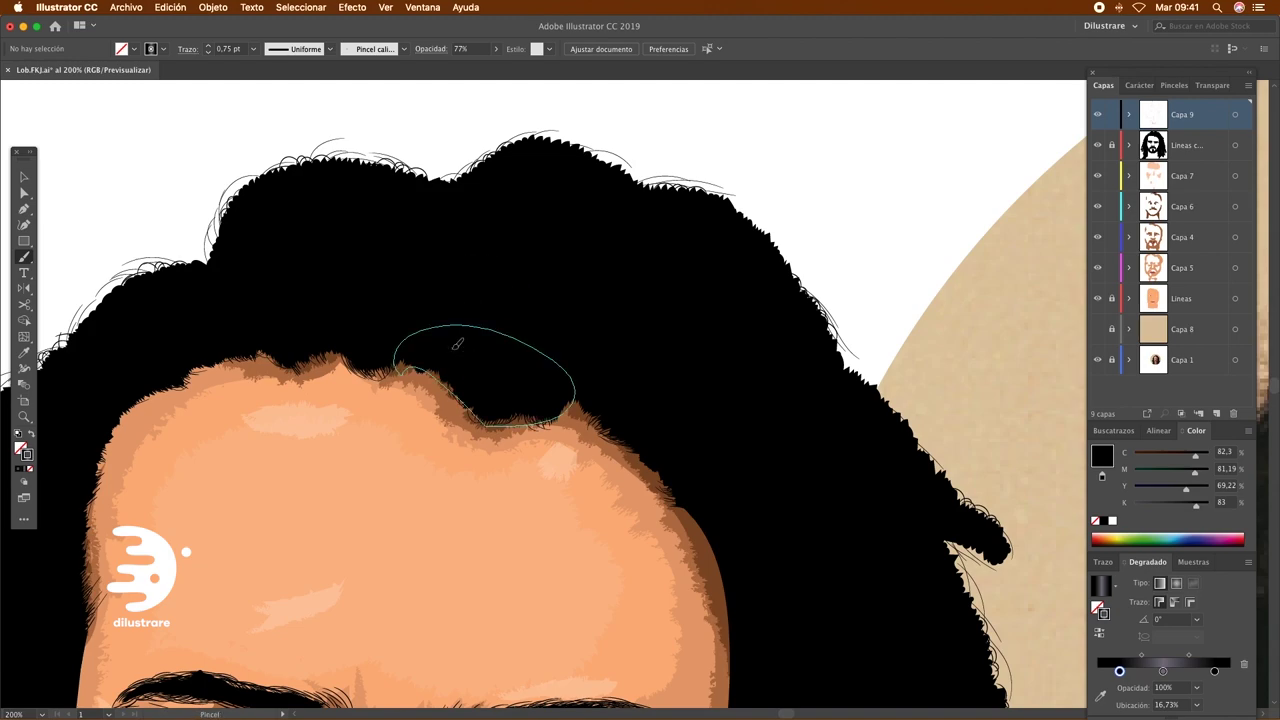
key("super+shift+z")
key("super+shift+z")
key("super+shift+z")
mouse_move(493, 226)
left_mouse_down()
mouse_move(586, 200)
mouse_move(614, 177)
mouse_move(647, 201)
left_mouse_up()
scroll(660, 205, "down", 5)
scroll(677, 230, "up", 5)
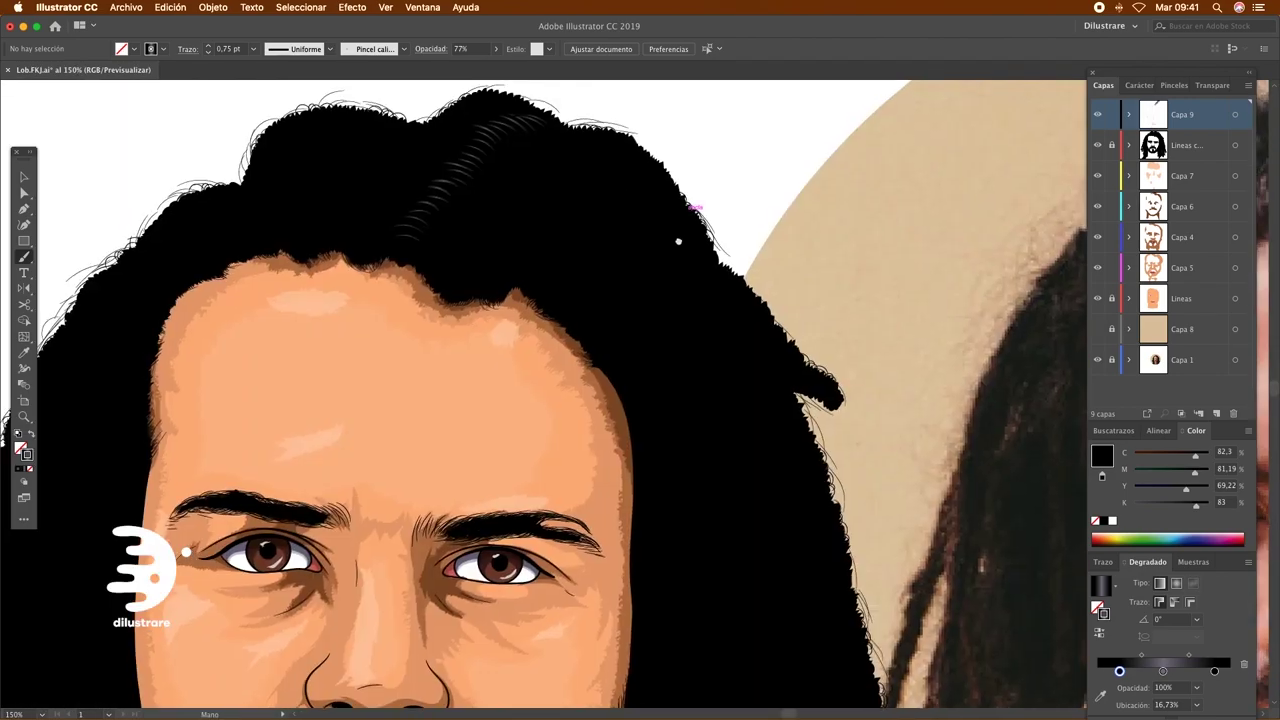
scroll(677, 240, "up", 2)
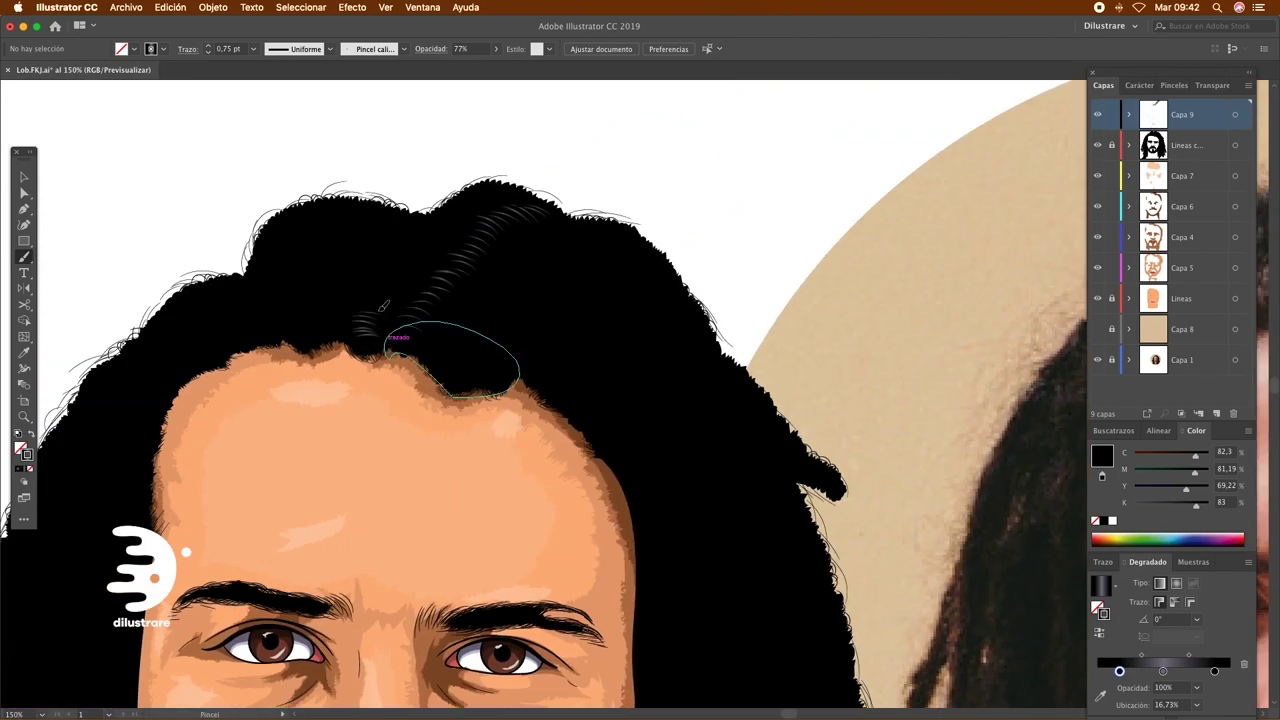
scroll(400, 285, "down", 4)
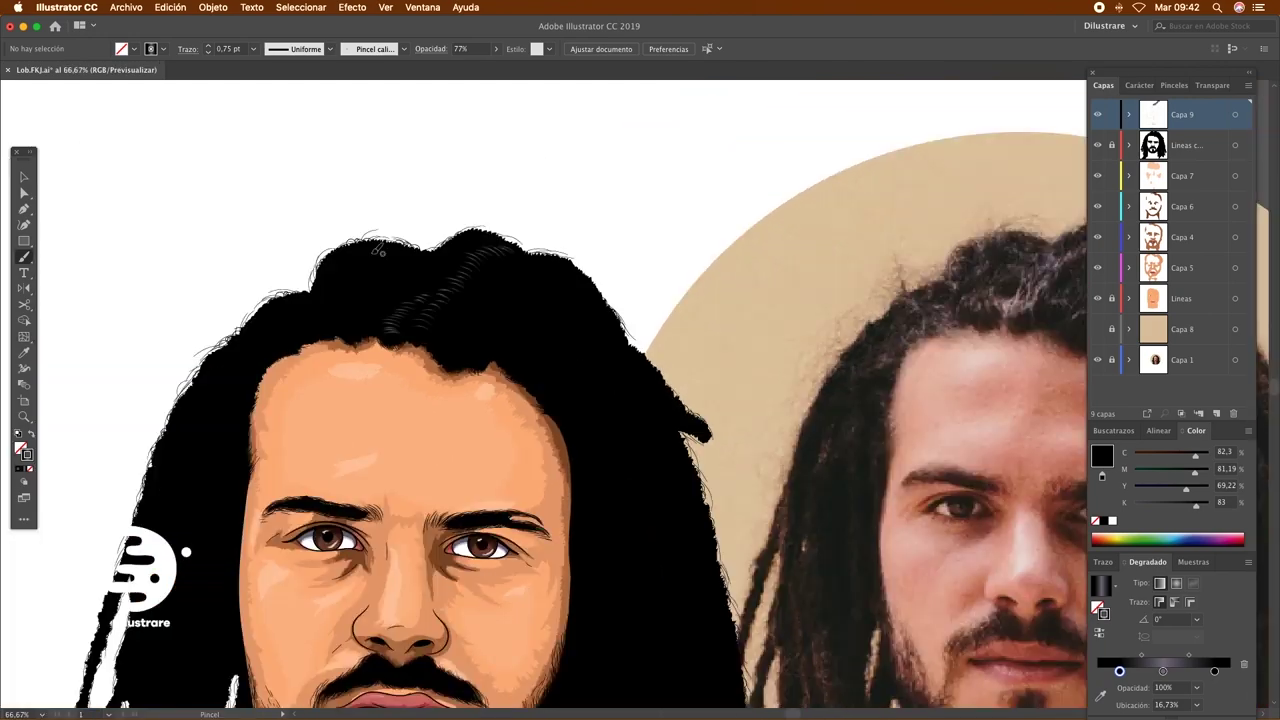
scroll(330, 223, "up", 6)
scroll(410, 265, "down", 4)
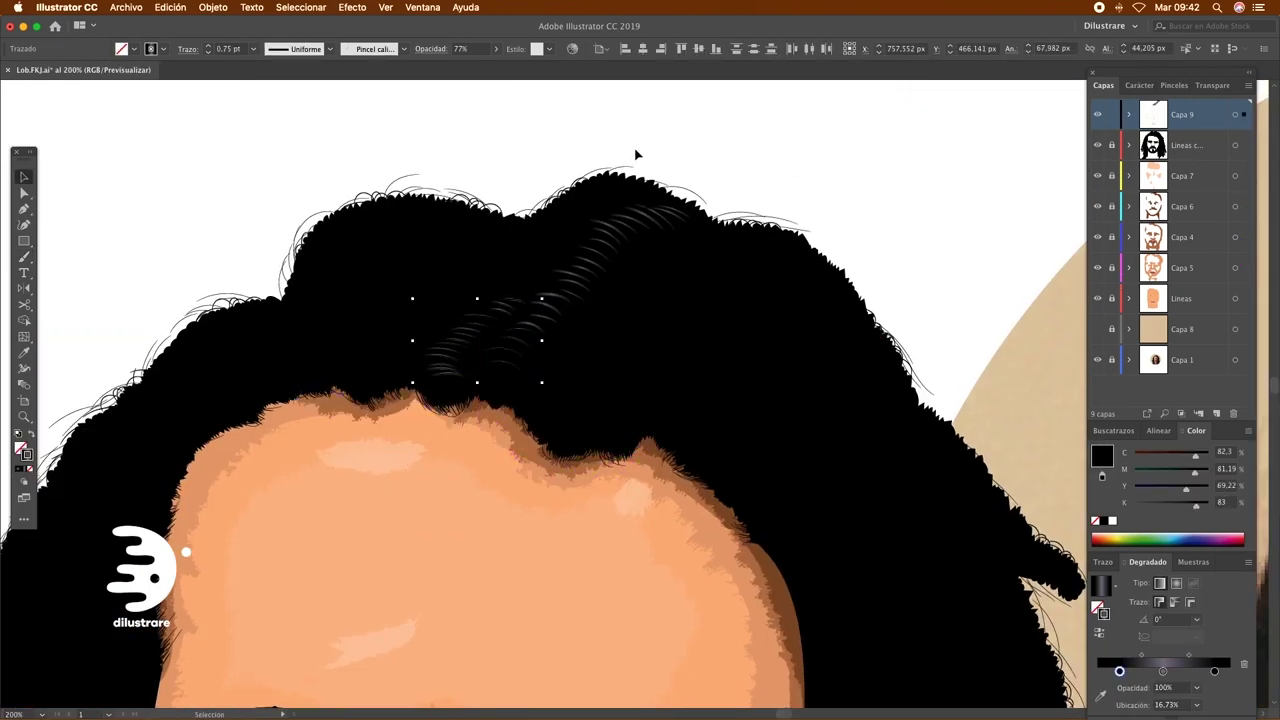
scroll(615, 262, "up", 4)
Cut the highlight strands and paste them in place on a new top layer, Capa 10
key("v")
left_click(533, 299)
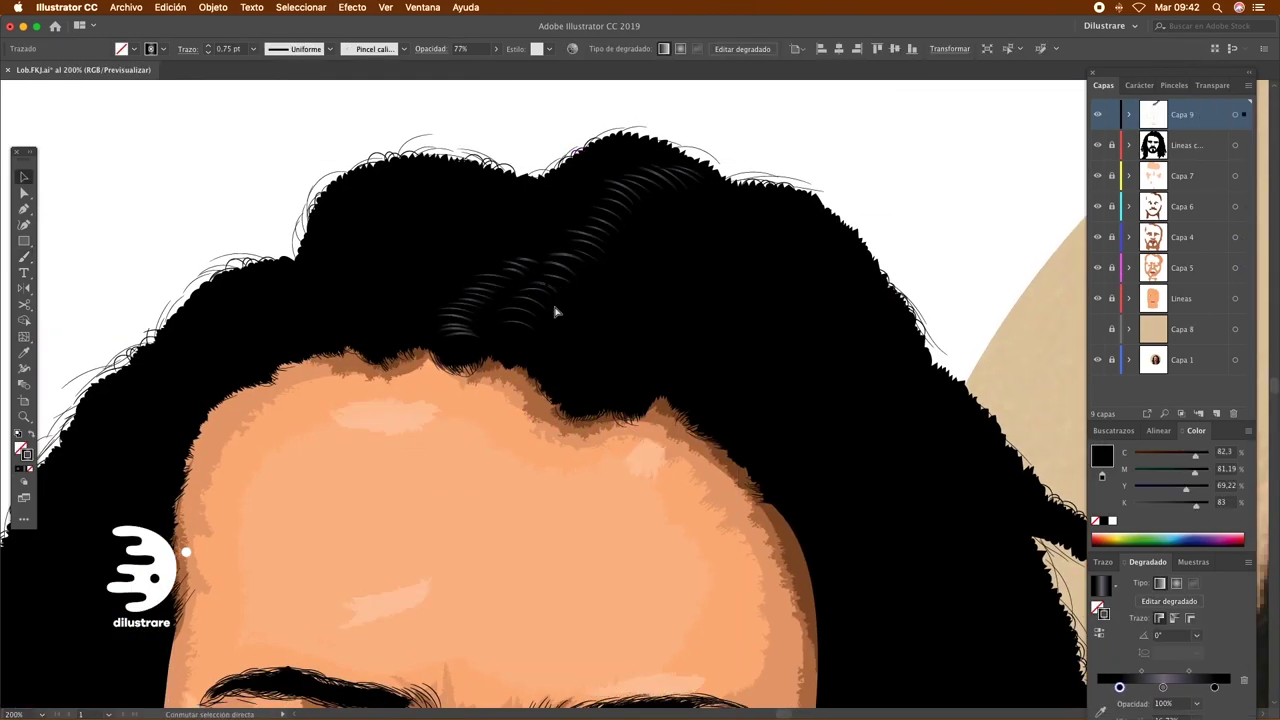
key("ctrl+x")
key("ctrl+l")
key("ctrl+f")
left_click(828, 144)
key("b")
scroll(609, 329, "right", 5)
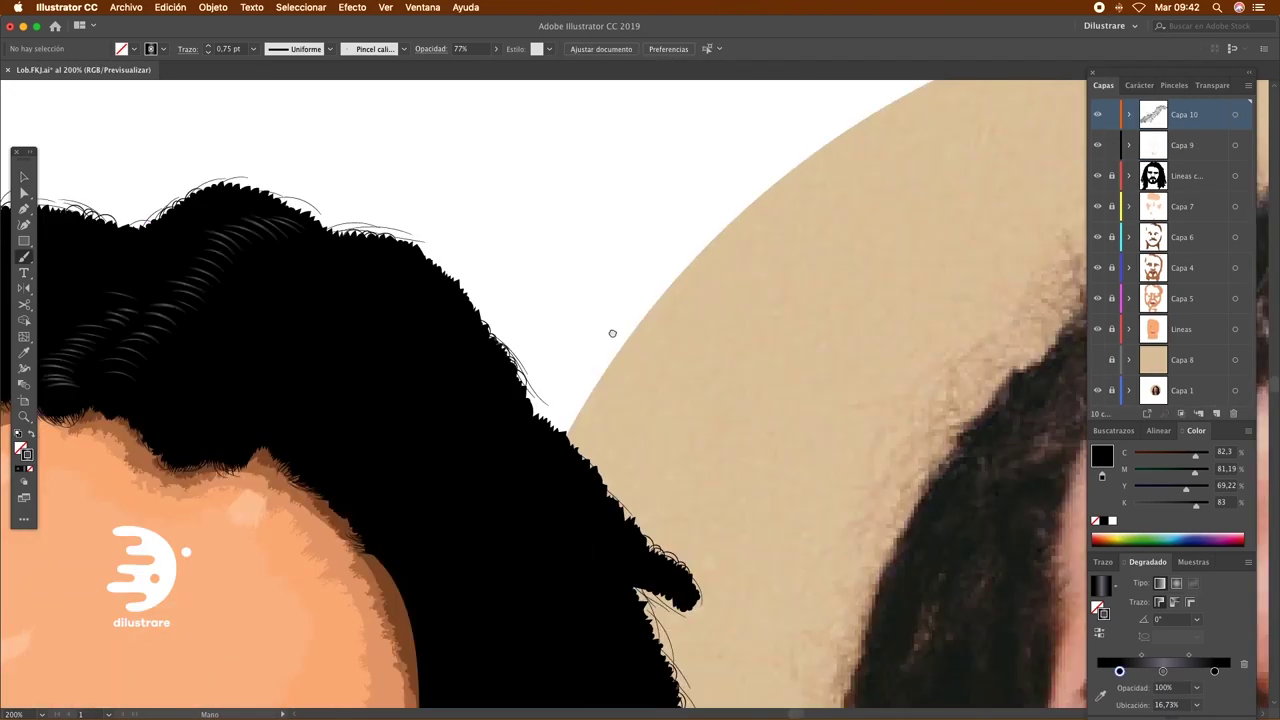
scroll(513, 312, "left", 6)
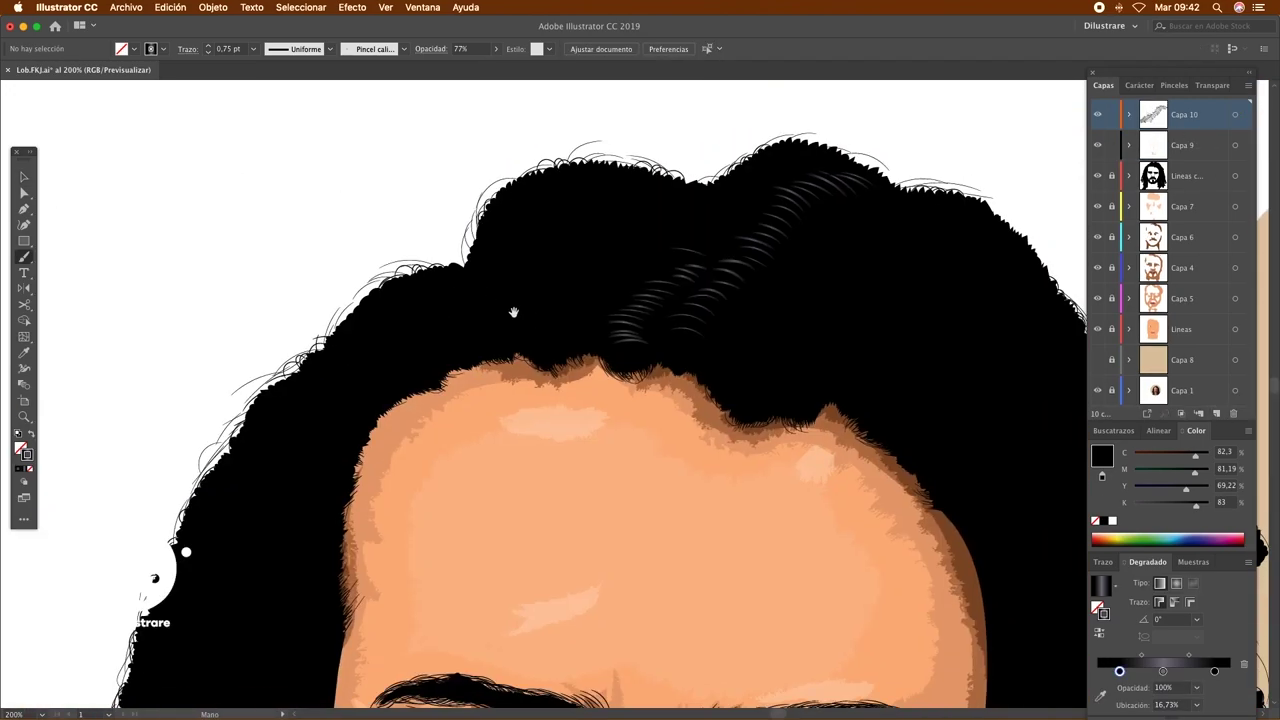
left_click(1163, 622)
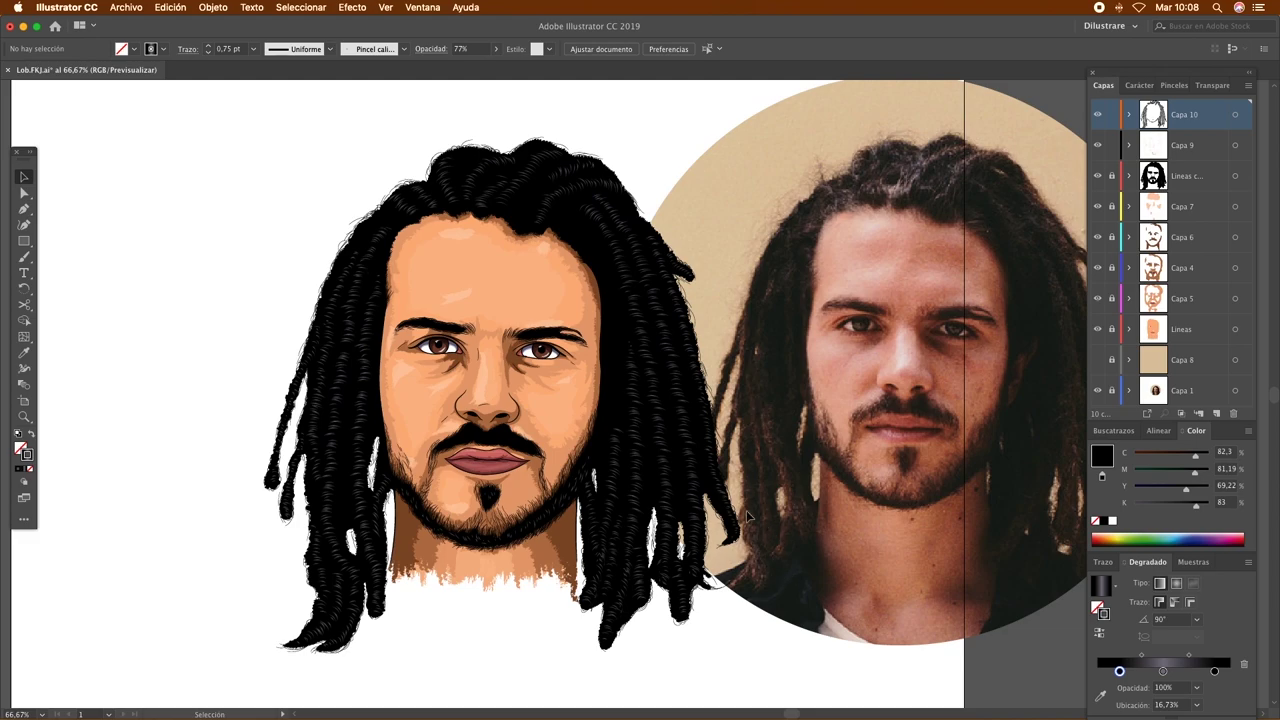
Tint a strand gradient stop reddish brown and reposition dreadlock paths
left_click_drag(746, 515, 751, 490)
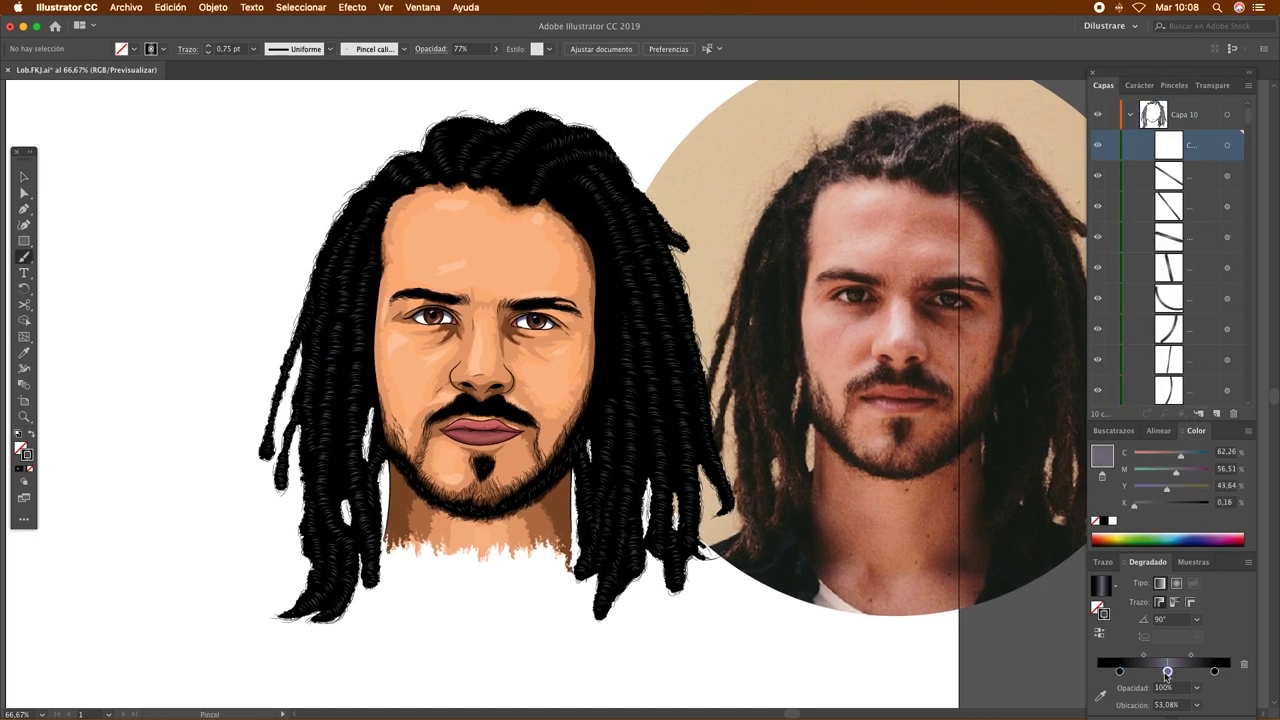
left_click_drag(1176, 486, 1180, 492)
left_click(370, 530)
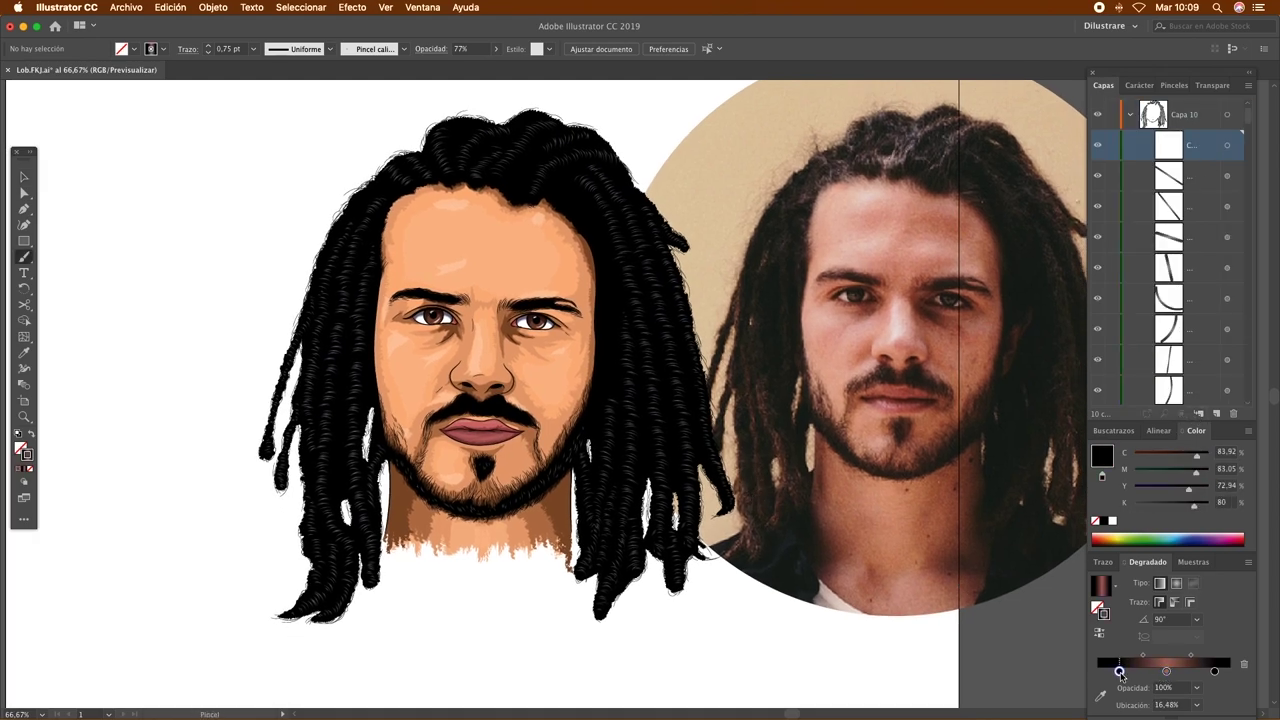
key("super+plus")
key("super+plus")
key("super+plus")
left_click_drag(533, 367, 512, 356)
key("super+minus")
key("super+minus")
key("super+minus")
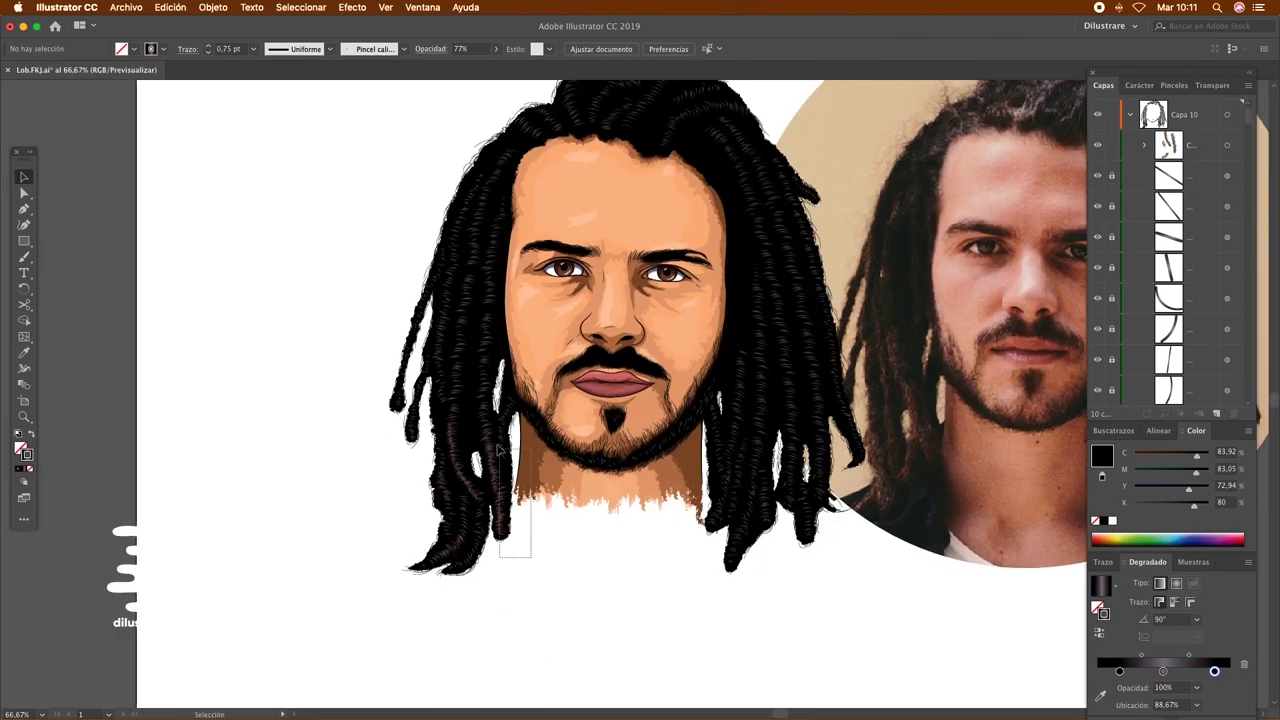
key("super+plus")
key("super+plus")
left_click(698, 525, "super")
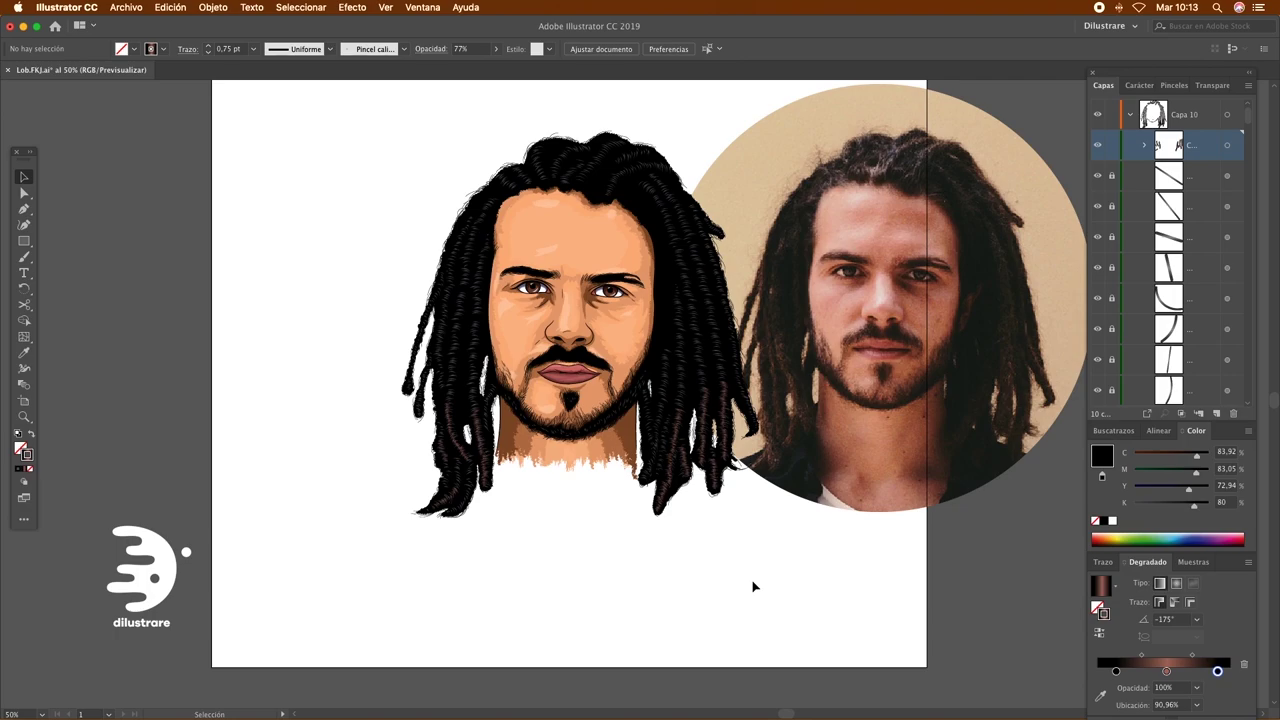
key("b")
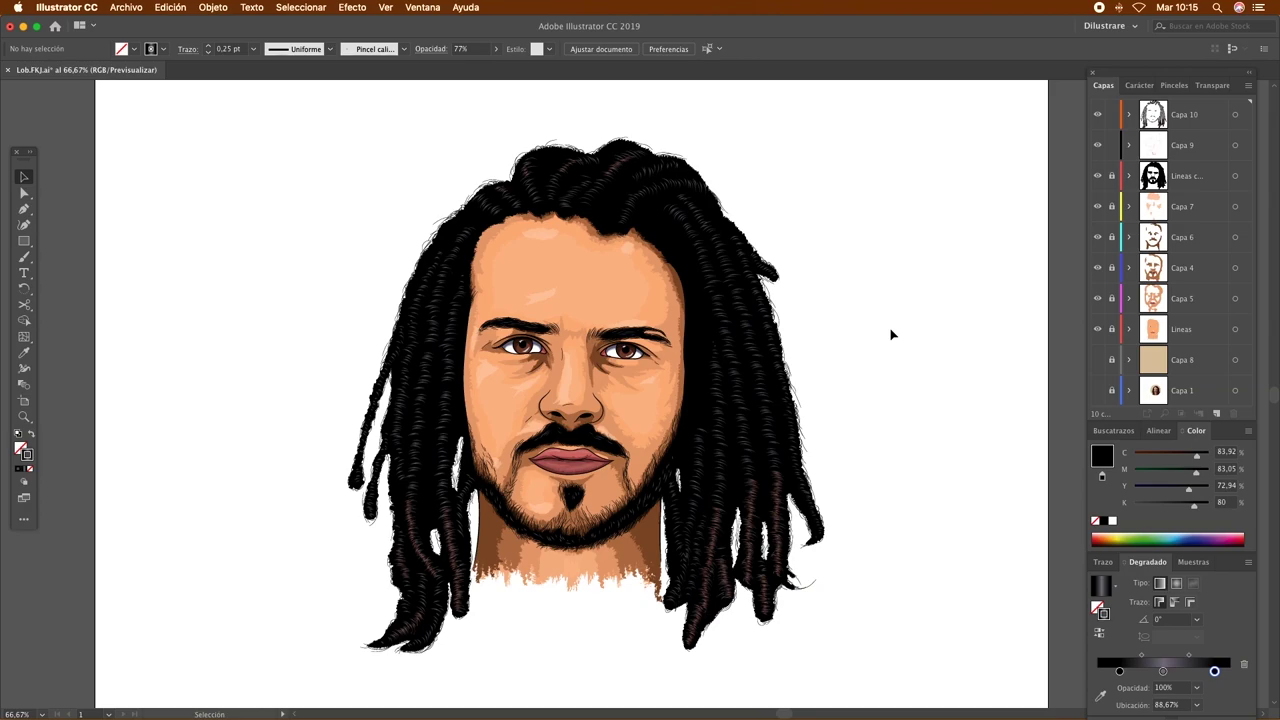
Show background layer Capa 8 and recolour its rectangle a deeper, warmer tan
left_click(1098, 361)
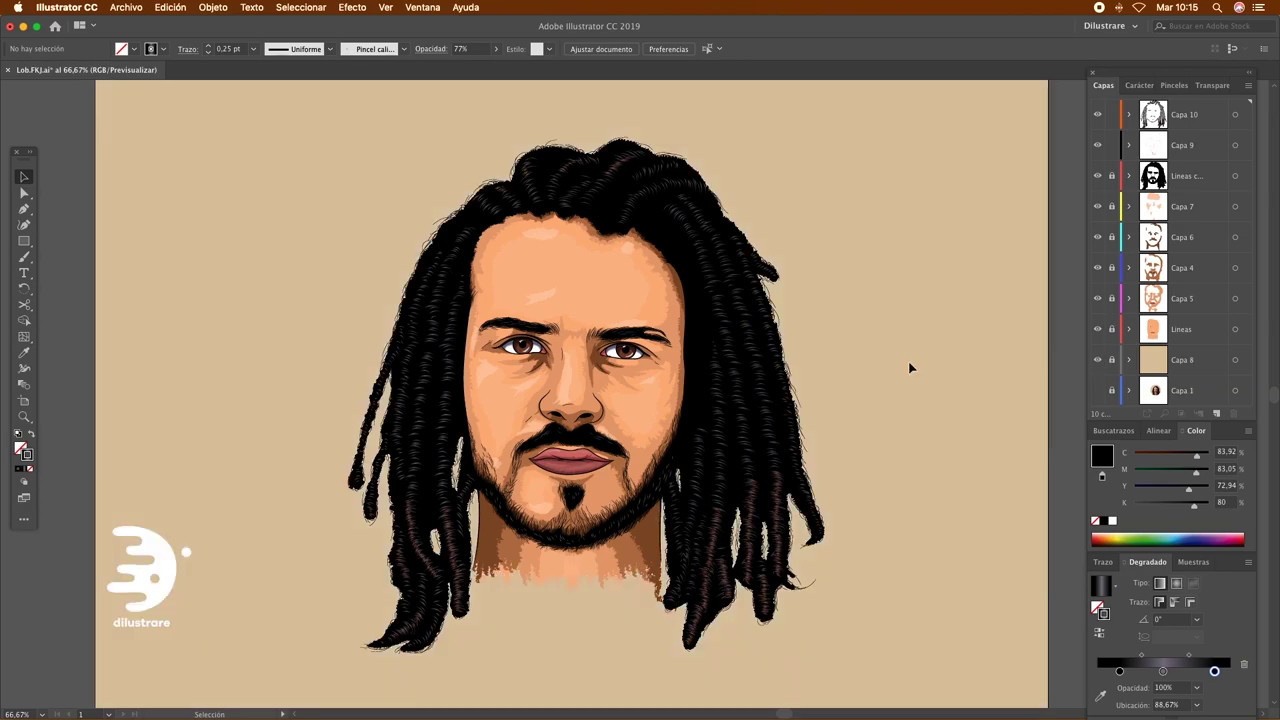
left_click(1040, 390)
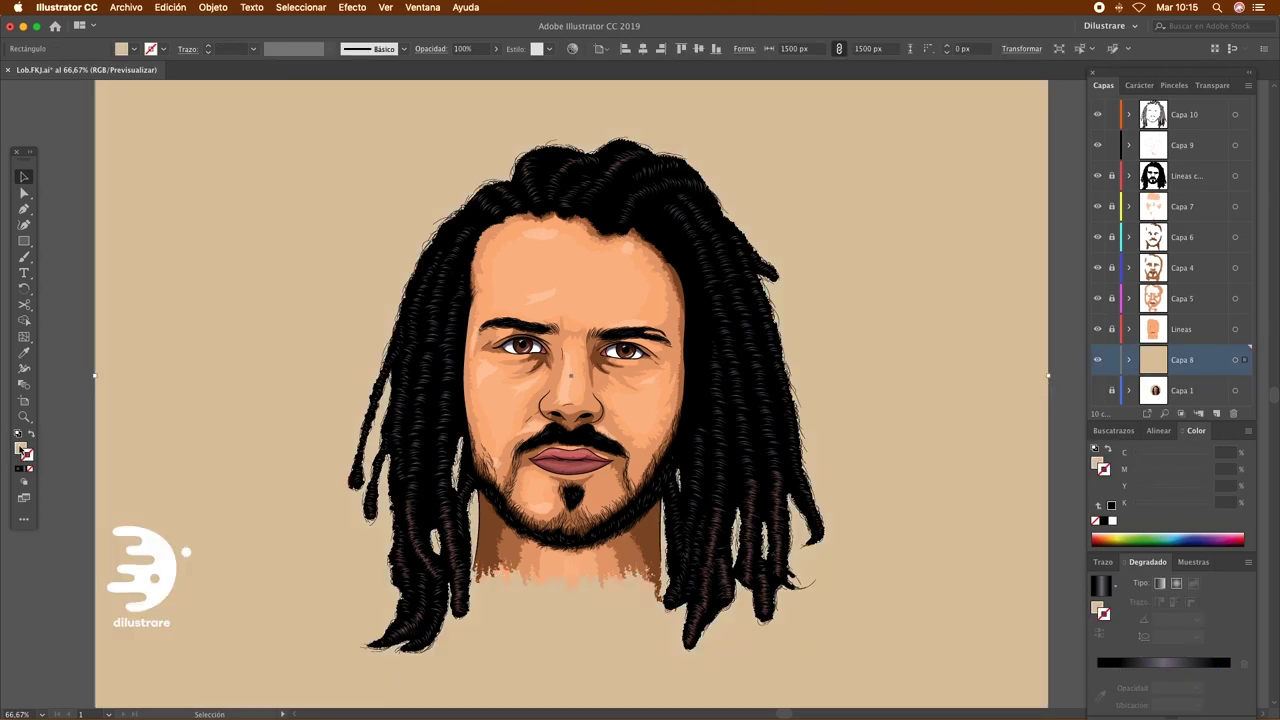
double_click(22, 450)
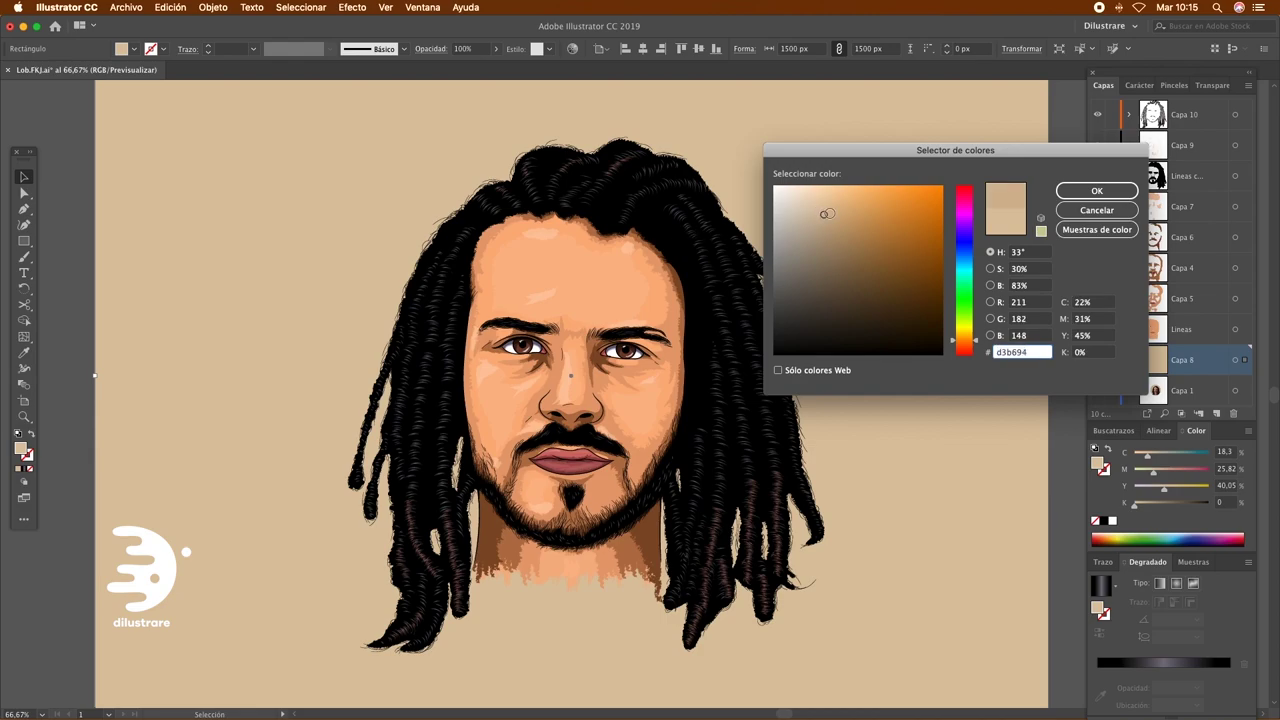
left_click(1096, 190)
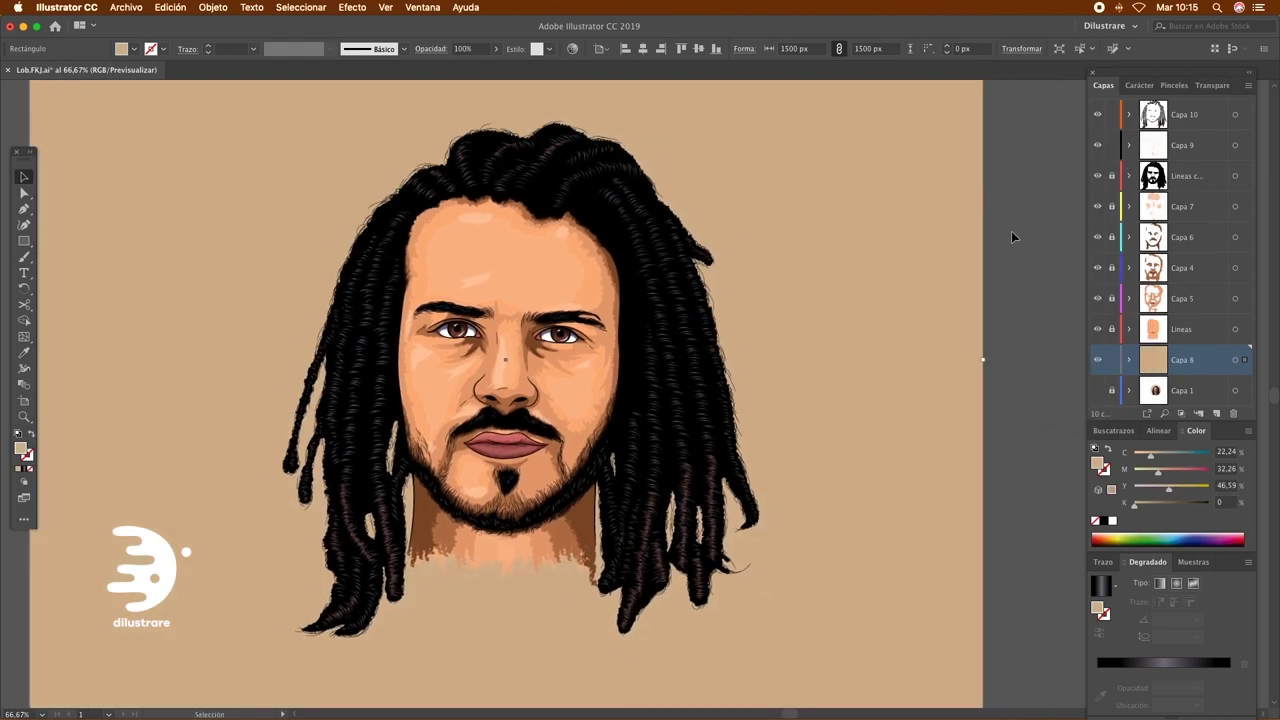
left_click(1010, 223)
left_click(1128, 329)
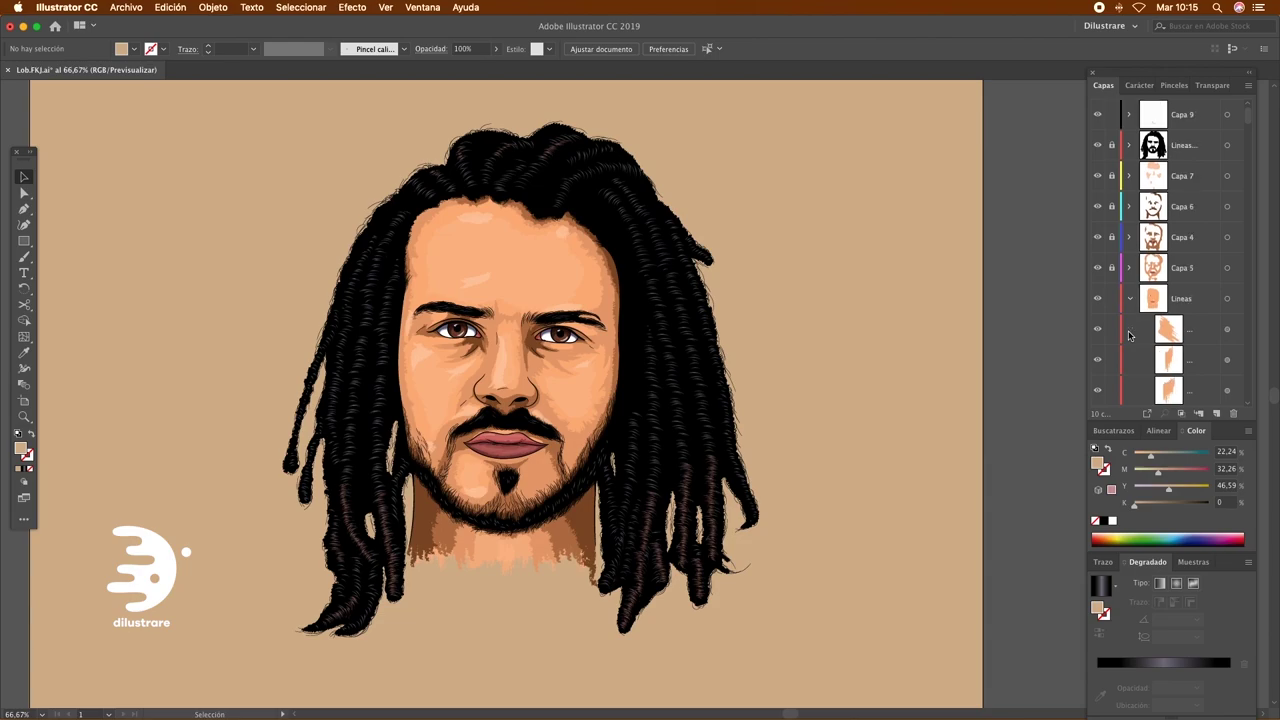
Add new layer Capa 12 above Capa 8 and paste the line artwork in place there
scroll(1128, 336, "down", 10)
scroll(1128, 336, "down", 5)
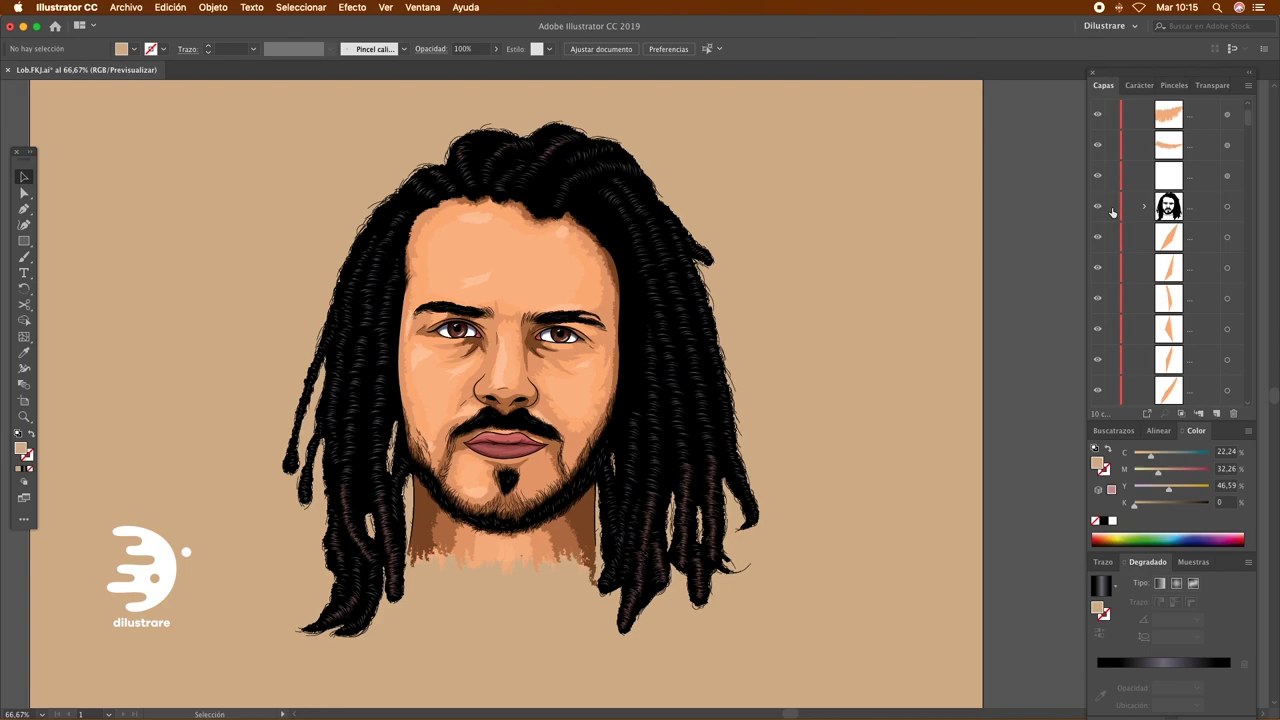
left_click(1226, 207)
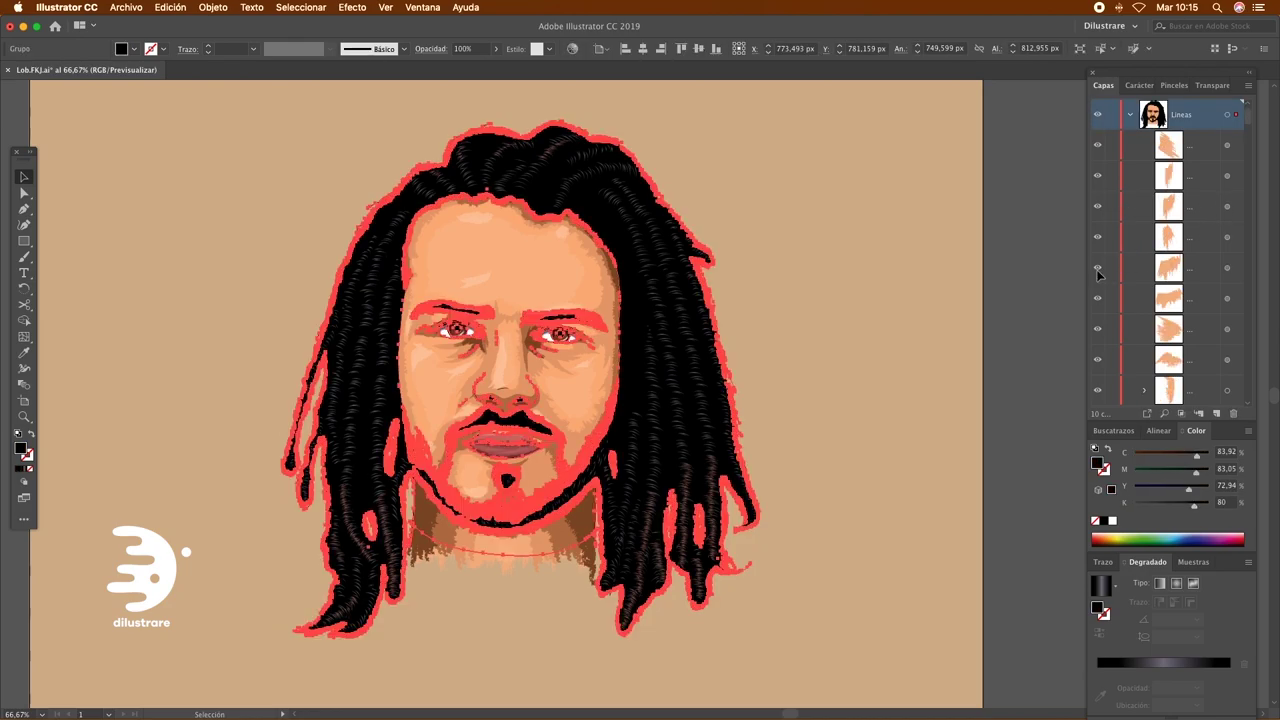
key("ctrl+shift+a")
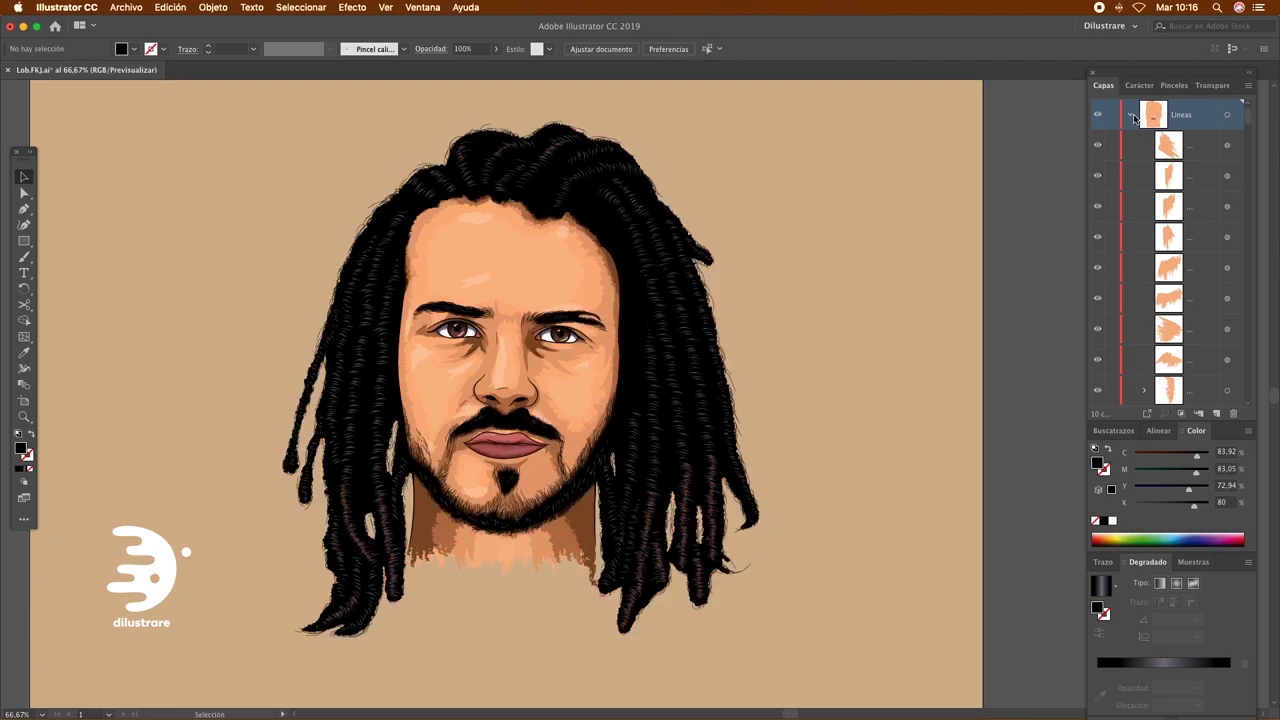
left_click(1132, 116)
left_click(1205, 355)
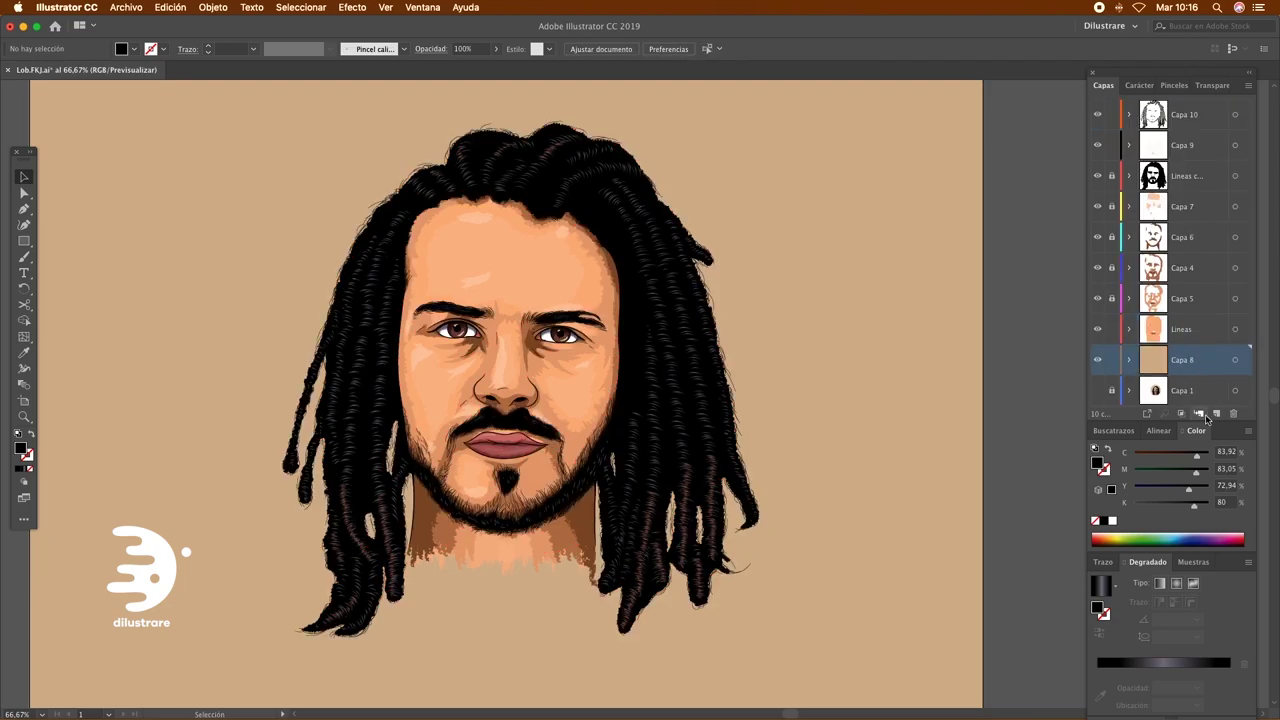
left_click(1216, 413)
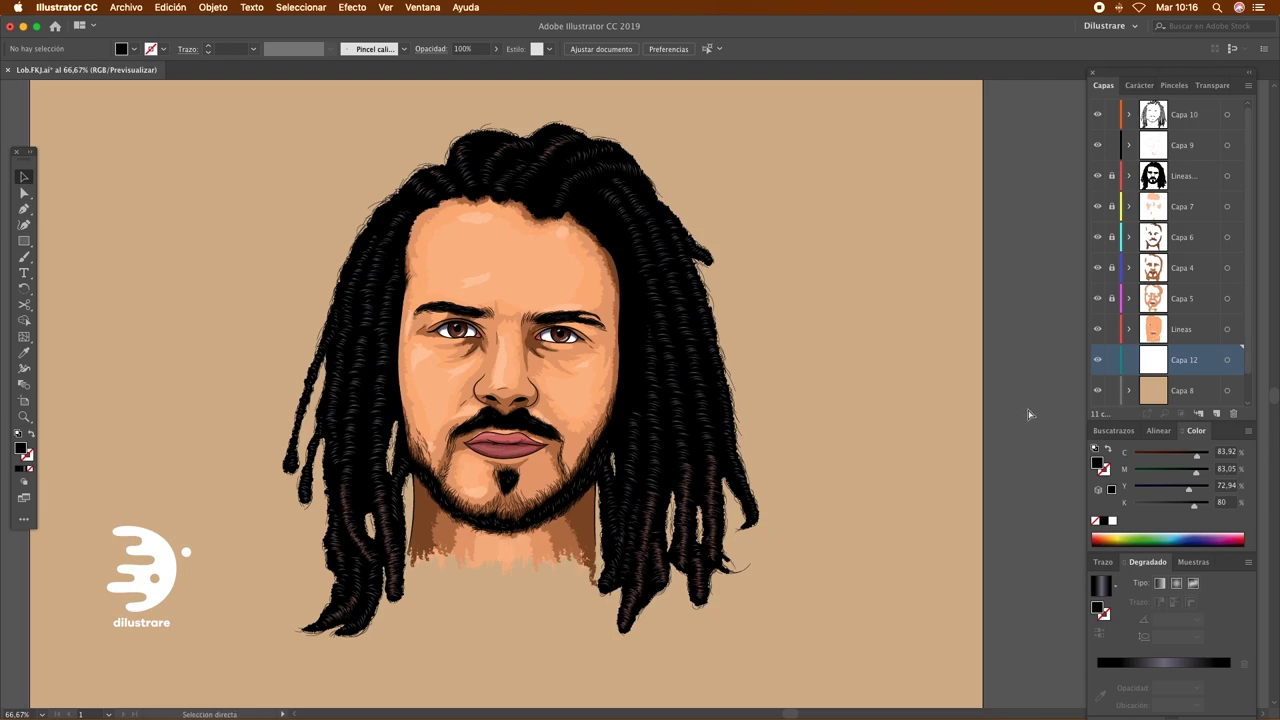
key("super+f")
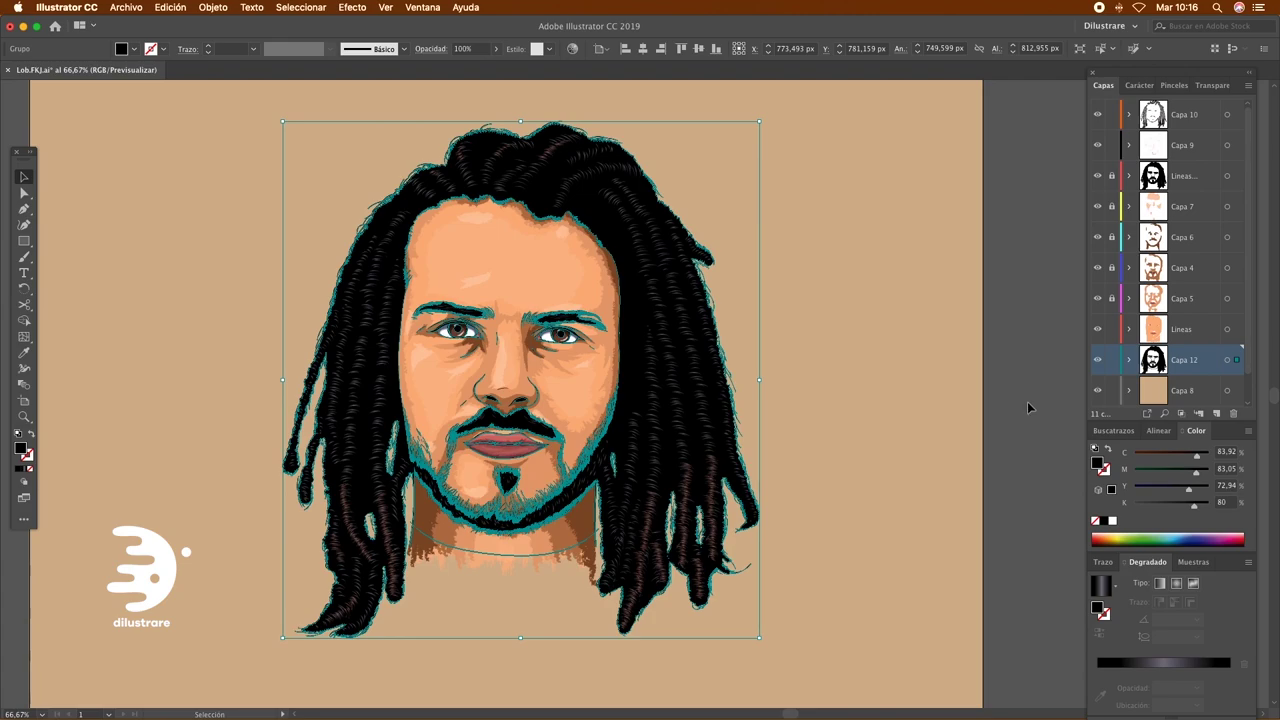
left_click(1027, 401)
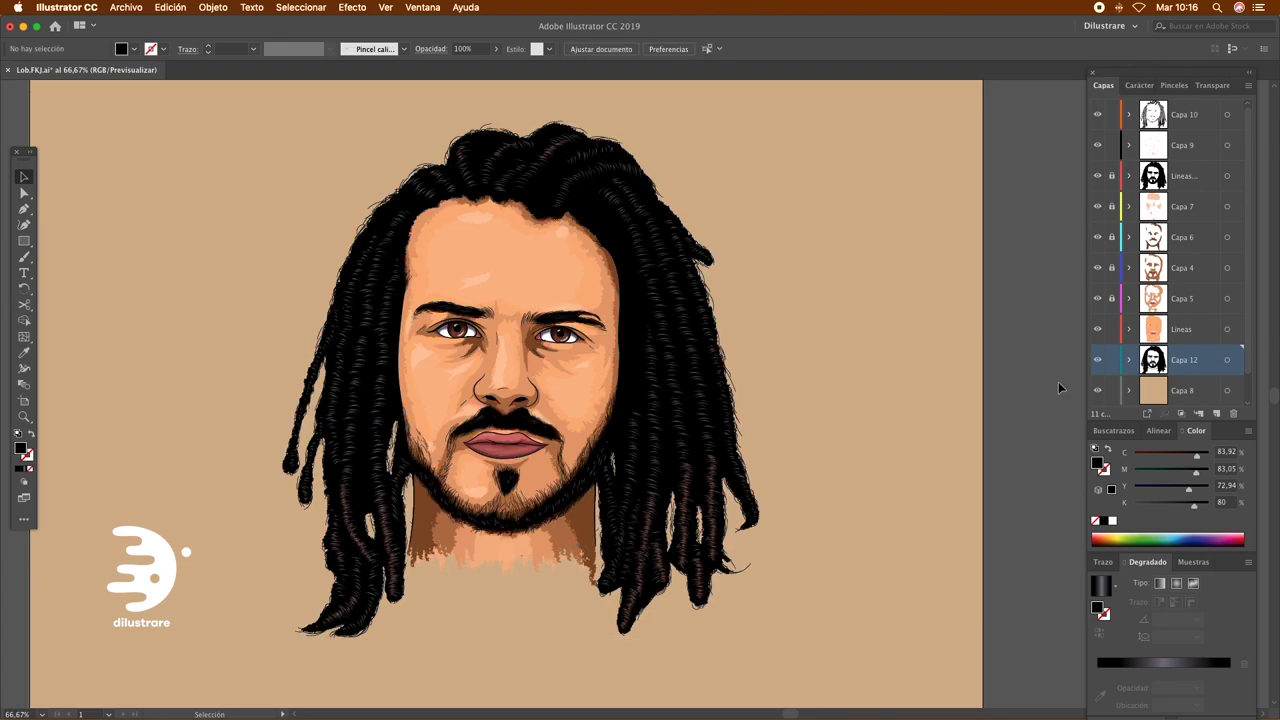
Try expanding the Lineas artwork, undo it, and select the Capa 12 artwork for Pathfinder
left_click(1227, 330)
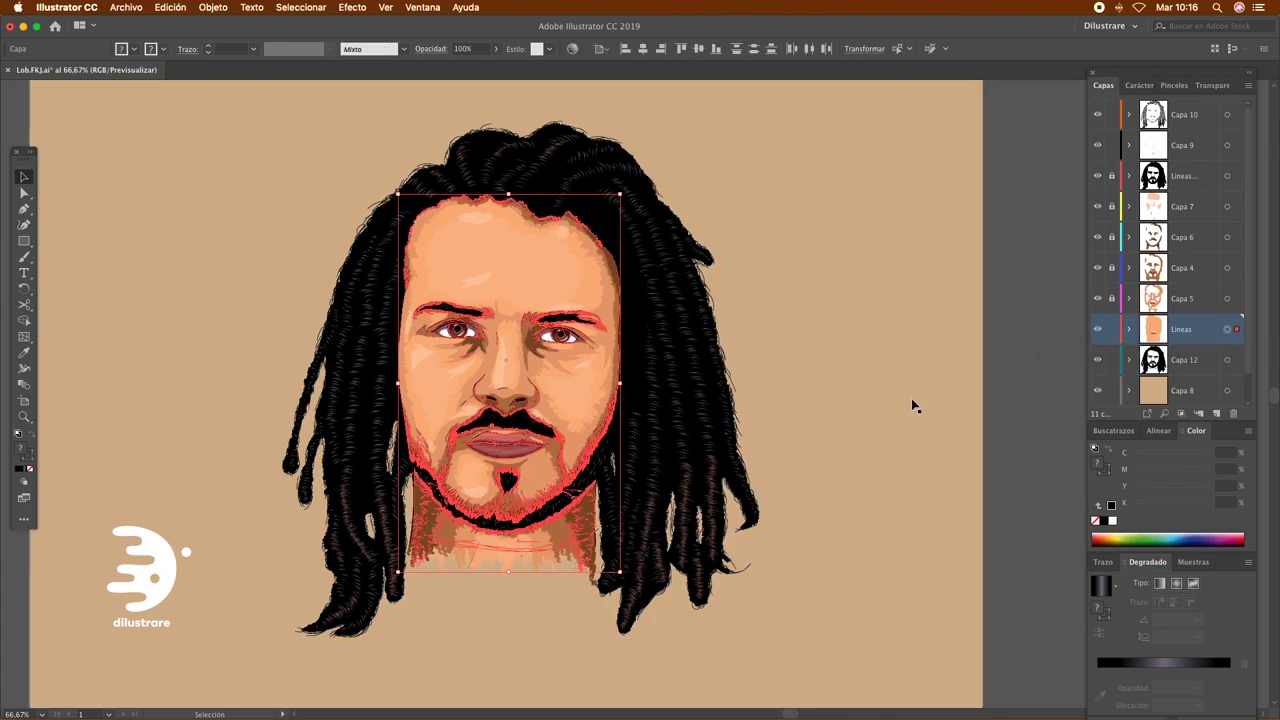
left_click(206, 12)
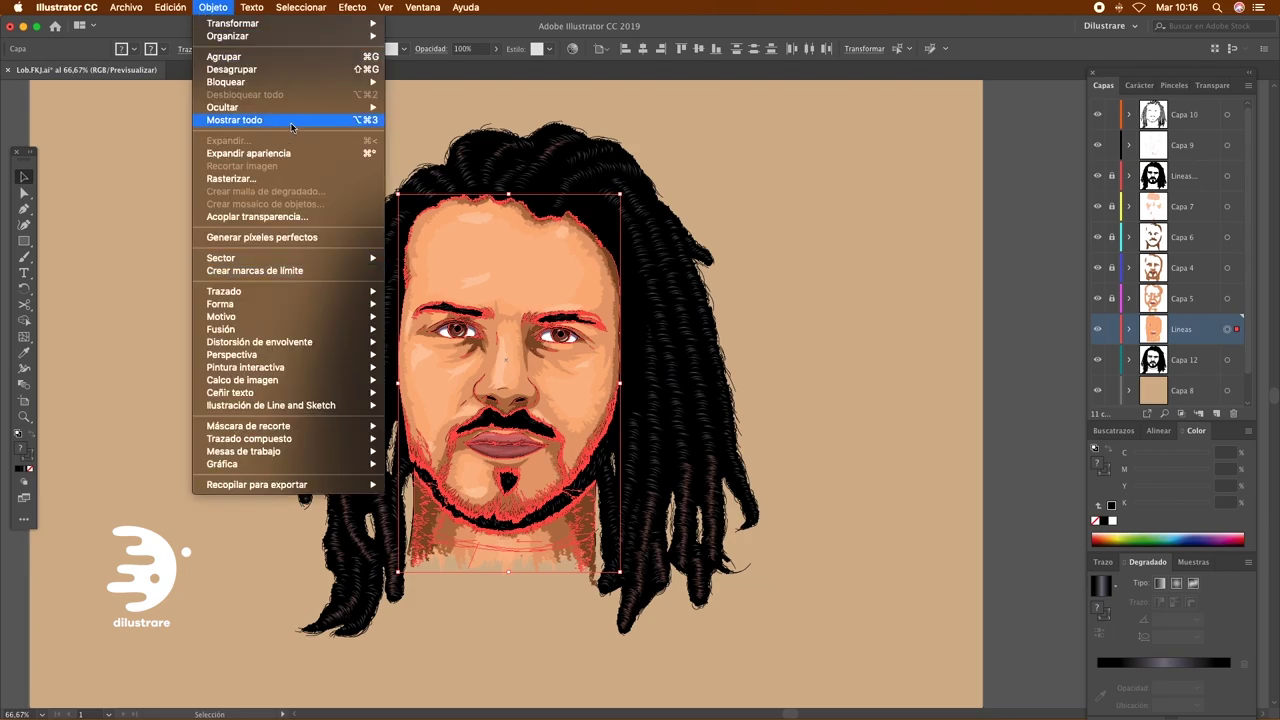
left_click(270, 153)
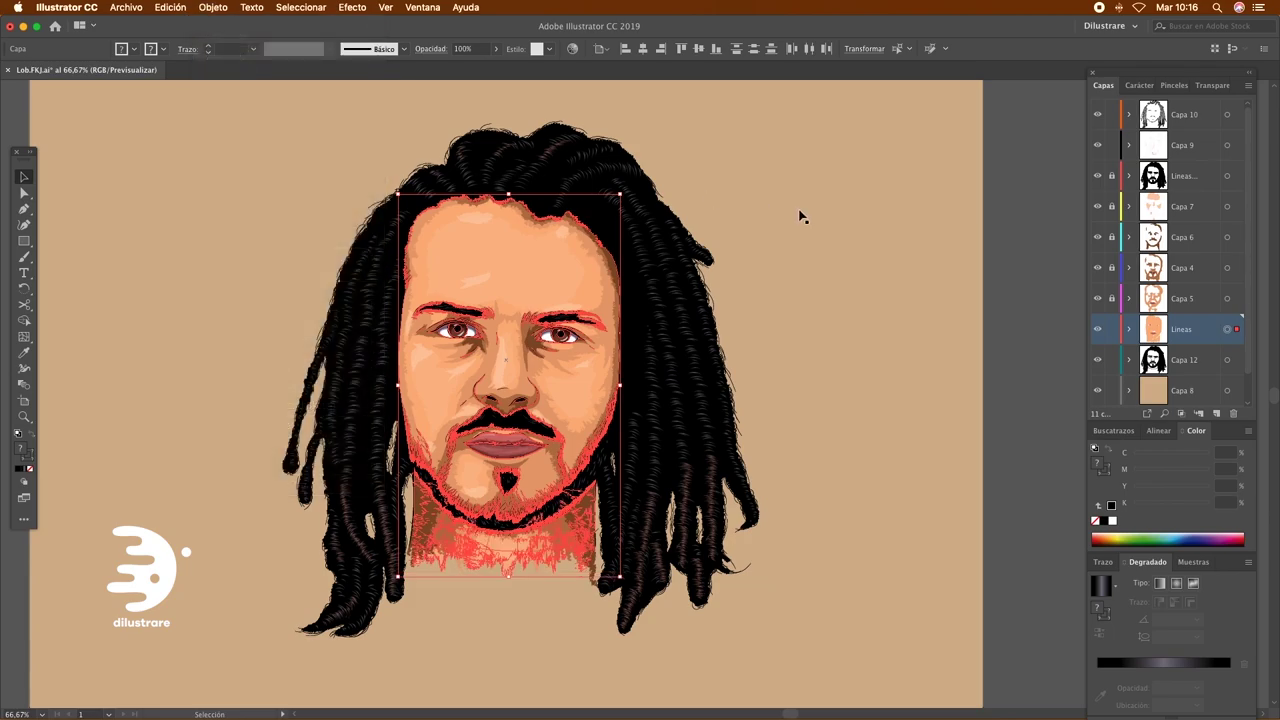
left_click(800, 216)
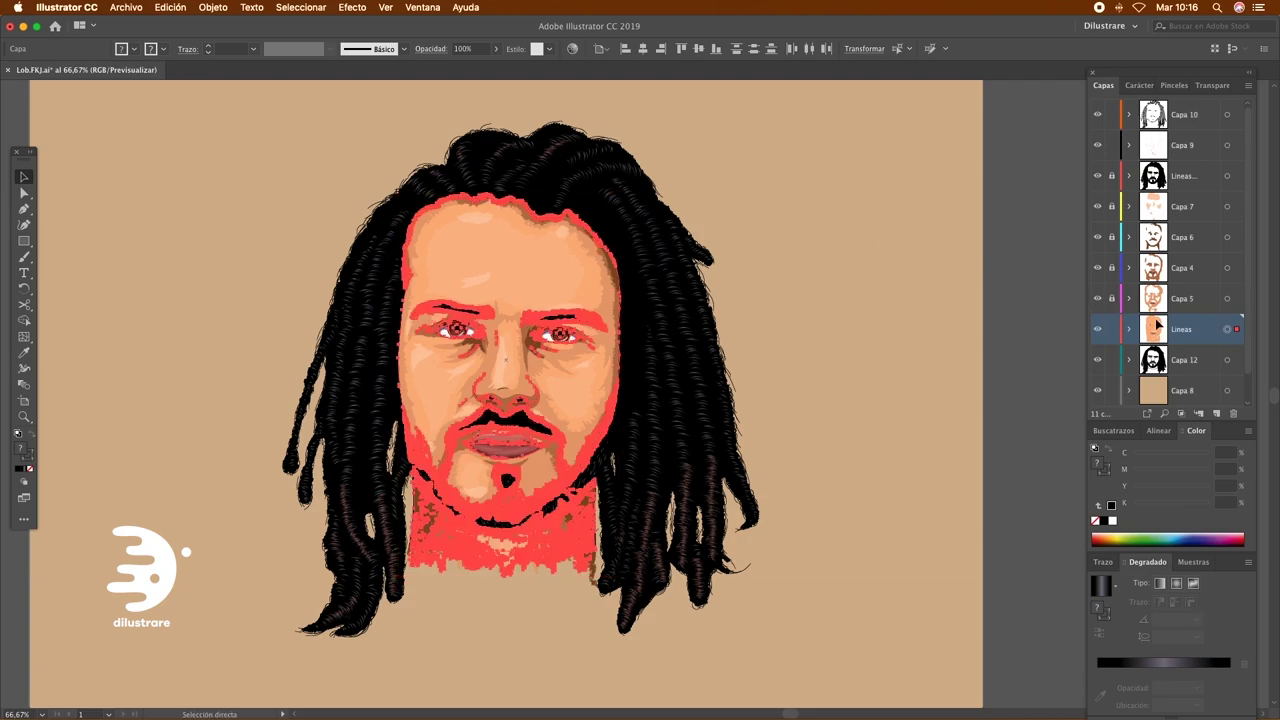
key("ctrl+z")
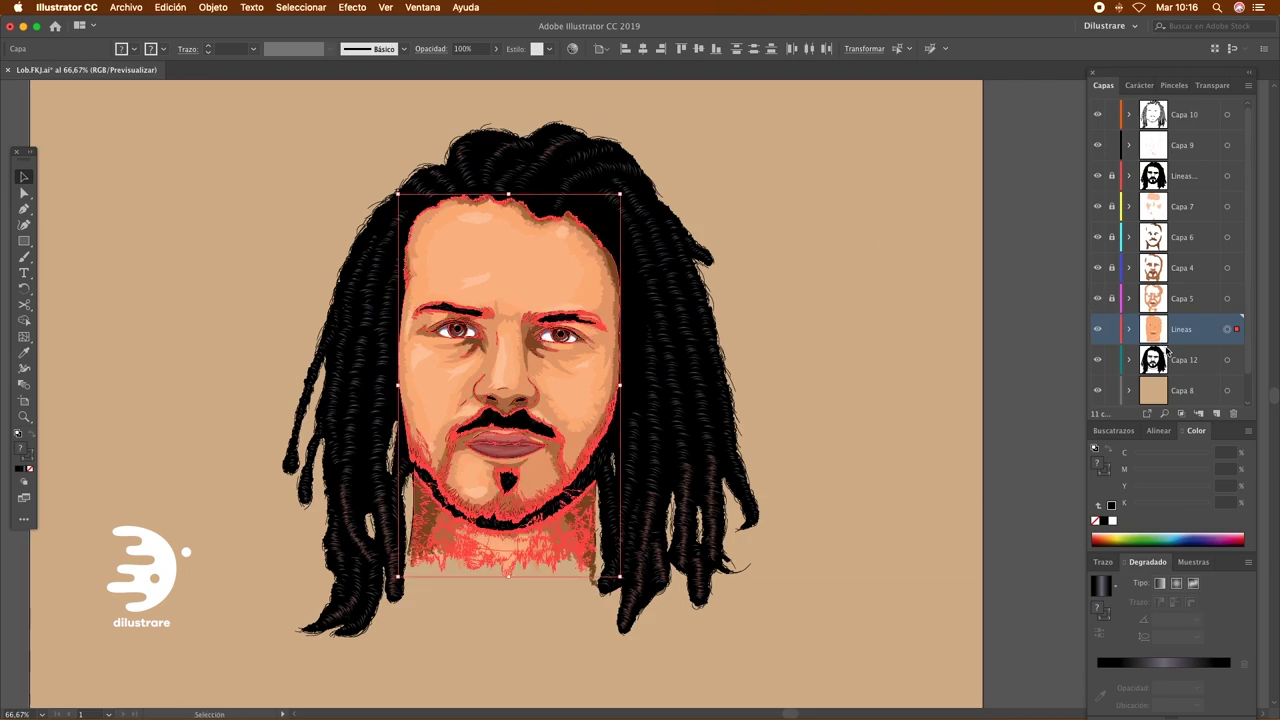
left_click(1168, 359)
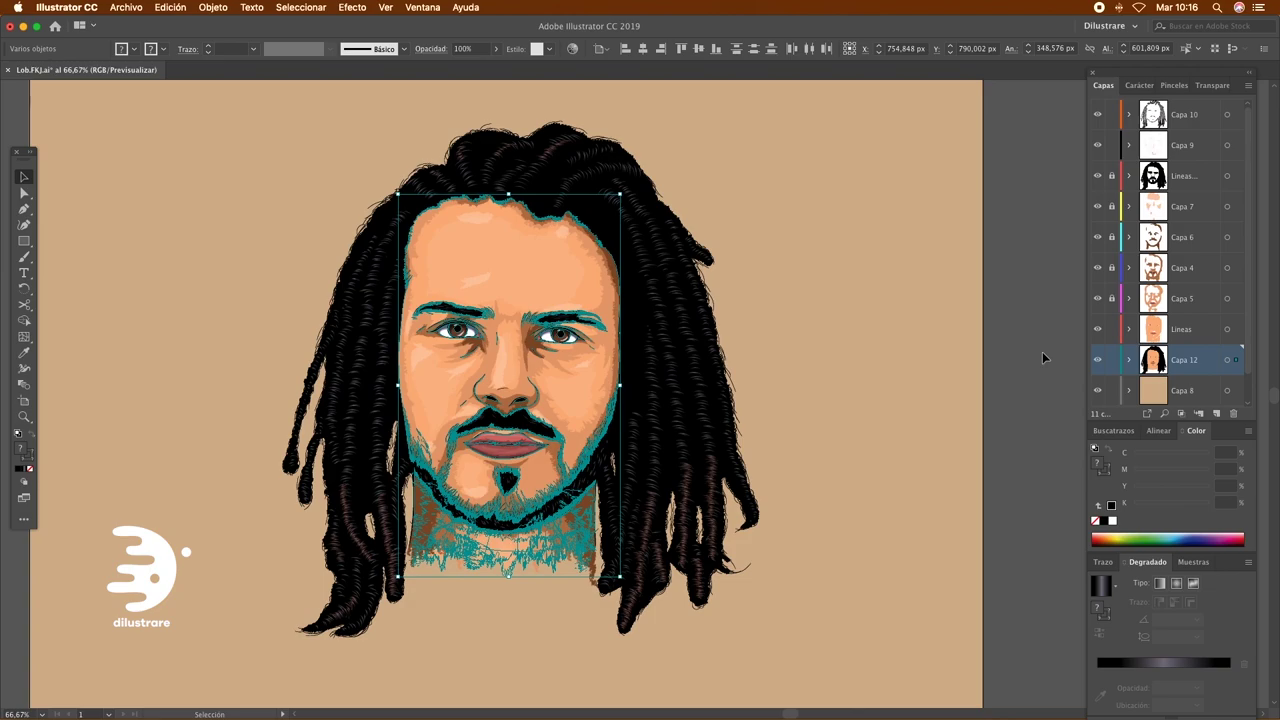
left_click(1227, 359)
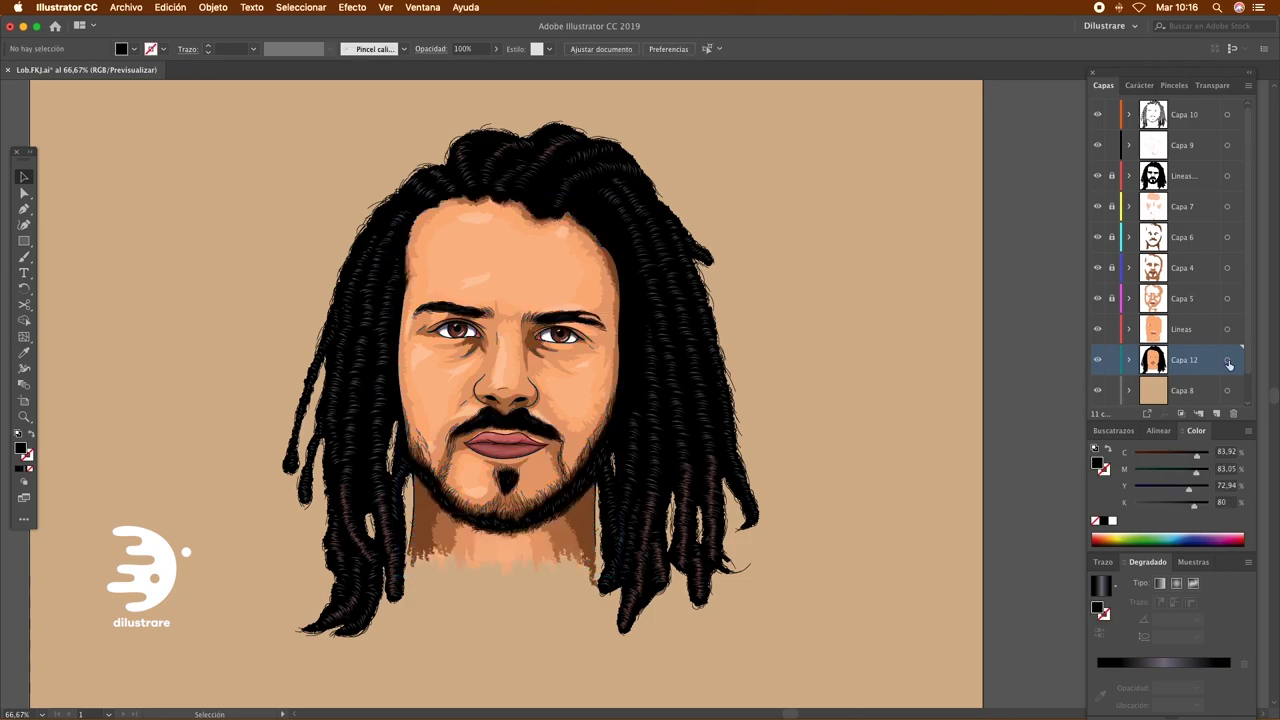
left_click(1114, 430)
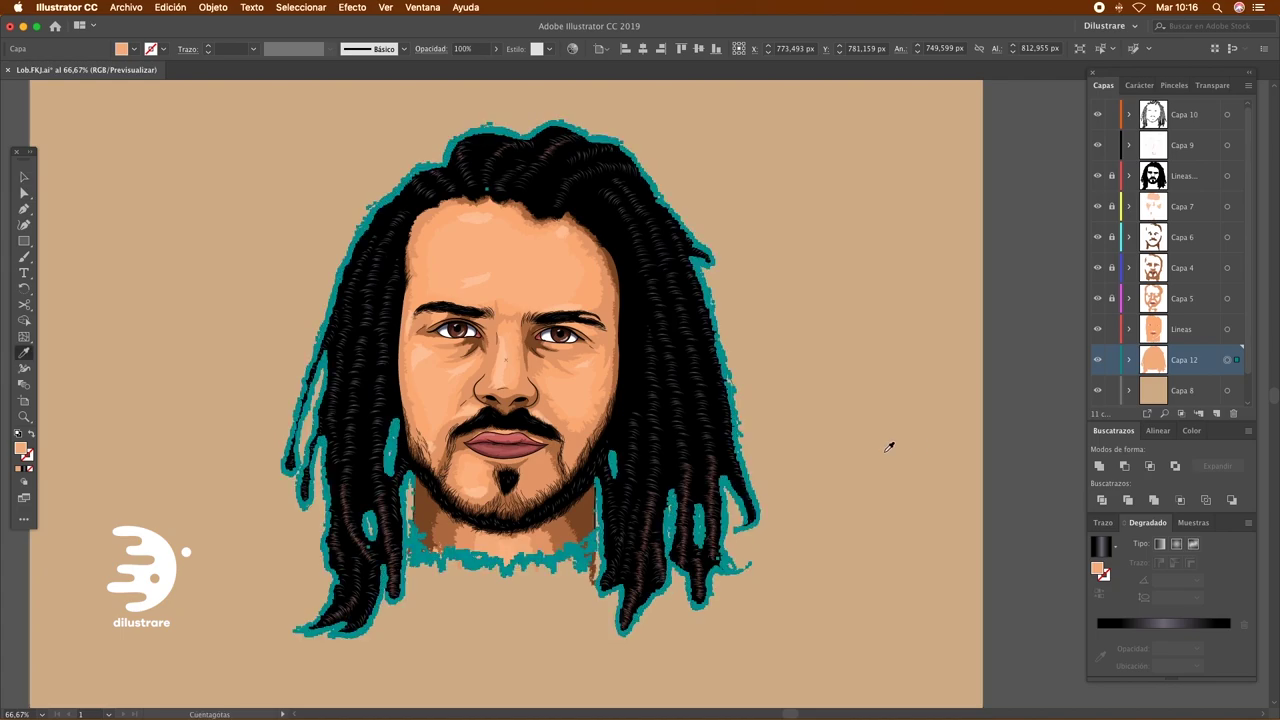
Lock layers Lineas, Capa 9, Capa 10 and Capa 8, and offset the silhouette ~10 px down-right
left_click(1191, 430)
left_click(1111, 329)
left_click(1111, 145)
left_click(1111, 114)
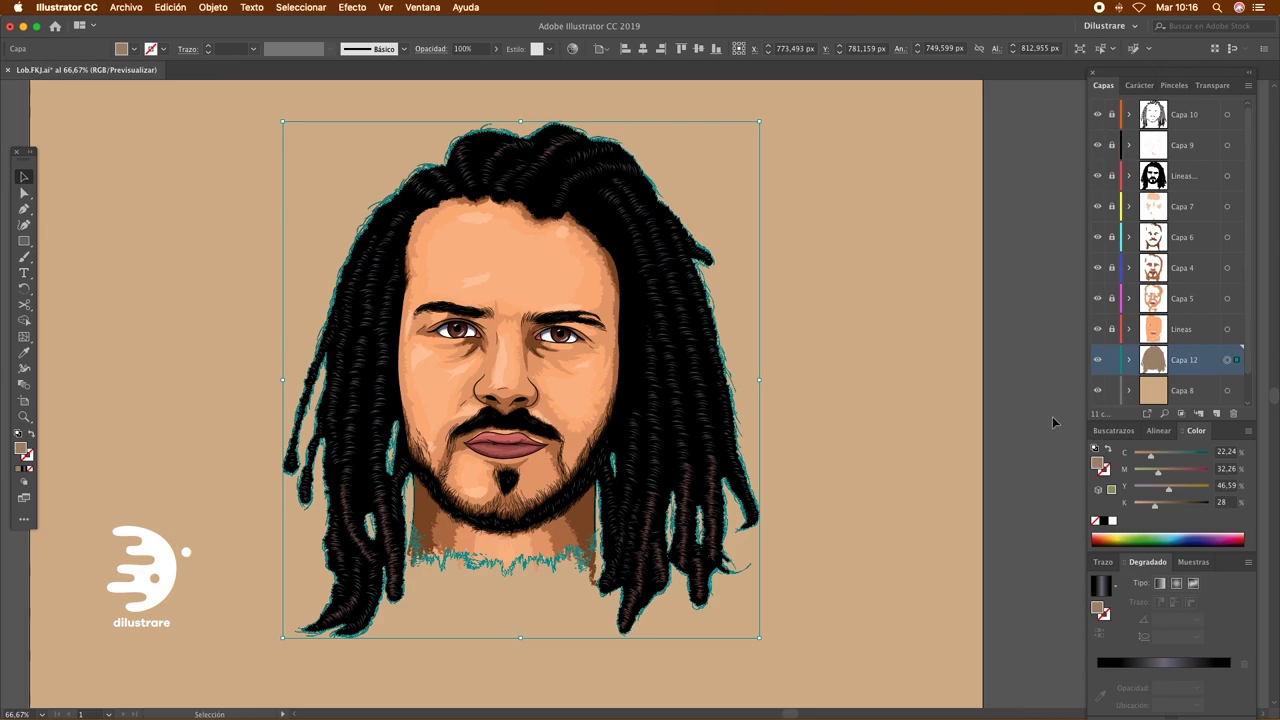
left_click(1111, 390)
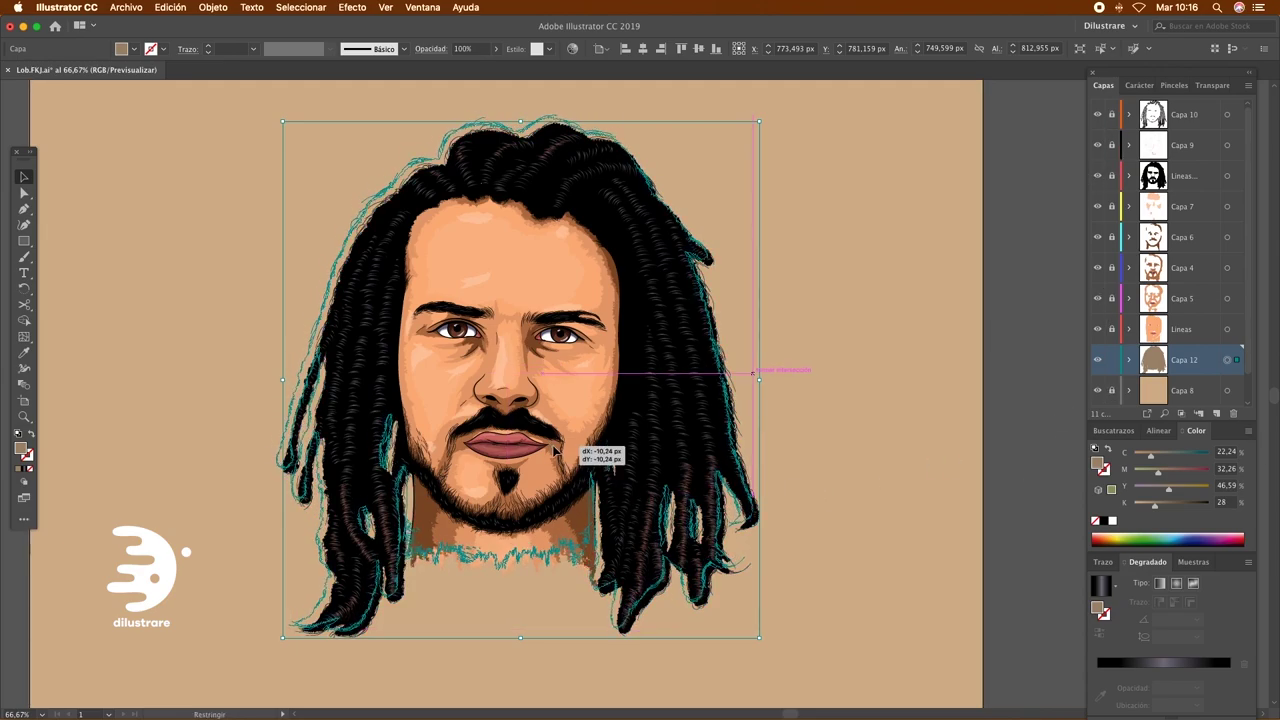
left_click_drag(557, 452, 690, 481)
left_click(690, 481)
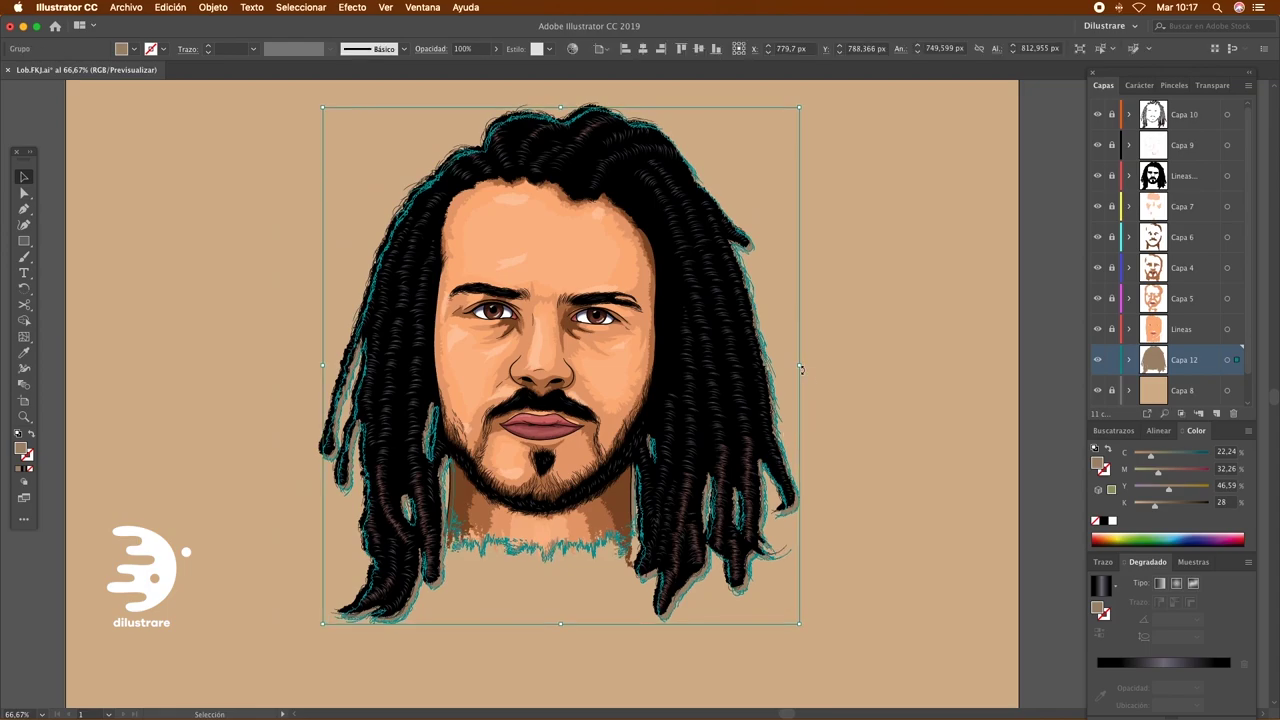
left_click(877, 371)
key("ctrl+minus")
Set the shadow silhouette to Multiplicar (Multiply) blend mode at about 51% opacity
left_click(735, 470)
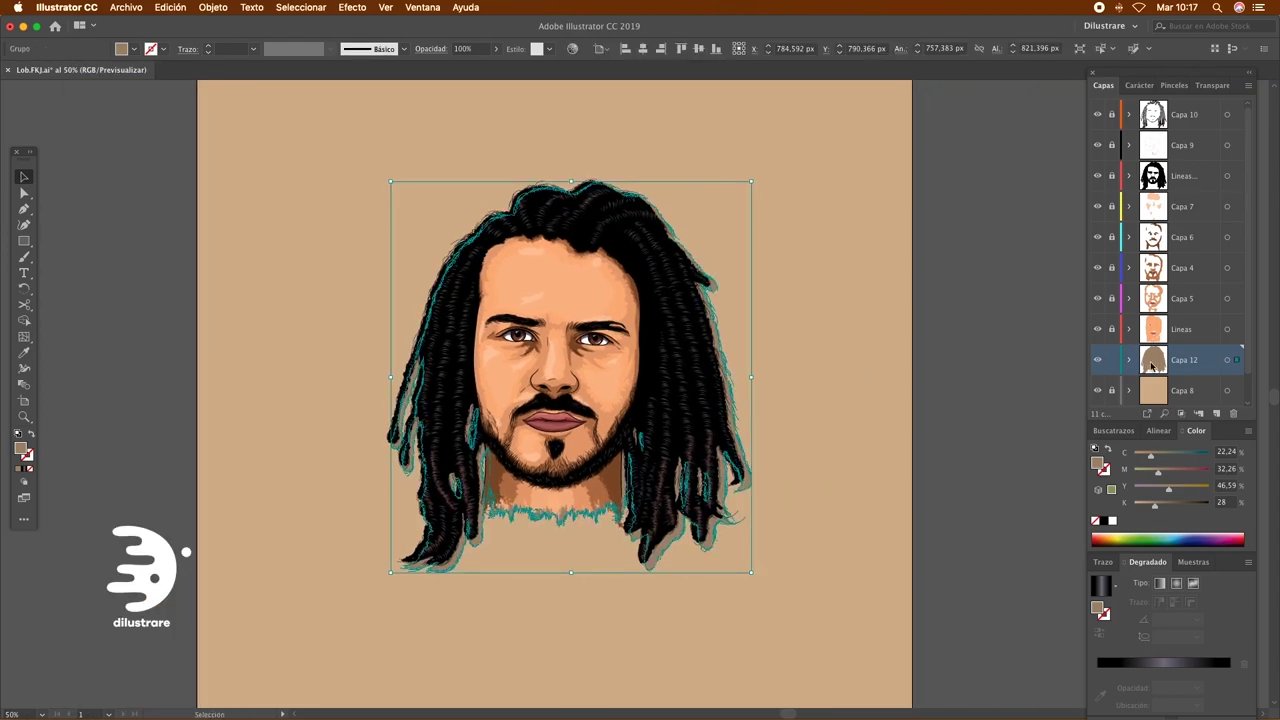
left_click(1212, 85)
left_click(1125, 105)
left_click(1115, 145)
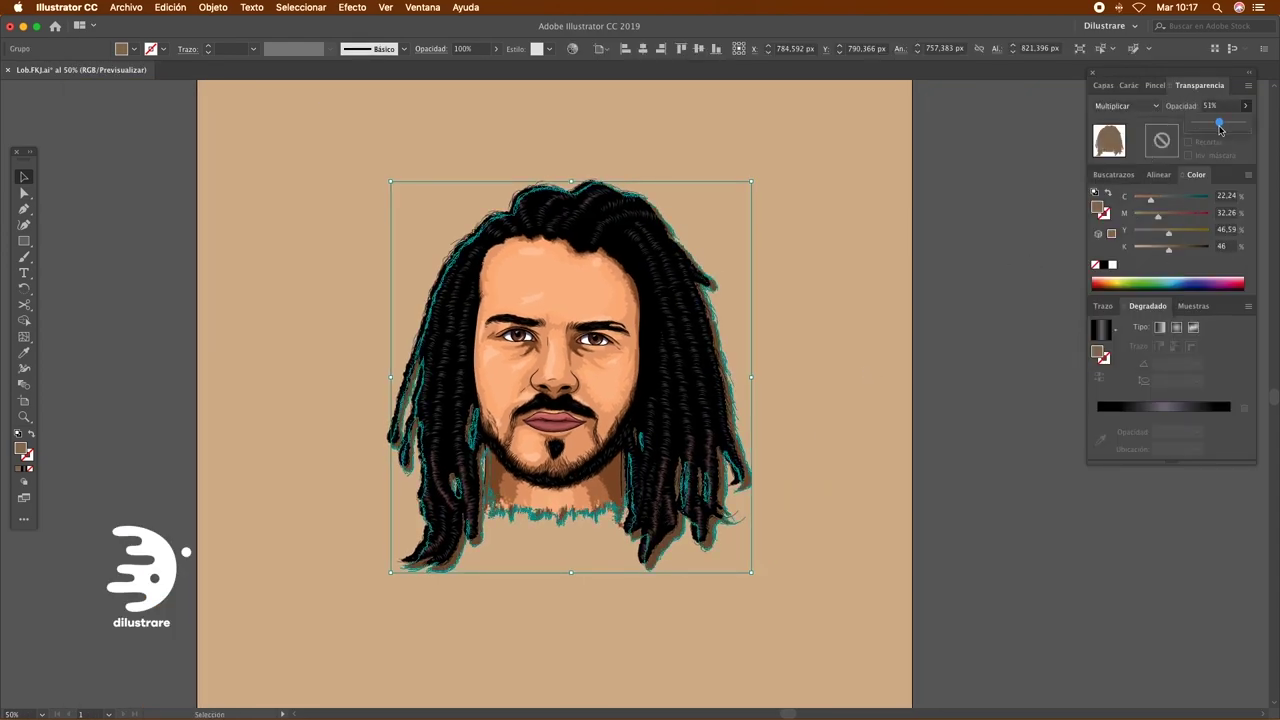
left_click(1061, 186)
left_click(1103, 85)
scroll(993, 441, "left", 2)
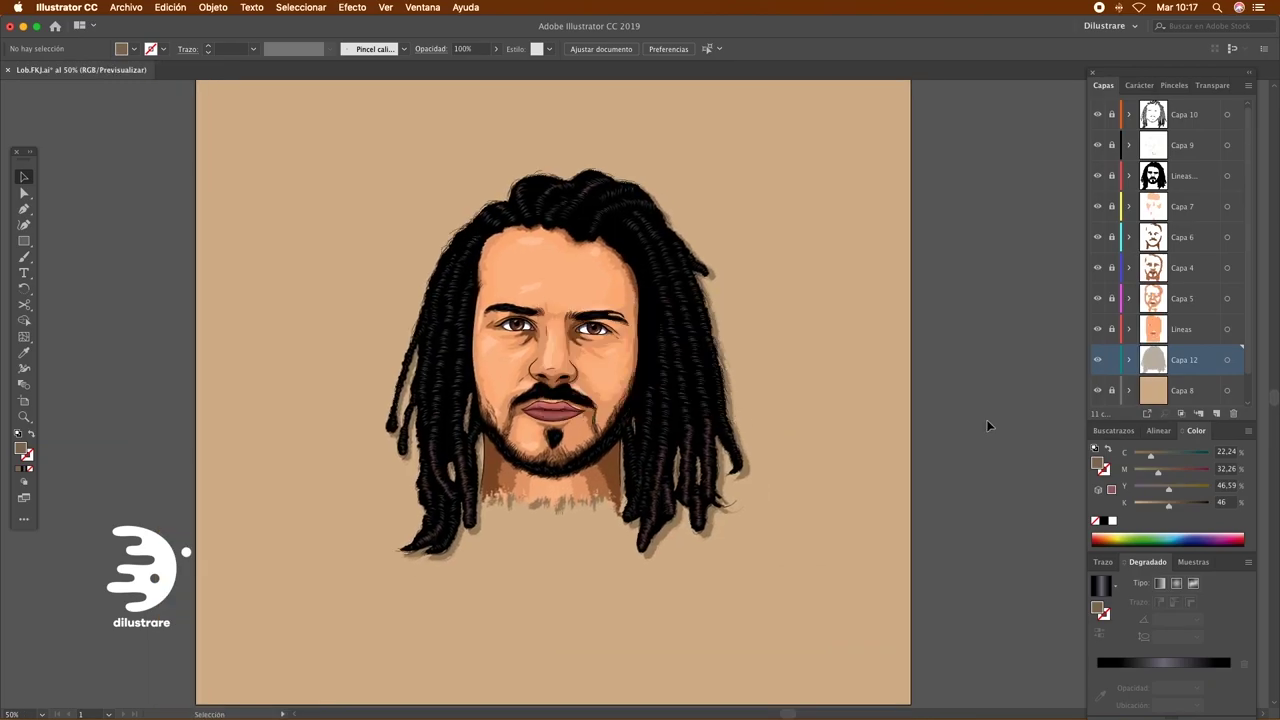